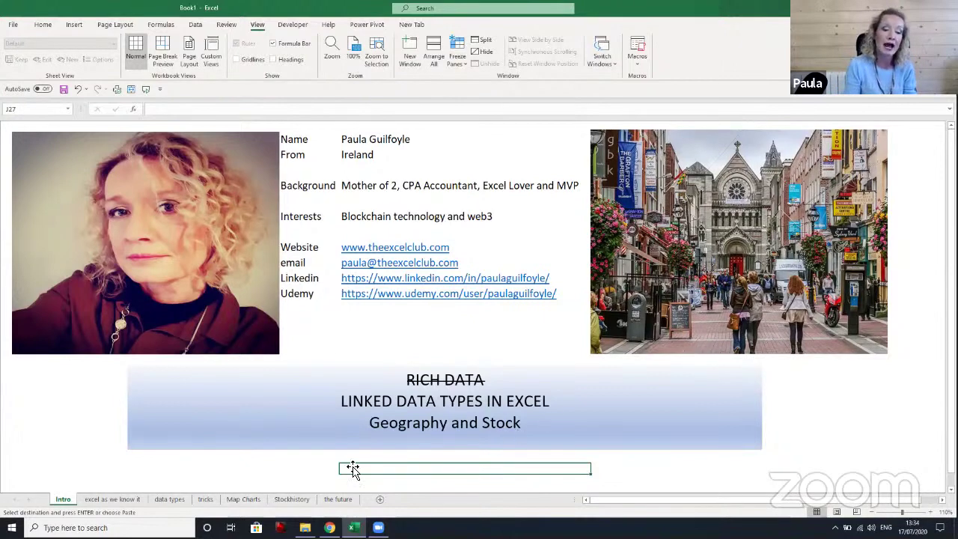
On the 'excel as we know it' sheet, enter test123 in B7 and 213 in B8
{"action": "left_click", "coordinate": [118, 499]}
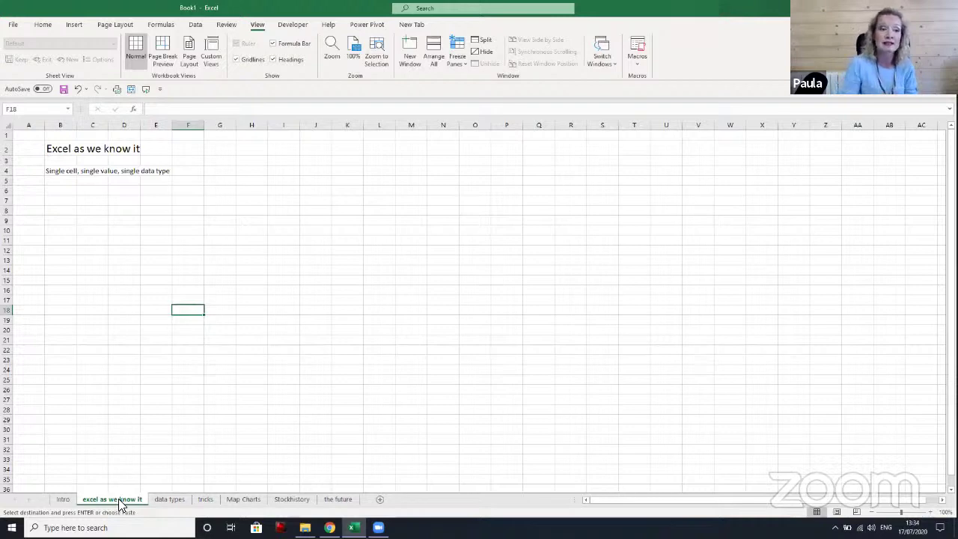
{"action": "left_click", "coordinate": [58, 201]}
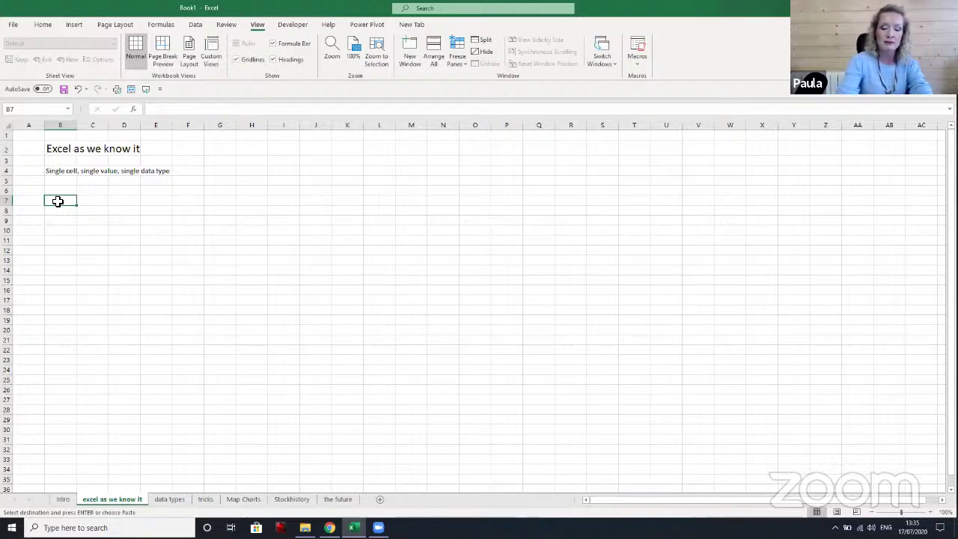
{"action": "type", "text": "test123"}
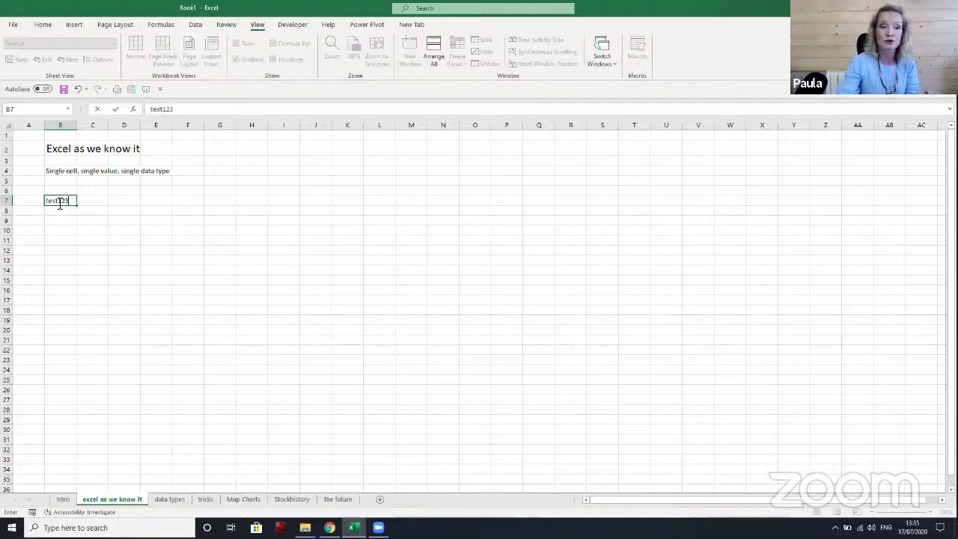
{"action": "key", "text": "Return"}
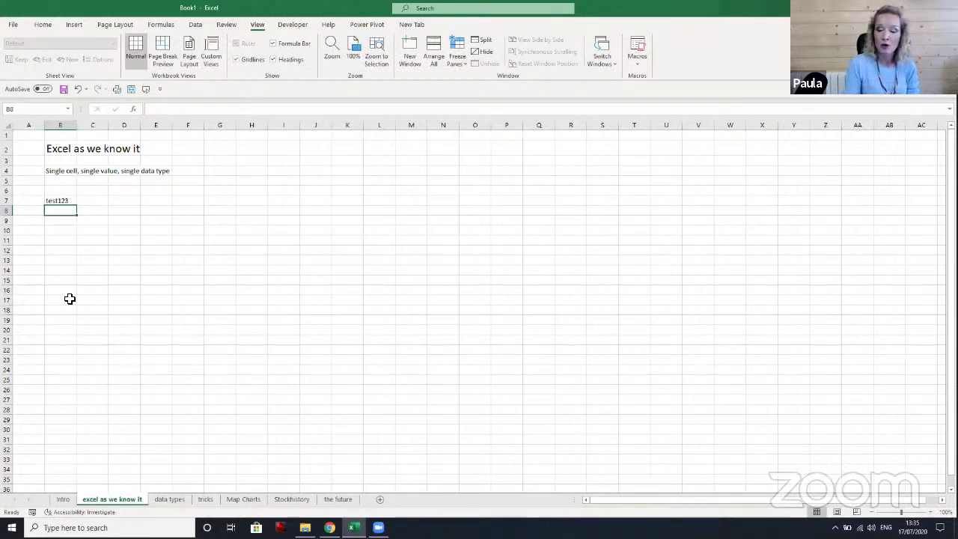
{"action": "type", "text": "213"}
{"action": "key", "text": "Return"}
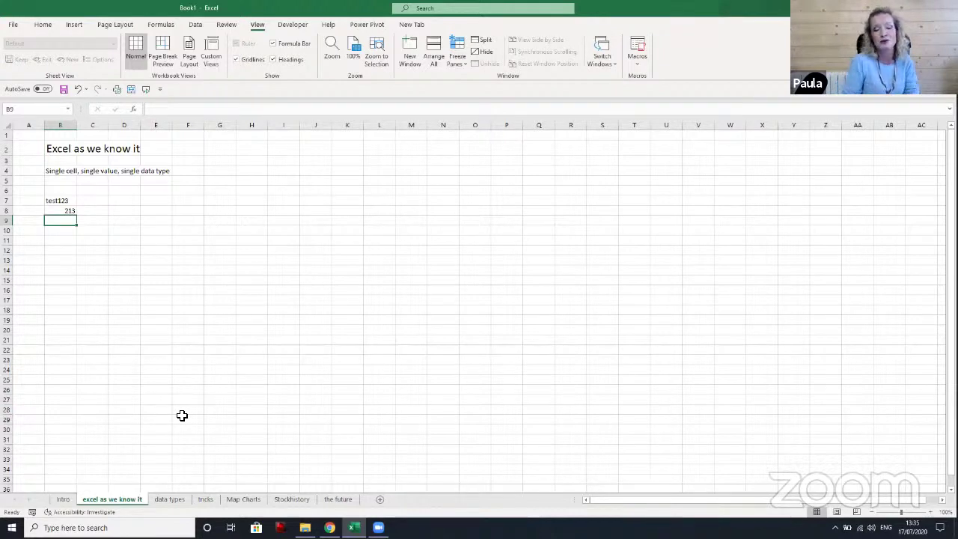
On the data types sheet, select the Geography city names Dublin through Sydney in B5:B9
{"action": "left_click", "coordinate": [167, 499]}
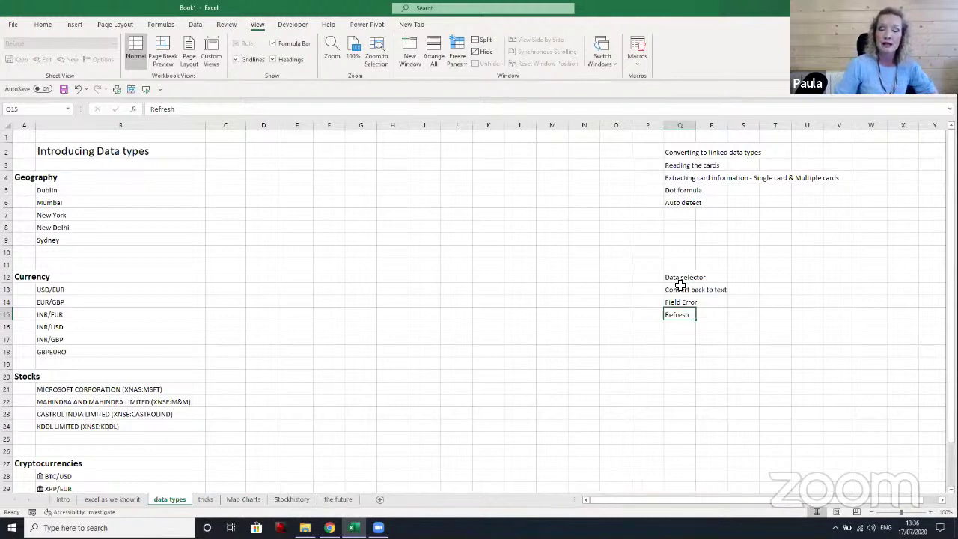
{"action": "left_click", "coordinate": [324, 190]}
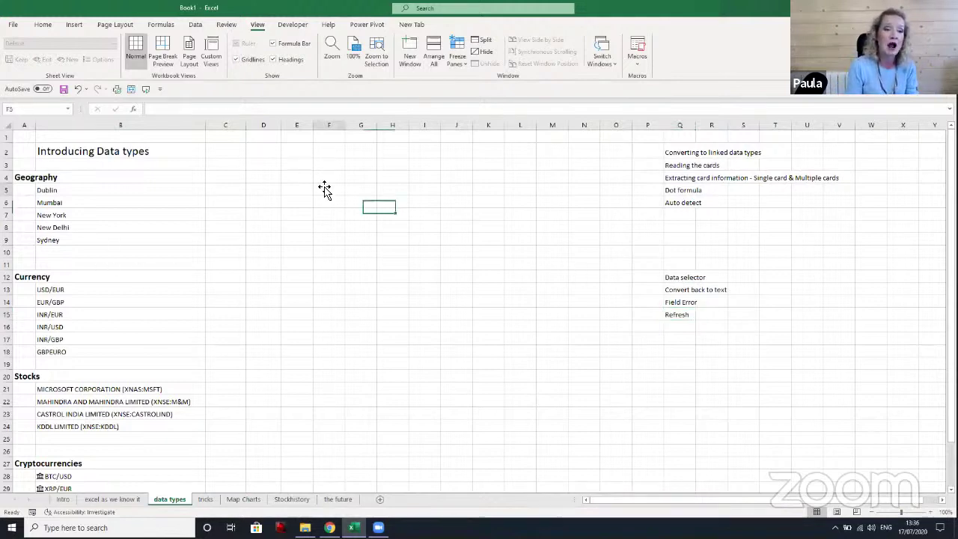
{"action": "left_click", "coordinate": [16, 178]}
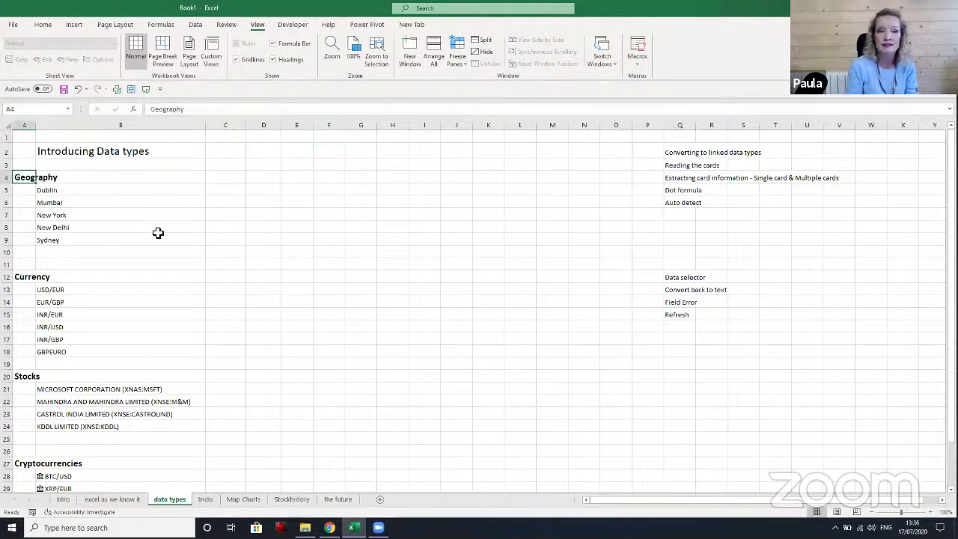
{"action": "left_click_drag", "start_coordinate": [71, 190], "coordinate": [64, 249]}
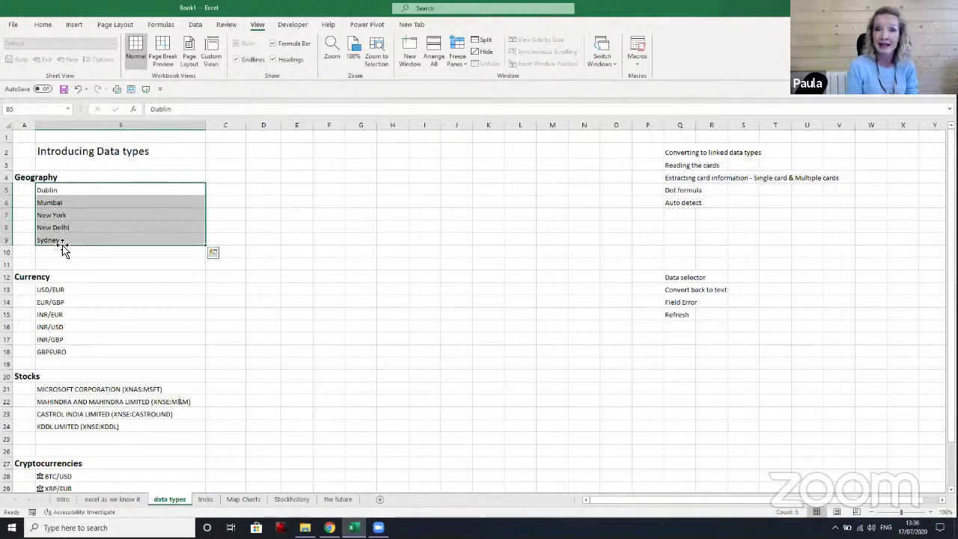
{"action": "left_click", "coordinate": [56, 190]}
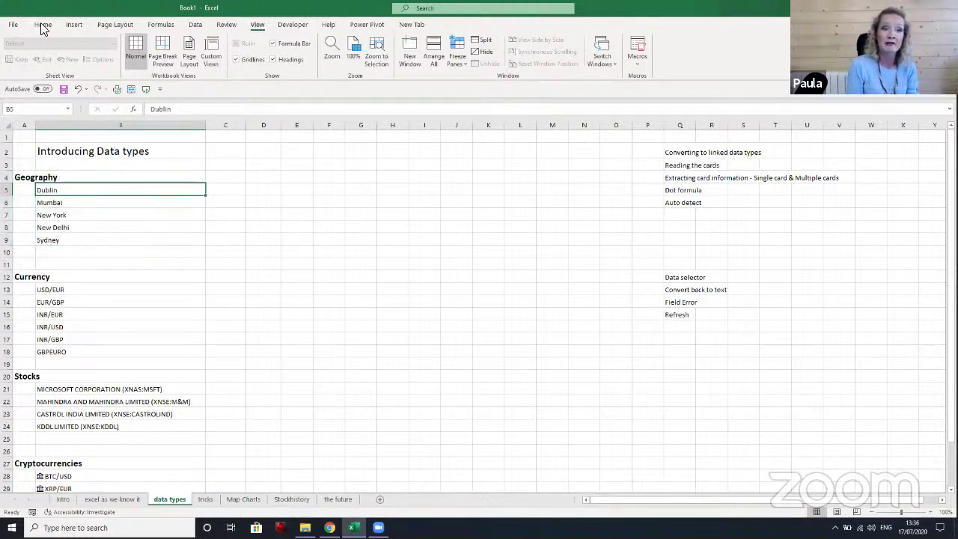
{"action": "left_click", "coordinate": [42, 24]}
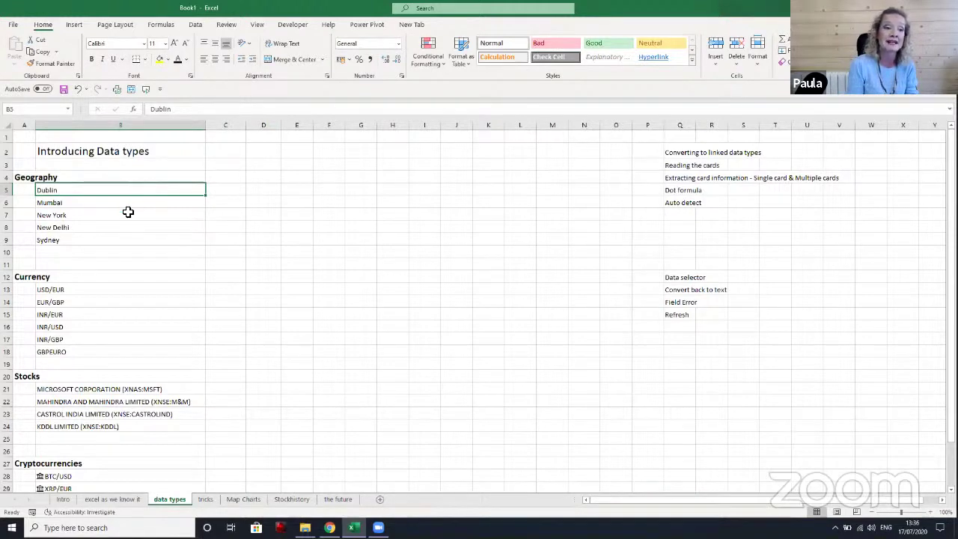
{"action": "left_click", "coordinate": [125, 235], "text": "shift"}
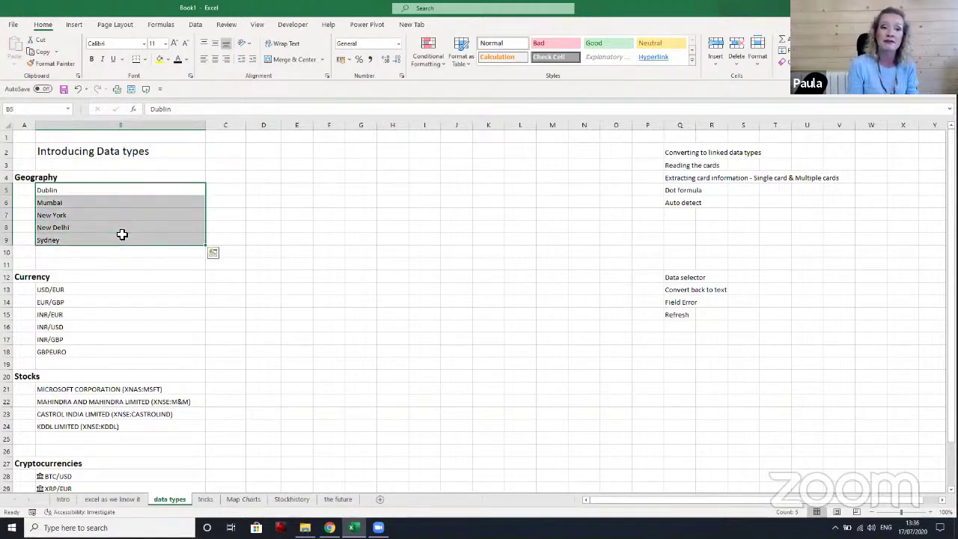
Convert the city names to Geography data types and view Dublin's data card
{"action": "left_click", "coordinate": [197, 27]}
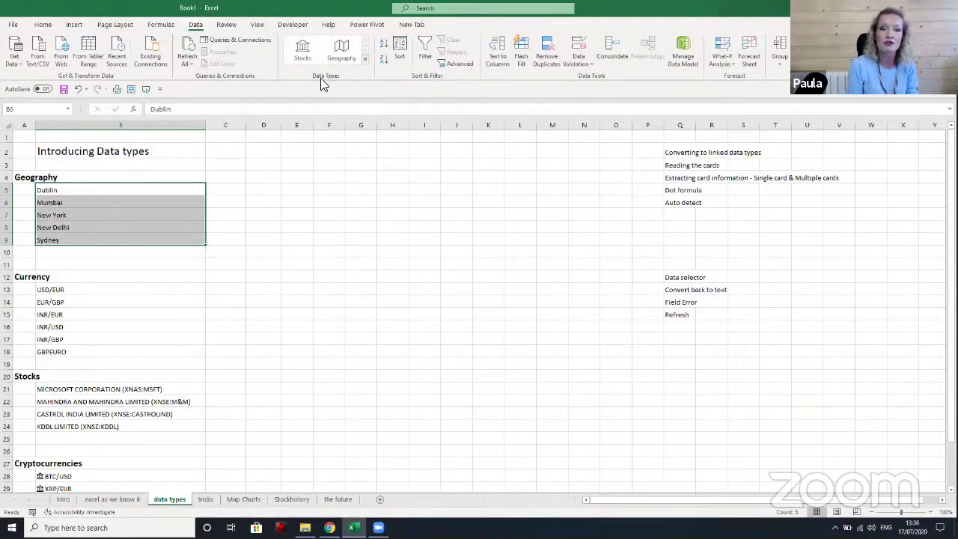
{"action": "left_click", "coordinate": [345, 54]}
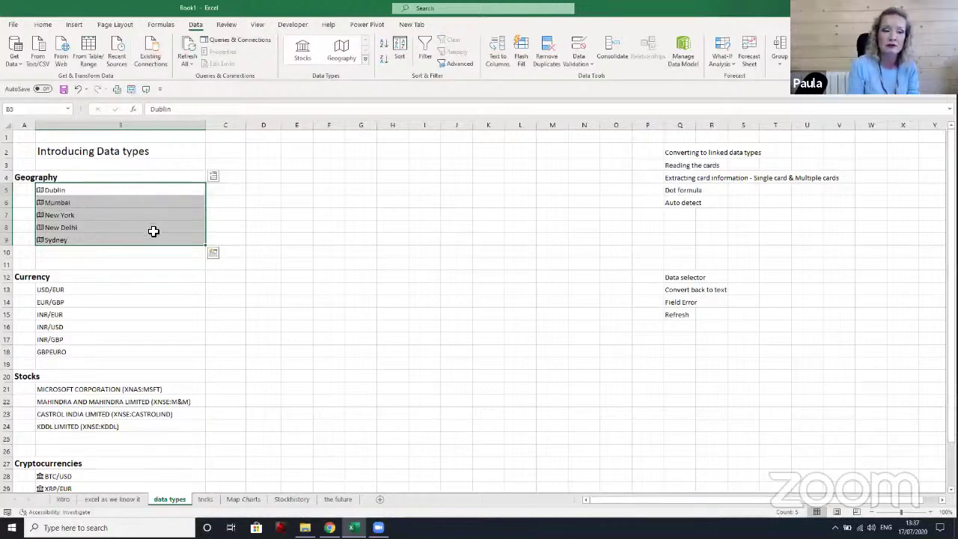
{"action": "left_click", "coordinate": [40, 194]}
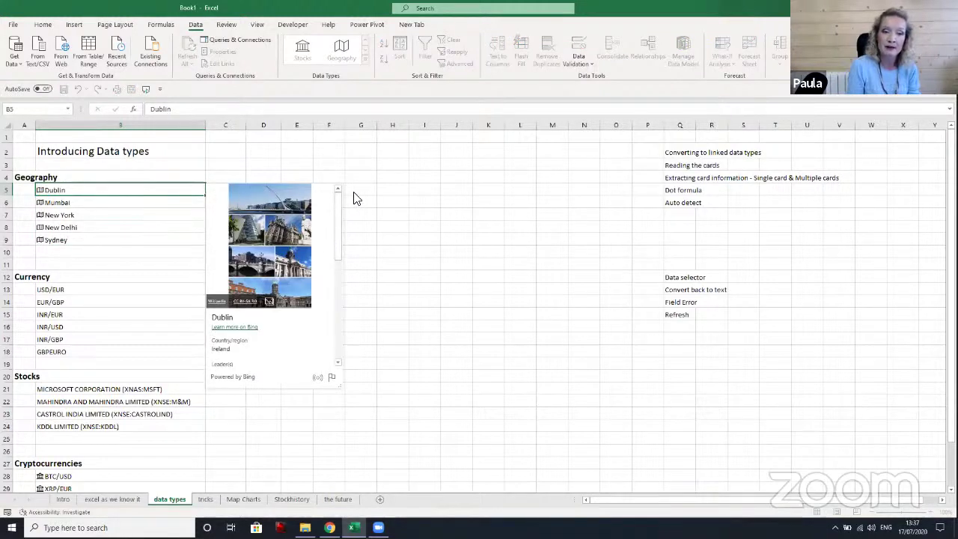
{"action": "left_click_drag", "start_coordinate": [337, 208], "coordinate": [337, 252]}
{"action": "mouse_move", "coordinate": [244, 219]}
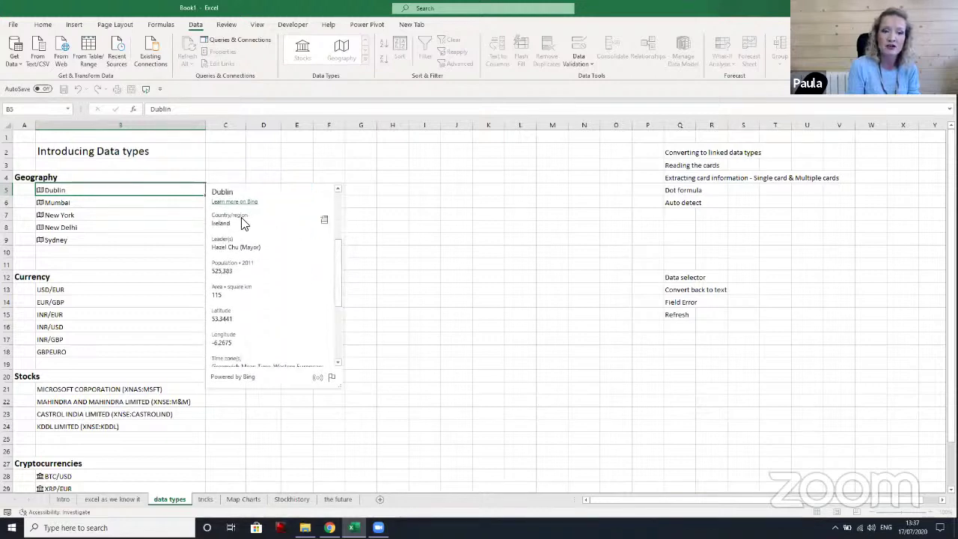
{"action": "mouse_move", "coordinate": [238, 296]}
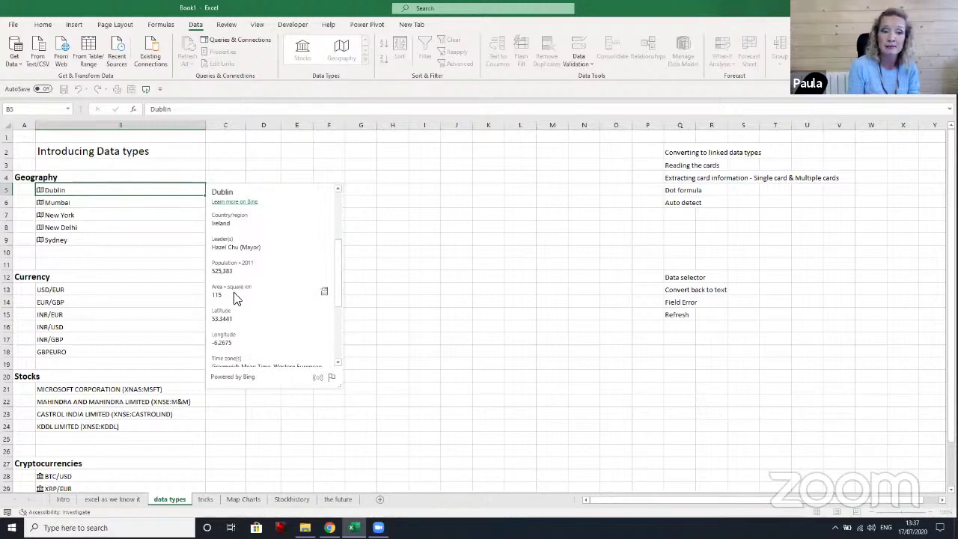
{"action": "left_click_drag", "start_coordinate": [334, 284], "coordinate": [341, 203]}
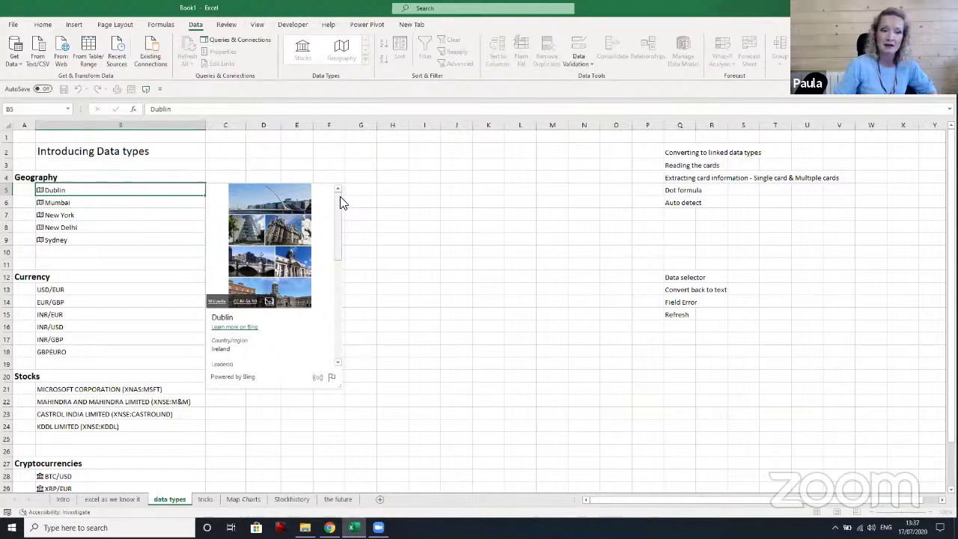
View New York's data card showing country and population, then close it
{"action": "left_click", "coordinate": [51, 215]}
{"action": "left_click", "coordinate": [40, 215]}
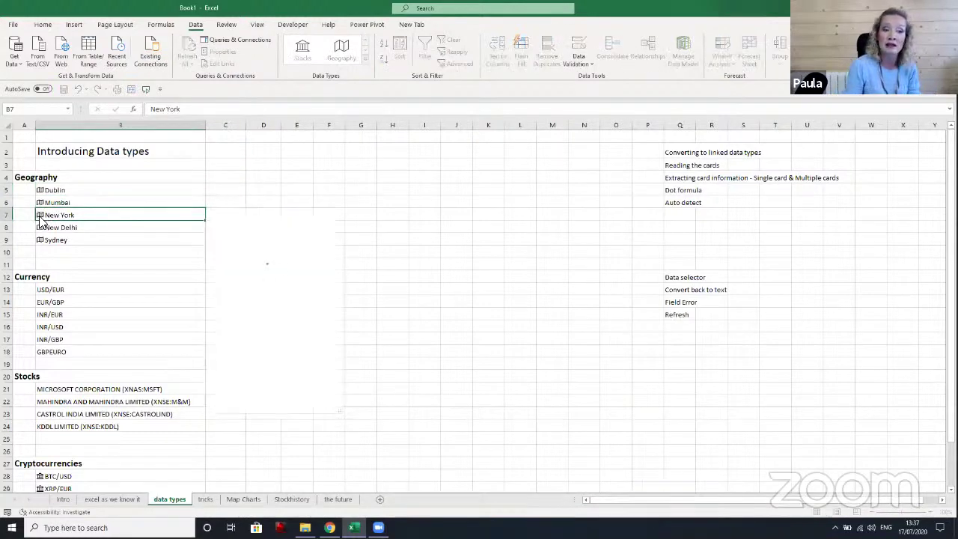
{"action": "scroll", "coordinate": [341, 257], "scroll_direction": "down", "scroll_amount": 5}
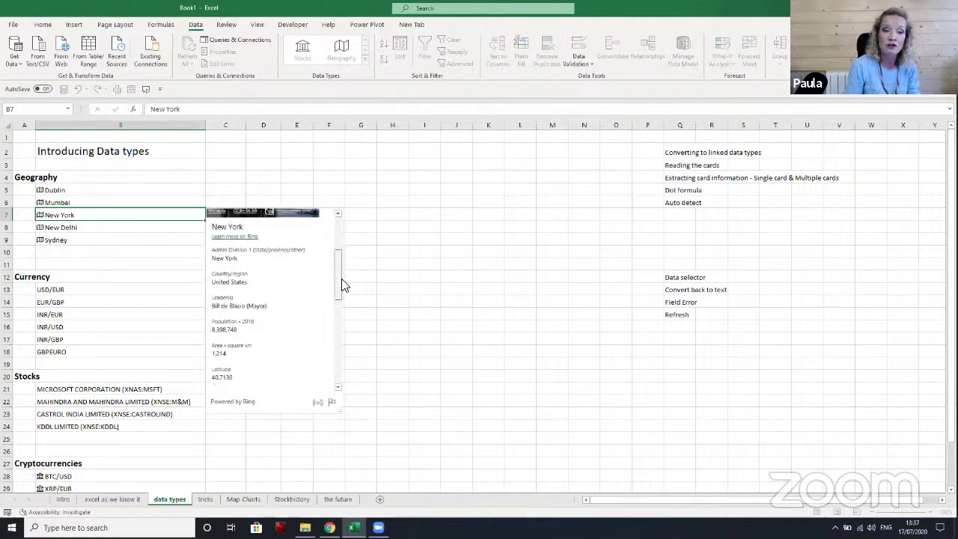
{"action": "scroll", "coordinate": [342, 303], "scroll_direction": "up", "scroll_amount": 5}
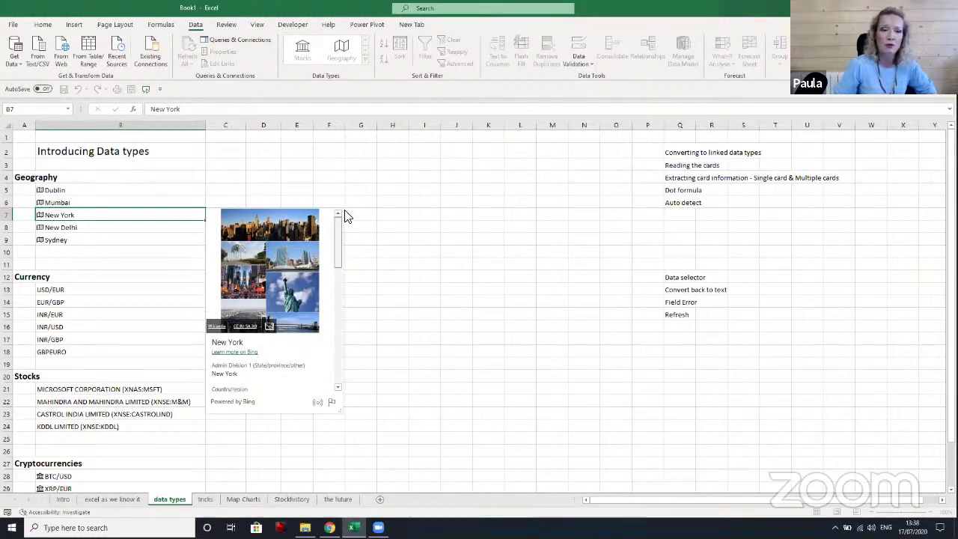
{"action": "left_click", "coordinate": [143, 187]}
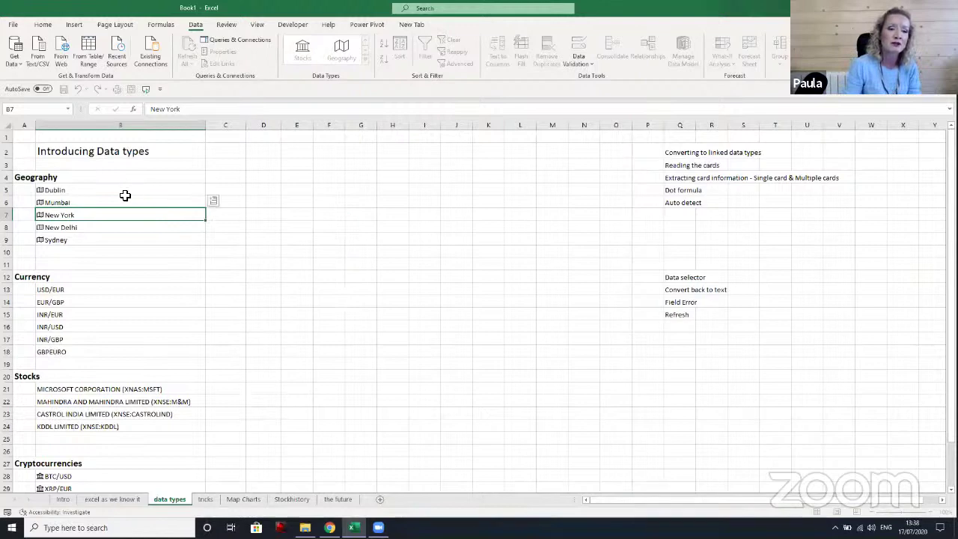
{"action": "left_click", "coordinate": [124, 189]}
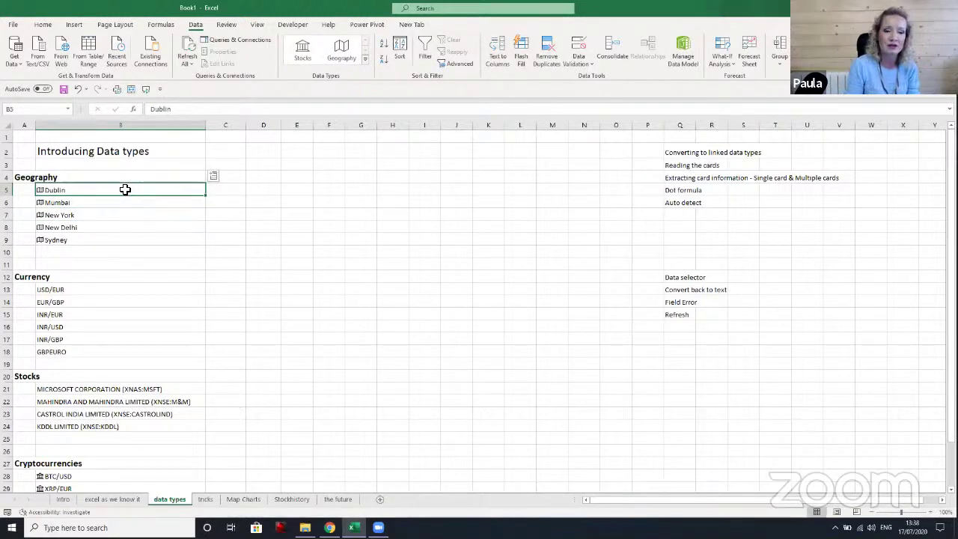
{"action": "left_click", "coordinate": [212, 179]}
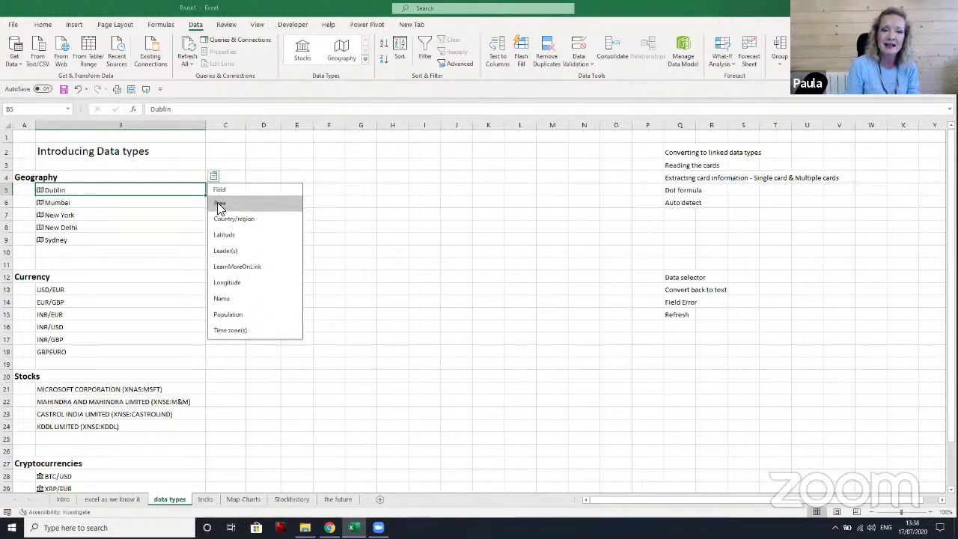
{"action": "left_click", "coordinate": [220, 203]}
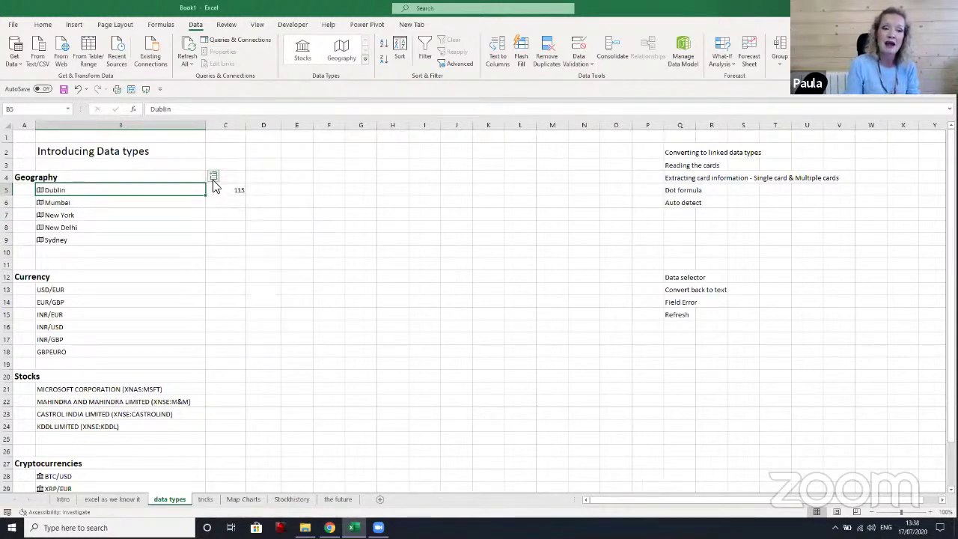
{"action": "left_click", "coordinate": [213, 177]}
{"action": "left_click", "coordinate": [235, 219]}
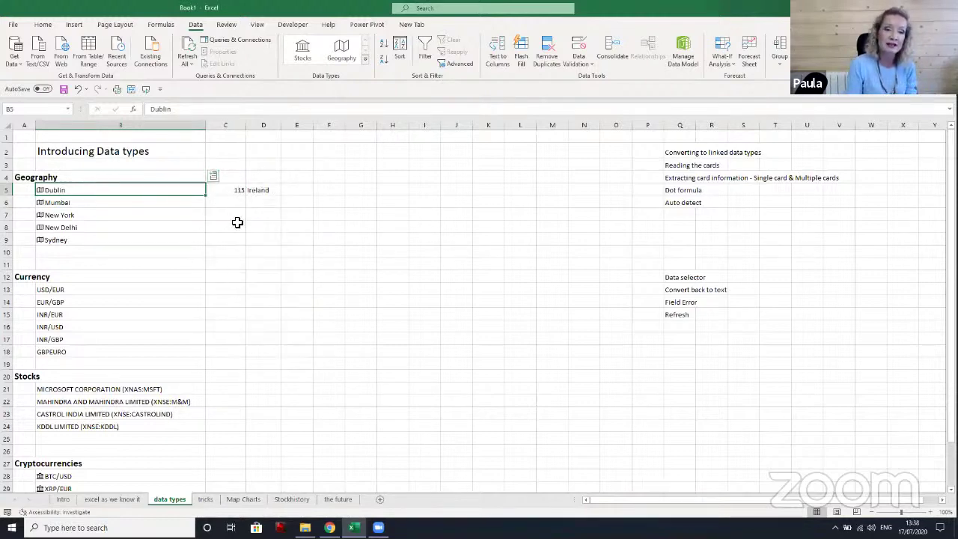
{"action": "left_click", "coordinate": [212, 177]}
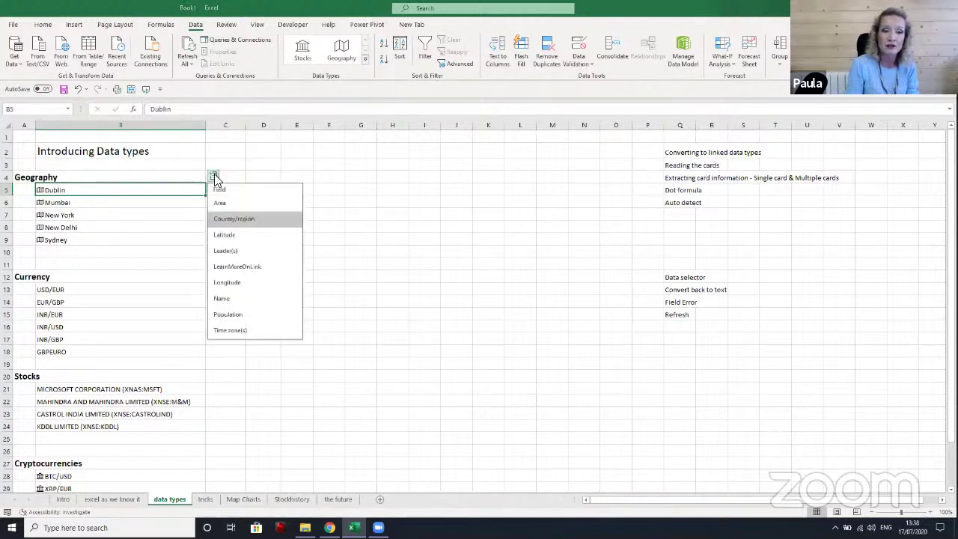
{"action": "left_click", "coordinate": [244, 299]}
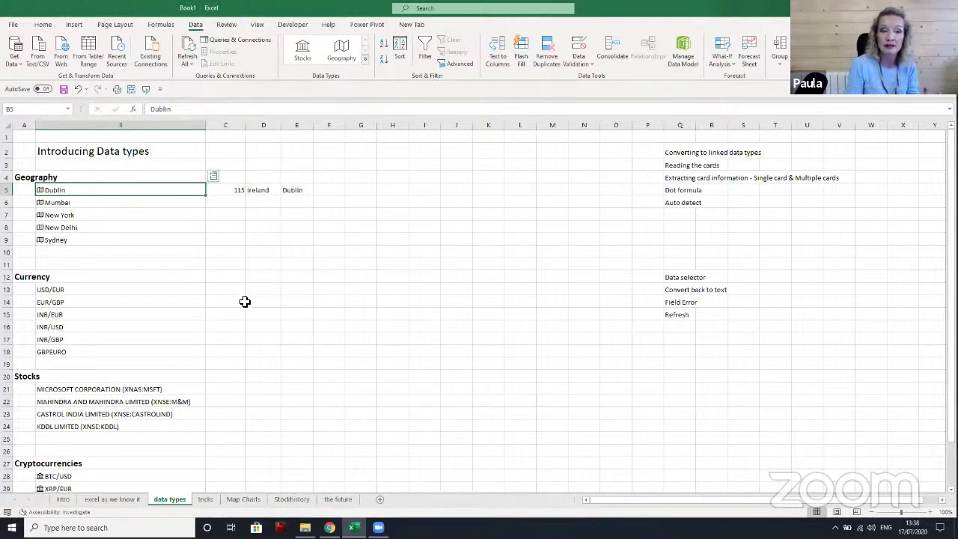
{"action": "left_click", "coordinate": [192, 226]}
{"action": "left_click_drag", "start_coordinate": [233, 193], "coordinate": [291, 196]}
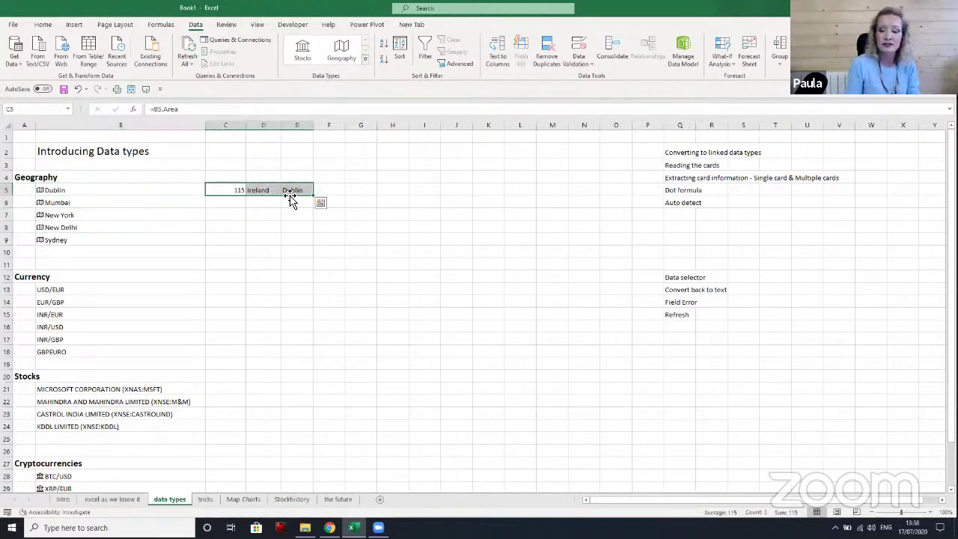
{"action": "key", "text": "Delete"}
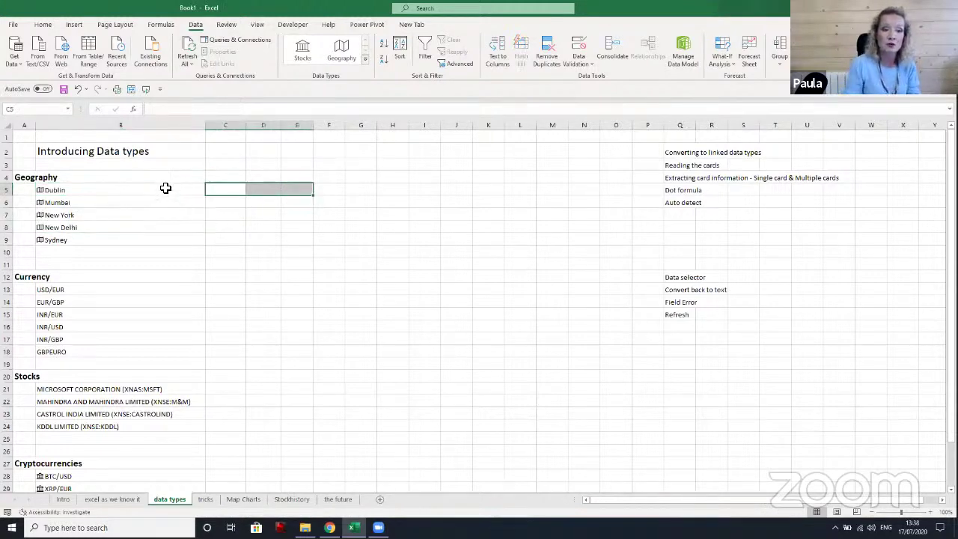
{"action": "left_click_drag", "start_coordinate": [167, 190], "coordinate": [151, 239]}
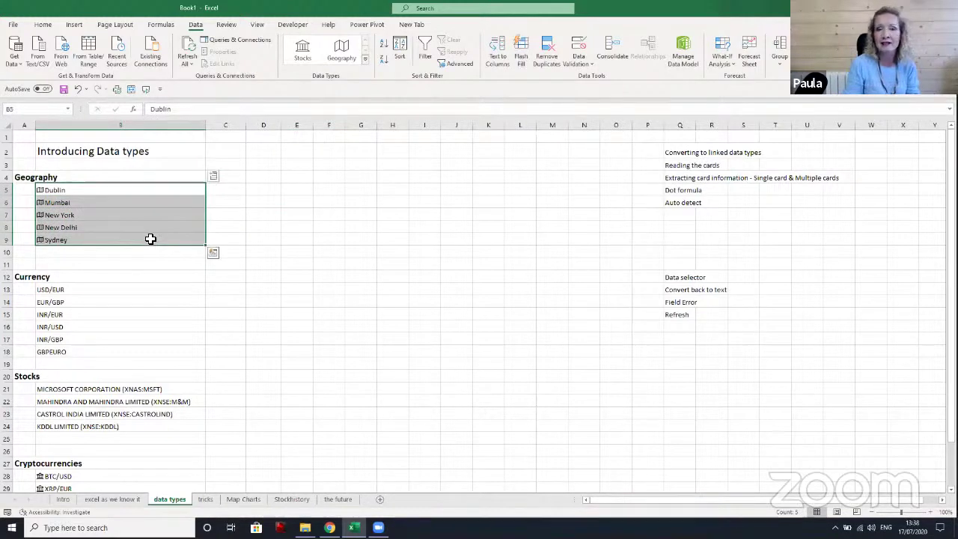
Insert each city's Area in column C, then add and clear the Description results in D5:D9
{"action": "left_click", "coordinate": [213, 177]}
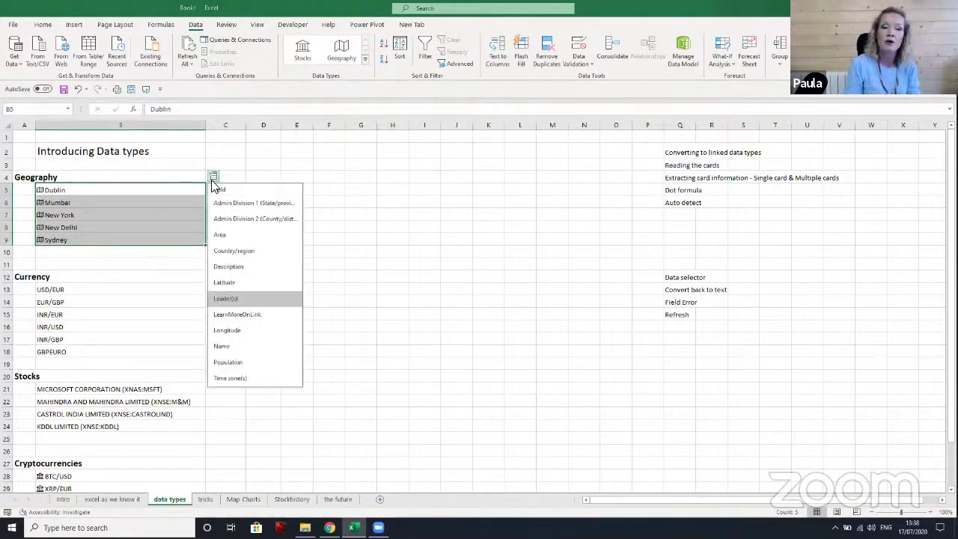
{"action": "left_click", "coordinate": [231, 234]}
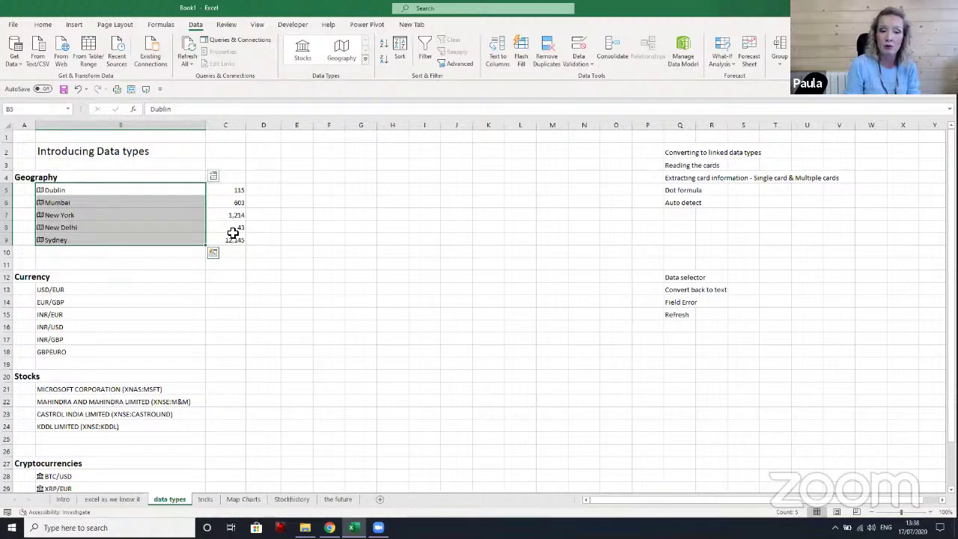
{"action": "left_click", "coordinate": [214, 177]}
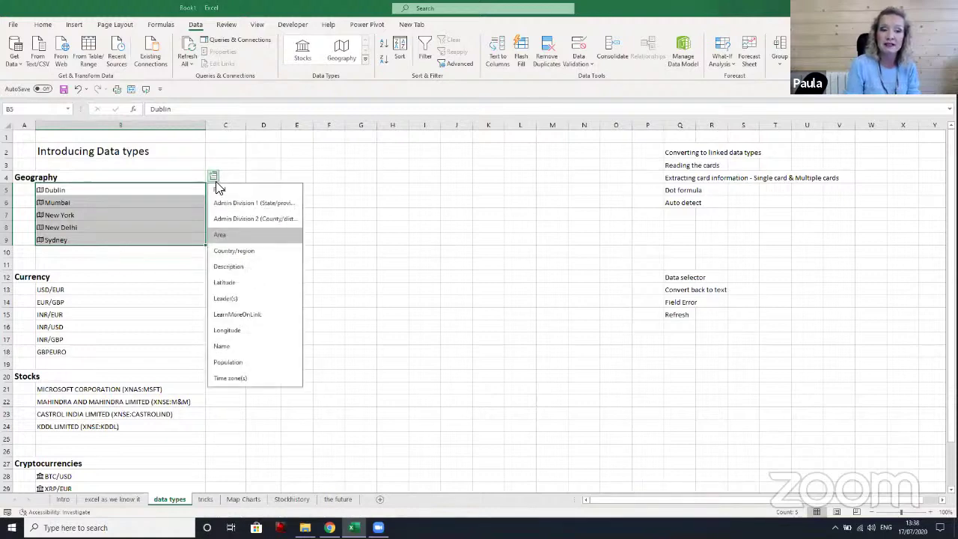
{"action": "left_click", "coordinate": [248, 273]}
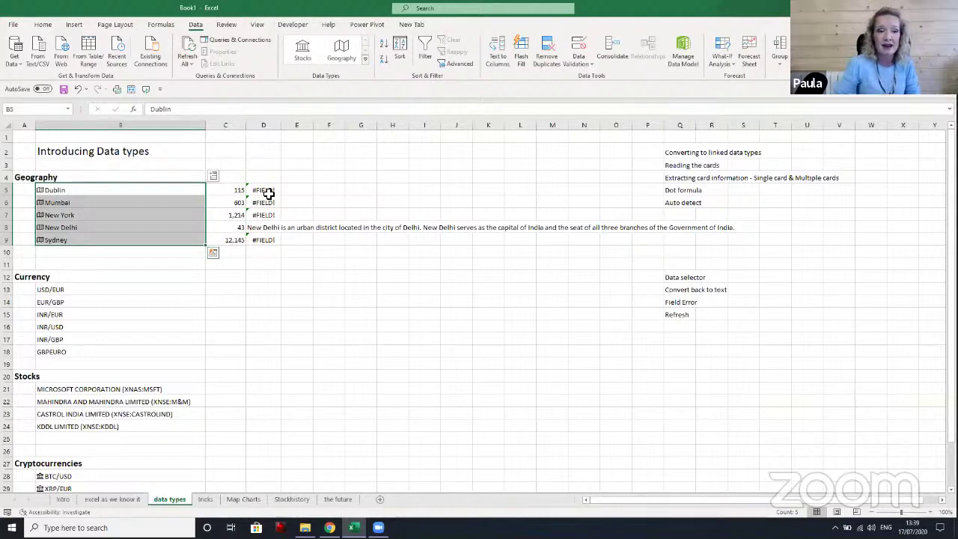
{"action": "left_click_drag", "start_coordinate": [265, 191], "coordinate": [266, 238]}
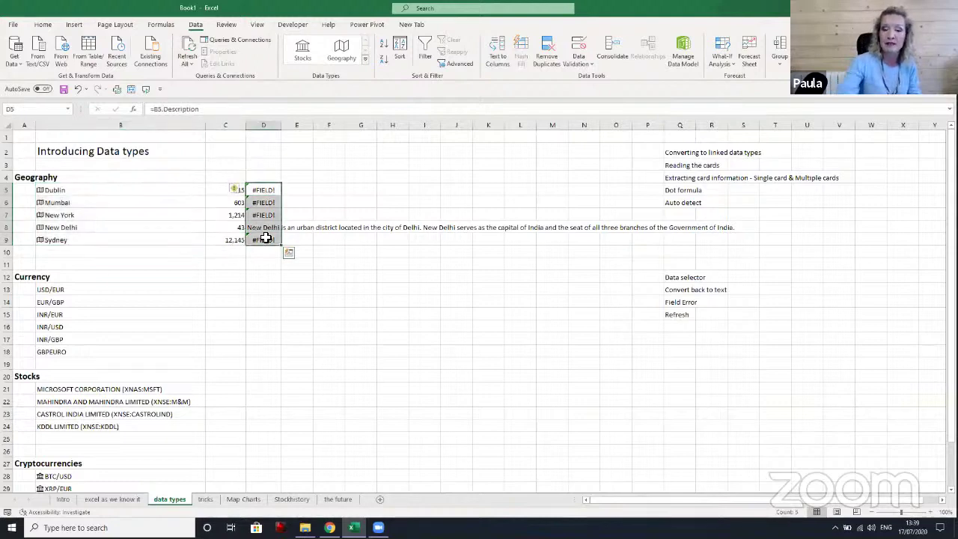
{"action": "key", "text": "Delete"}
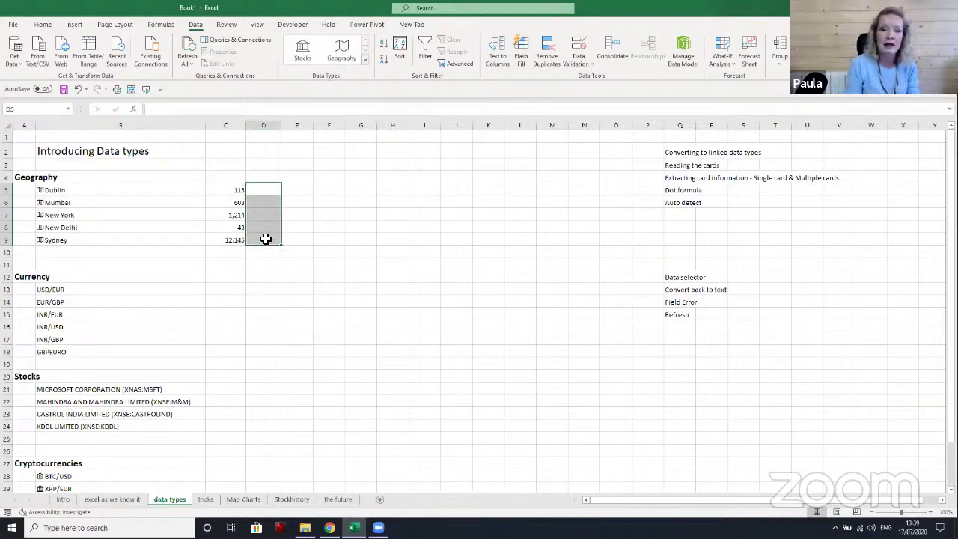
Try a single-cell =B5.Area formula in D5, then delete it
{"action": "left_click", "coordinate": [120, 191]}
{"action": "left_click_drag", "start_coordinate": [120, 191], "coordinate": [114, 239]}
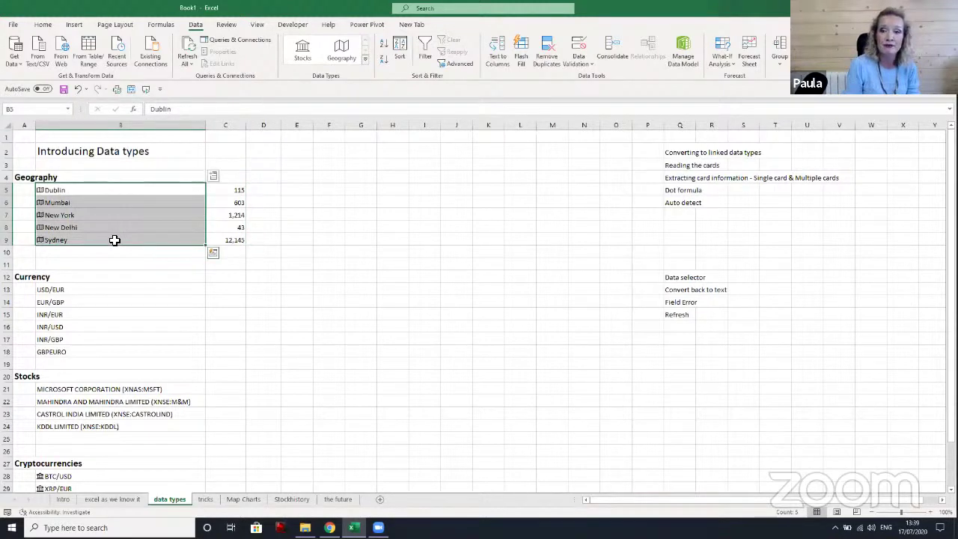
{"action": "left_click", "coordinate": [261, 192]}
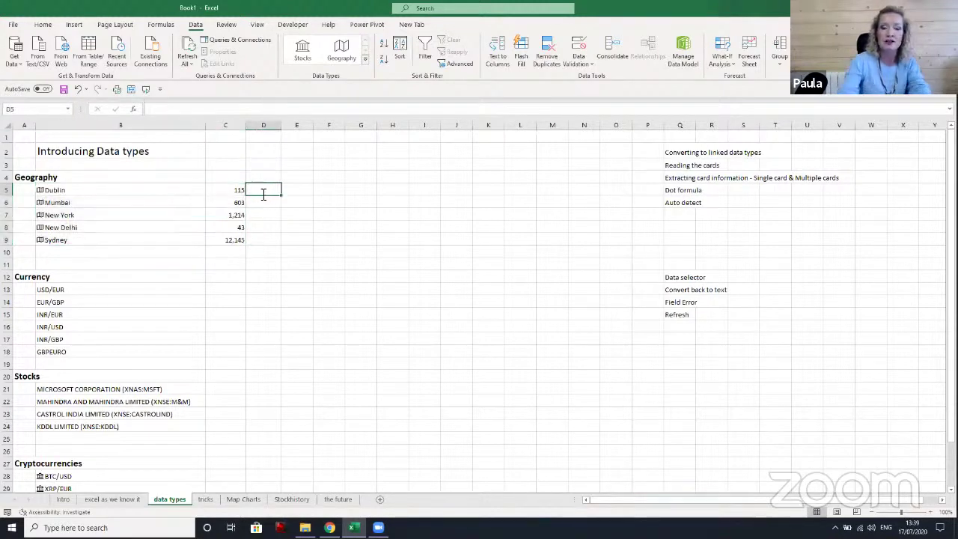
{"action": "type", "text": "="}
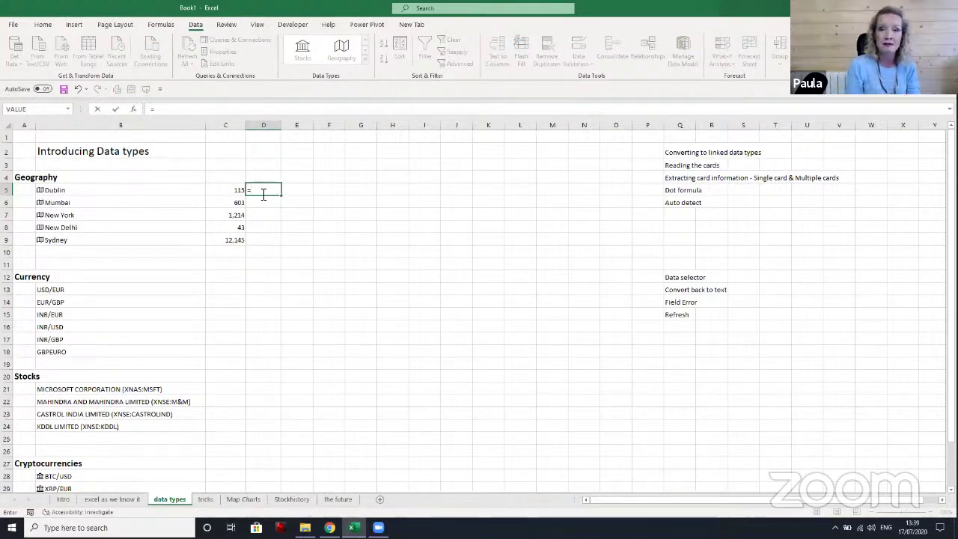
{"action": "left_click", "coordinate": [58, 190]}
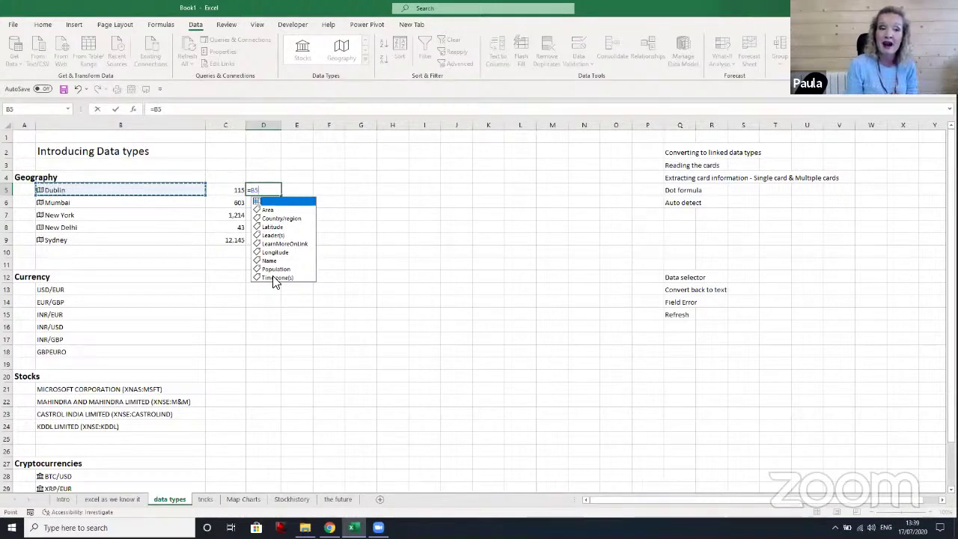
{"action": "double_click", "coordinate": [271, 210]}
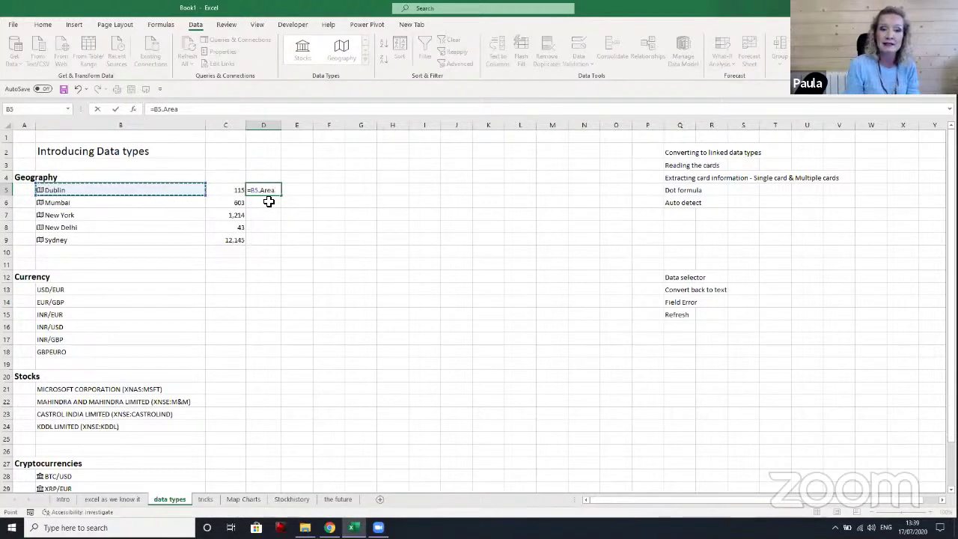
{"action": "key", "text": "Return"}
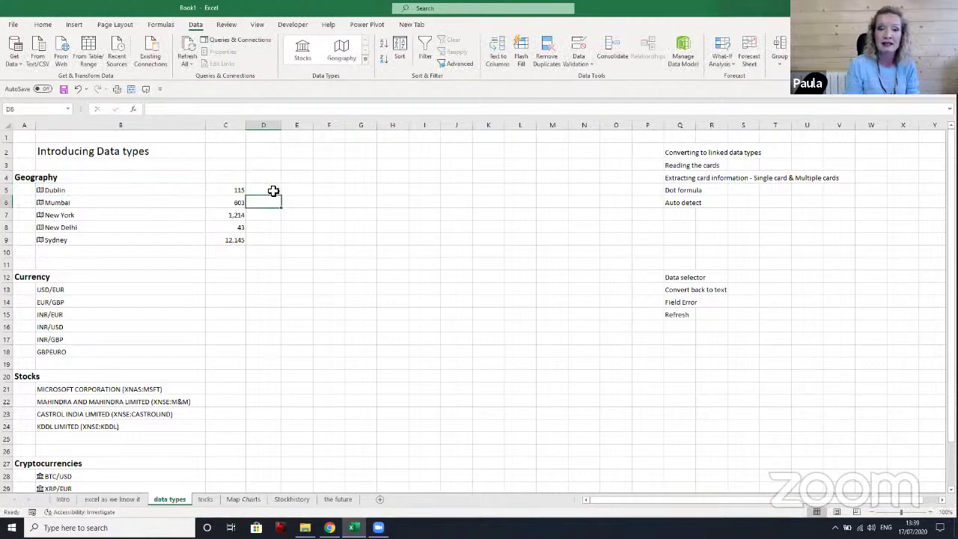
{"action": "left_click", "coordinate": [273, 192]}
{"action": "key", "text": "Delete"}
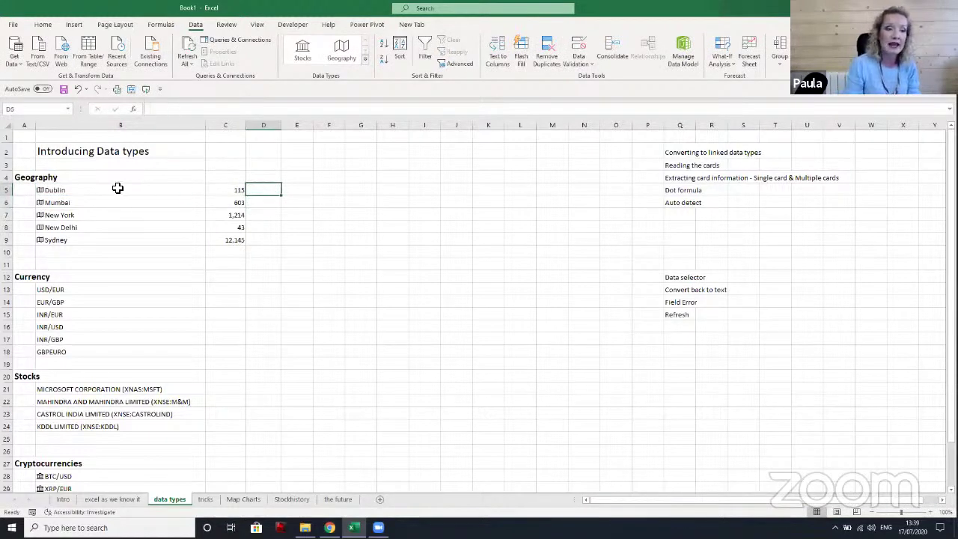
Enter =B5:B9.Area in D5 so the city areas spill down to D9
{"action": "left_click_drag", "start_coordinate": [117, 188], "coordinate": [111, 241]}
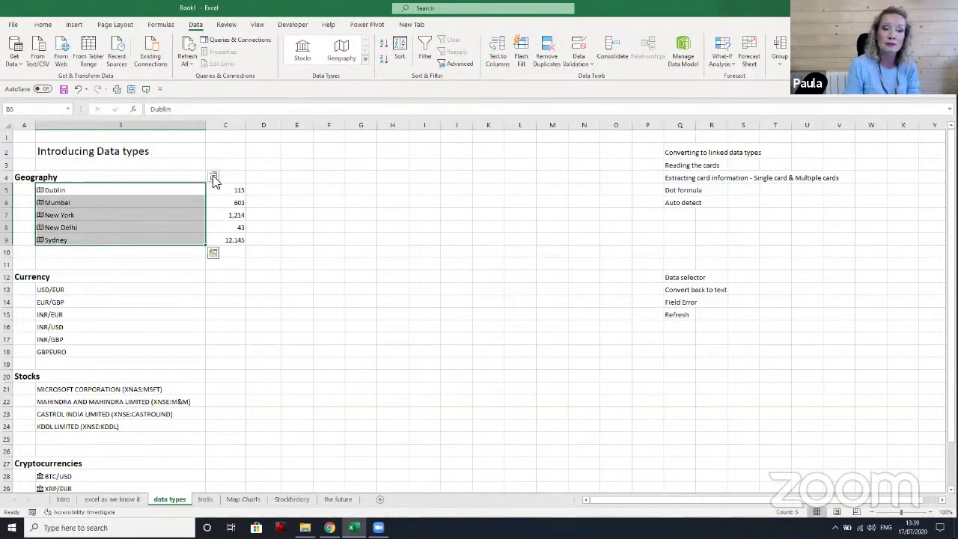
{"action": "left_click", "coordinate": [258, 189]}
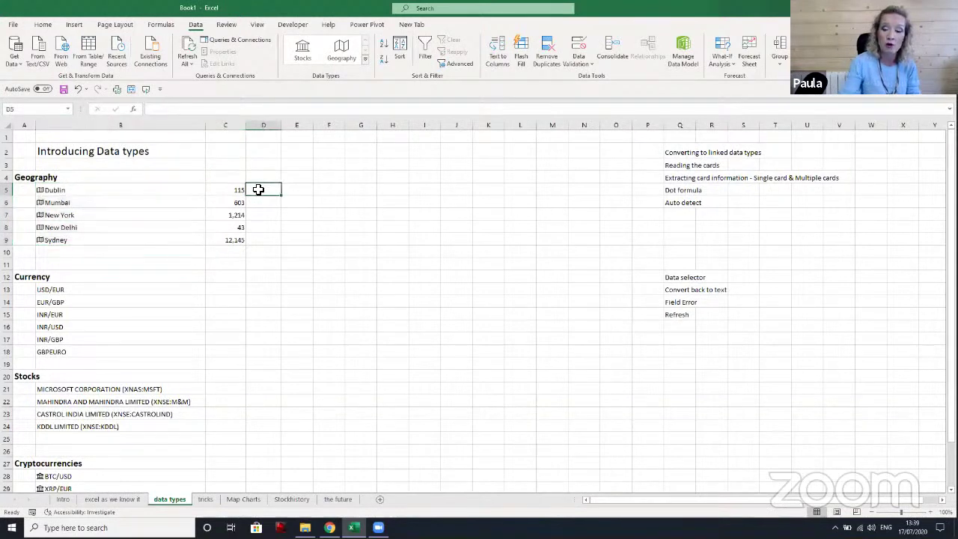
{"action": "type", "text": "="}
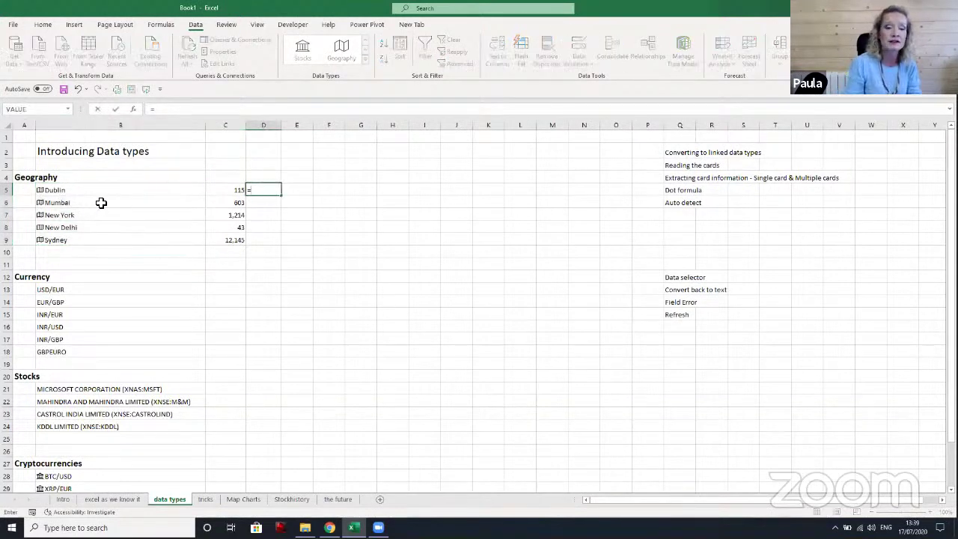
{"action": "left_click_drag", "start_coordinate": [89, 192], "coordinate": [85, 244]}
{"action": "type", "text": "."}
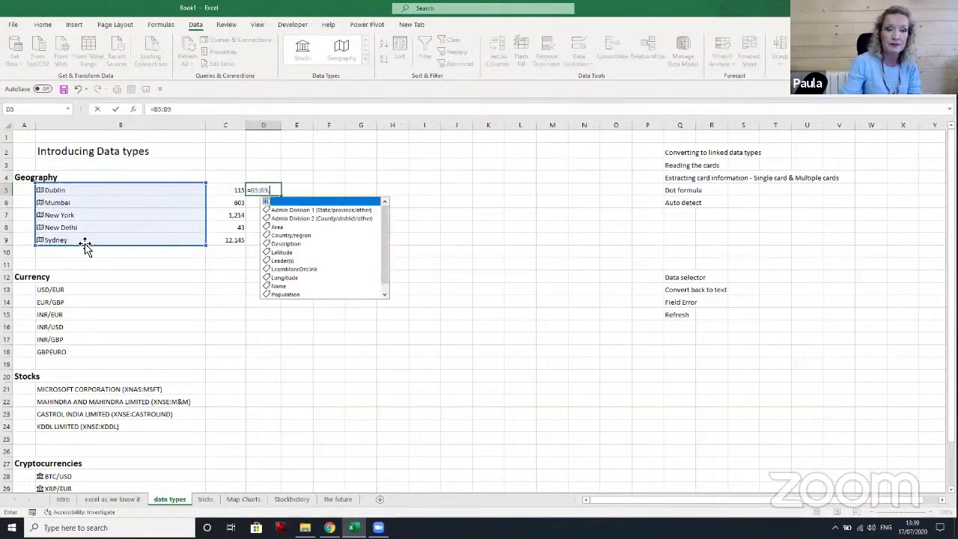
{"action": "double_click", "coordinate": [278, 227]}
{"action": "key", "text": "Return"}
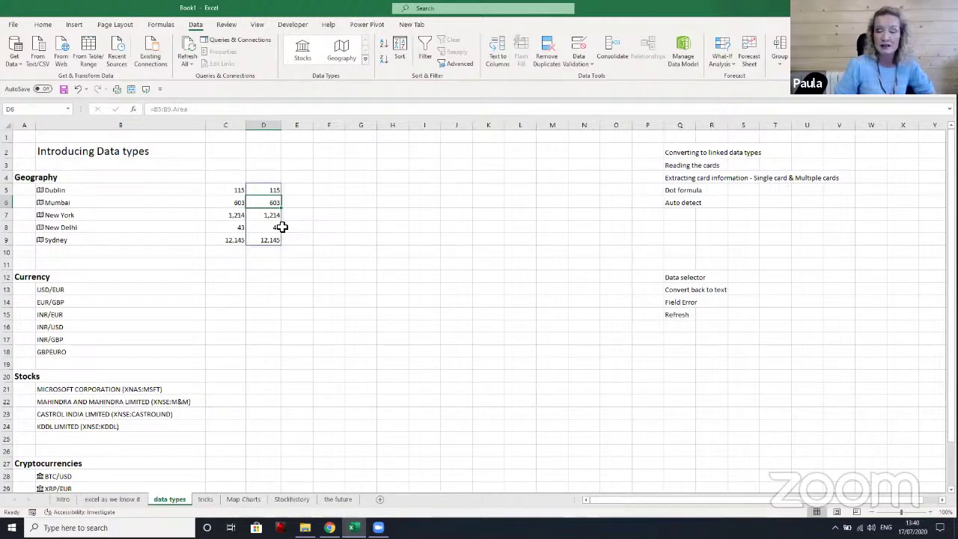
{"action": "left_click", "coordinate": [258, 191]}
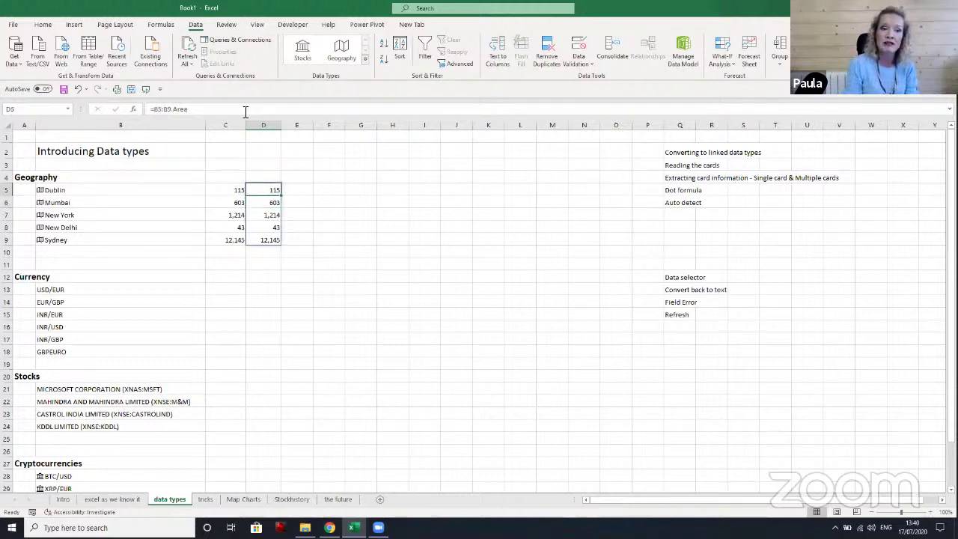
{"action": "left_click", "coordinate": [265, 215]}
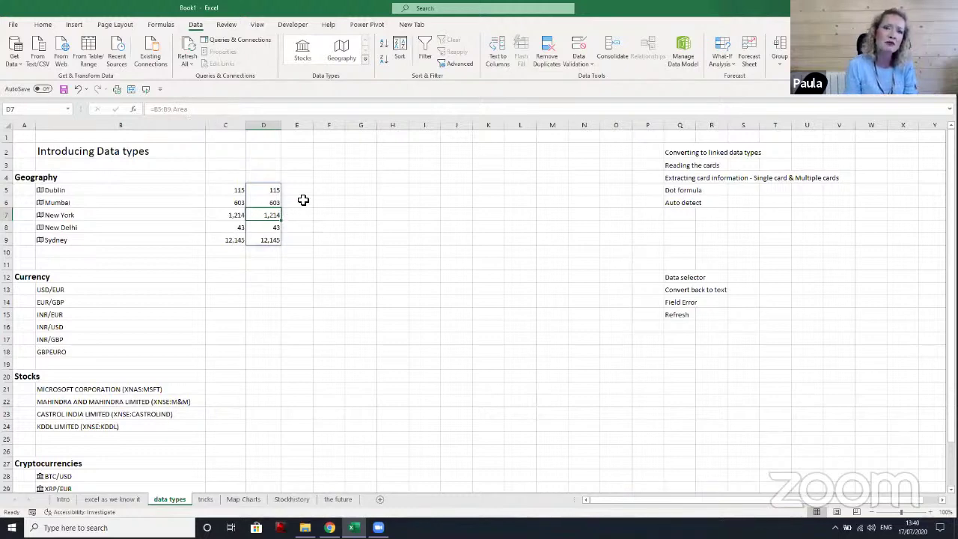
{"action": "left_click", "coordinate": [260, 189]}
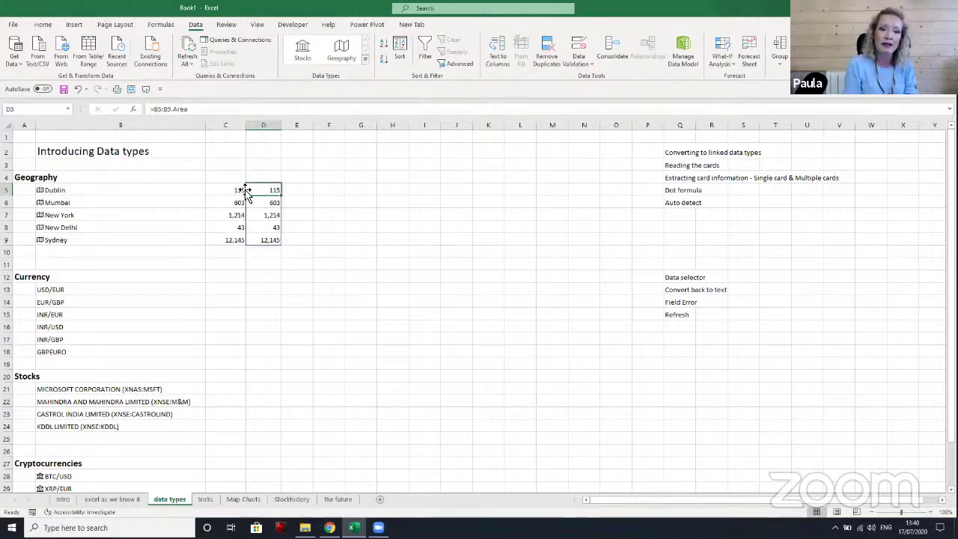
{"action": "left_click", "coordinate": [272, 228]}
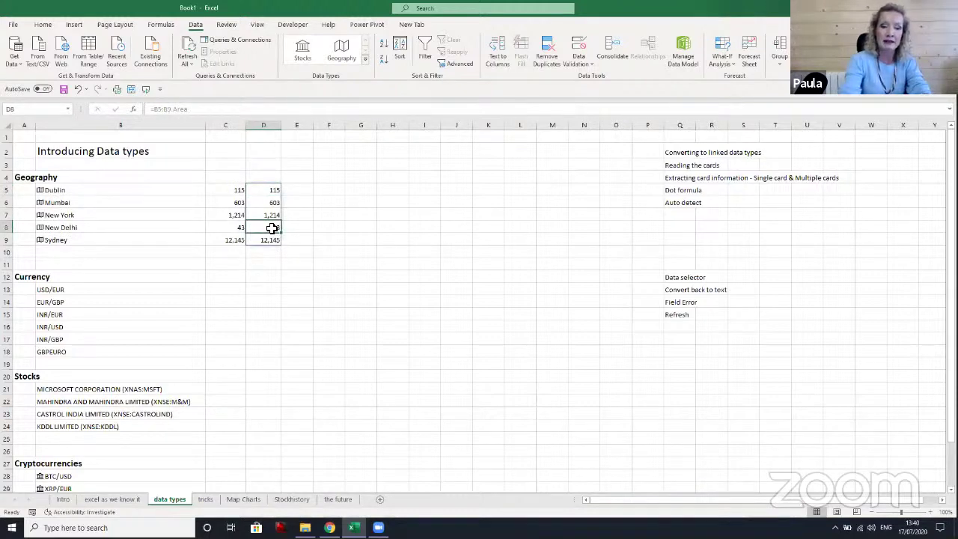
{"action": "type", "text": "in the way"}
{"action": "key", "text": "Return"}
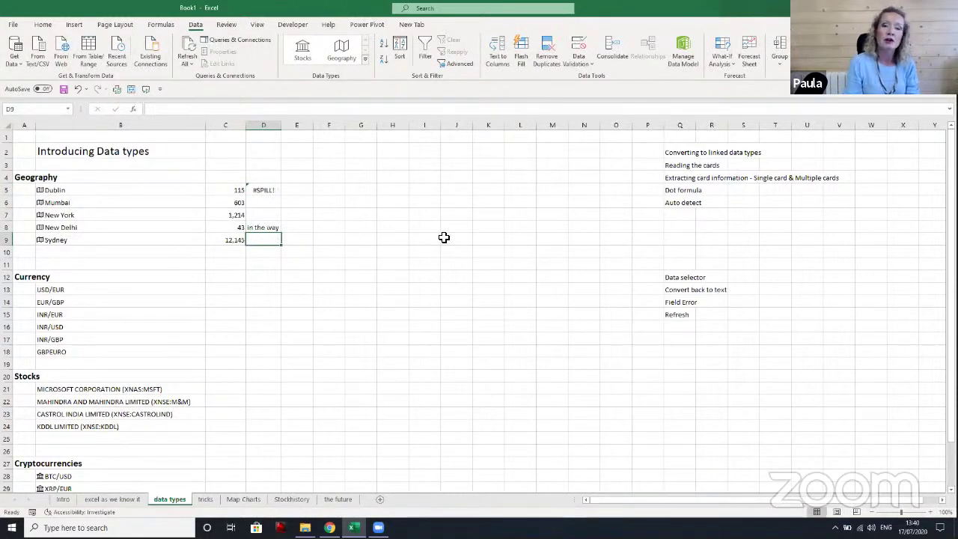
{"action": "left_click", "coordinate": [276, 189]}
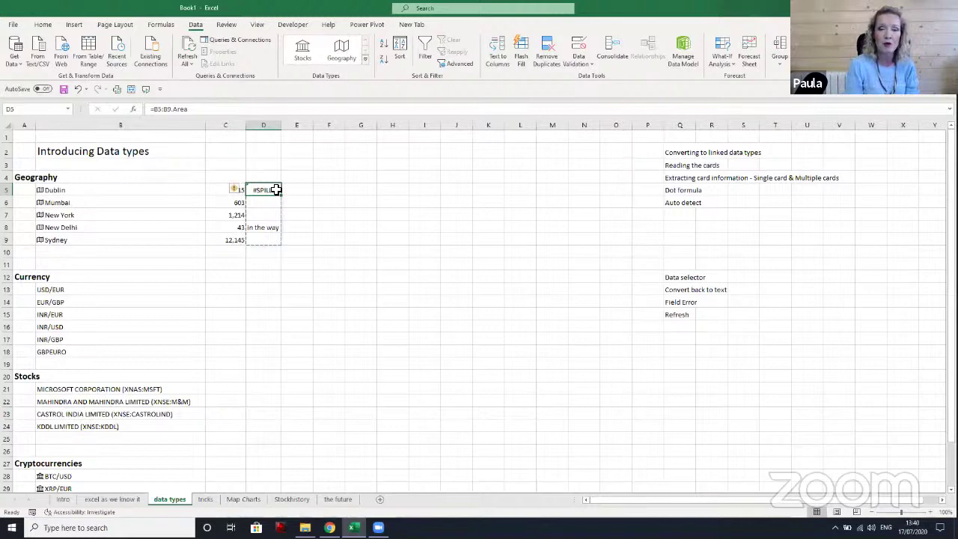
{"action": "left_click", "coordinate": [234, 189]}
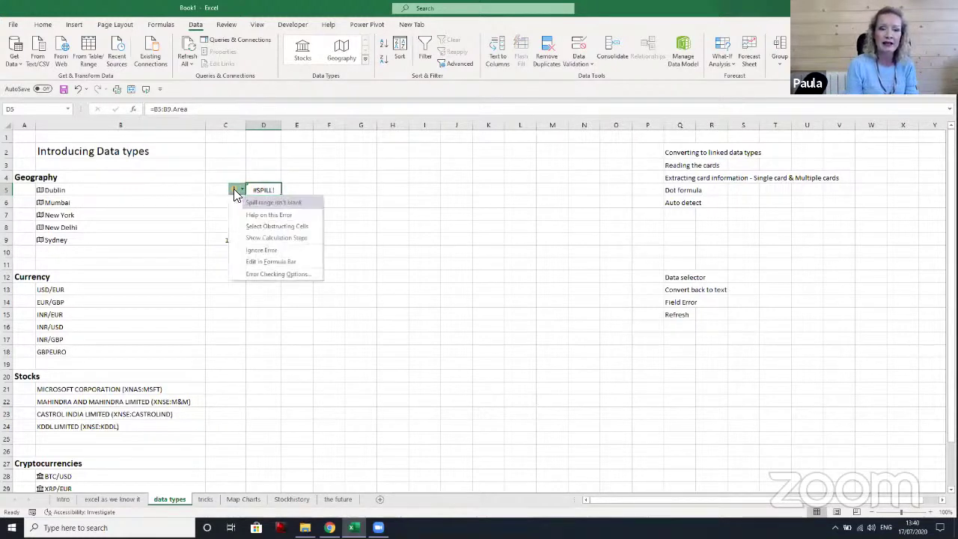
{"action": "left_click", "coordinate": [263, 226]}
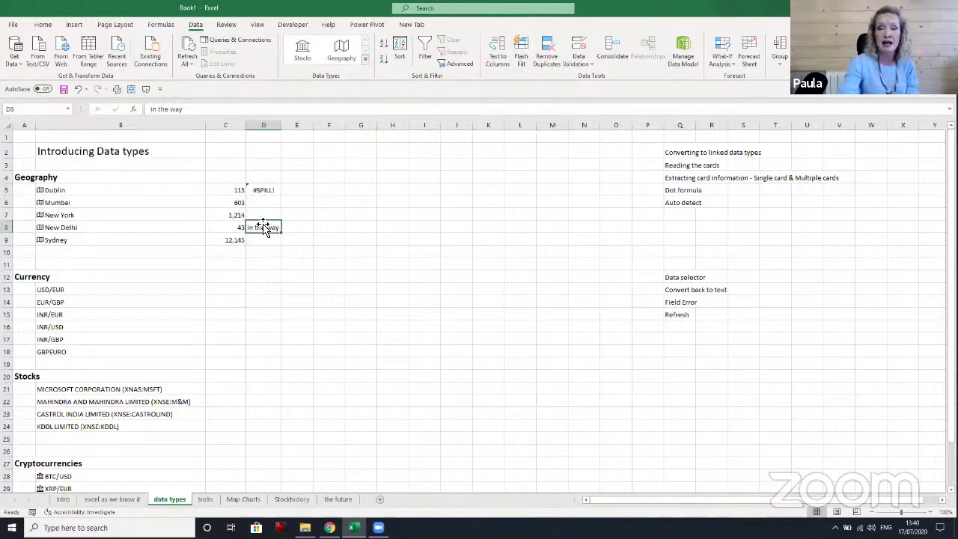
{"action": "key", "text": "Delete"}
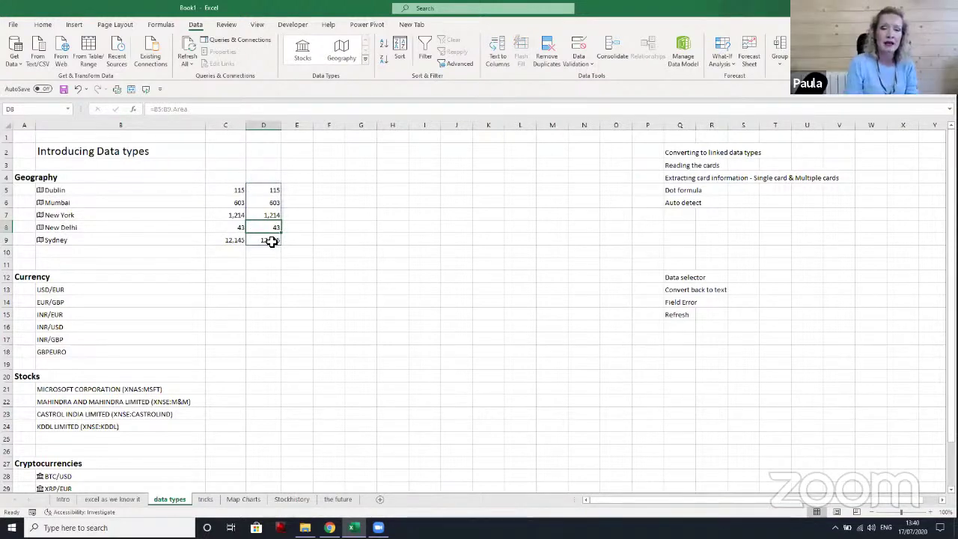
Type london in B10 below Sydney and zoom the sheet in
{"action": "left_click", "coordinate": [65, 253]}
{"action": "type", "text": "l"}
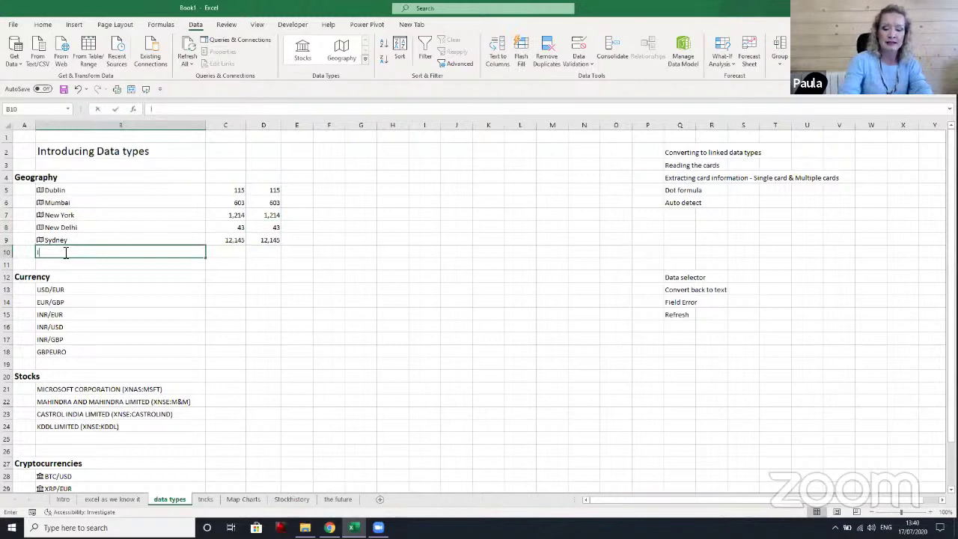
{"action": "type", "text": "ondon"}
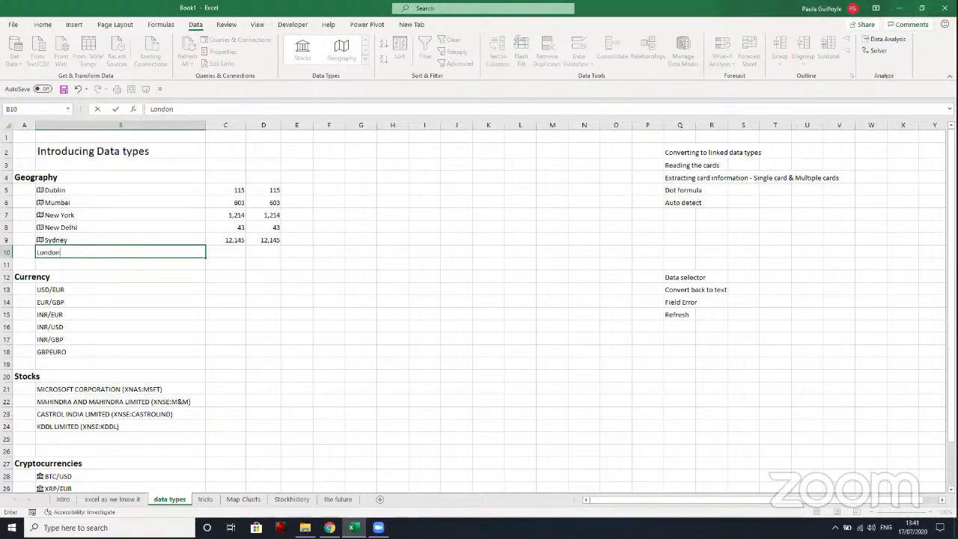
{"action": "left_click", "coordinate": [671, 414]}
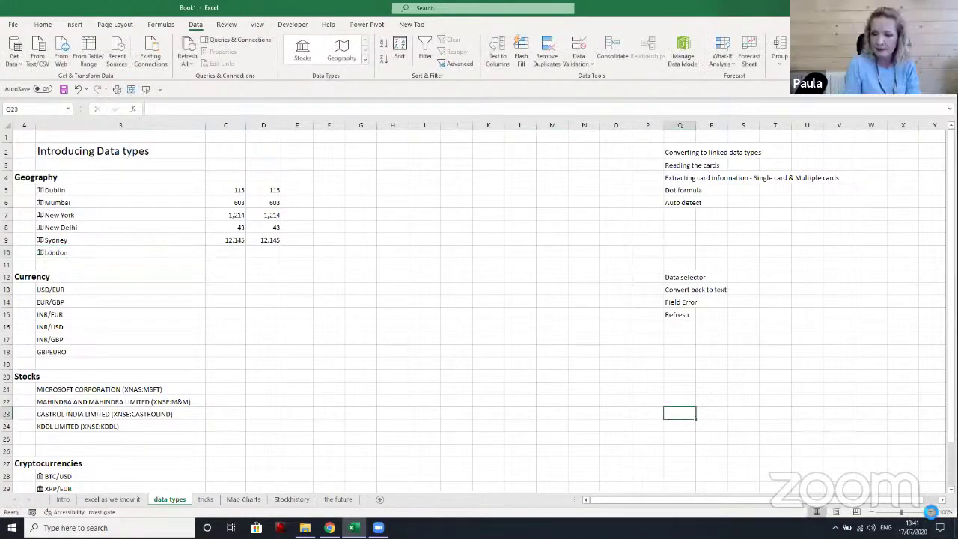
{"action": "left_click", "coordinate": [928, 511]}
{"action": "left_click", "coordinate": [928, 511]}
{"action": "left_click", "coordinate": [928, 511]}
{"action": "left_click", "coordinate": [927, 511]}
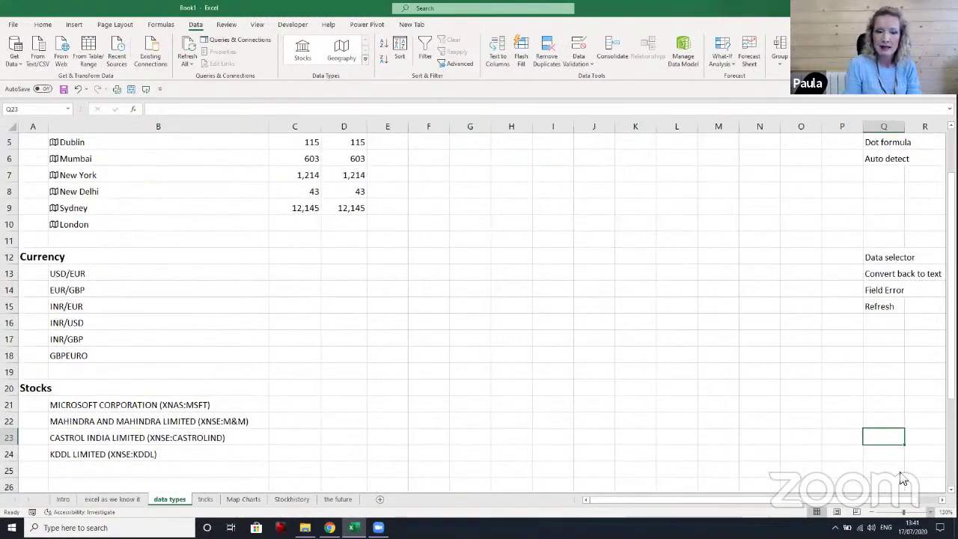
{"action": "scroll", "coordinate": [659, 499], "scroll_direction": "up", "scroll_amount": 2}
{"action": "left_click_drag", "start_coordinate": [673, 503], "coordinate": [641, 502]}
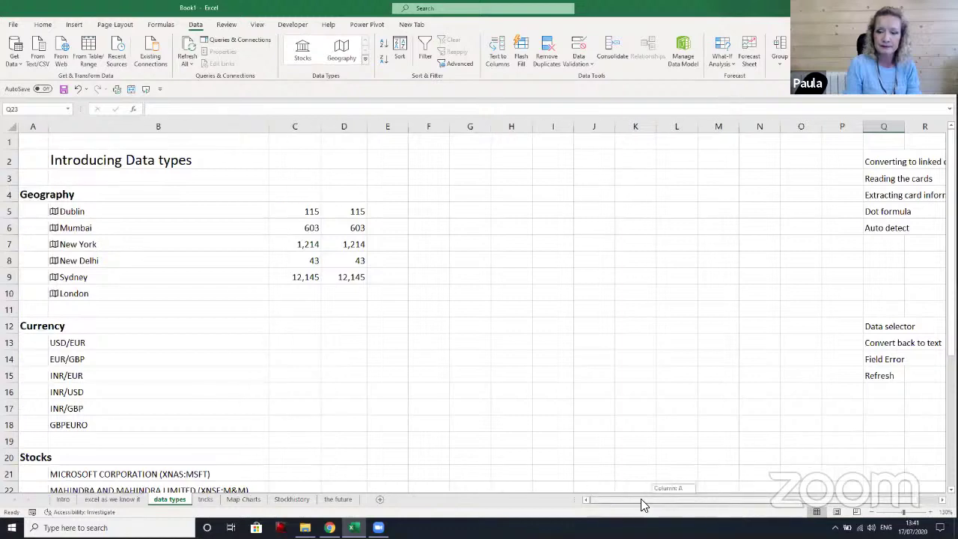
Clear B10 and retype London so it links as a Geography entry
{"action": "left_click", "coordinate": [138, 290]}
{"action": "key", "text": "Delete"}
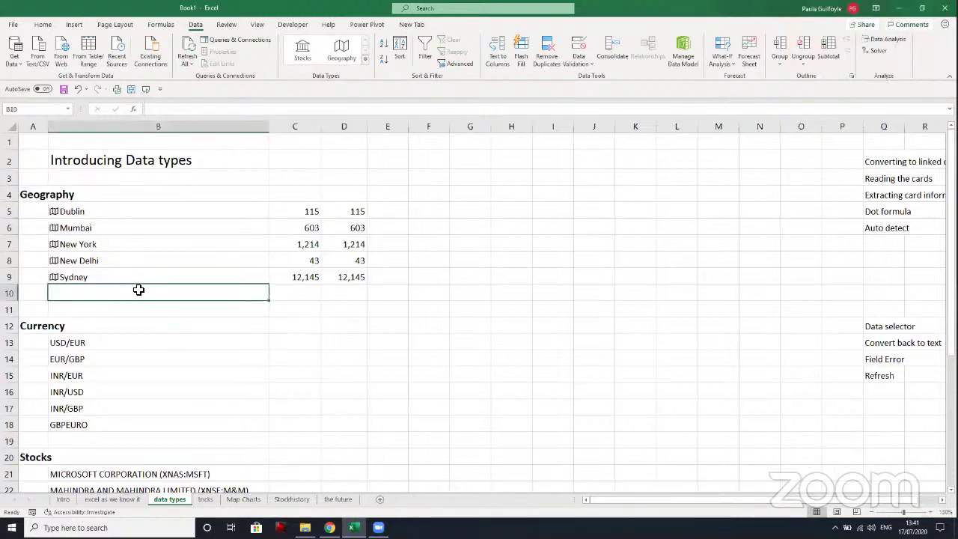
{"action": "type", "text": "longon"}
{"action": "key", "text": "BackSpace"}
{"action": "key", "text": "BackSpace"}
{"action": "key", "text": "BackSpace"}
{"action": "key", "text": "BackSpace"}
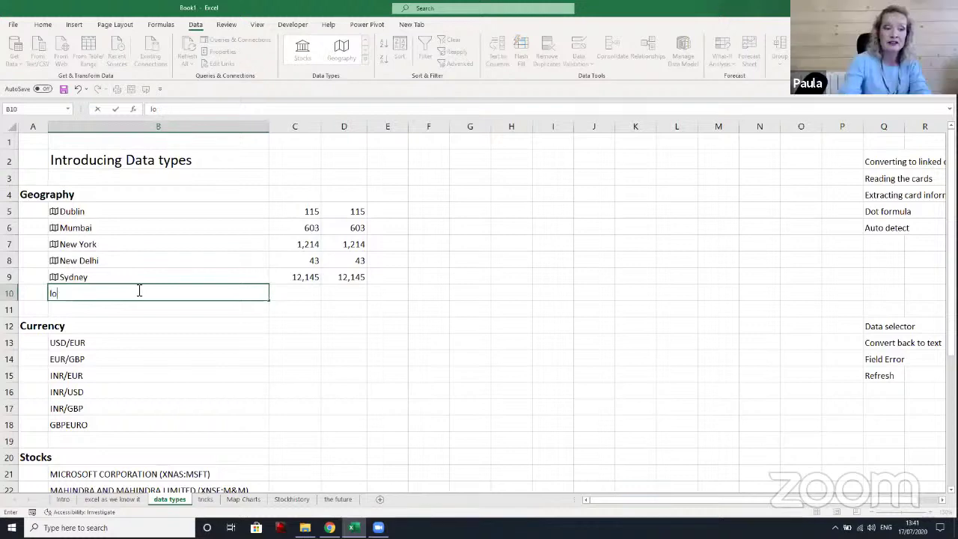
{"action": "type", "text": "London"}
{"action": "key", "text": "Tab"}
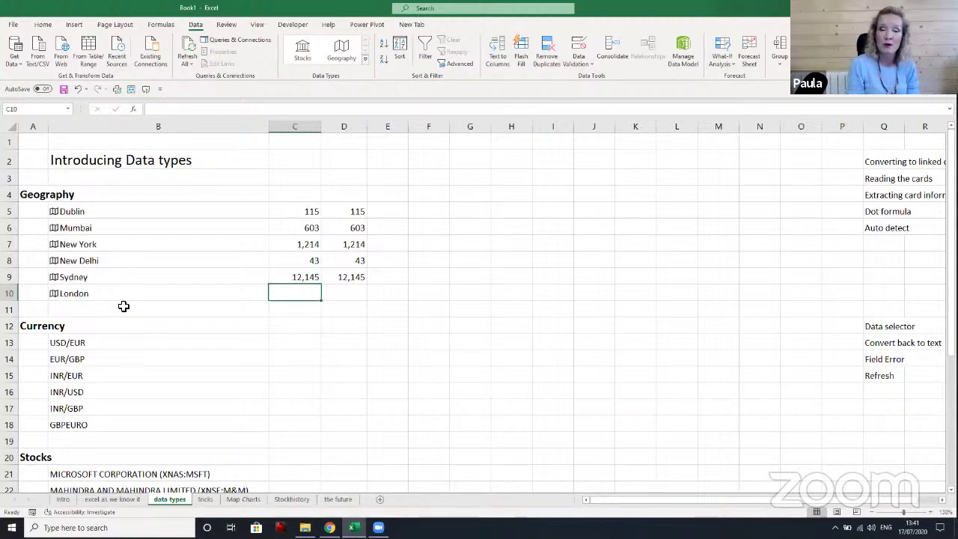
Fill C9's area formula down to C10 and extend D5's formula to =B5:B10.Area
{"action": "left_click", "coordinate": [292, 277]}
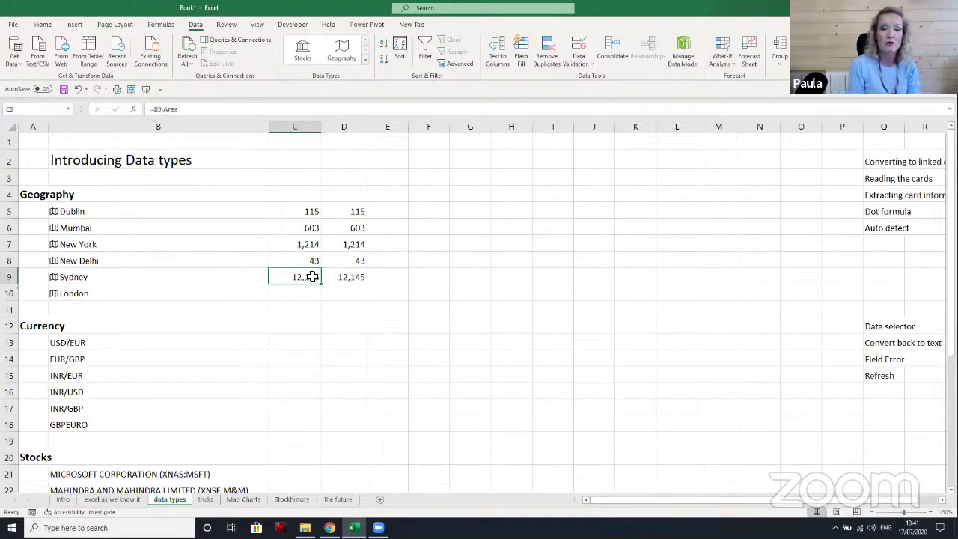
{"action": "left_click_drag", "start_coordinate": [320, 285], "coordinate": [320, 301]}
{"action": "left_click", "coordinate": [355, 211]}
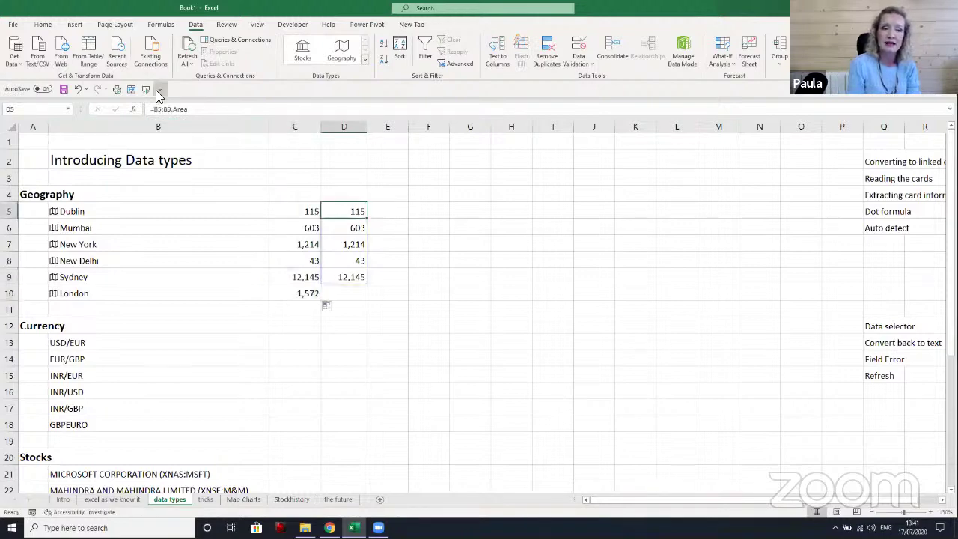
{"action": "left_click", "coordinate": [173, 111]}
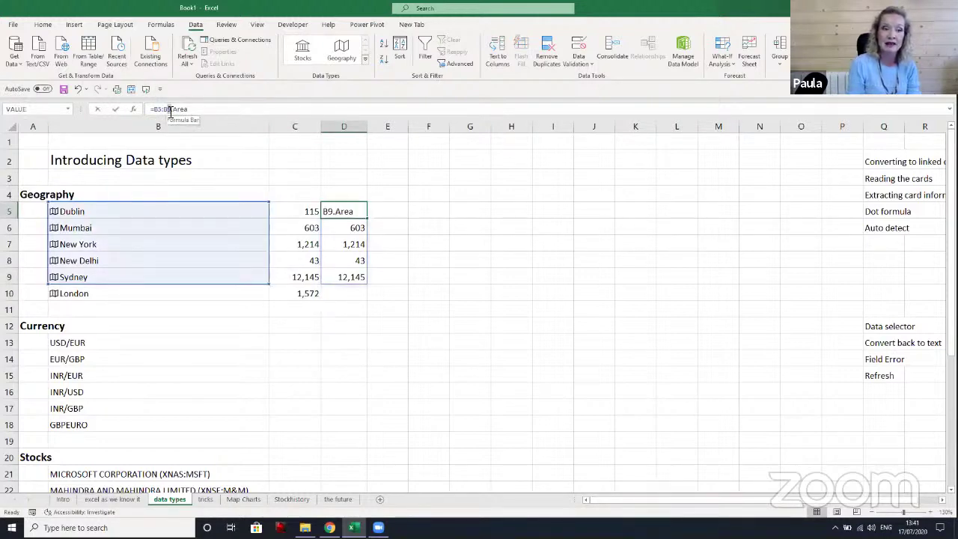
{"action": "left_click_drag", "start_coordinate": [271, 284], "coordinate": [271, 297]}
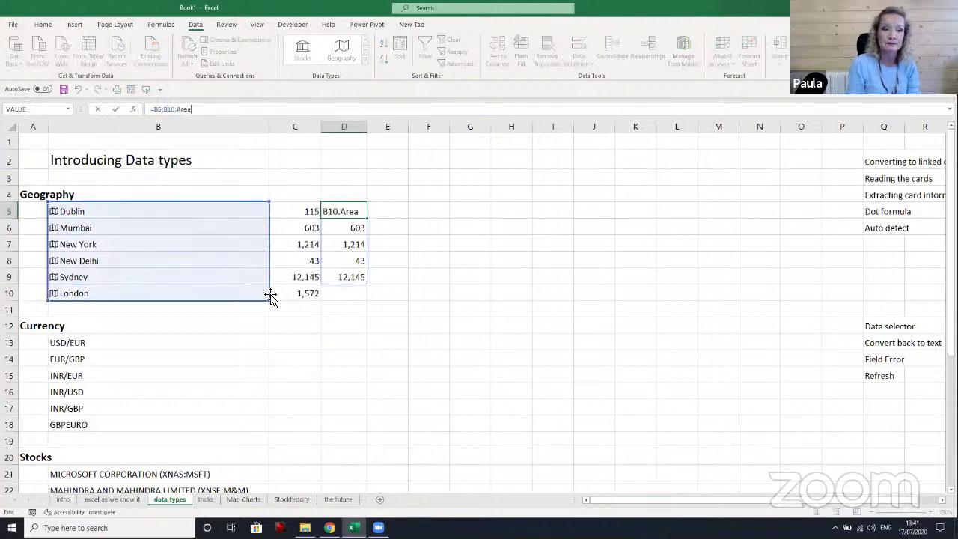
{"action": "key", "text": "Return"}
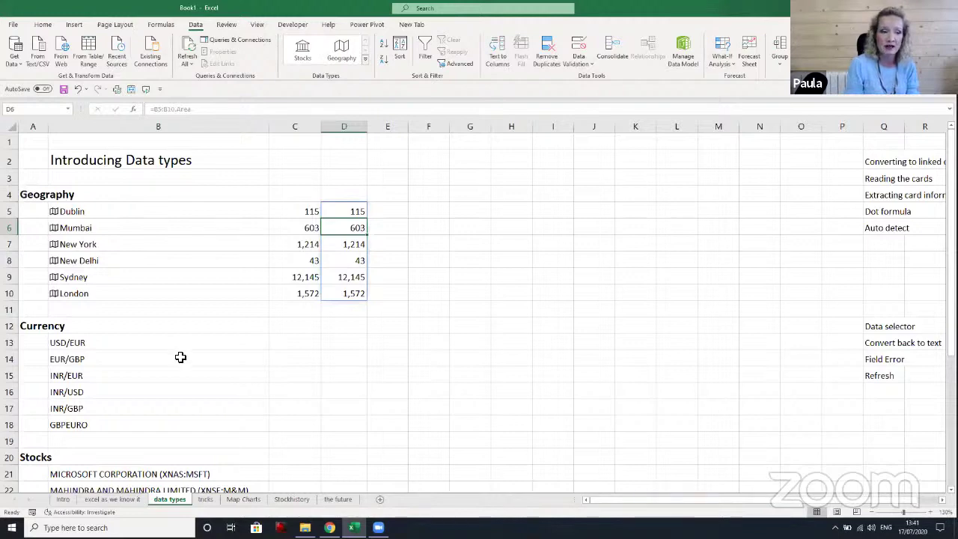
{"action": "left_click", "coordinate": [29, 325]}
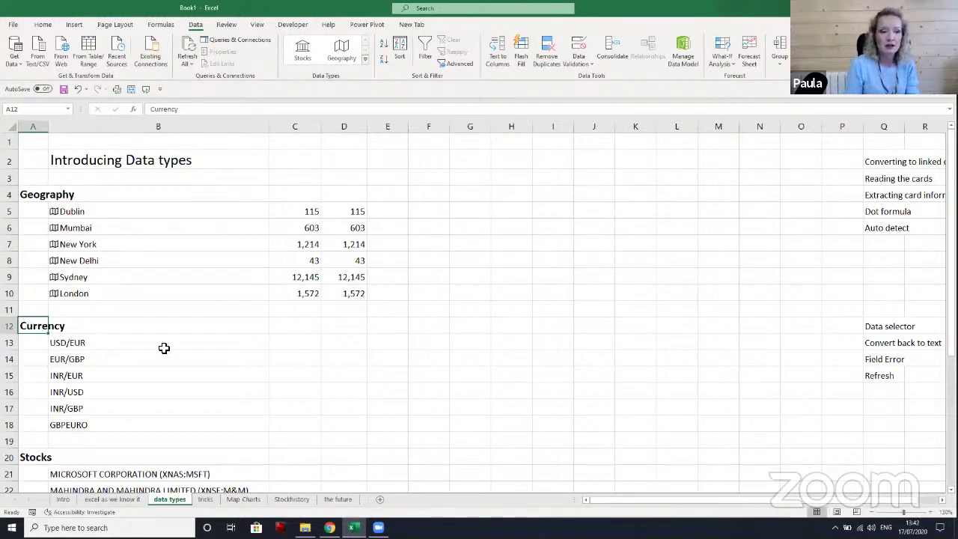
Convert the six currency pairs in B13:B18 to linked Stocks data types
{"action": "left_click", "coordinate": [106, 342]}
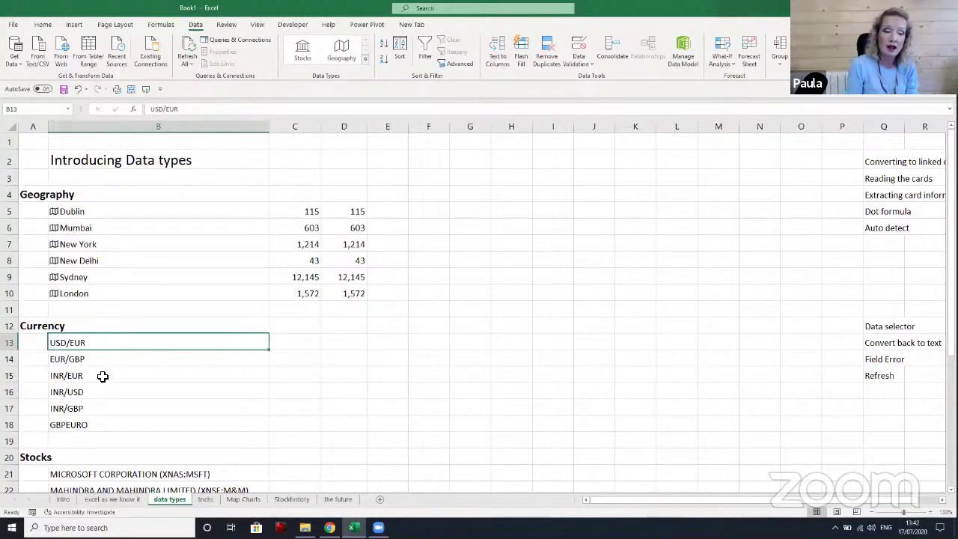
{"action": "left_click", "coordinate": [103, 376]}
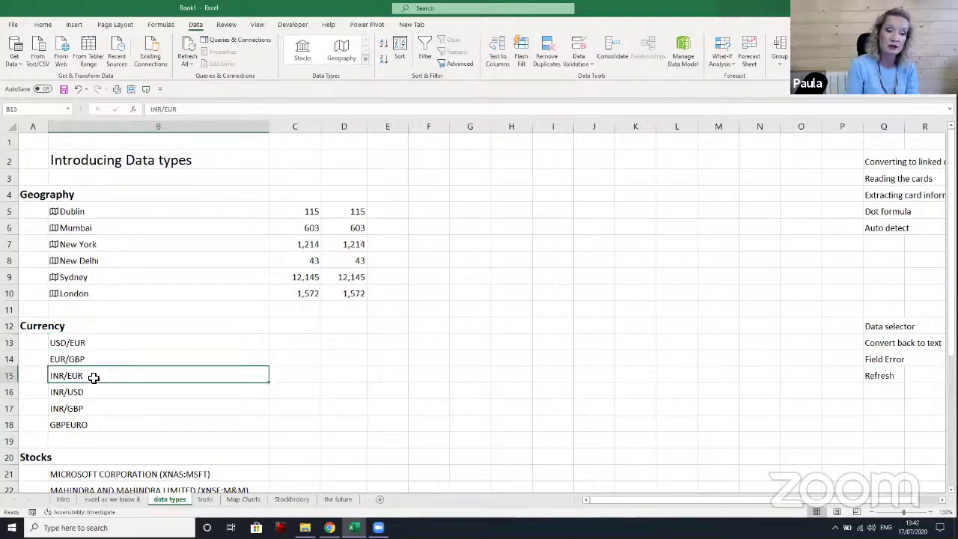
{"action": "left_click", "coordinate": [106, 391]}
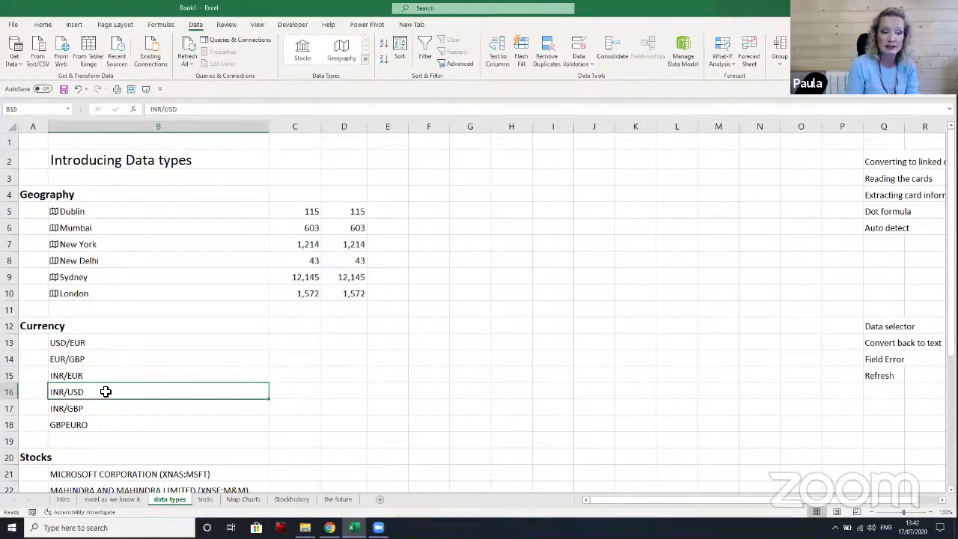
{"action": "left_click", "coordinate": [97, 408]}
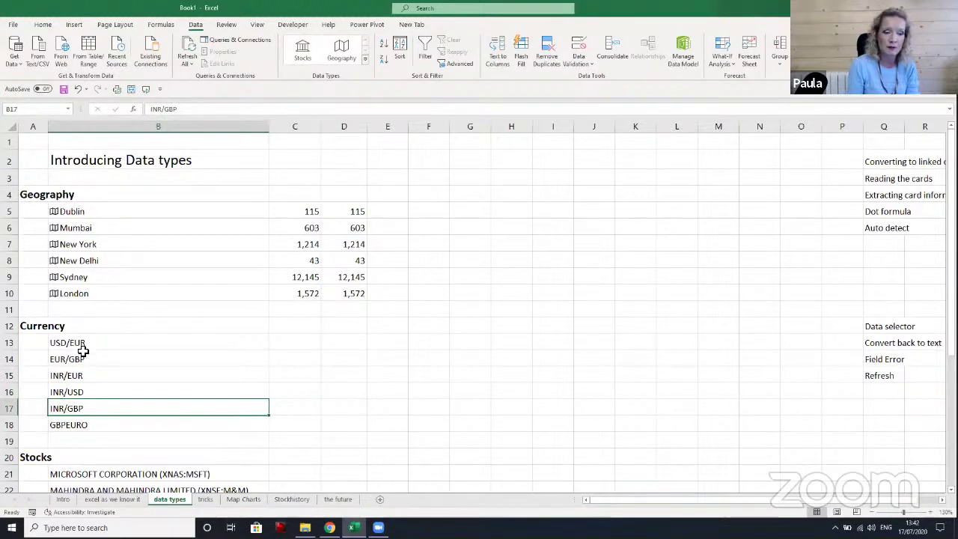
{"action": "left_click_drag", "start_coordinate": [86, 342], "coordinate": [82, 423]}
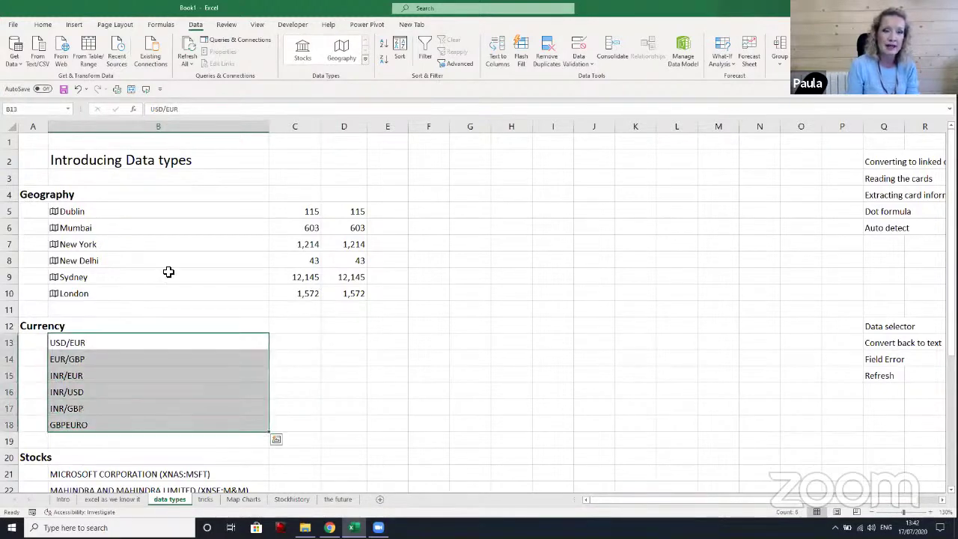
{"action": "left_click", "coordinate": [305, 56]}
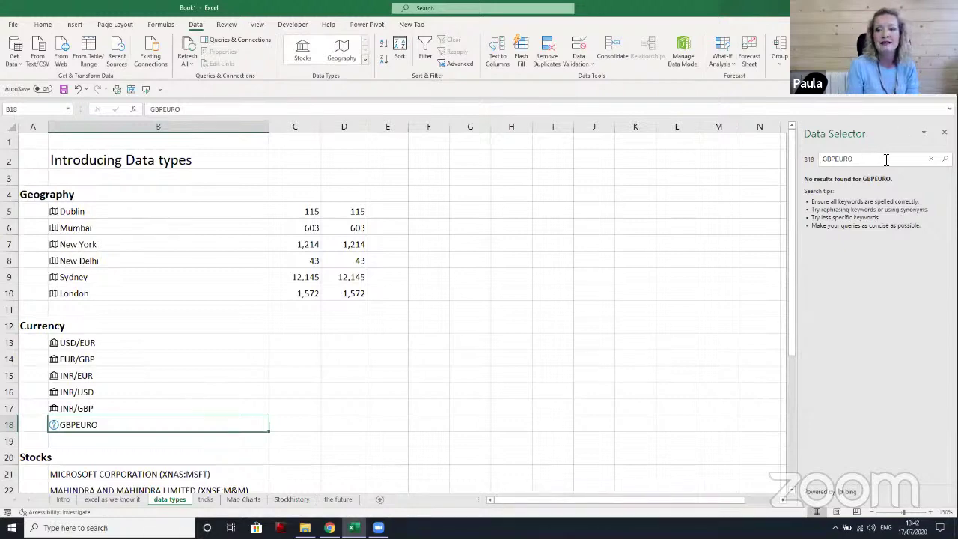
Search the Data Selector for GBP/Eur to match the unrecognised pair
{"action": "left_click", "coordinate": [837, 160]}
{"action": "type", "text": "/"}
{"action": "key", "text": "Return"}
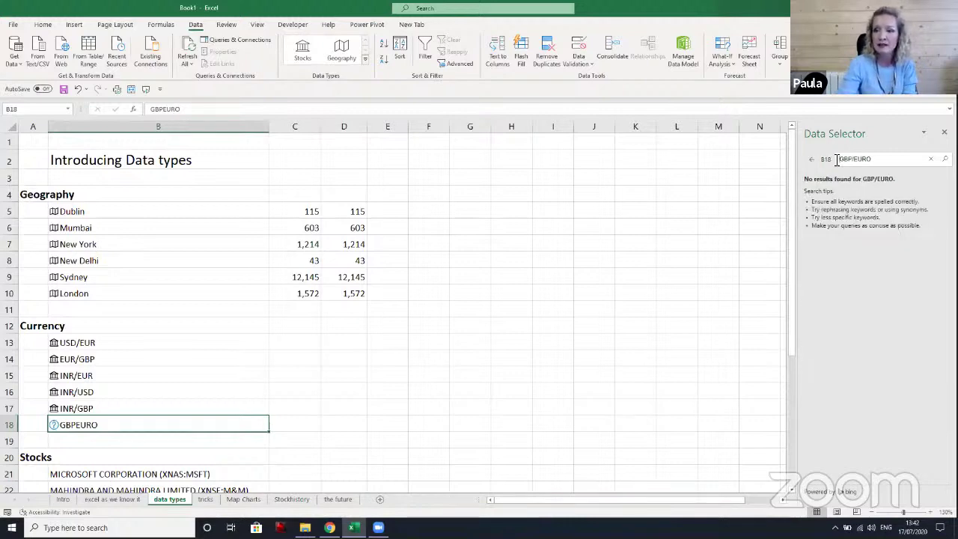
{"action": "left_click", "coordinate": [931, 165]}
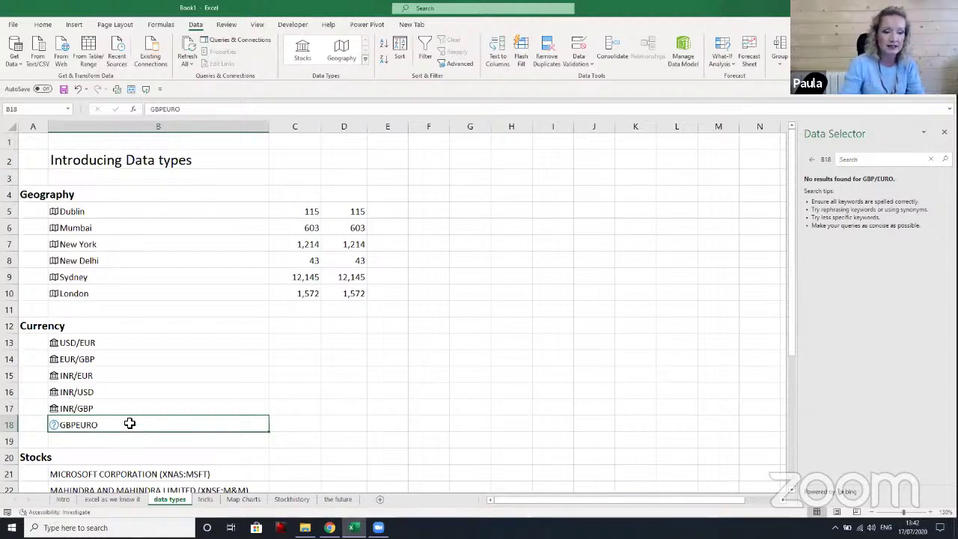
{"action": "type", "text": "GBP"}
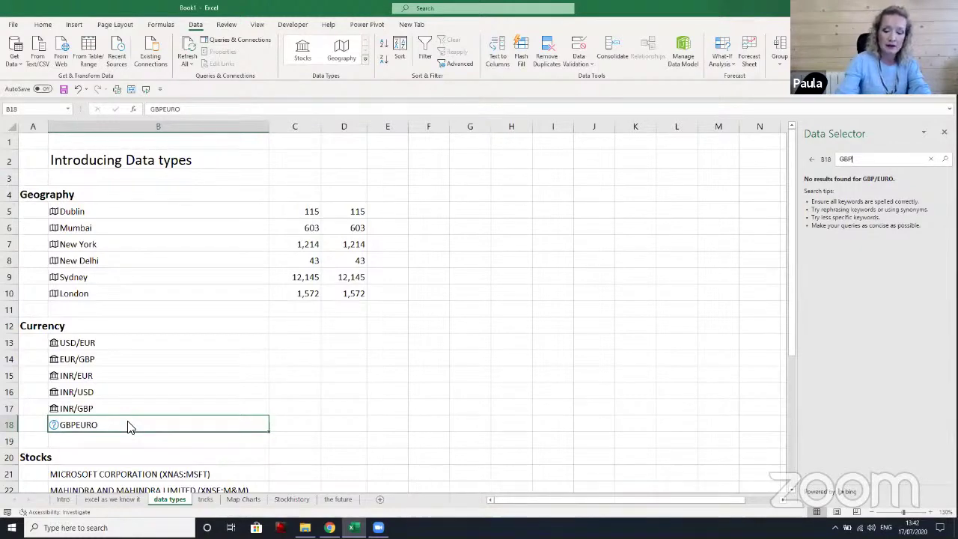
{"action": "type", "text": "/Eur"}
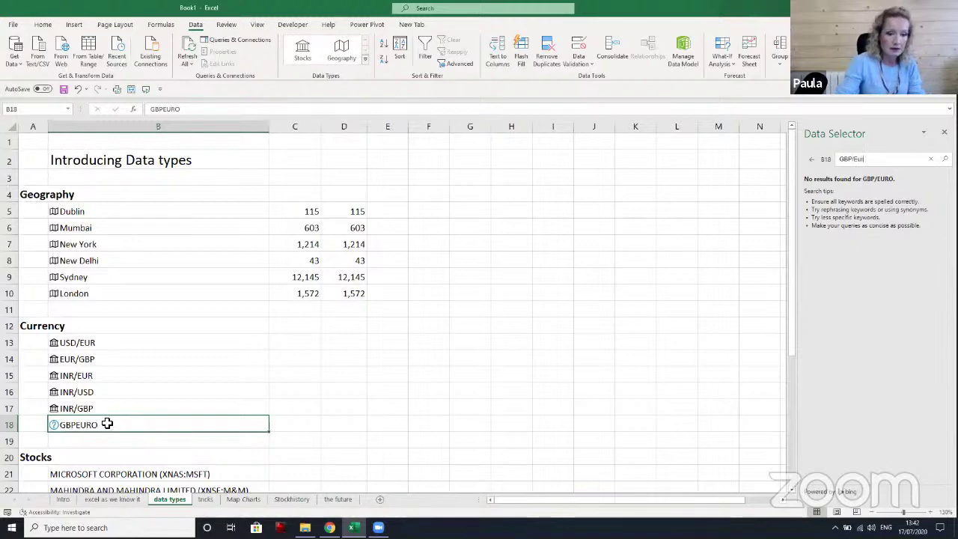
Retype B18 as GBP/Eur so it links as a currency pair
{"action": "left_click", "coordinate": [193, 108]}
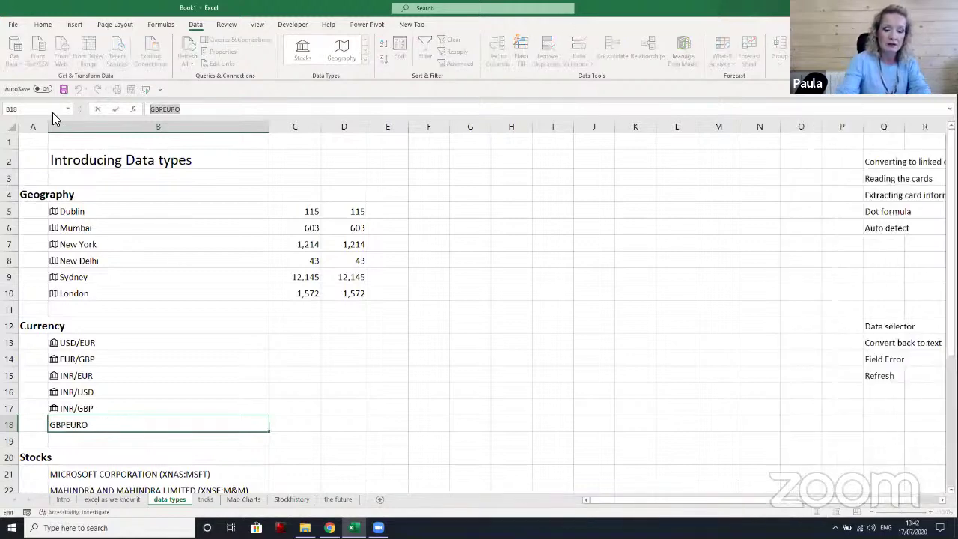
{"action": "type", "text": "GBP?EUR"}
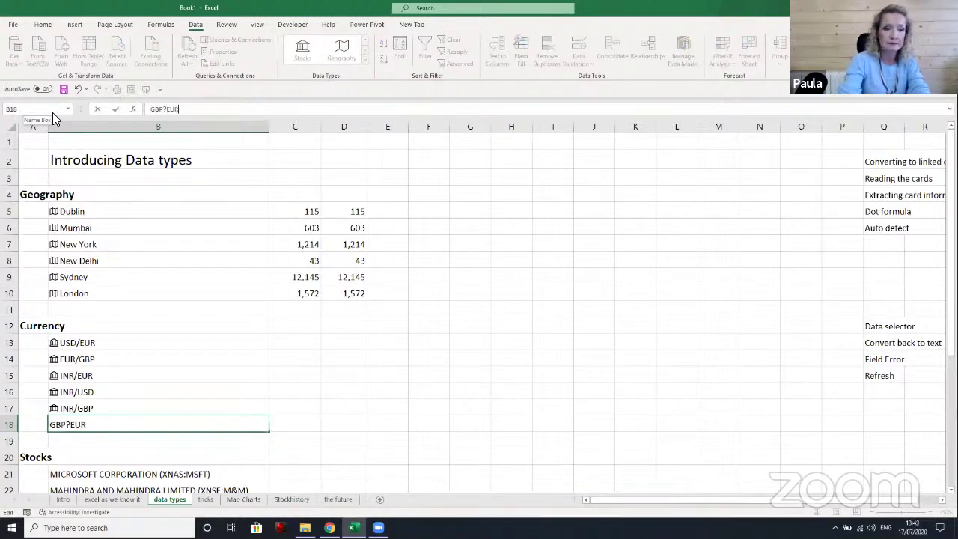
{"action": "key", "text": "Return"}
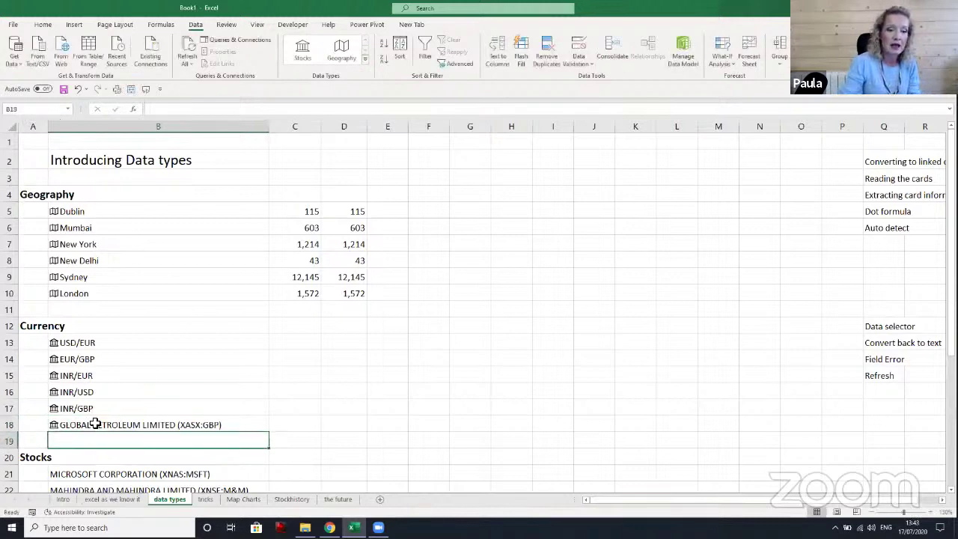
{"action": "left_click", "coordinate": [95, 424]}
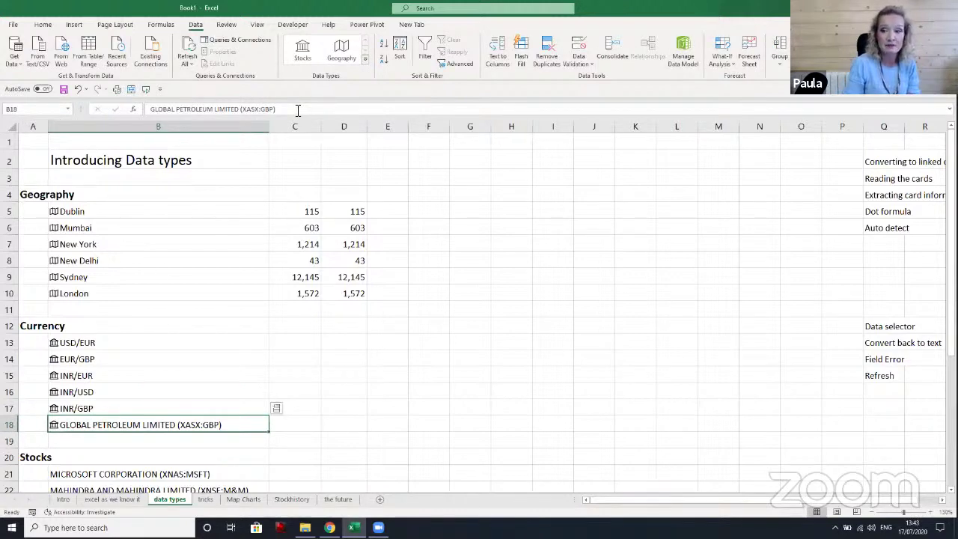
{"action": "left_click_drag", "start_coordinate": [296, 109], "coordinate": [47, 116]}
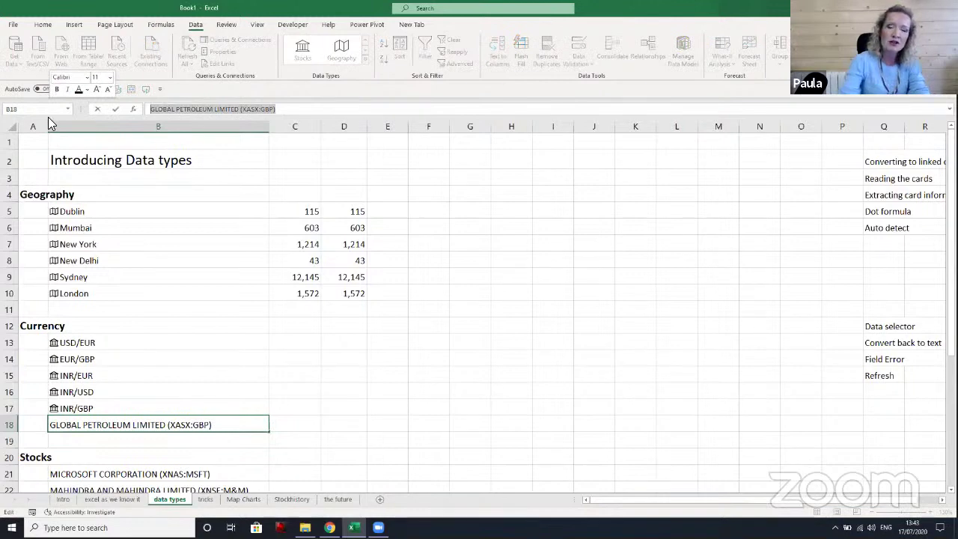
{"action": "type", "text": "="}
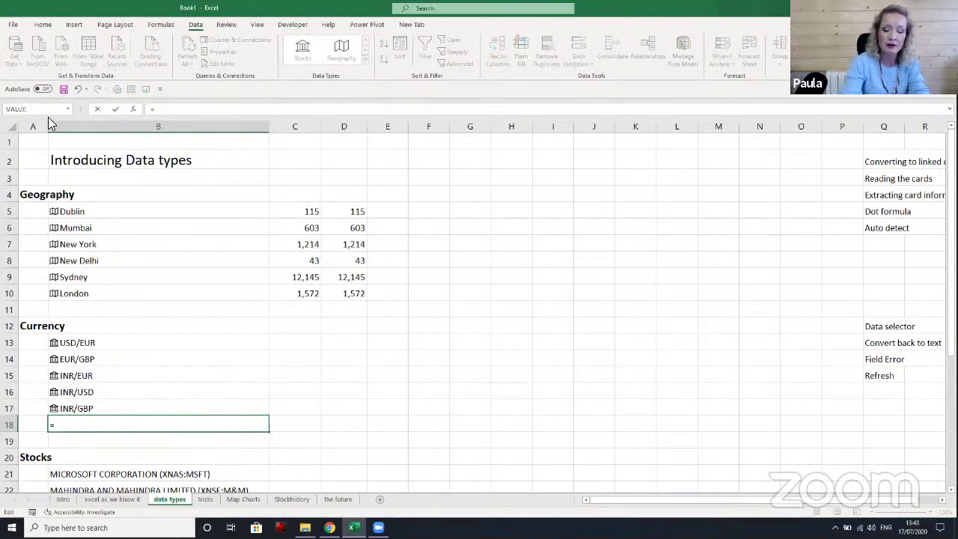
{"action": "type", "text": "gbp/"}
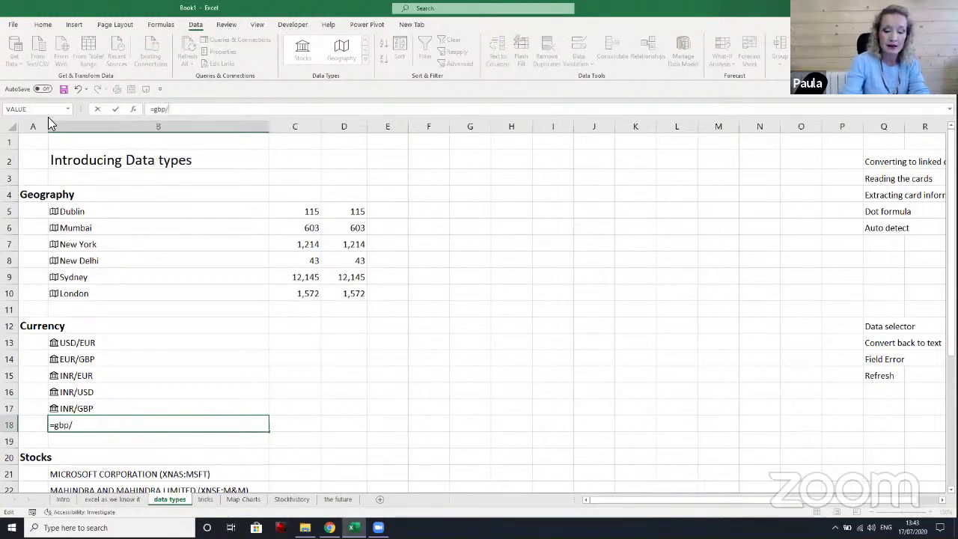
{"action": "type", "text": "eur"}
{"action": "key", "text": "BackSpace"}
{"action": "key", "text": "BackSpace"}
{"action": "key", "text": "BackSpace"}
{"action": "key", "text": "BackSpace"}
{"action": "key", "text": "BackSpace"}
{"action": "key", "text": "BackSpace"}
{"action": "key", "text": "BackSpace"}
{"action": "key", "text": "BackSpace"}
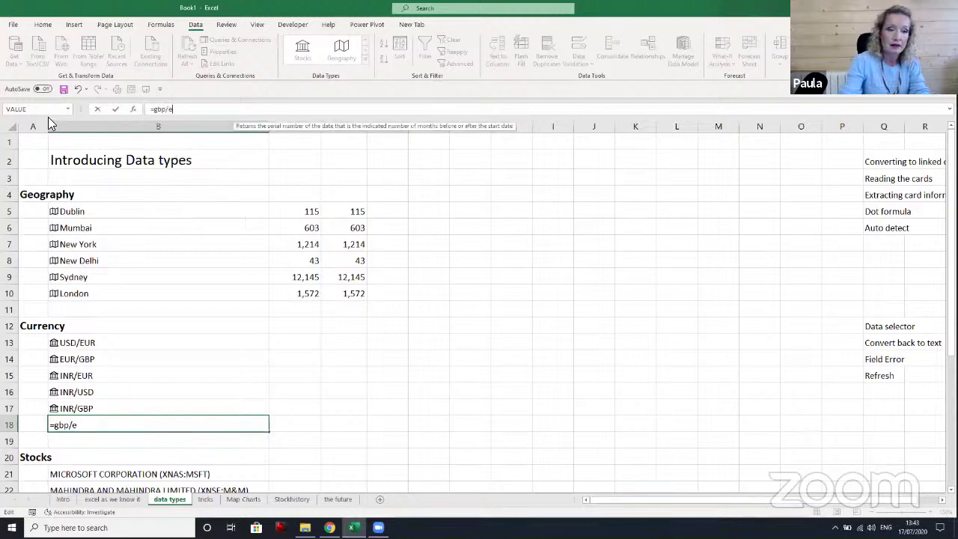
{"action": "type", "text": "GBP/Eur"}
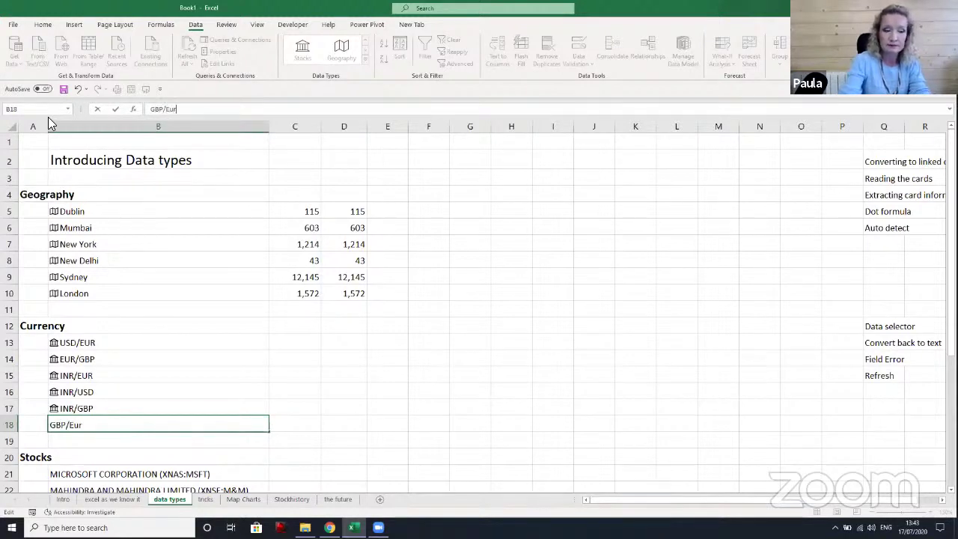
{"action": "key", "text": "Return"}
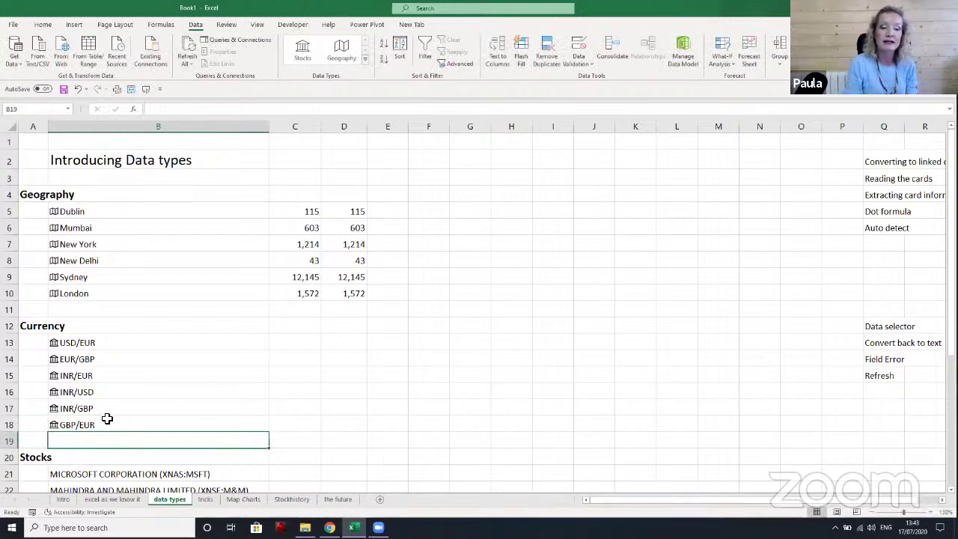
{"action": "left_click_drag", "start_coordinate": [98, 340], "coordinate": [83, 423]}
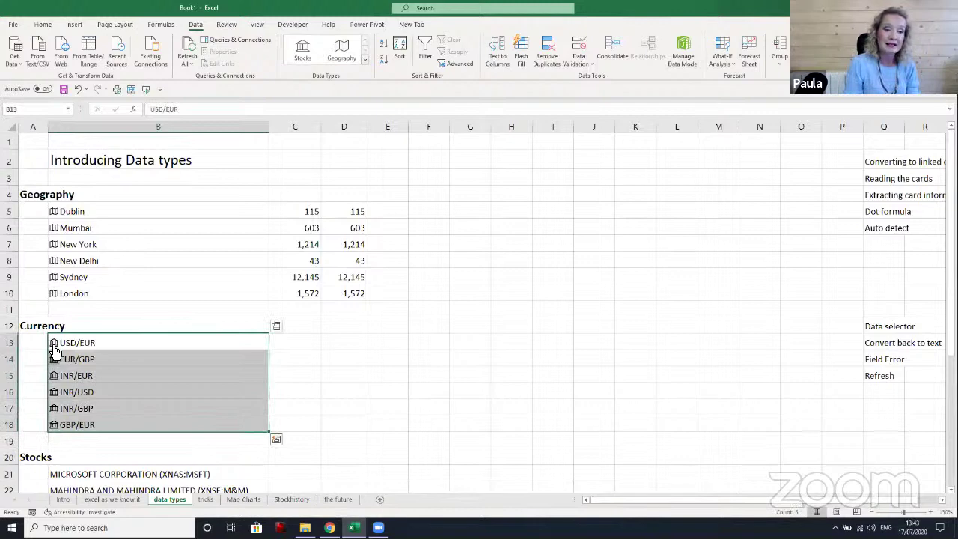
{"action": "left_click", "coordinate": [277, 327]}
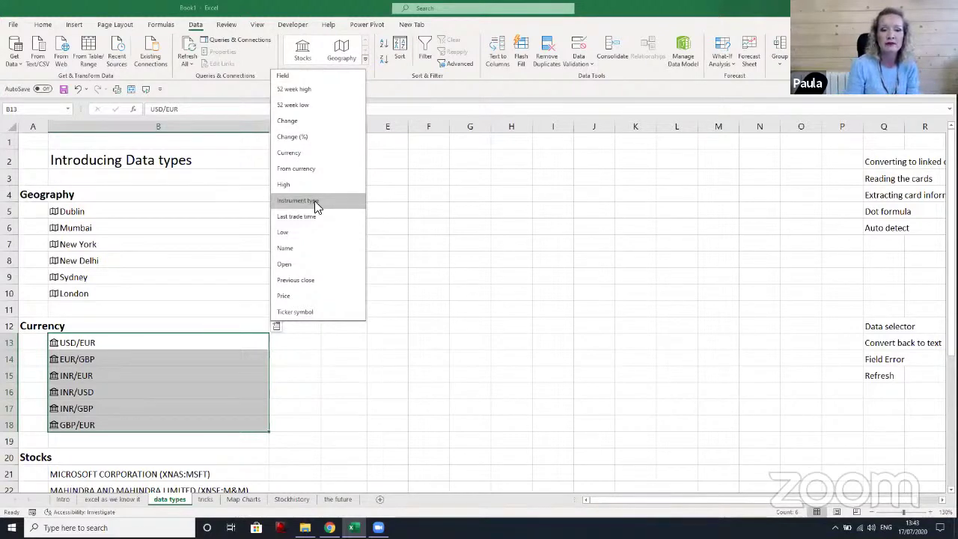
{"action": "left_click", "coordinate": [287, 296]}
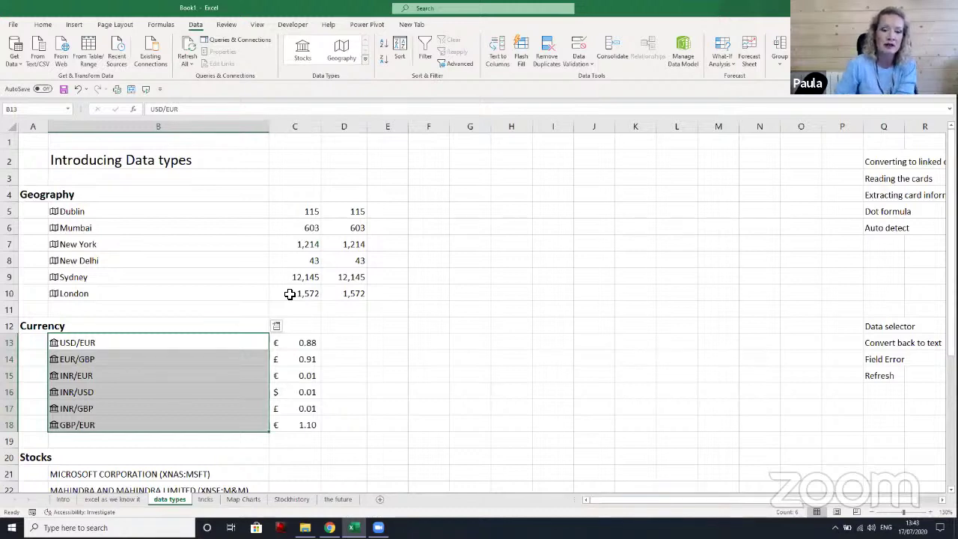
{"action": "left_click_drag", "start_coordinate": [303, 342], "coordinate": [294, 421]}
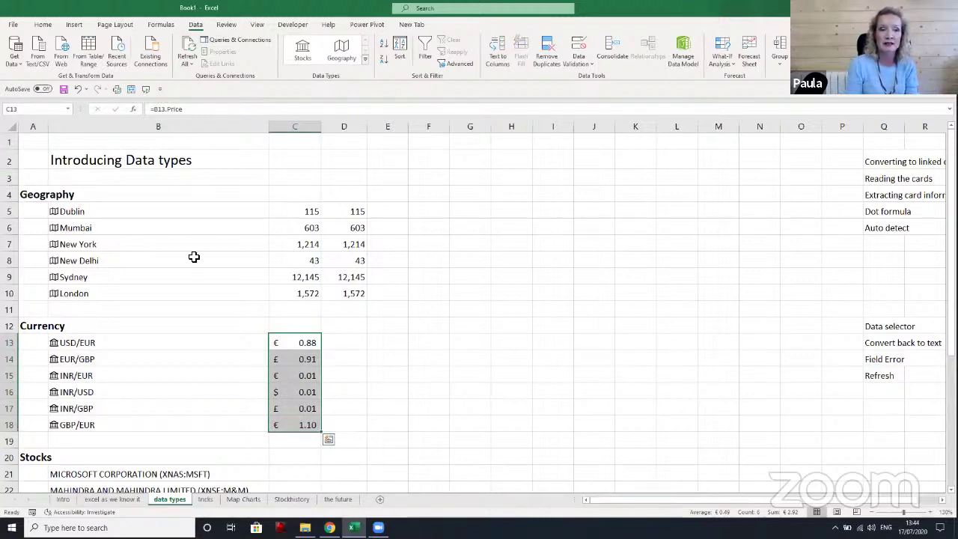
{"action": "left_click", "coordinate": [42, 26]}
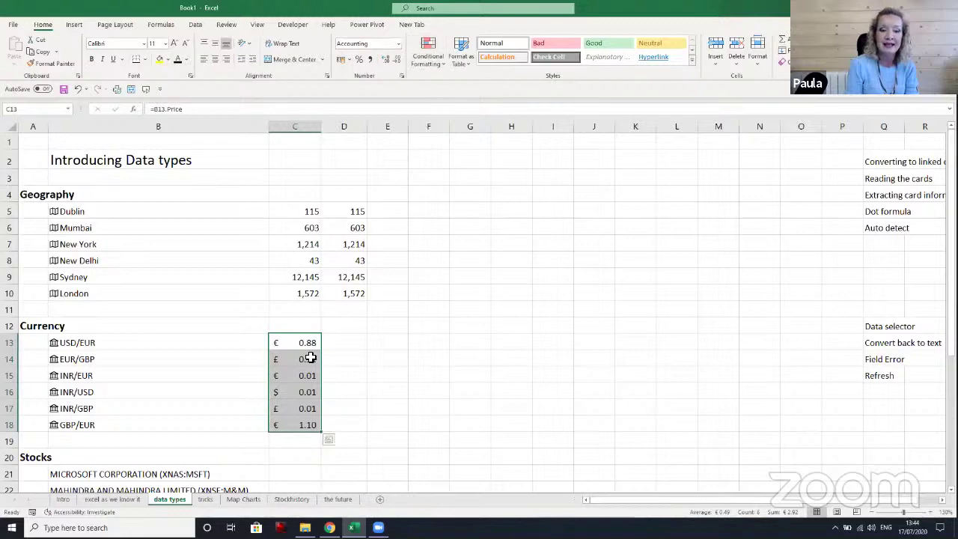
{"action": "left_click", "coordinate": [282, 410]}
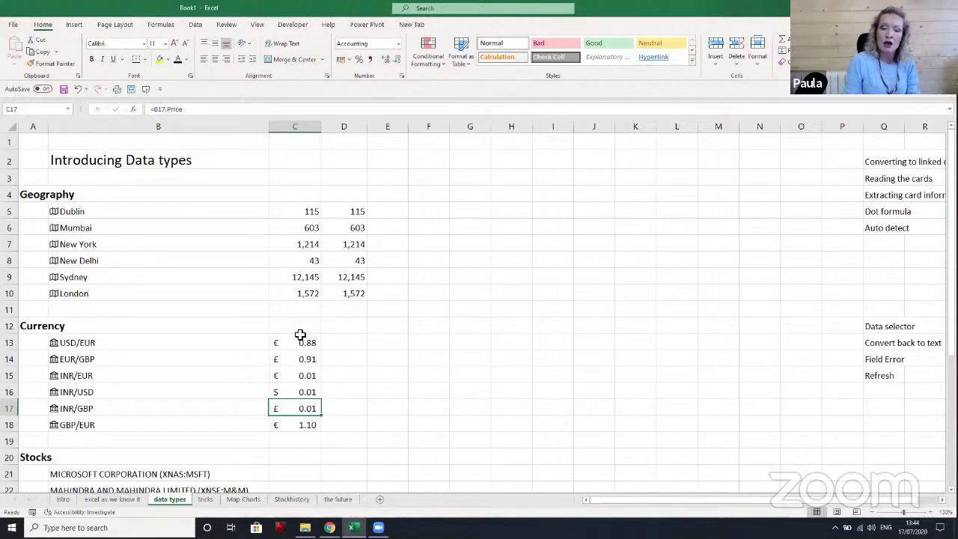
Convert the currency pairs in B13:B18 to plain text
{"action": "left_click", "coordinate": [103, 344]}
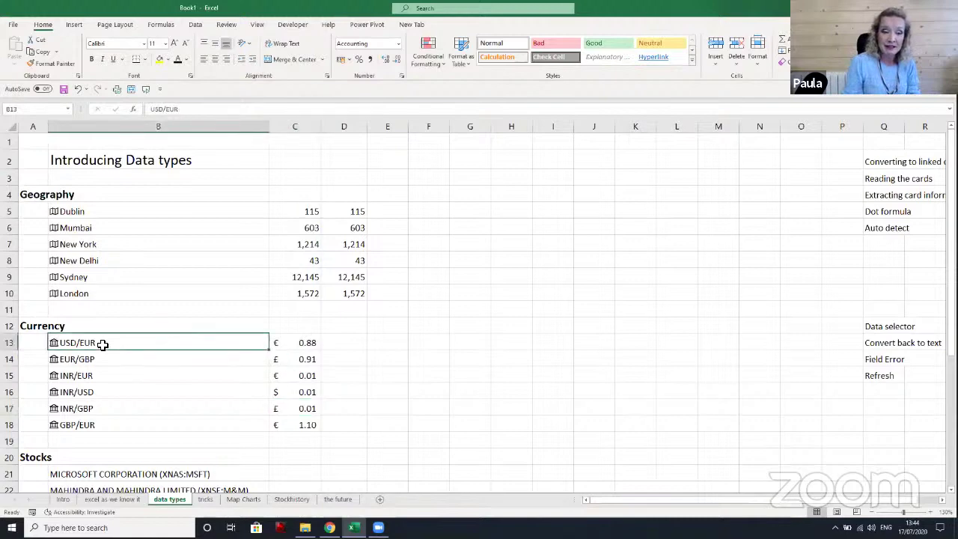
{"action": "left_click_drag", "start_coordinate": [103, 345], "coordinate": [94, 421]}
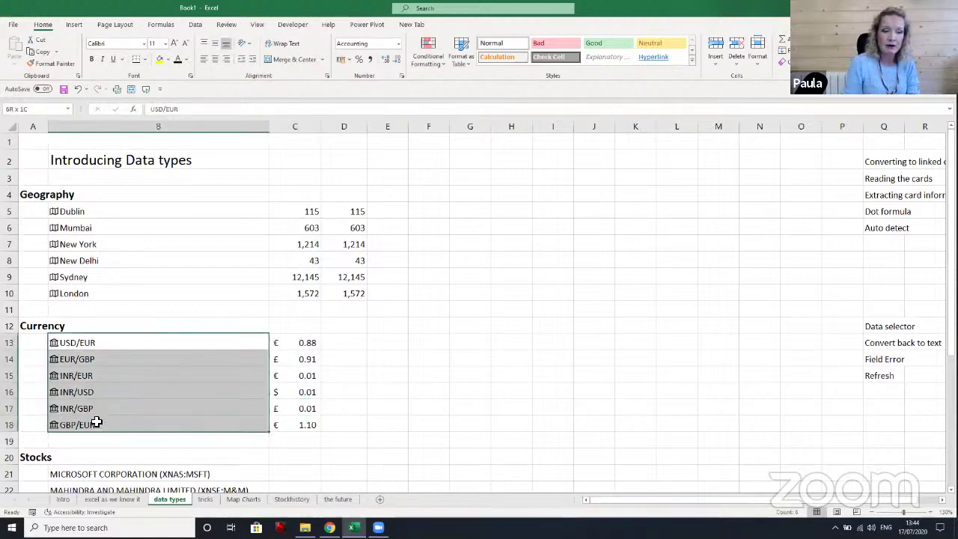
{"action": "right_click", "coordinate": [109, 341]}
{"action": "mouse_move", "coordinate": [162, 143]}
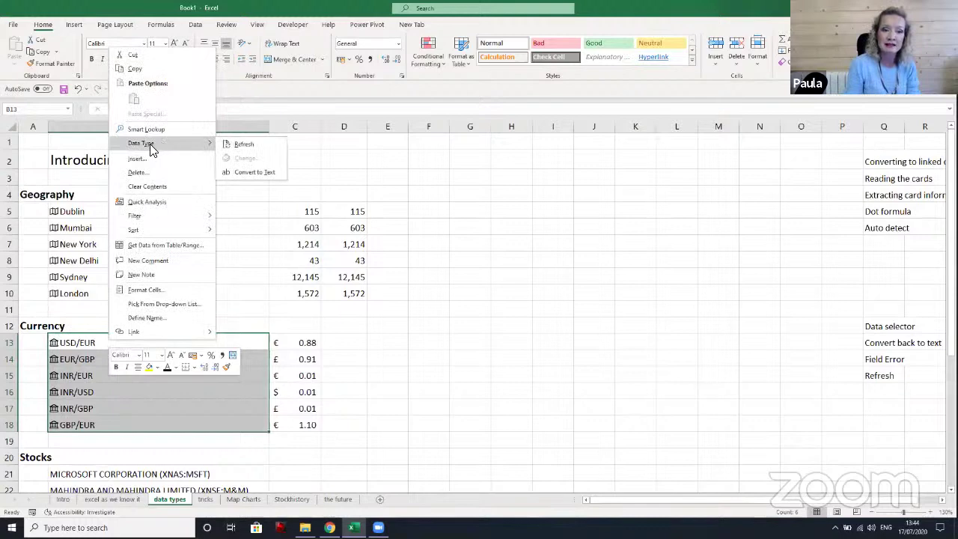
{"action": "left_click", "coordinate": [270, 171]}
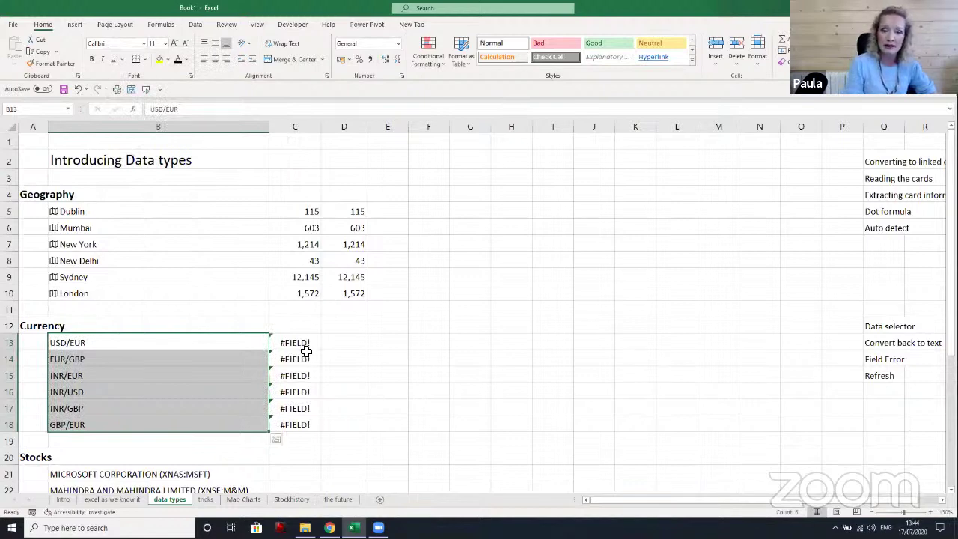
Relink B13:B18 as Stocks data so the C13:C18 rates return
{"action": "left_click_drag", "start_coordinate": [305, 342], "coordinate": [299, 416]}
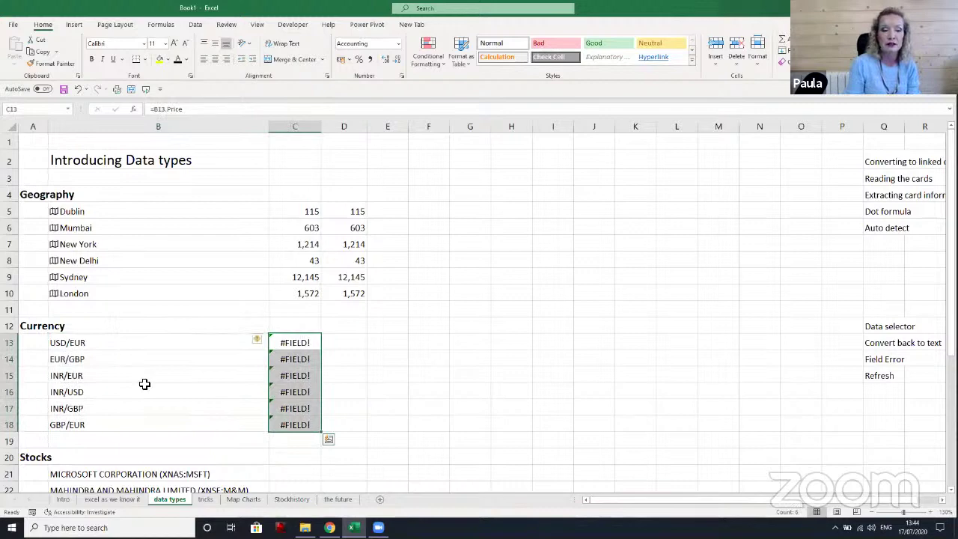
{"action": "left_click_drag", "start_coordinate": [125, 338], "coordinate": [121, 425]}
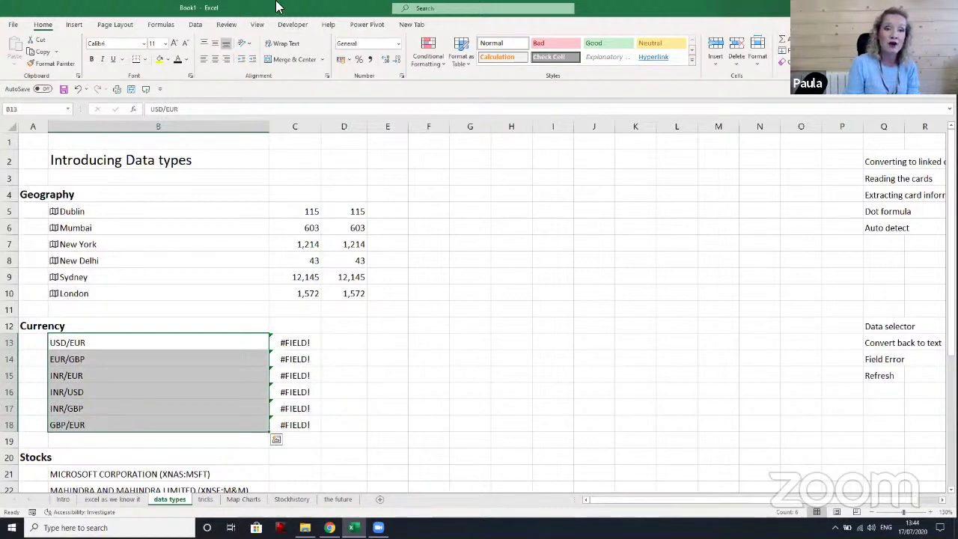
{"action": "left_click", "coordinate": [195, 24]}
{"action": "left_click", "coordinate": [307, 56]}
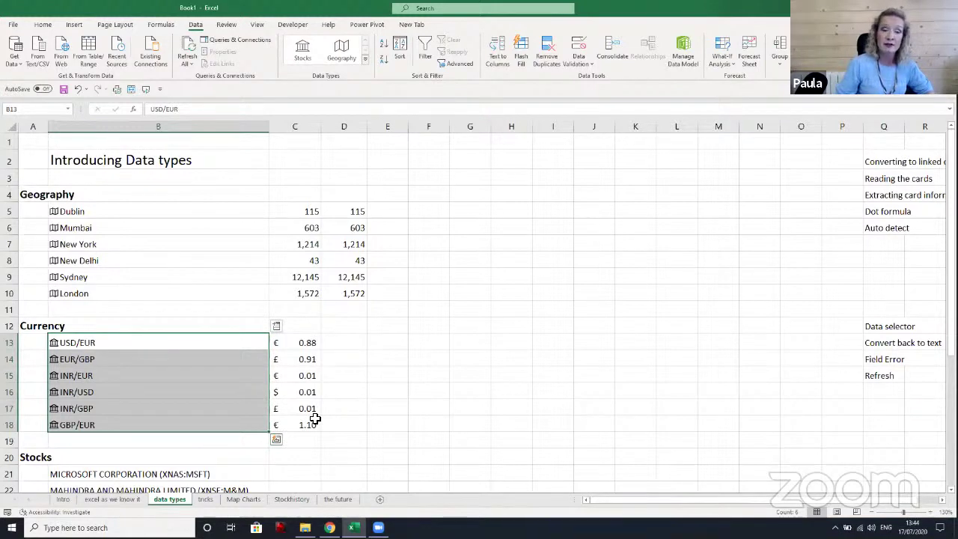
Refresh all linked data, select exchange rates C13:C18, then move to the Cryptocurrencies heading B27
{"action": "left_click", "coordinate": [187, 64]}
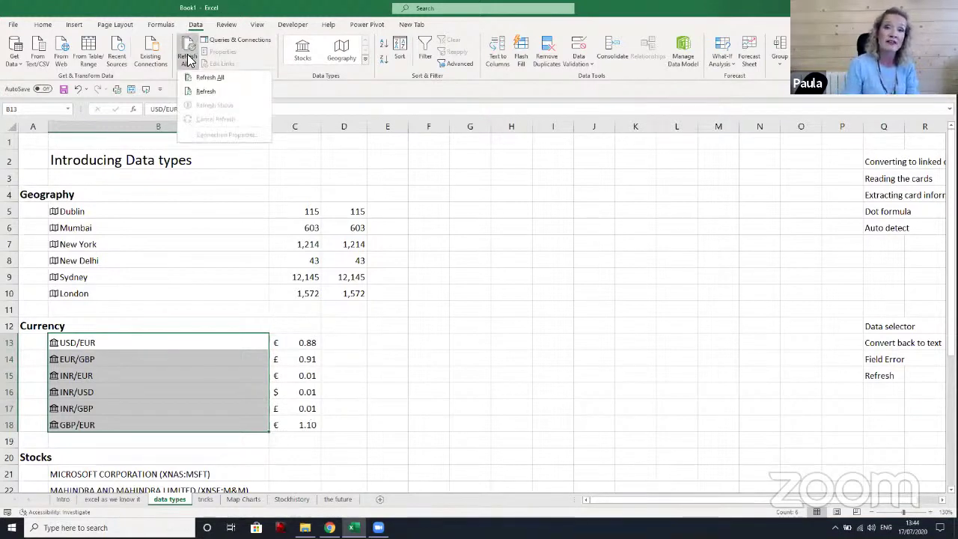
{"action": "left_click", "coordinate": [203, 86]}
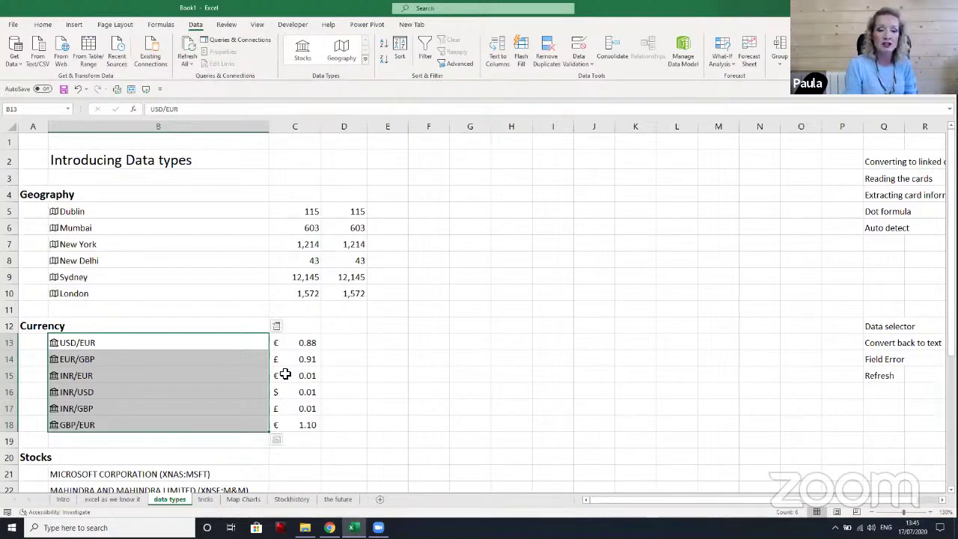
{"action": "left_click_drag", "start_coordinate": [294, 342], "coordinate": [291, 426]}
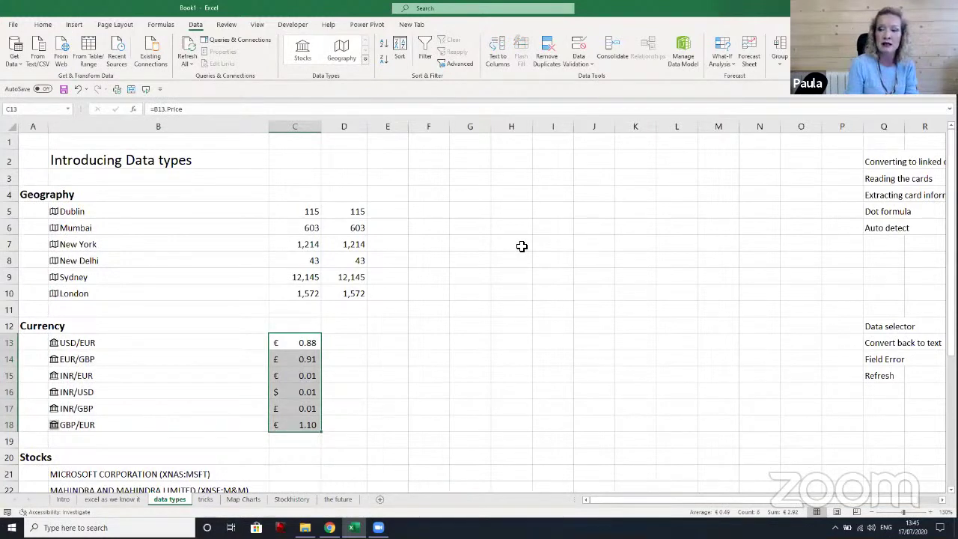
{"action": "left_click_drag", "start_coordinate": [950, 188], "coordinate": [950, 197]}
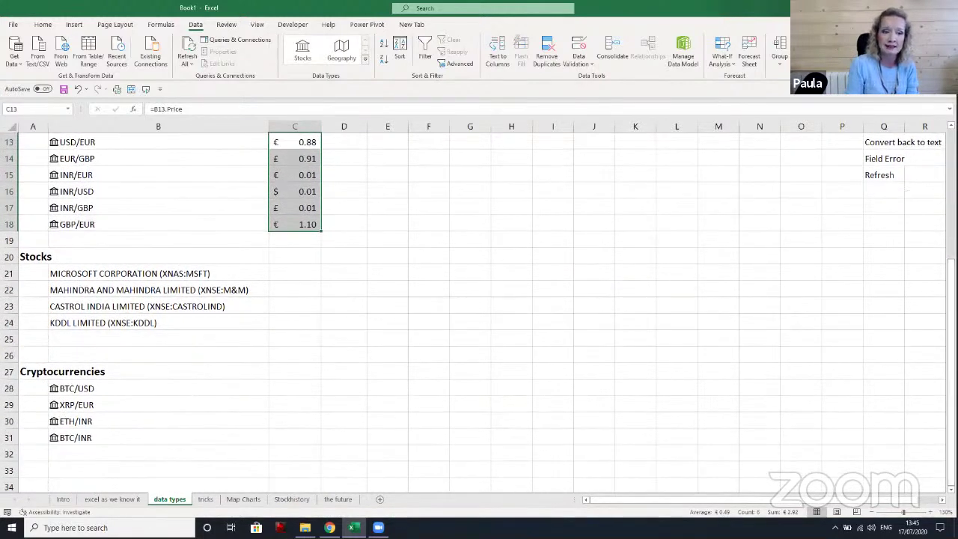
{"action": "left_click", "coordinate": [233, 369]}
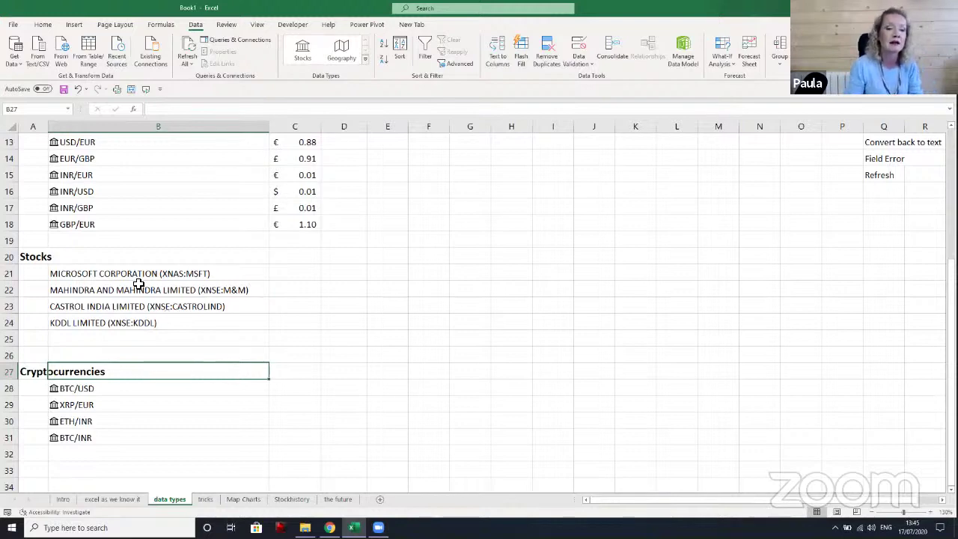
Convert the company names in B21:B24 to Stocks and enter Facebook in B25
{"action": "left_click_drag", "start_coordinate": [138, 273], "coordinate": [137, 320]}
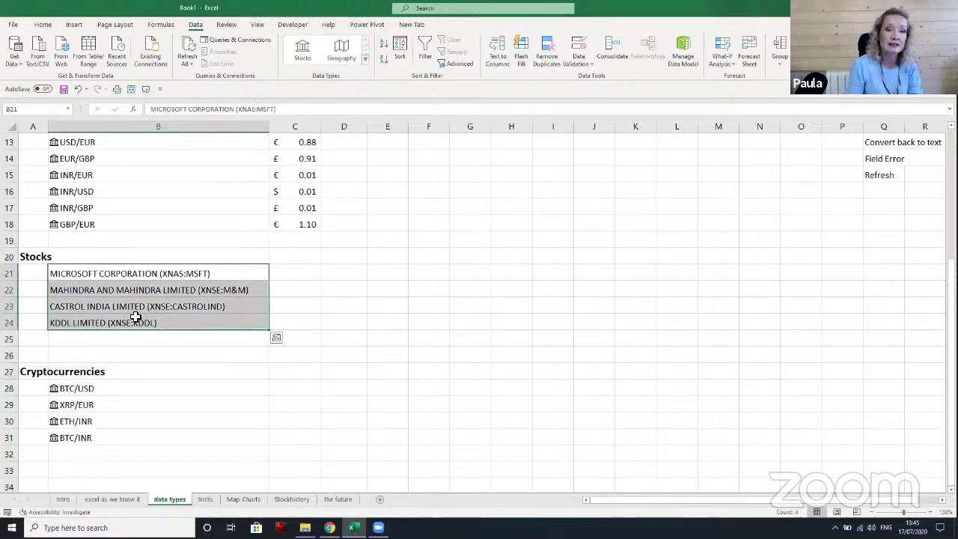
{"action": "left_click", "coordinate": [303, 47]}
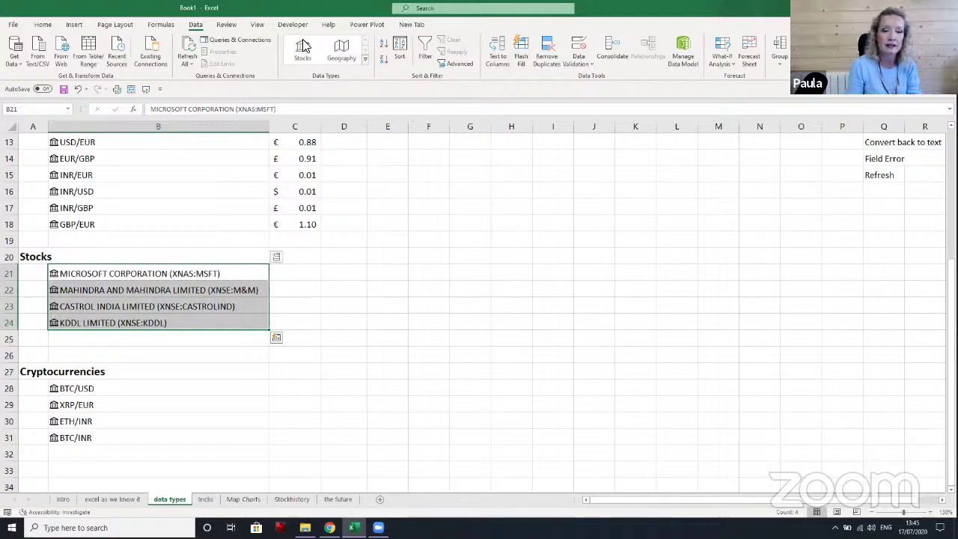
{"action": "left_click", "coordinate": [72, 342]}
{"action": "type", "text": "Face"}
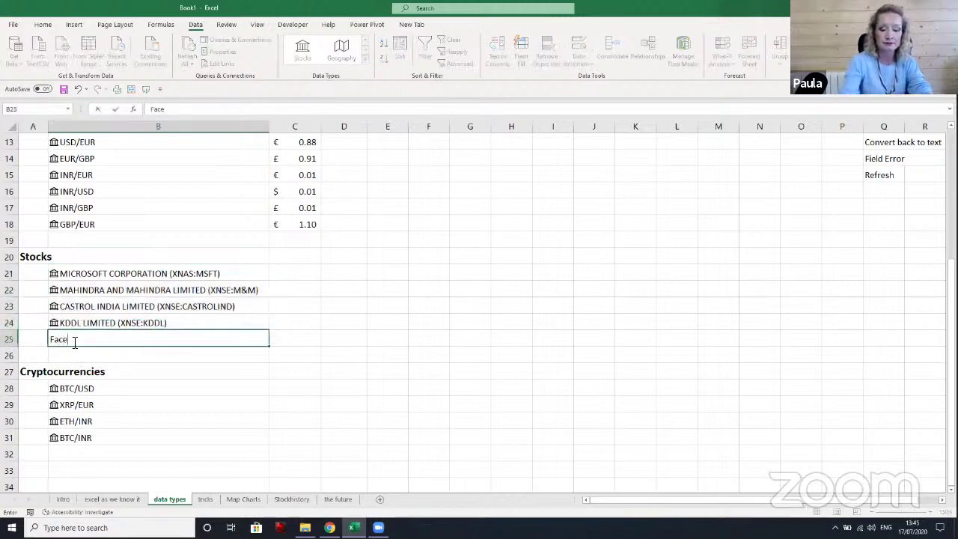
{"action": "type", "text": "book"}
{"action": "key", "text": "Return"}
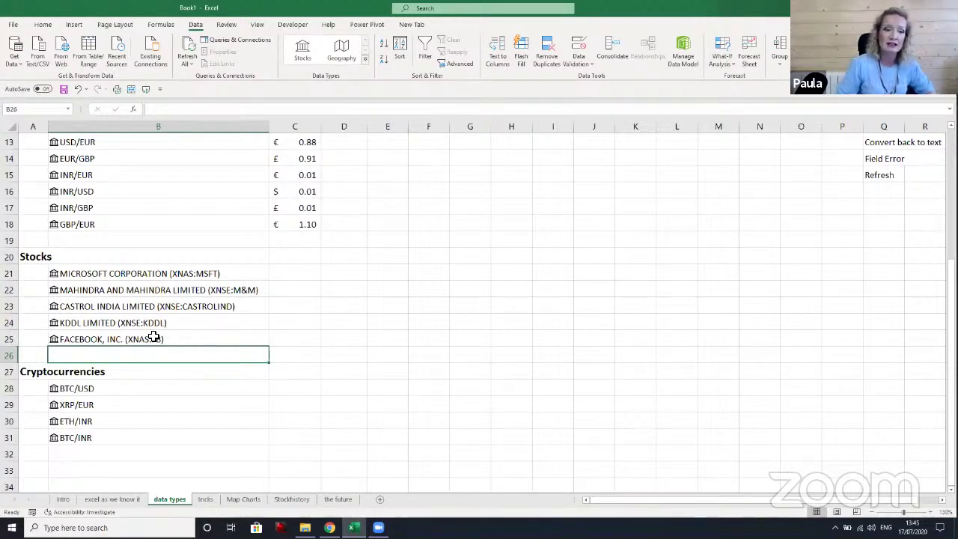
Check the Microsoft entry's XNAS exchange code, then select all five stocks B21:B25
{"action": "left_click", "coordinate": [142, 273]}
{"action": "left_click_drag", "start_coordinate": [255, 109], "coordinate": [241, 109]}
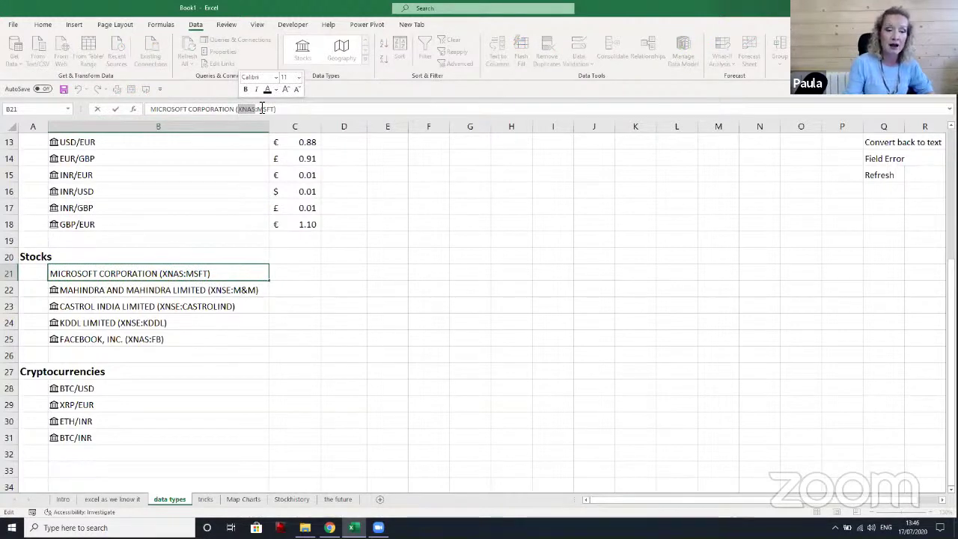
{"action": "key", "text": "Return"}
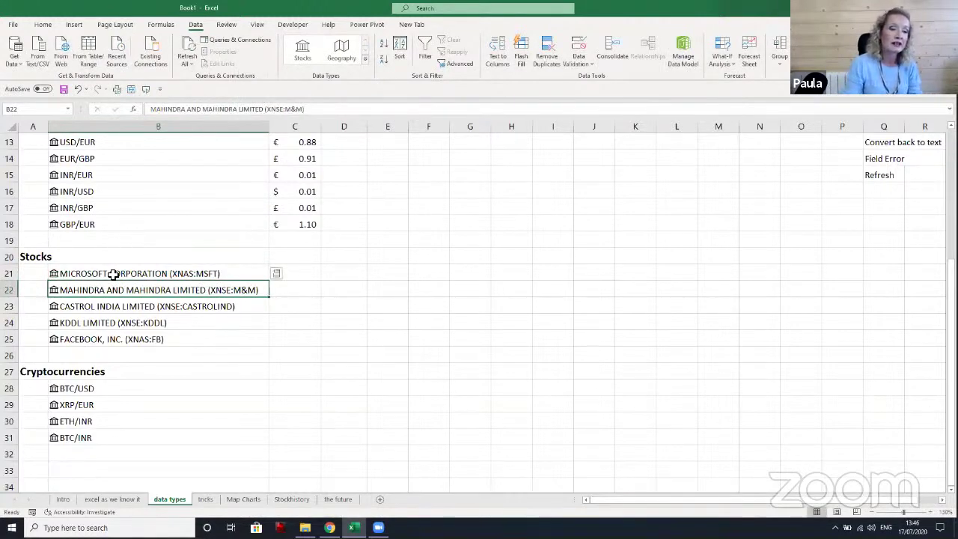
{"action": "left_click_drag", "start_coordinate": [107, 274], "coordinate": [97, 343]}
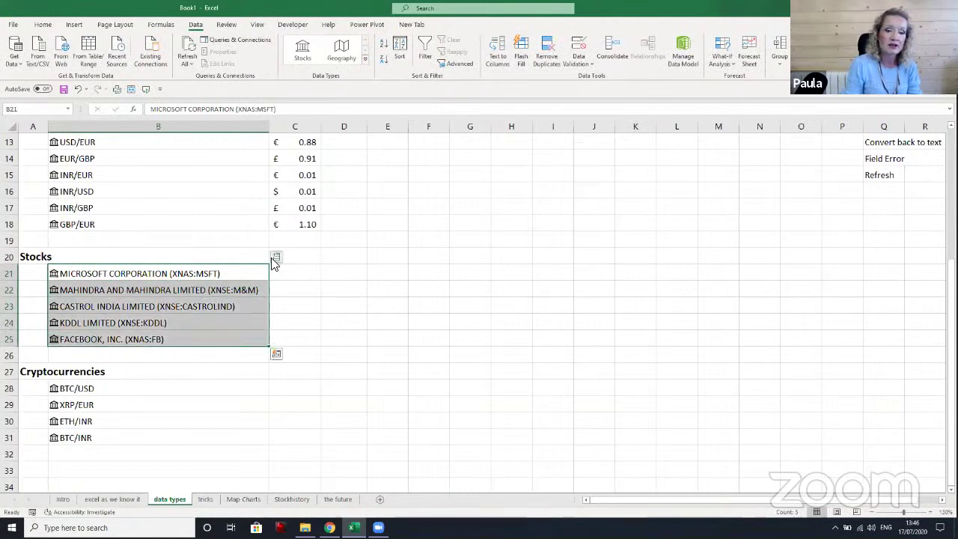
Add Ticker symbols (MSFT, M&M, CASTROLIND, KDDL, FB) beside the stocks, then select B28:B31
{"action": "left_click", "coordinate": [275, 257]}
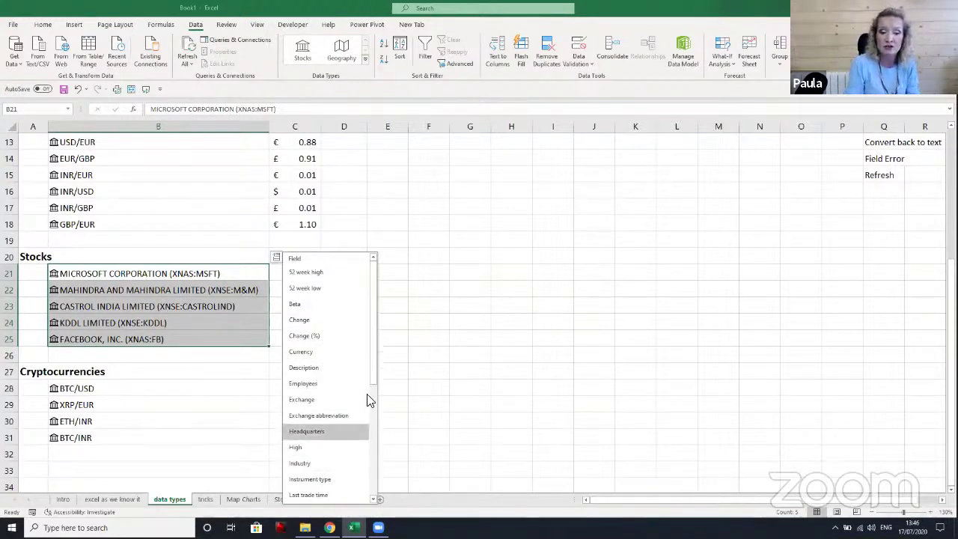
{"action": "left_click_drag", "start_coordinate": [377, 380], "coordinate": [372, 492]}
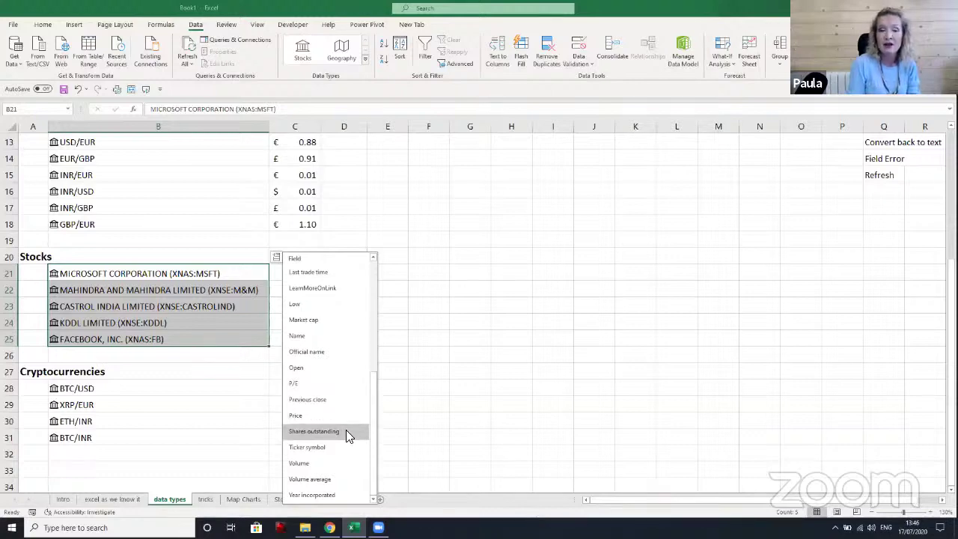
{"action": "left_click", "coordinate": [333, 447]}
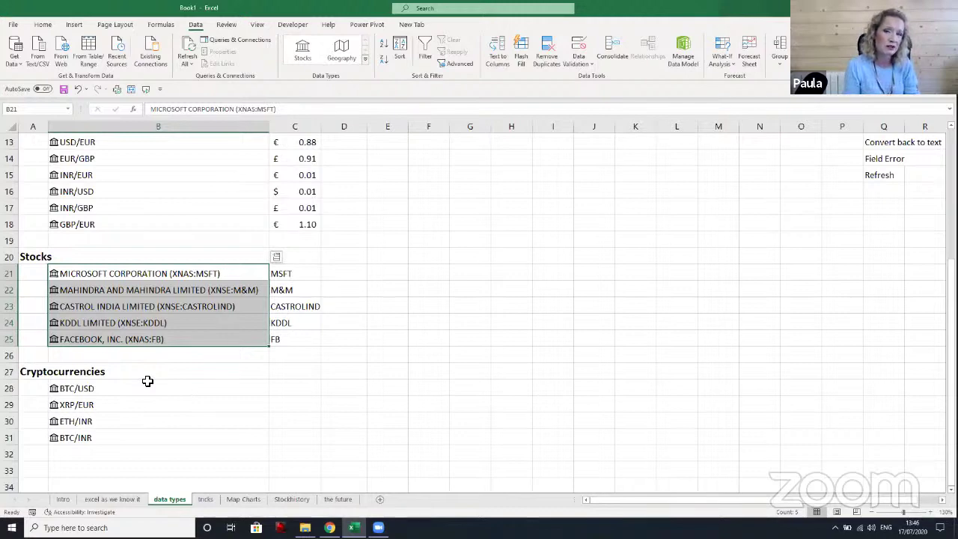
{"action": "left_click_drag", "start_coordinate": [117, 389], "coordinate": [108, 429]}
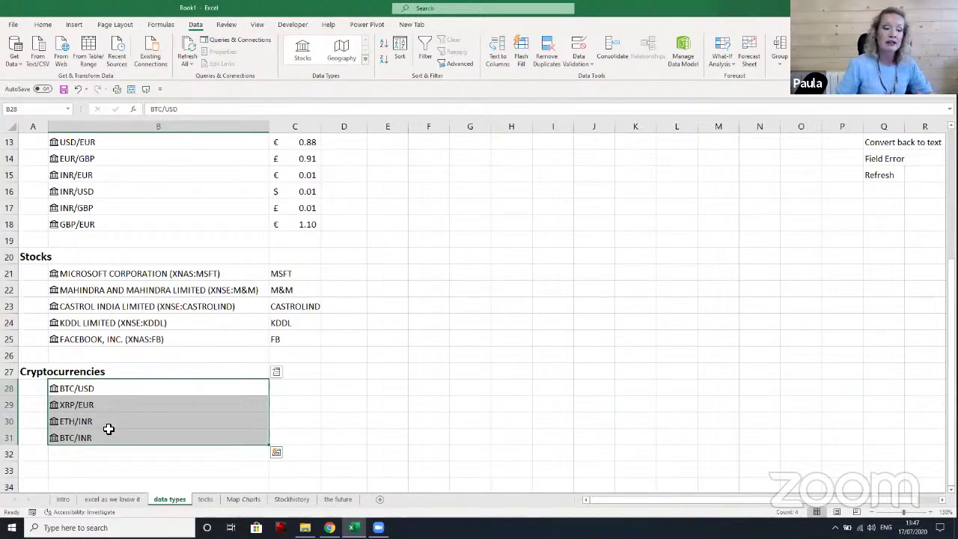
{"action": "left_click", "coordinate": [277, 373]}
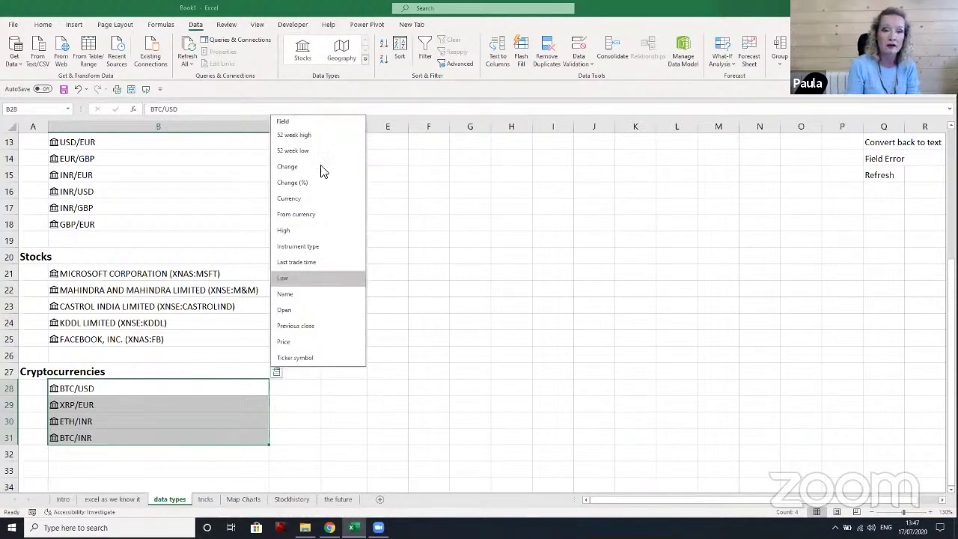
{"action": "left_click", "coordinate": [320, 139]}
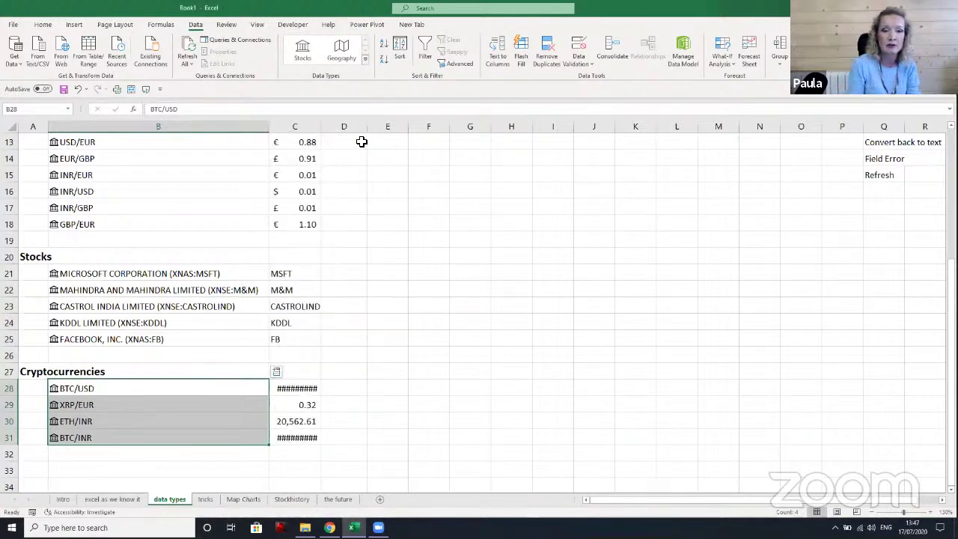
{"action": "double_click", "coordinate": [323, 125]}
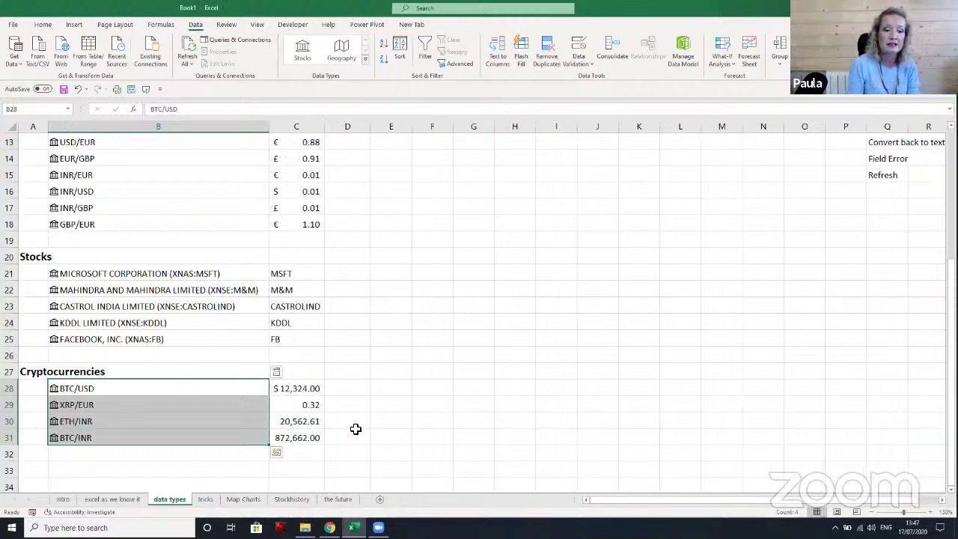
{"action": "left_click", "coordinate": [352, 424]}
{"action": "left_click", "coordinate": [119, 385]}
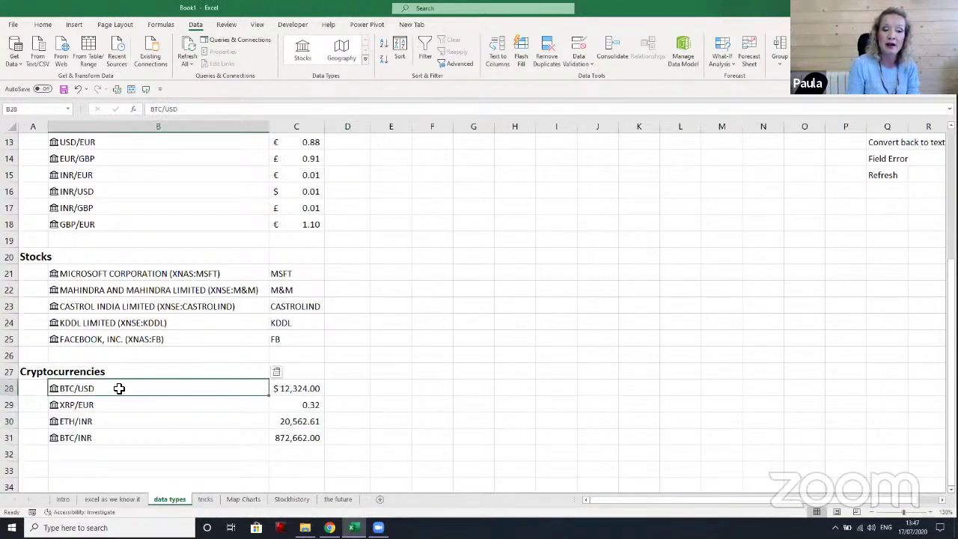
{"action": "left_click", "coordinate": [317, 388]}
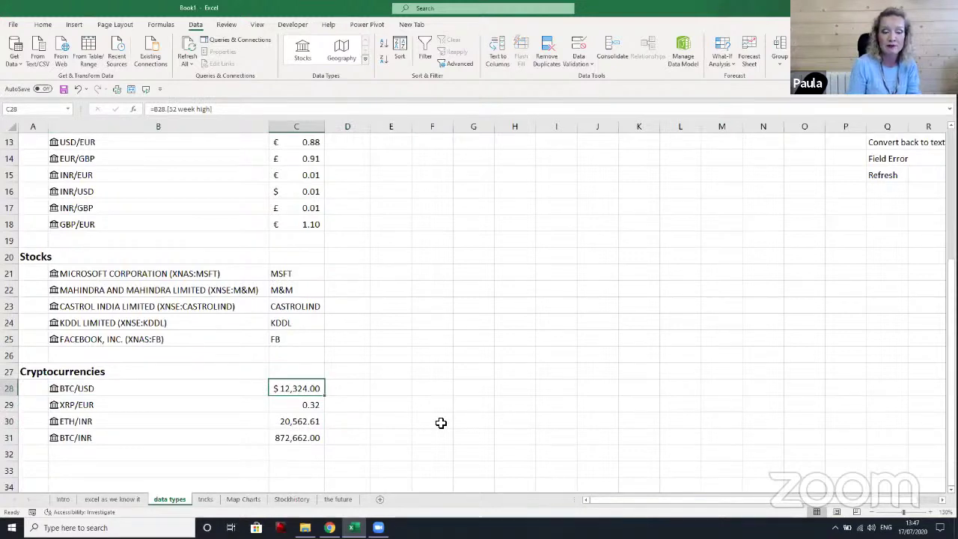
{"action": "left_click", "coordinate": [131, 434]}
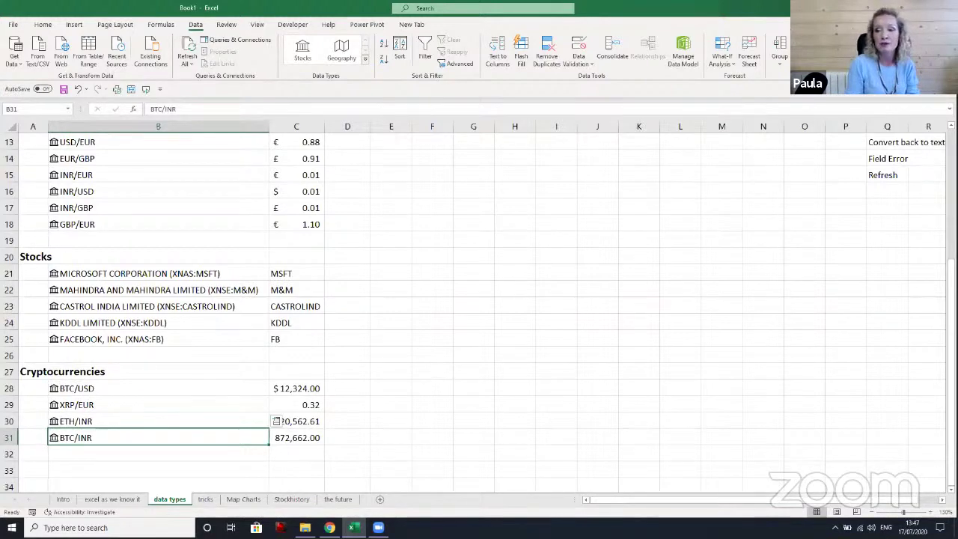
{"action": "scroll", "coordinate": [445, 349], "scroll_direction": "up", "scroll_amount": 4}
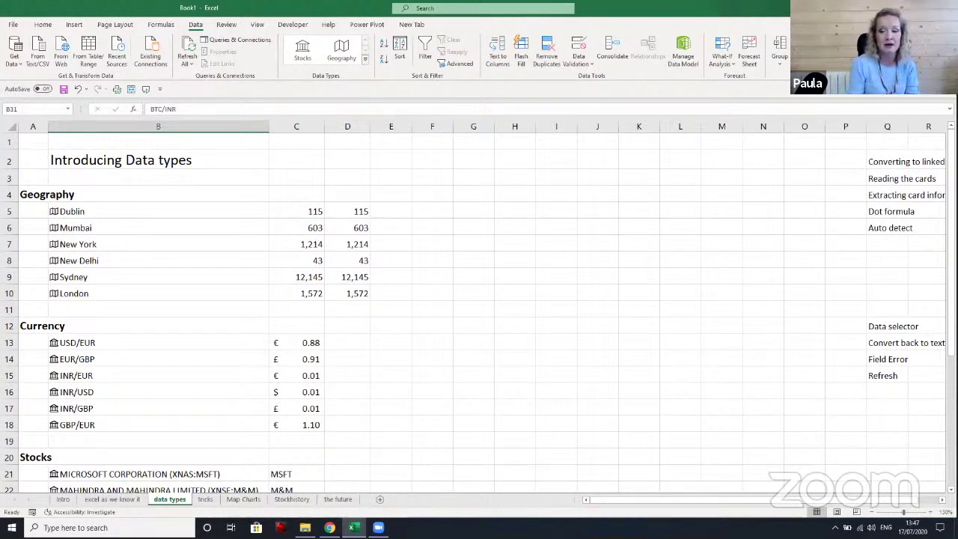
Go to the tricks sheet, try Ctrl+T on Dublin–Sydney but cancel, then select row 5
{"action": "left_click", "coordinate": [205, 499]}
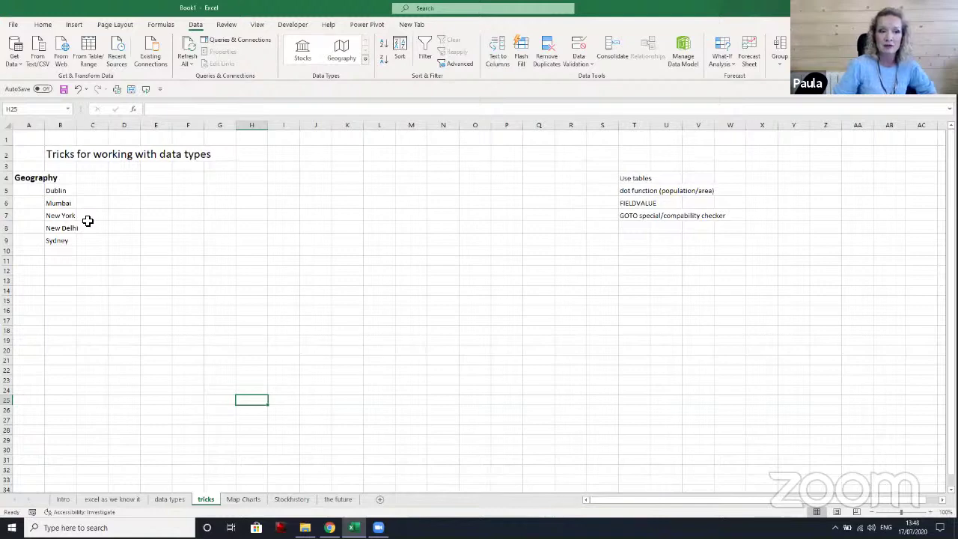
{"action": "left_click_drag", "start_coordinate": [53, 190], "coordinate": [55, 234]}
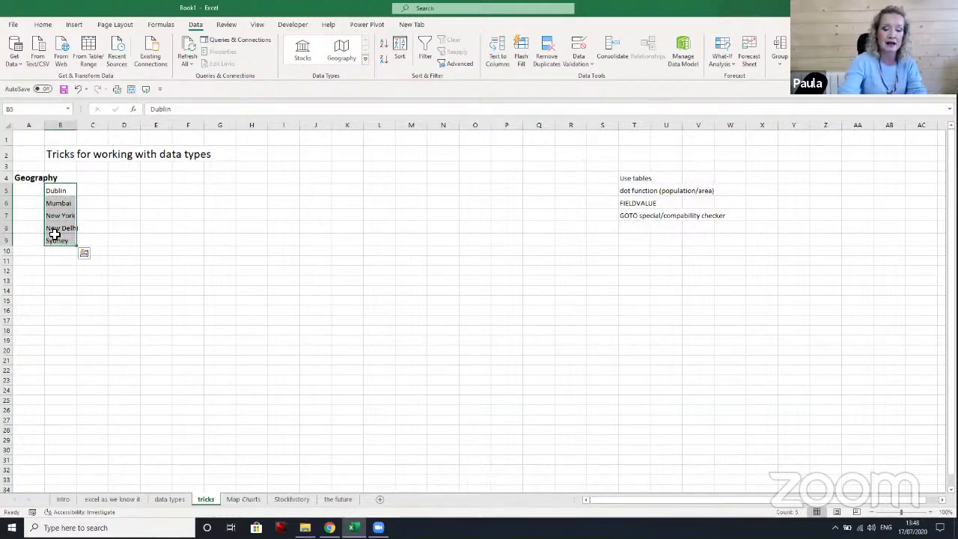
{"action": "key", "text": "ctrl+t"}
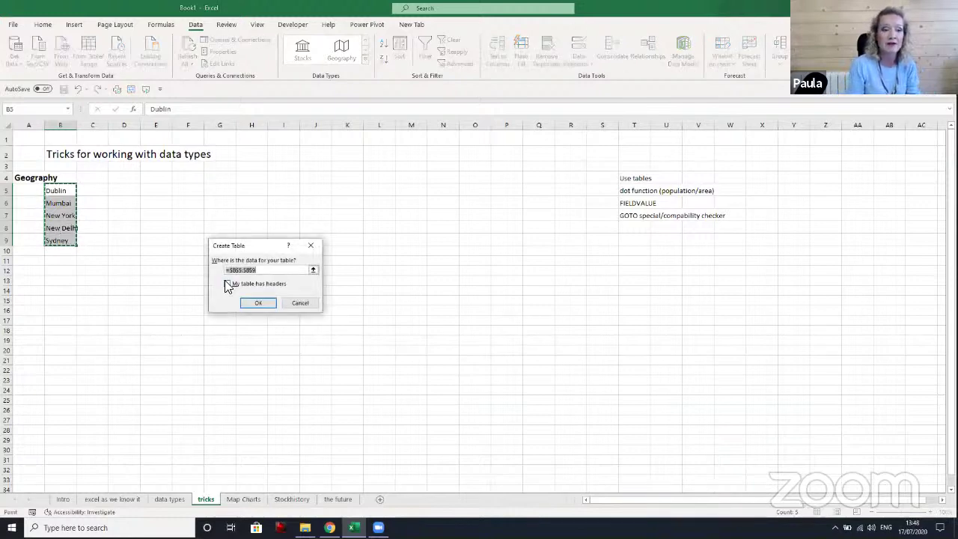
{"action": "left_click", "coordinate": [300, 303]}
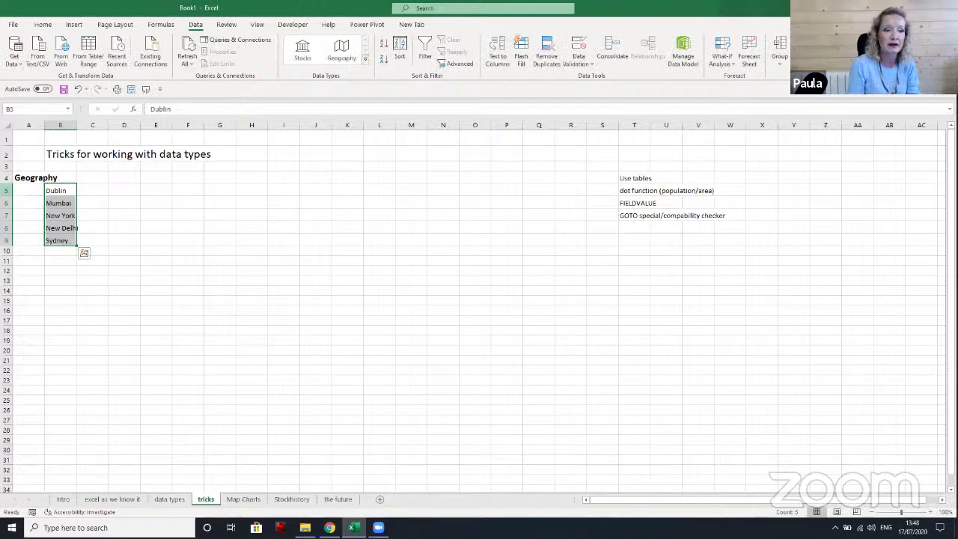
{"action": "left_click", "coordinate": [7, 190]}
Insert a blank row above Dublin and enter the header City in B5
{"action": "right_click", "coordinate": [7, 190]}
{"action": "left_click", "coordinate": [36, 277]}
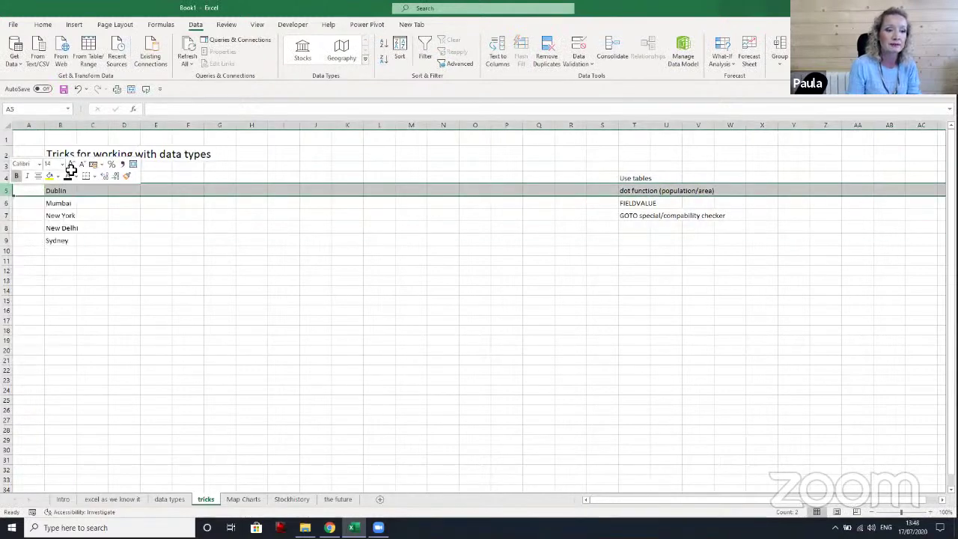
{"action": "left_click", "coordinate": [57, 190]}
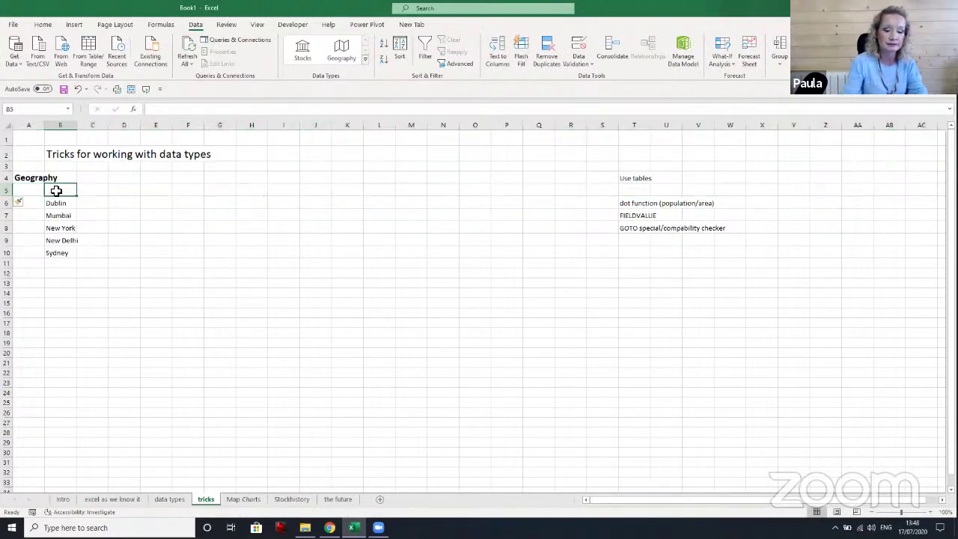
{"action": "type", "text": "City"}
{"action": "key", "text": "Return"}
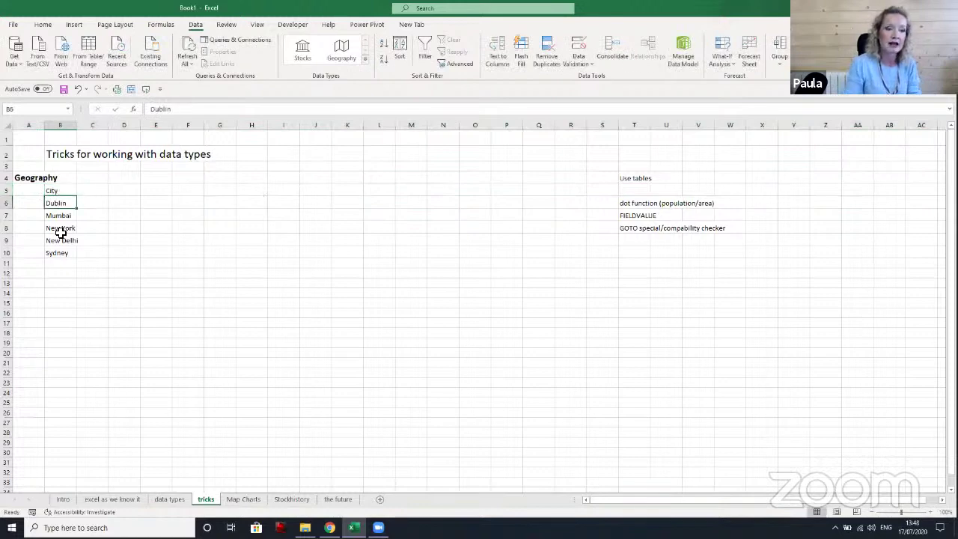
Turn B5:B10 into a table with headers
{"action": "left_click_drag", "start_coordinate": [63, 189], "coordinate": [57, 251]}
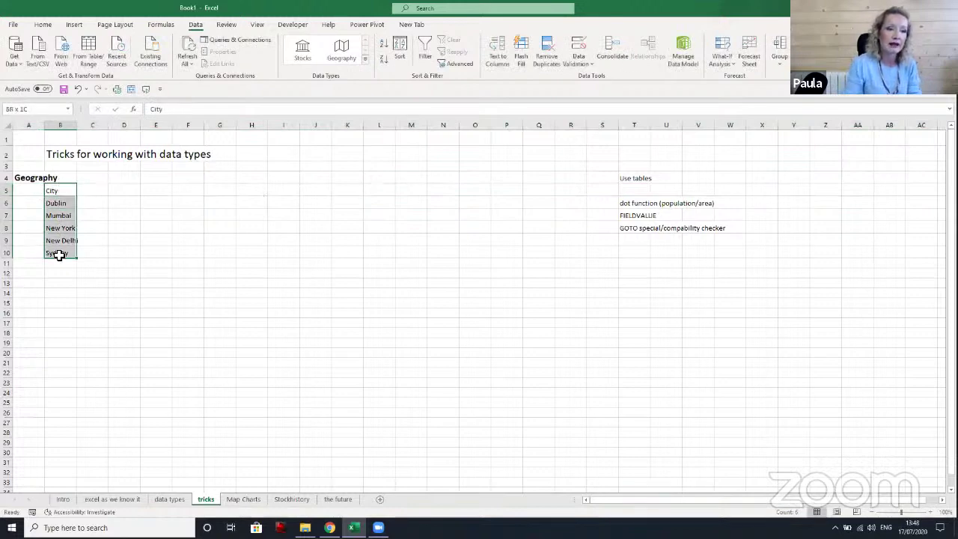
{"action": "key", "text": "ctrl+t"}
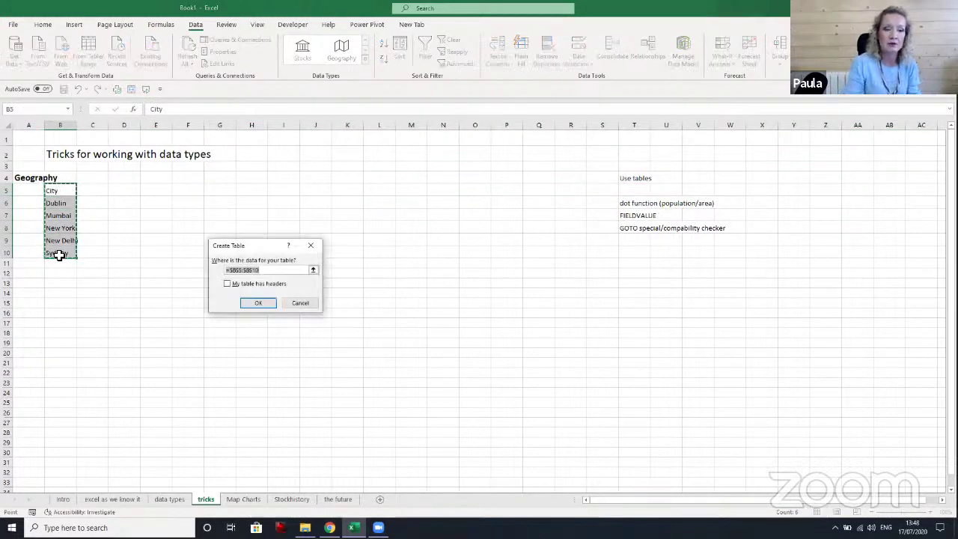
{"action": "left_click", "coordinate": [227, 284]}
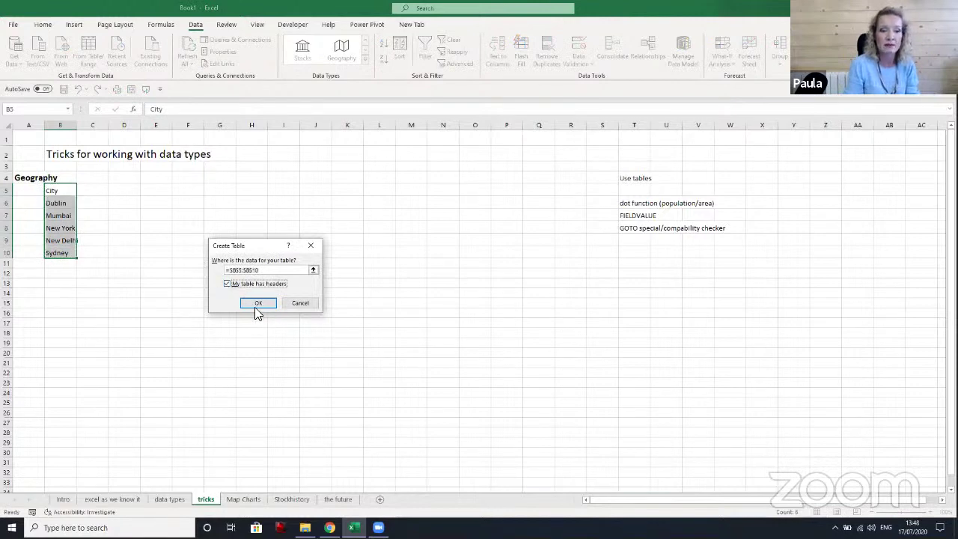
{"action": "left_click", "coordinate": [255, 303]}
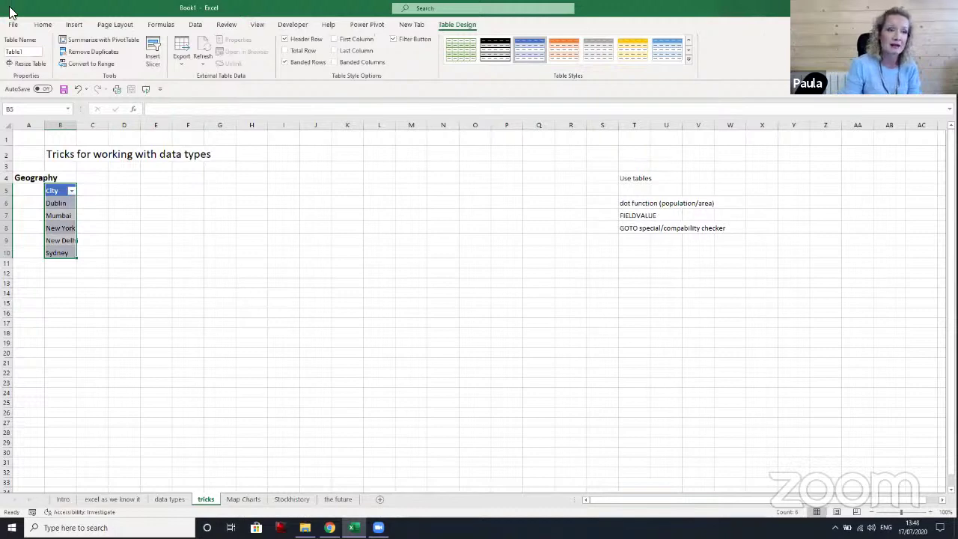
Convert the cities to the Geography data type, autofit column B and zoom to 120%
{"action": "left_click_drag", "start_coordinate": [58, 202], "coordinate": [56, 253]}
{"action": "left_click", "coordinate": [195, 24]}
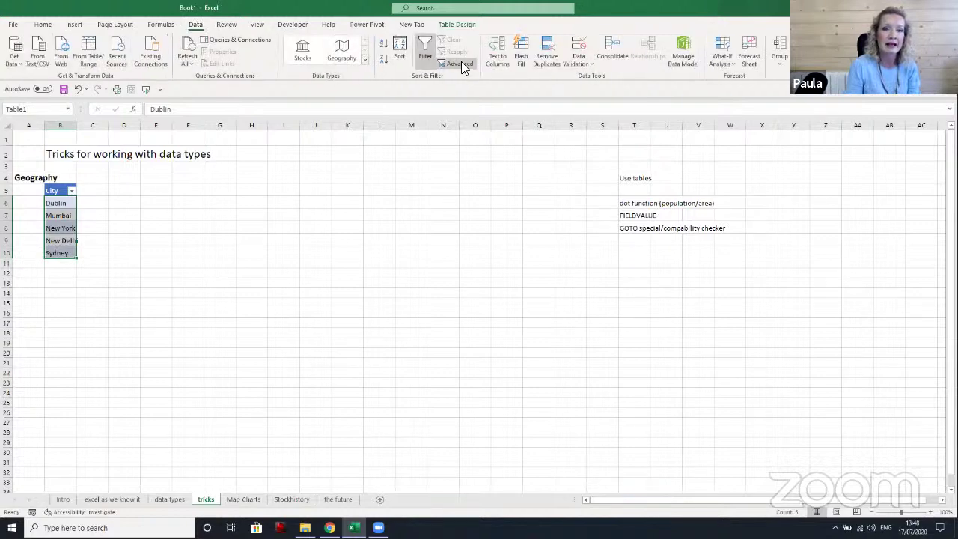
{"action": "left_click", "coordinate": [343, 52]}
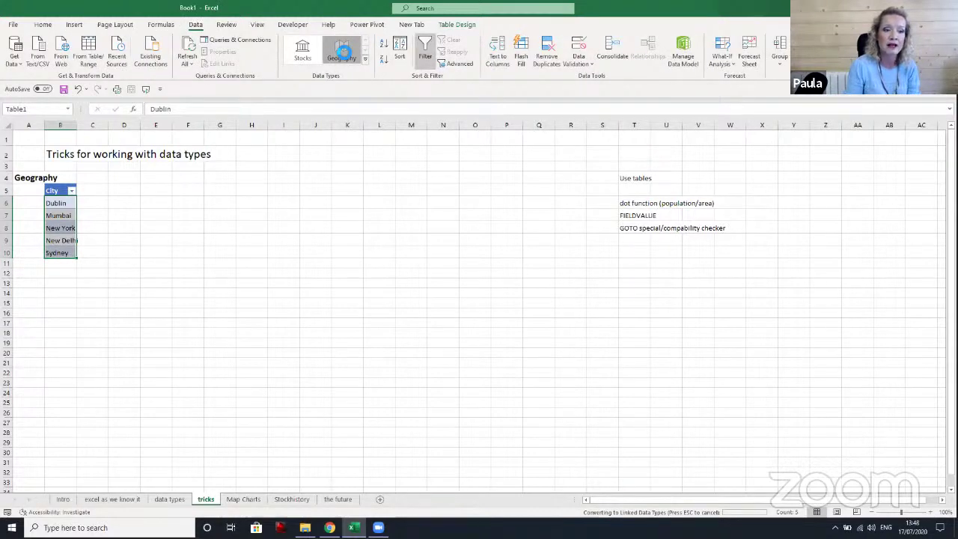
{"action": "double_click", "coordinate": [76, 125]}
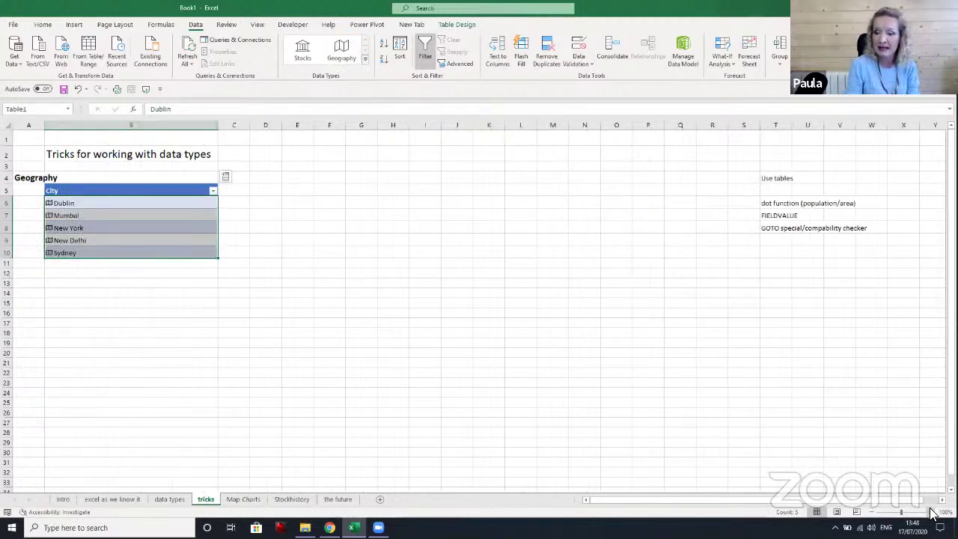
{"action": "left_click", "coordinate": [932, 512]}
{"action": "left_click", "coordinate": [932, 512]}
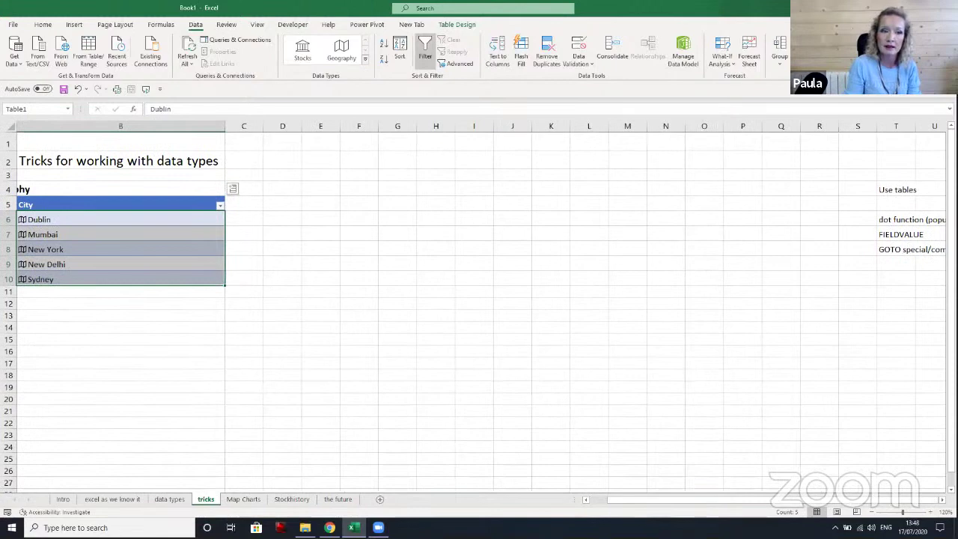
{"action": "left_click_drag", "start_coordinate": [629, 495], "coordinate": [611, 497]}
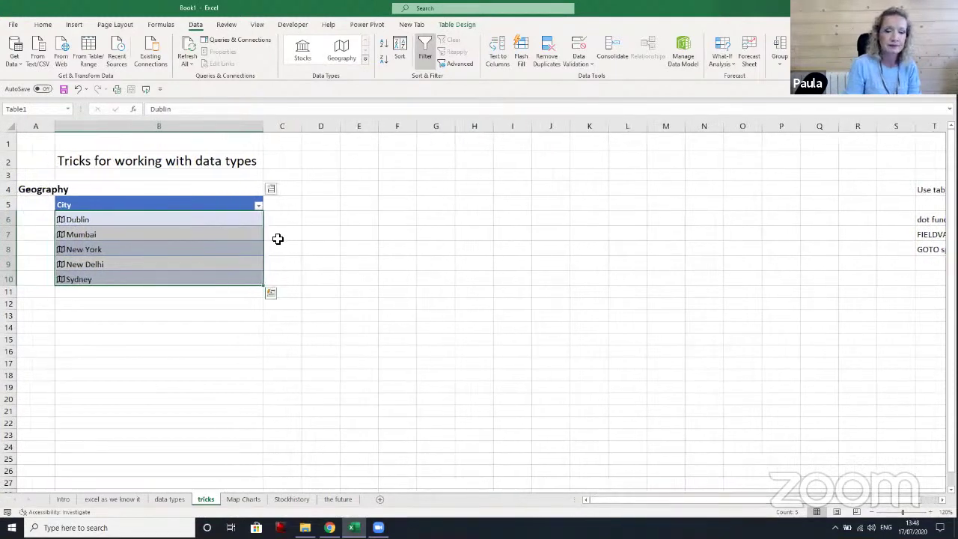
{"action": "left_click", "coordinate": [231, 199]}
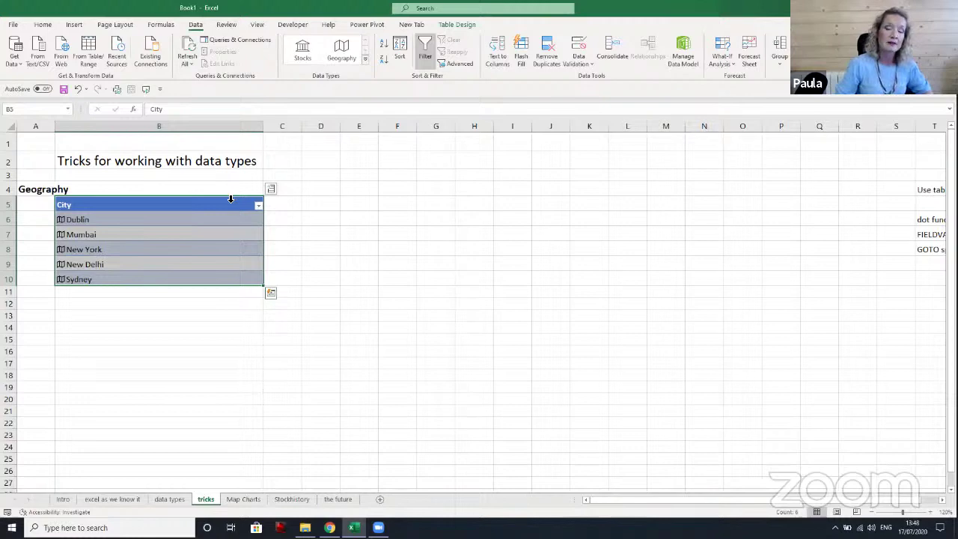
{"action": "left_click", "coordinate": [166, 502]}
{"action": "left_click_drag", "start_coordinate": [300, 193], "coordinate": [359, 189]}
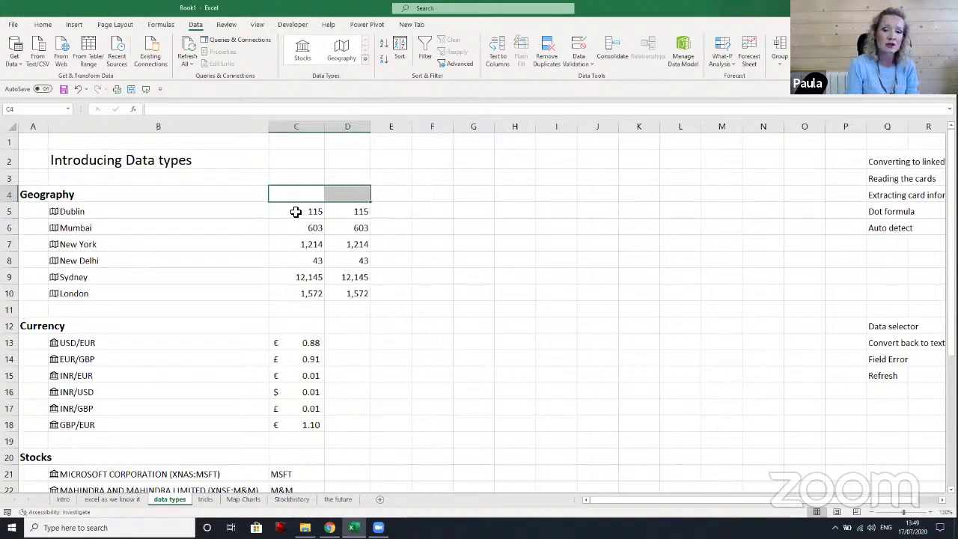
{"action": "left_click_drag", "start_coordinate": [294, 211], "coordinate": [290, 278]}
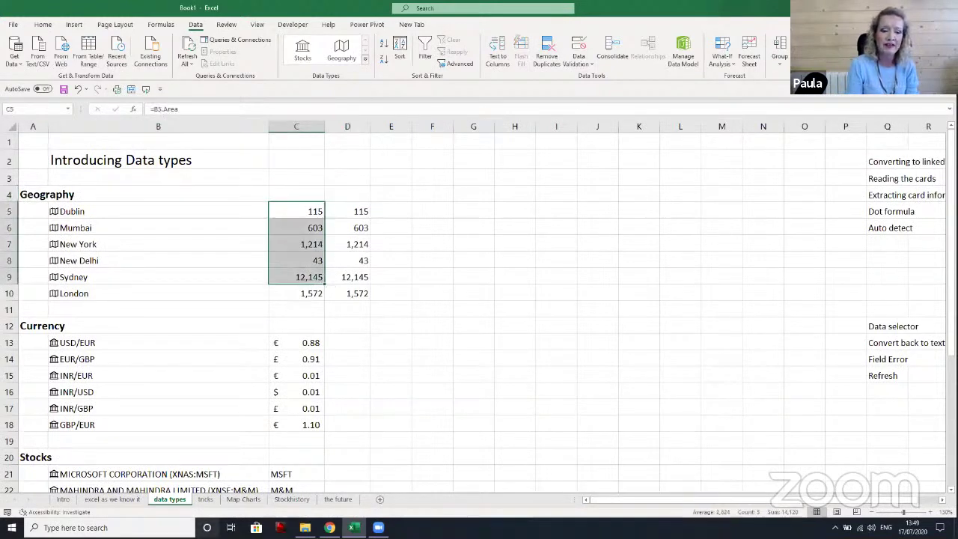
{"action": "left_click", "coordinate": [205, 499]}
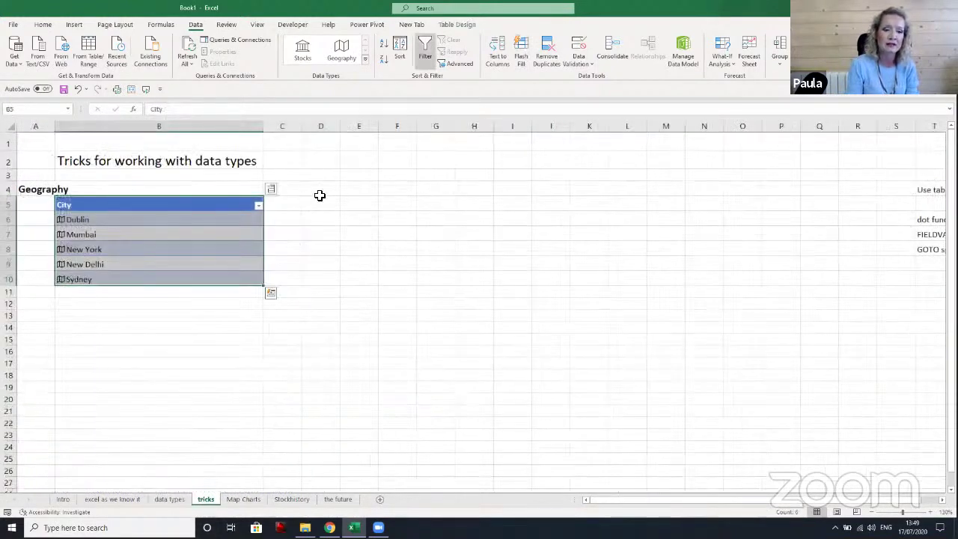
Add Area and Population fields as new table columns and autofit column D for full populations
{"action": "left_click", "coordinate": [271, 189]}
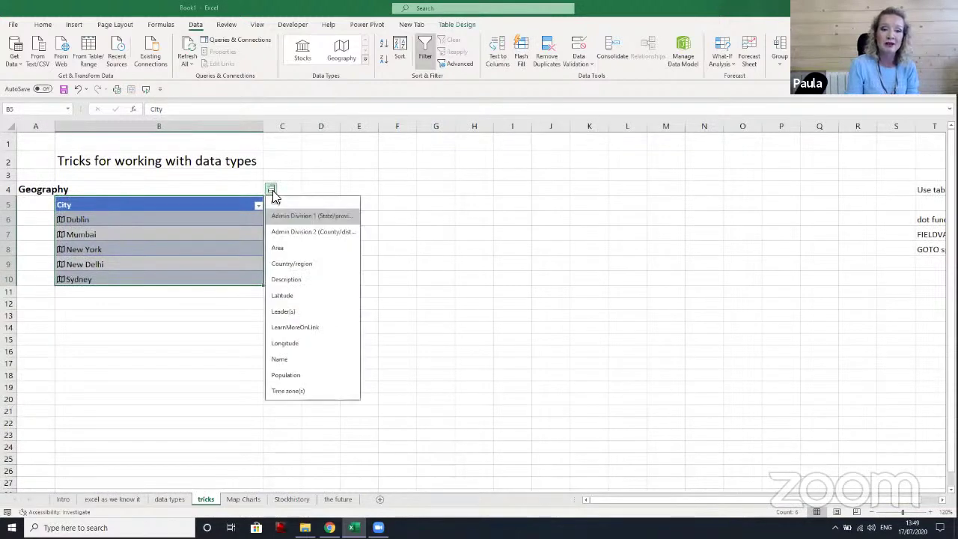
{"action": "left_click", "coordinate": [277, 247]}
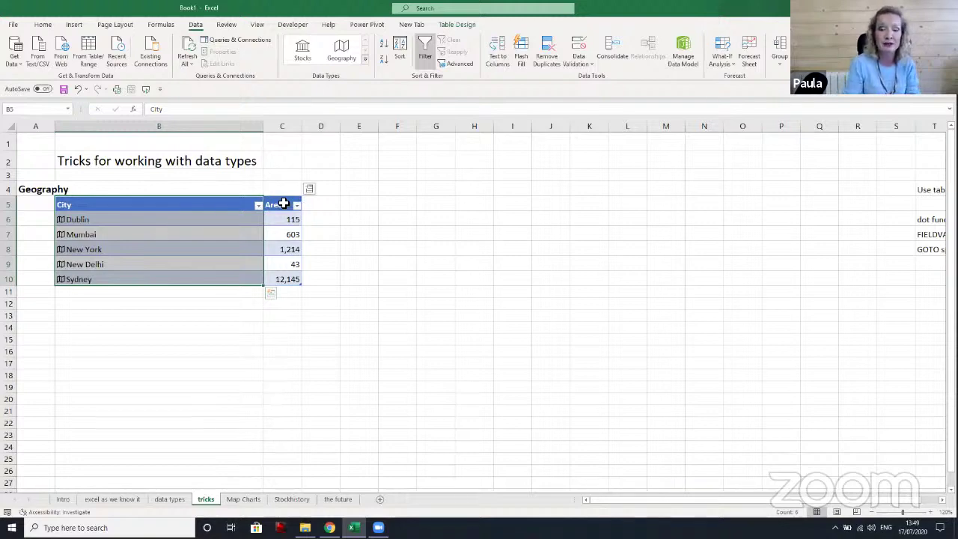
{"action": "left_click", "coordinate": [315, 205]}
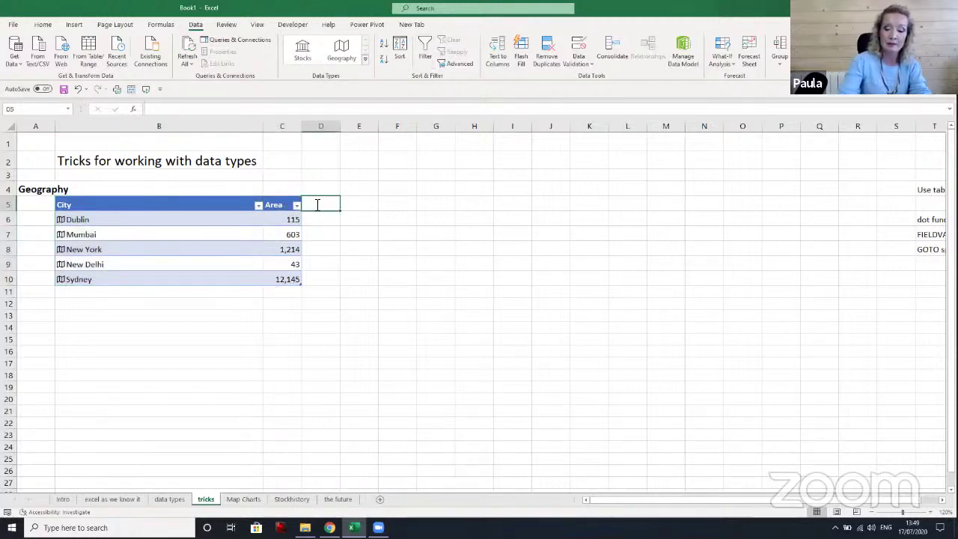
{"action": "type", "text": "."}
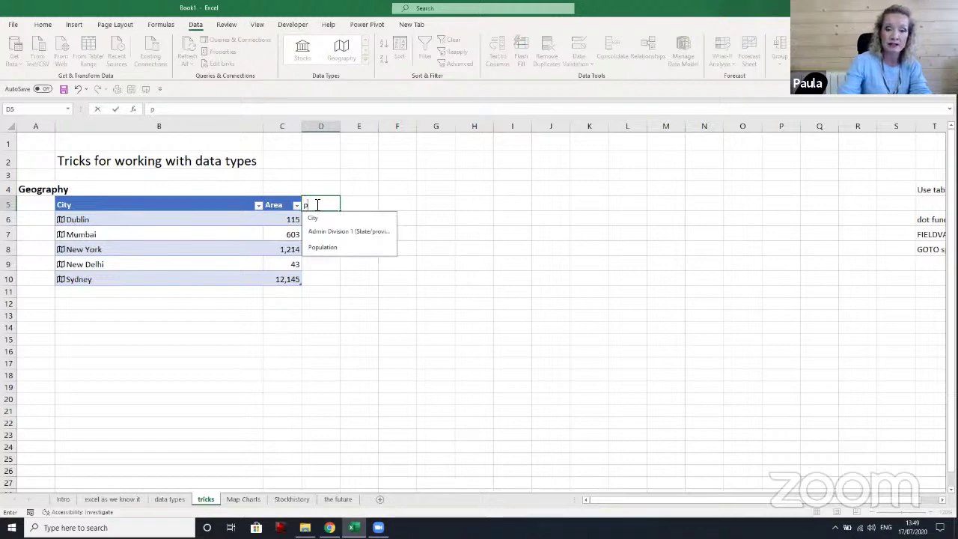
{"action": "key", "text": "Down"}
{"action": "key", "text": "Down"}
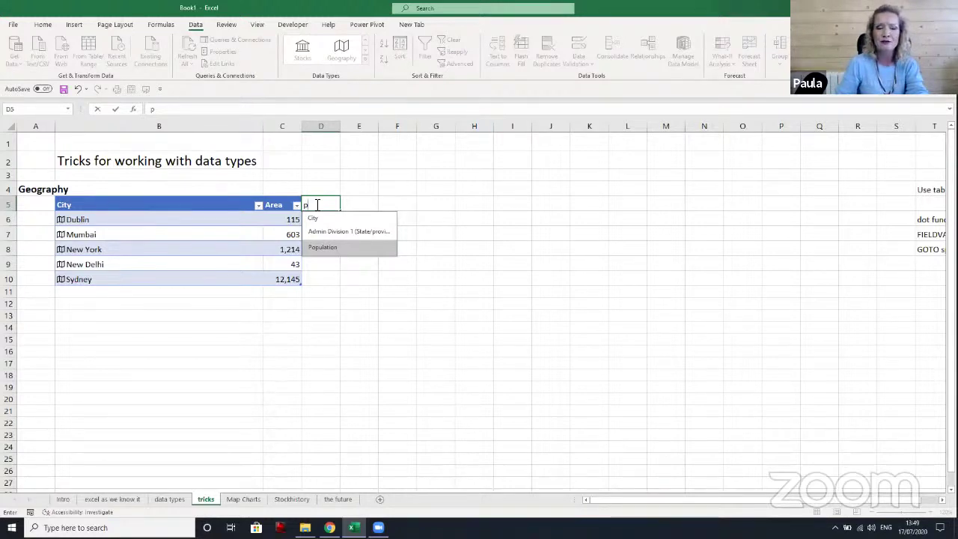
{"action": "key", "text": "Tab"}
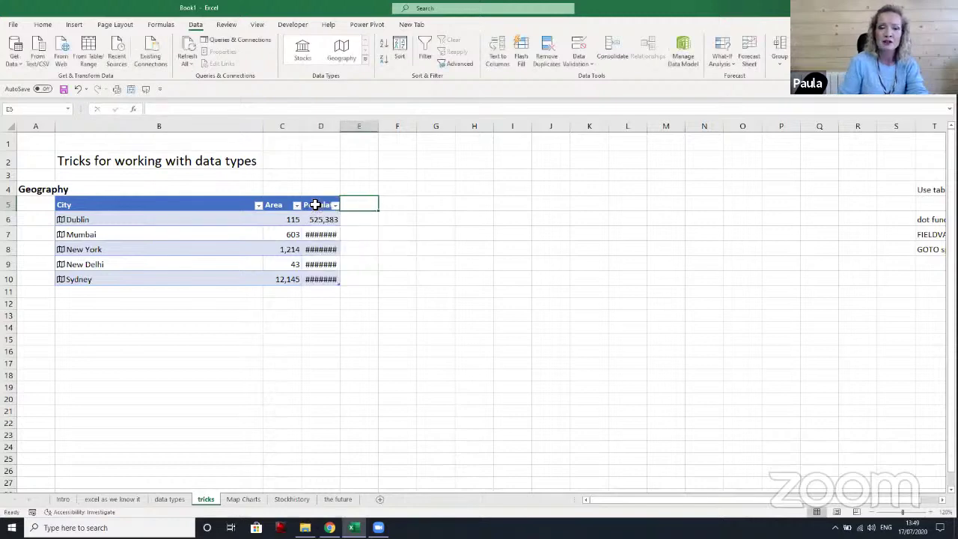
{"action": "double_click", "coordinate": [341, 125]}
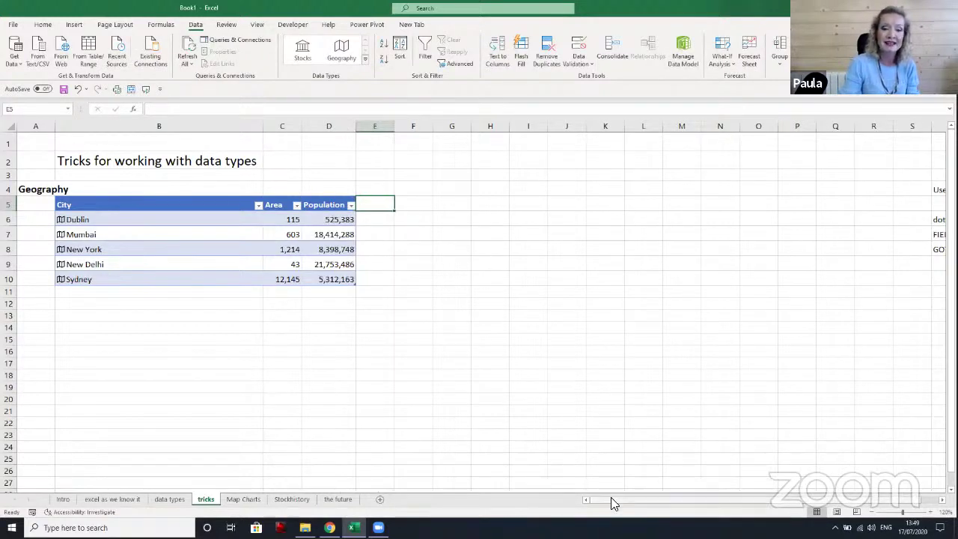
{"action": "left_click_drag", "start_coordinate": [610, 497], "coordinate": [638, 496]}
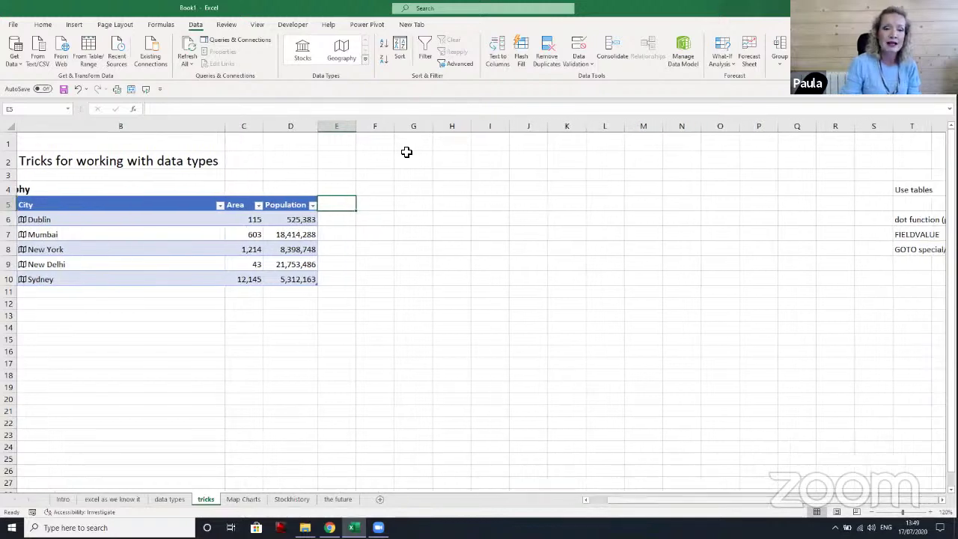
Enter a formula in E6 pulling each city's Area field down the column
{"action": "left_click", "coordinate": [335, 218]}
{"action": "type", "text": "="}
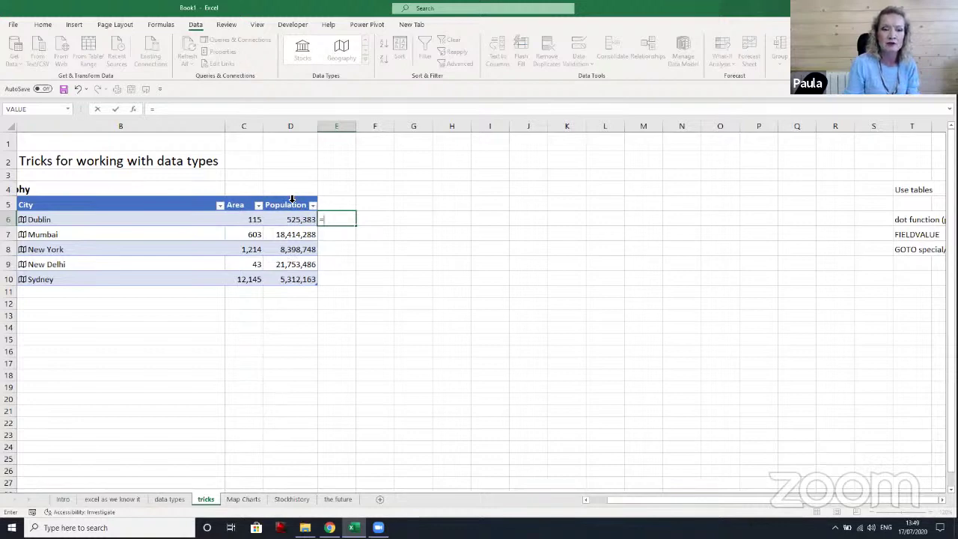
{"action": "left_click", "coordinate": [49, 219]}
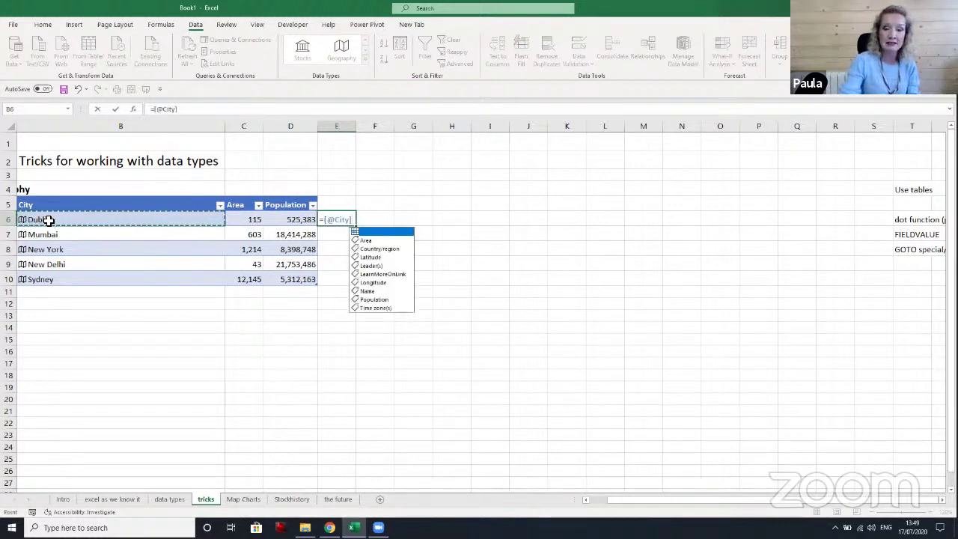
{"action": "type", "text": "."}
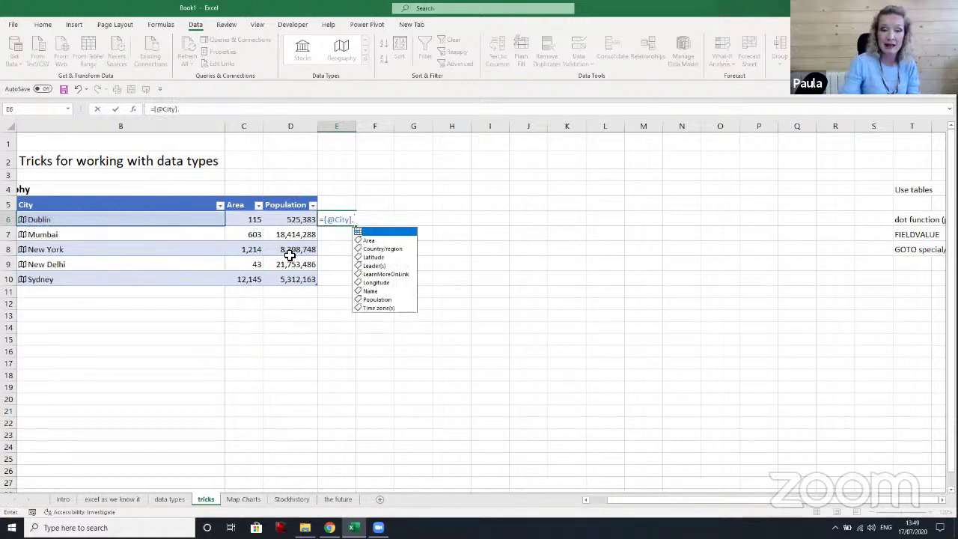
{"action": "key", "text": "Down"}
{"action": "key", "text": "Tab"}
{"action": "key", "text": "Return"}
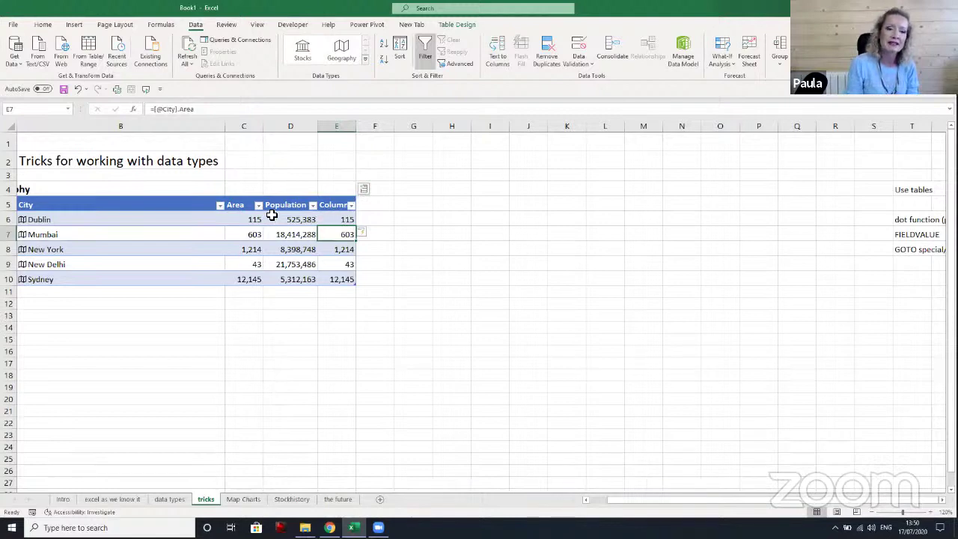
Delete the Column1 column from the table and select the City heading
{"action": "left_click", "coordinate": [332, 206]}
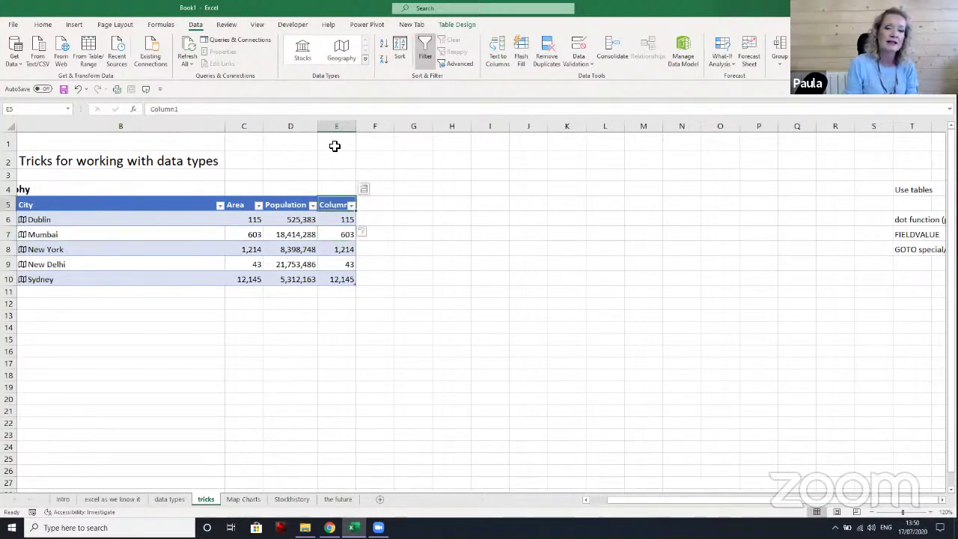
{"action": "left_click", "coordinate": [341, 127]}
{"action": "right_click", "coordinate": [341, 127]}
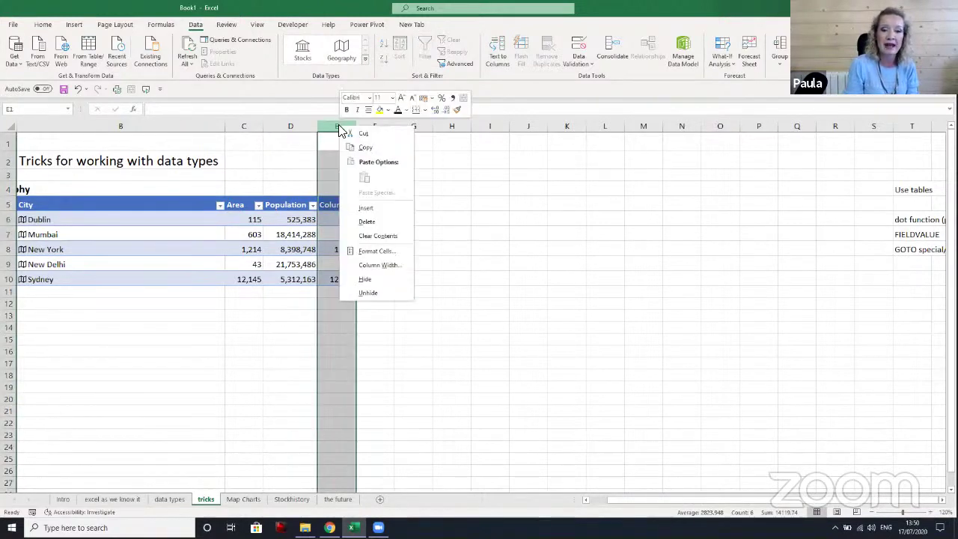
{"action": "left_click", "coordinate": [377, 219]}
{"action": "left_click", "coordinate": [207, 203]}
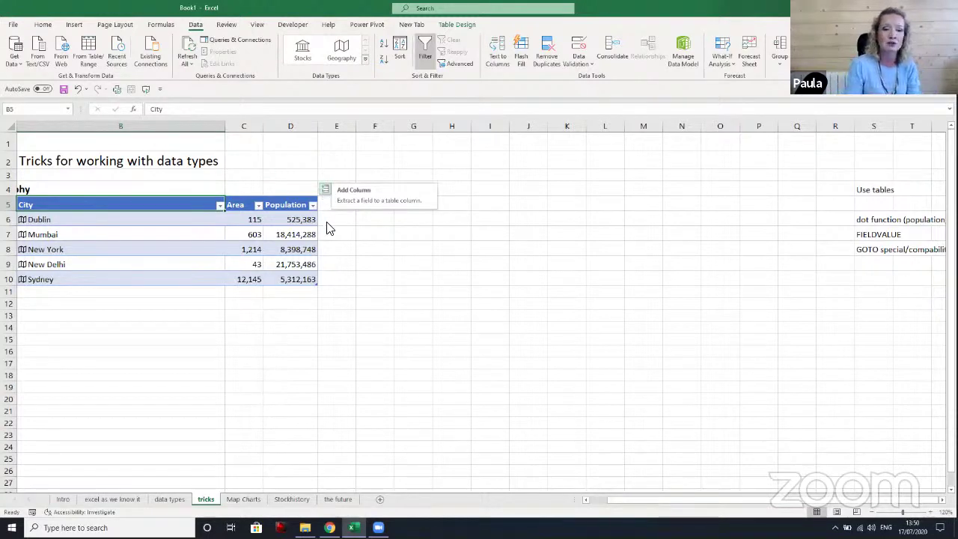
Enter a formula in E6 dividing each city's Population by its Area (Mumbai 30537.8, Sydney 437.409)
{"action": "left_click", "coordinate": [328, 221]}
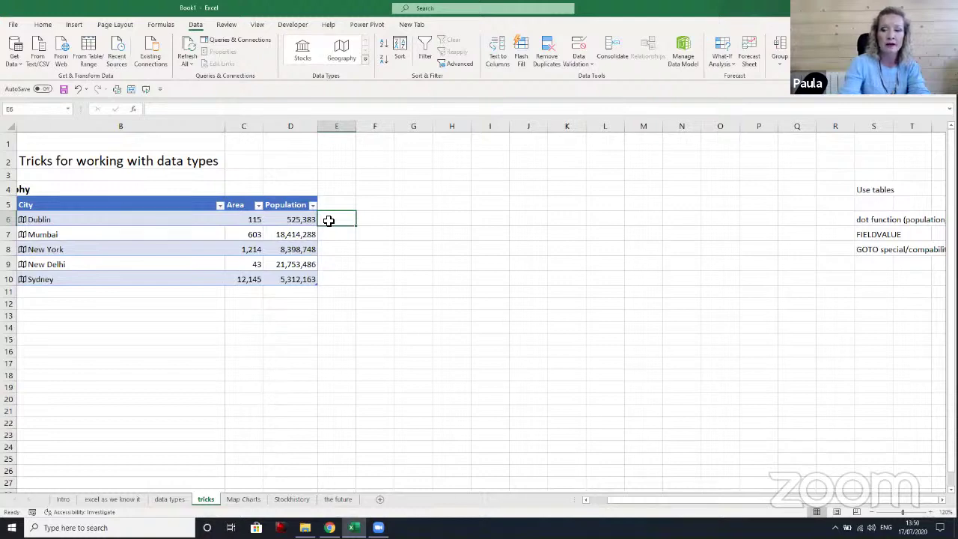
{"action": "type", "text": "="}
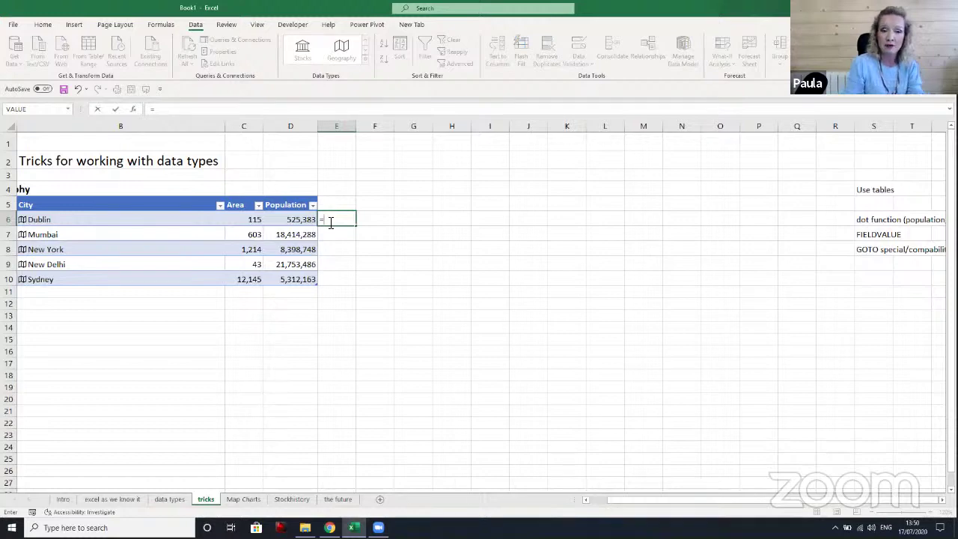
{"action": "left_click", "coordinate": [64, 222]}
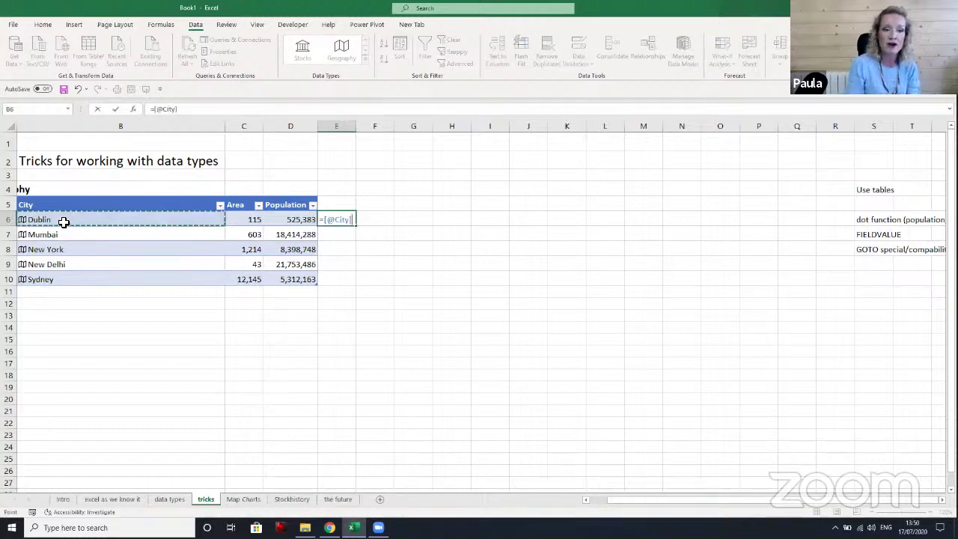
{"action": "key", "text": "Down"}
{"action": "key", "text": "Down"}
{"action": "key", "text": "Down"}
{"action": "key", "text": "Down"}
{"action": "key", "text": "Down"}
{"action": "key", "text": "Down"}
{"action": "key", "text": "Down"}
{"action": "key", "text": "Down"}
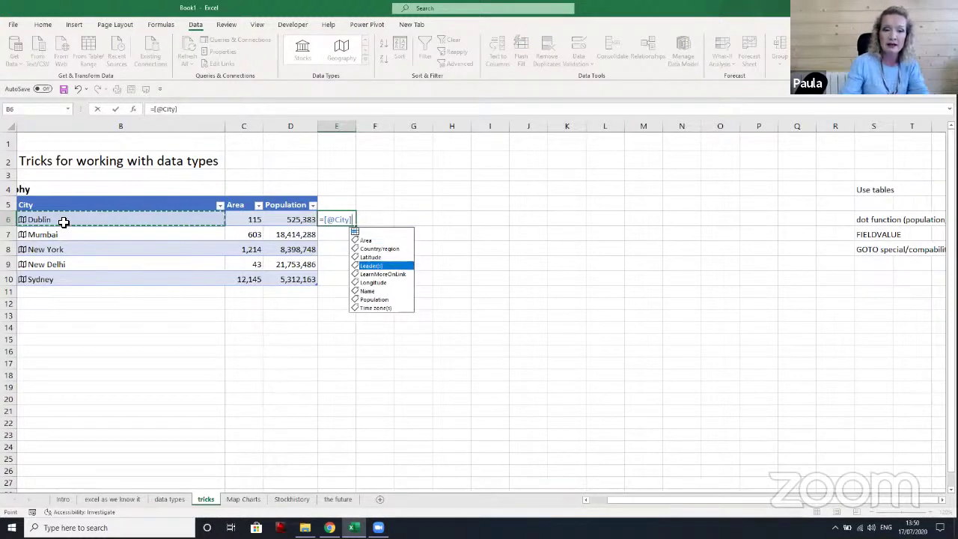
{"action": "key", "text": "Tab"}
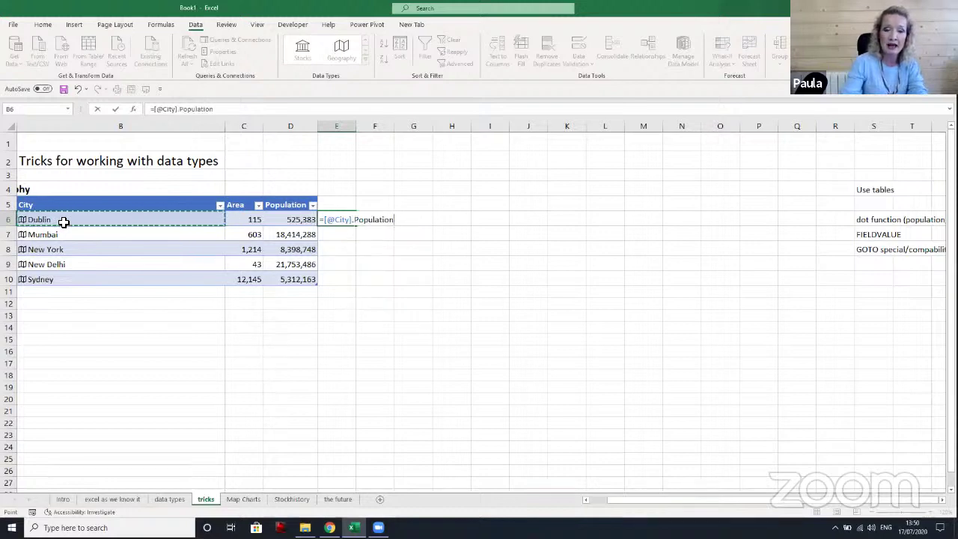
{"action": "type", "text": "/"}
{"action": "left_click", "coordinate": [56, 220]}
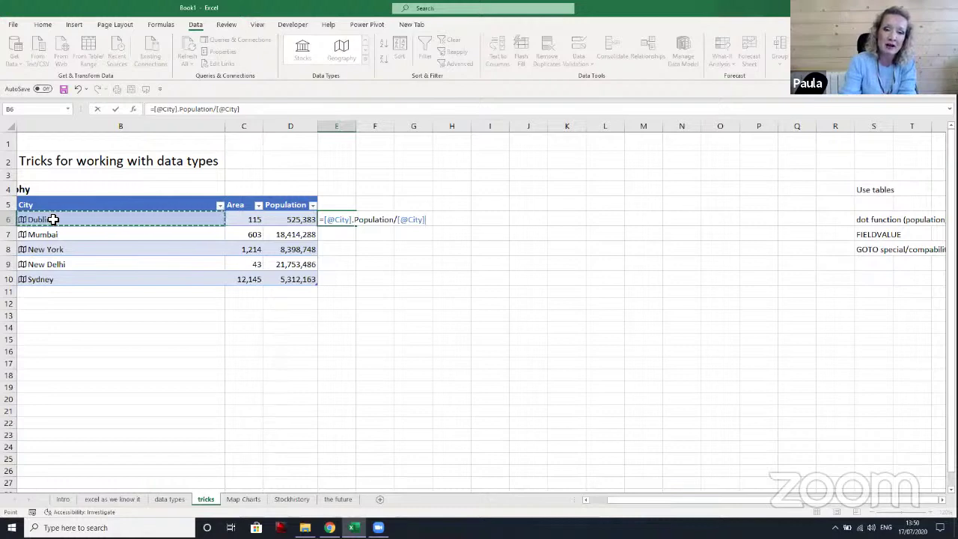
{"action": "type", "text": "."}
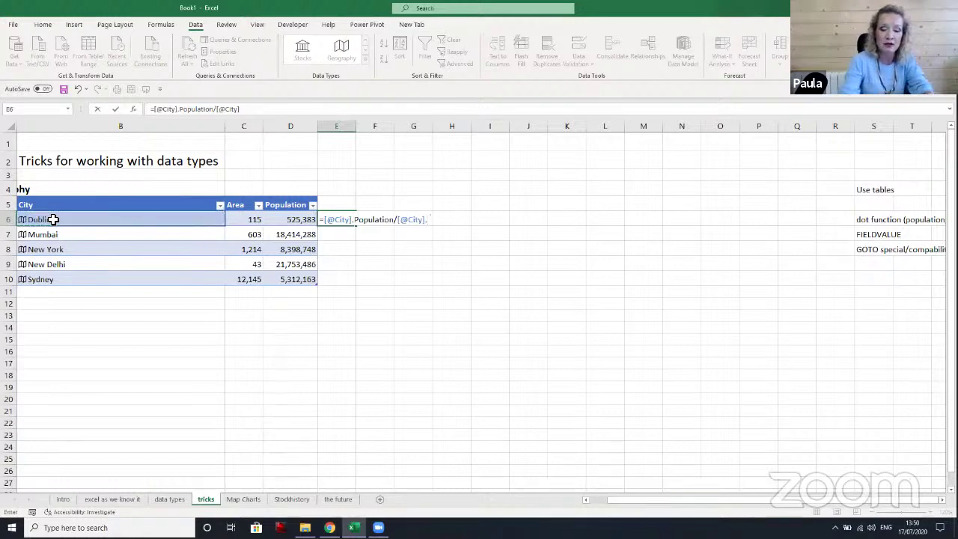
{"action": "type", "text": "Area"}
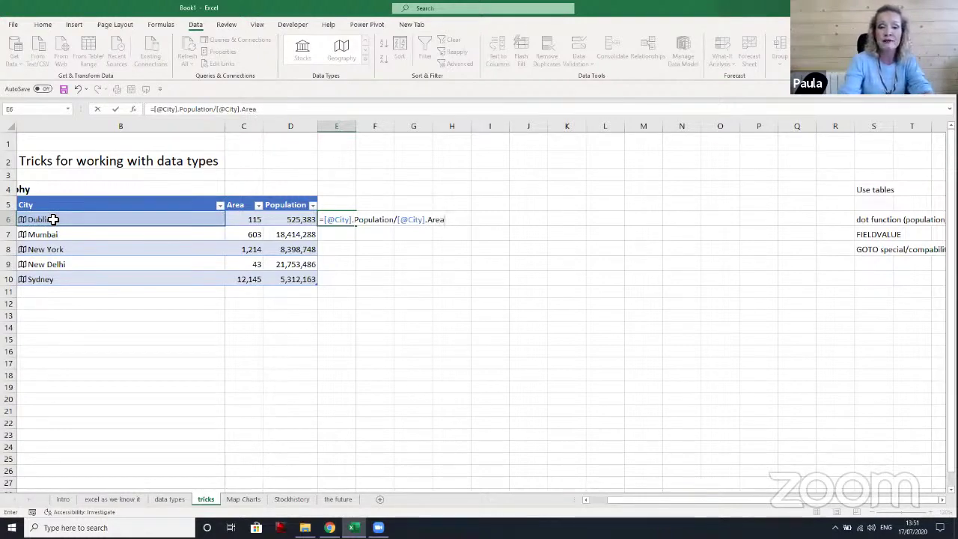
{"action": "key", "text": "Return"}
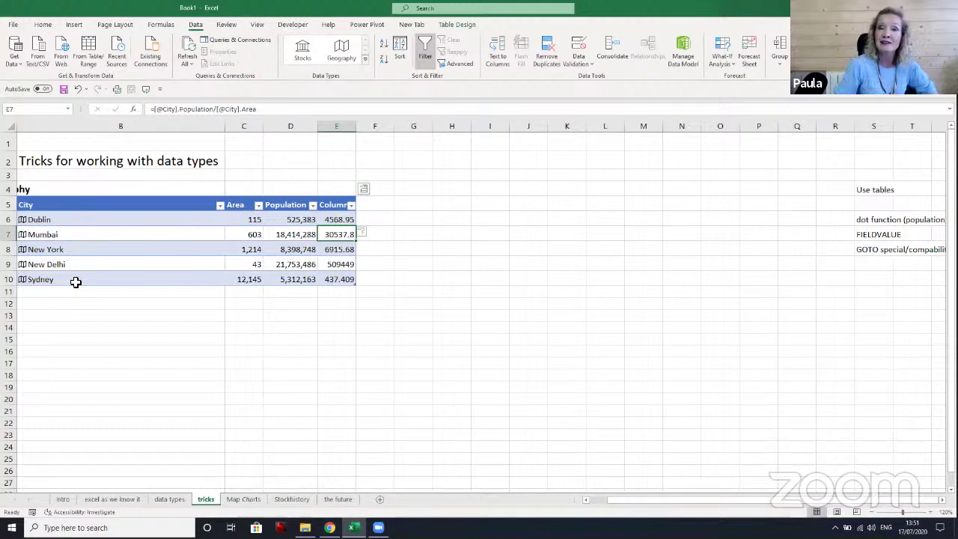
{"action": "left_click", "coordinate": [370, 217]}
{"action": "type", "text": "=fel"}
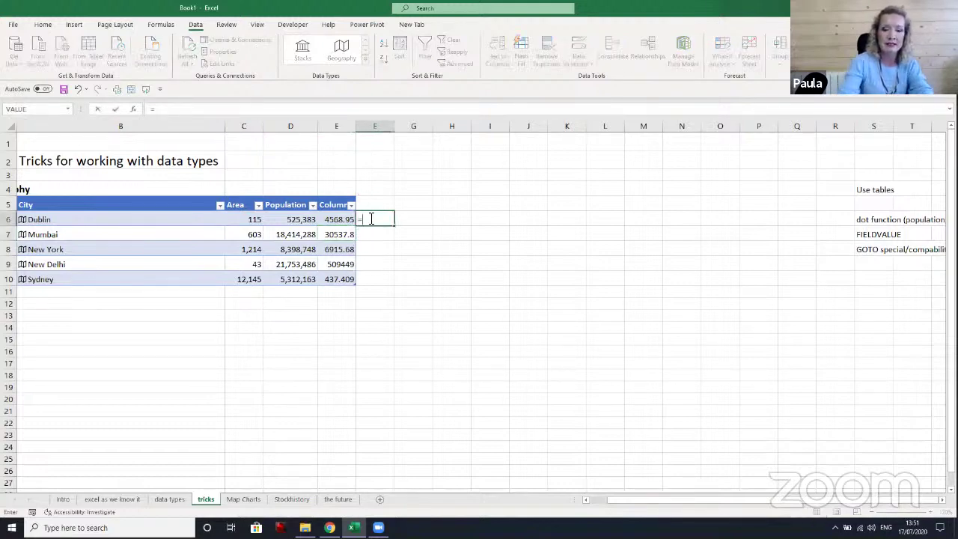
{"action": "key", "text": "BackSpace"}
{"action": "key", "text": "BackSpace"}
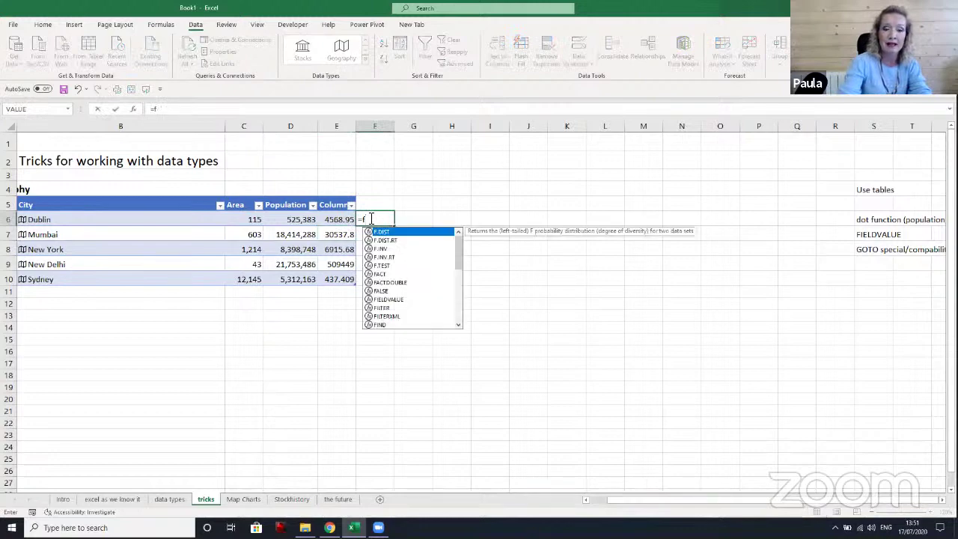
{"action": "type", "text": "e"}
{"action": "key", "text": "BackSpace"}
{"action": "type", "text": "ield"}
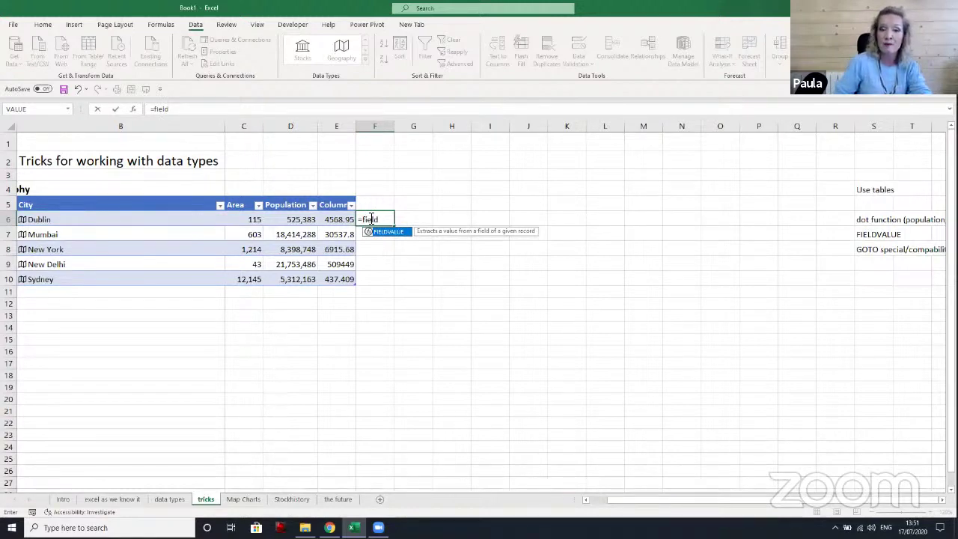
{"action": "key", "text": "Tab"}
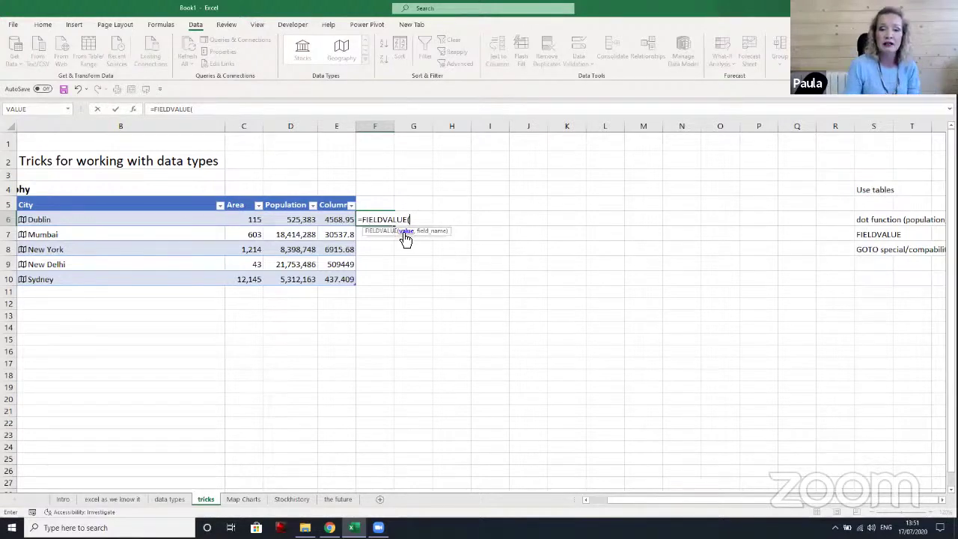
{"action": "left_click", "coordinate": [42, 220]}
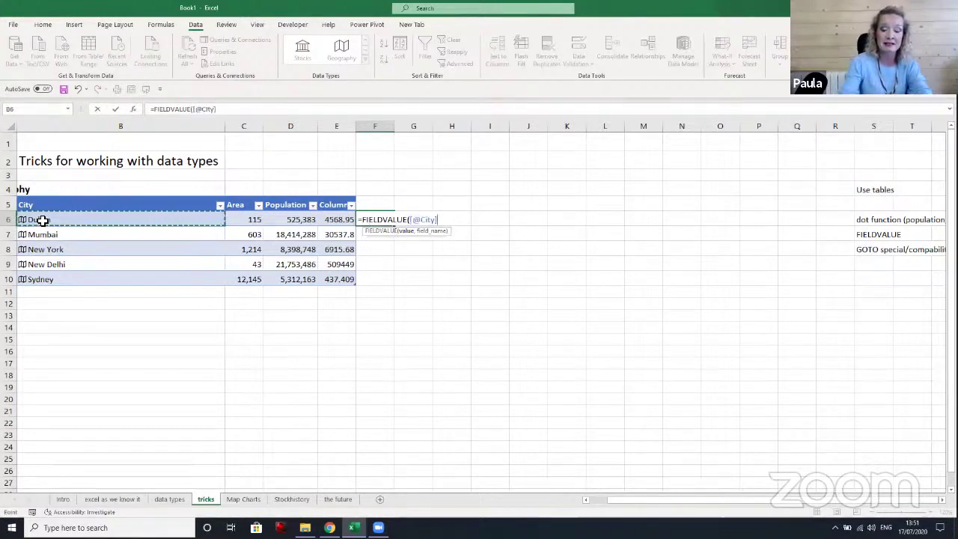
{"action": "type", "text": ","}
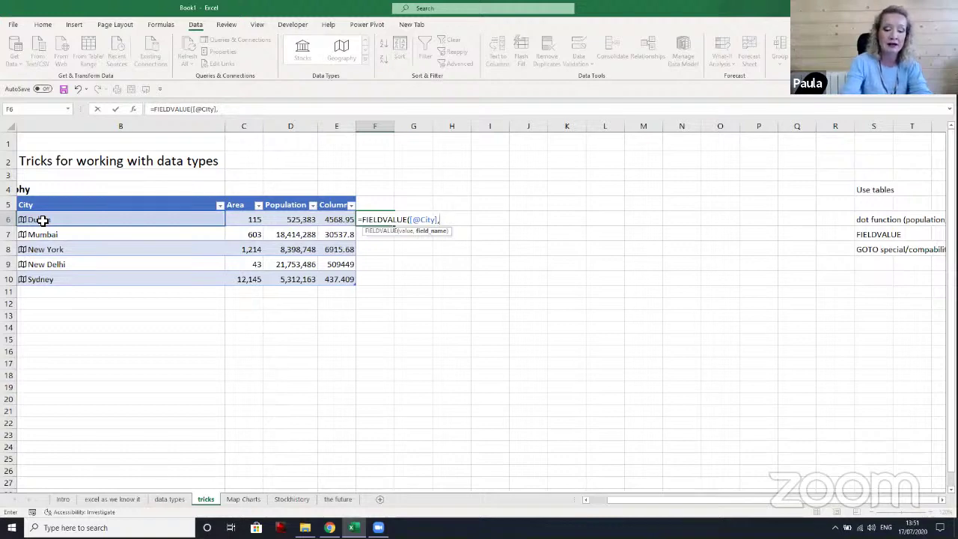
{"action": "type", "text": "\""}
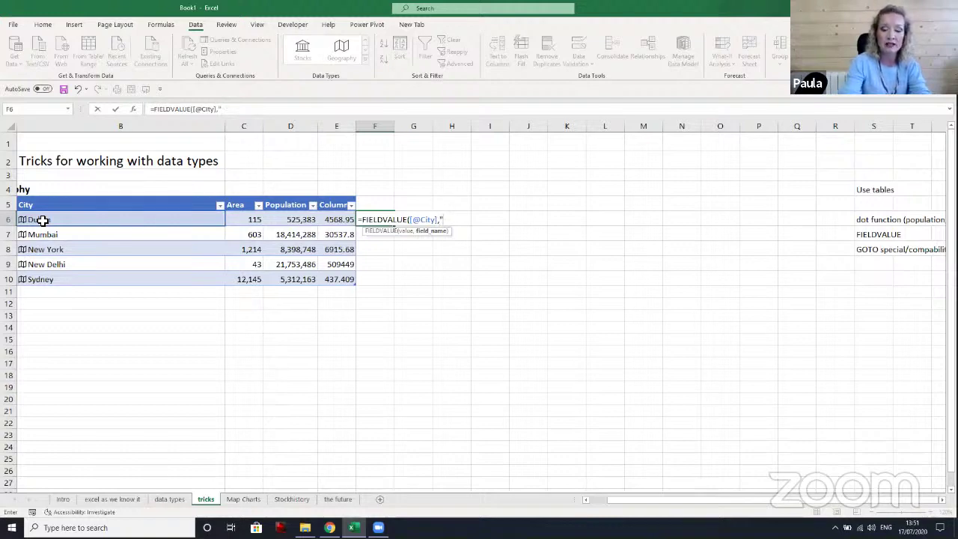
{"action": "type", "text": "Population\""}
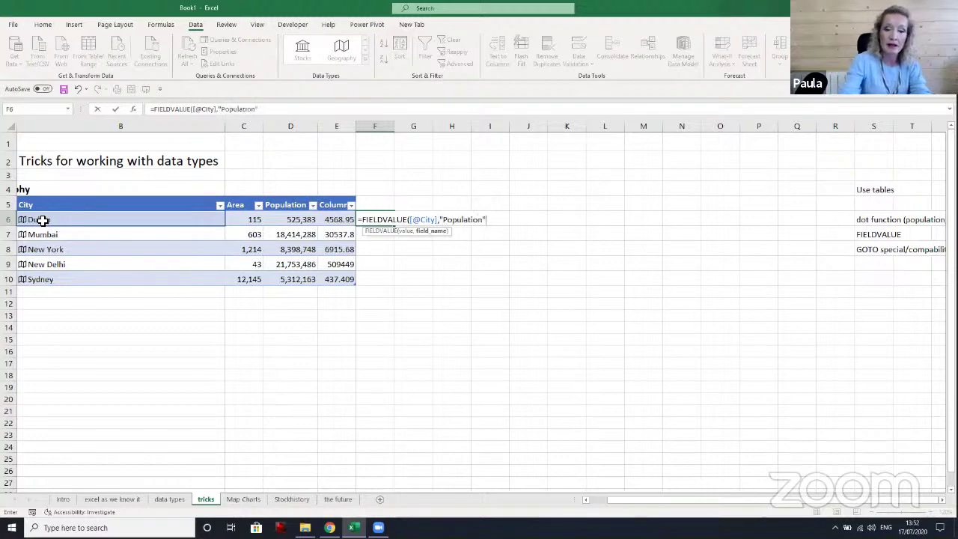
{"action": "type", "text": ")"}
{"action": "key", "text": "Return"}
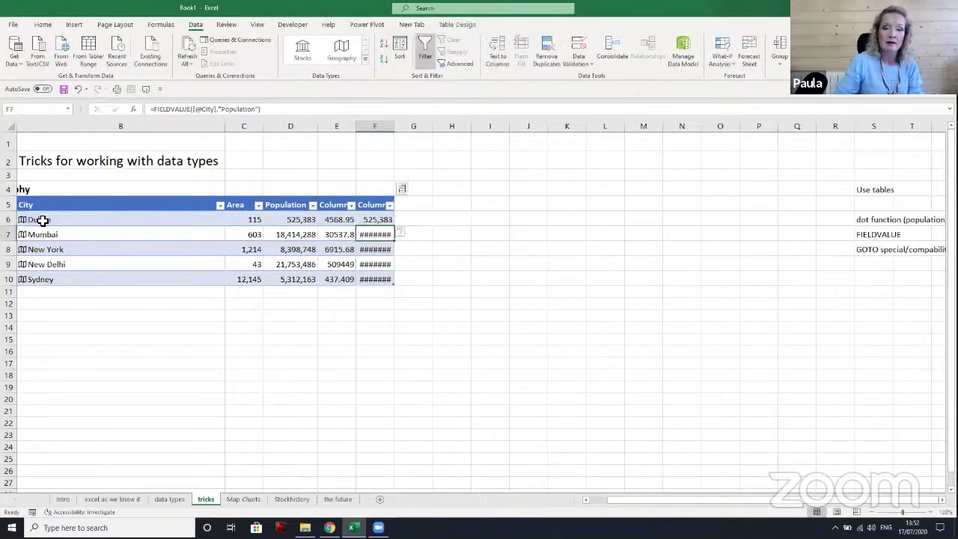
{"action": "left_click", "coordinate": [393, 139]}
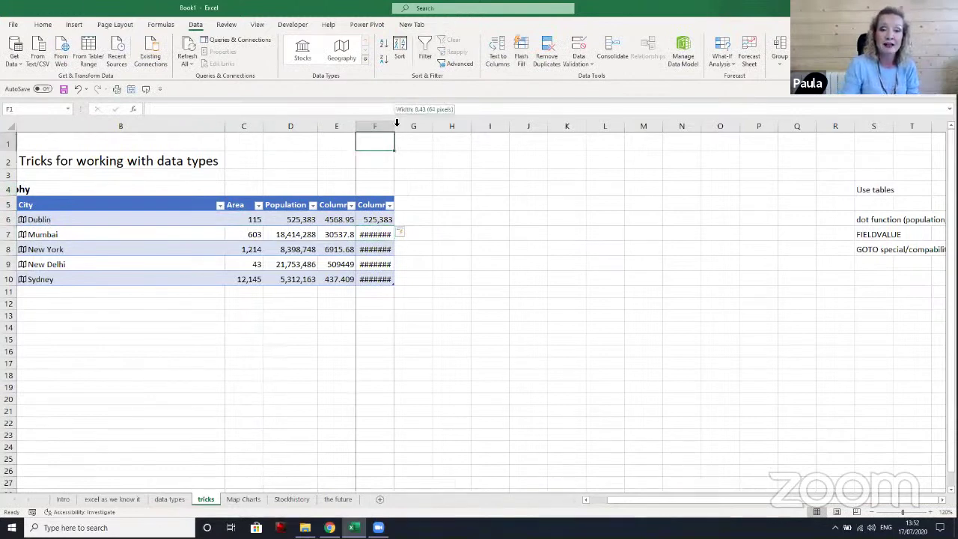
{"action": "double_click", "coordinate": [394, 124]}
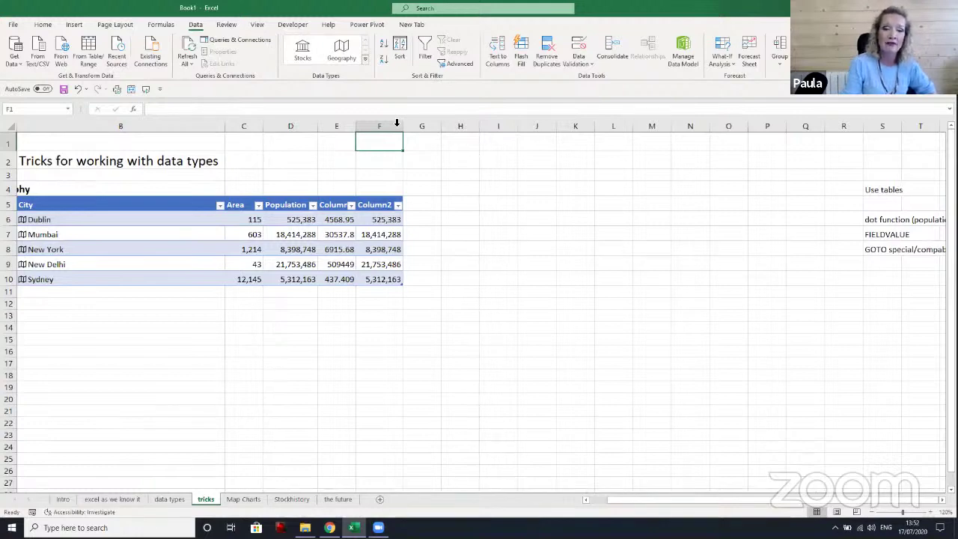
Delete the Area and Population columns from the table
{"action": "left_click", "coordinate": [250, 132]}
{"action": "left_click_drag", "start_coordinate": [250, 132], "coordinate": [280, 128]}
{"action": "right_click", "coordinate": [282, 126]}
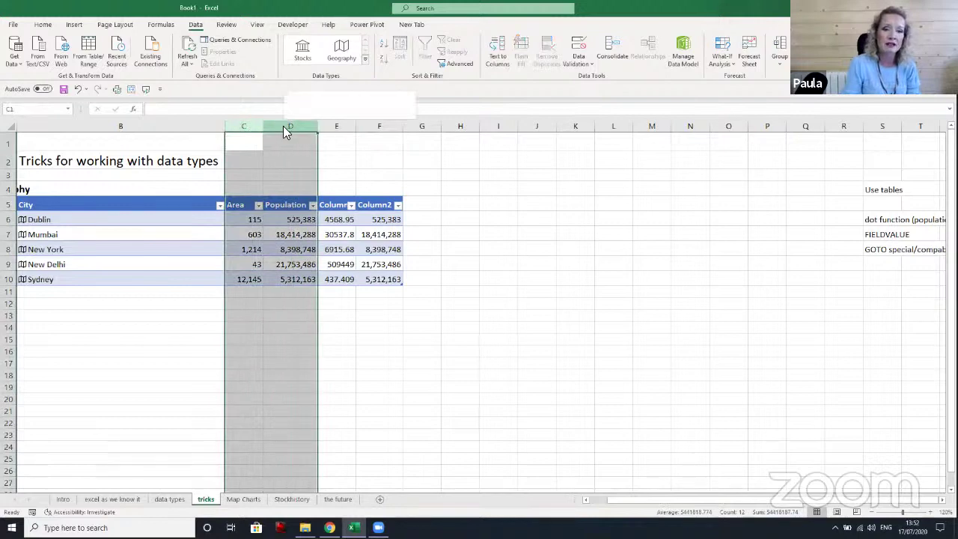
{"action": "left_click", "coordinate": [325, 220]}
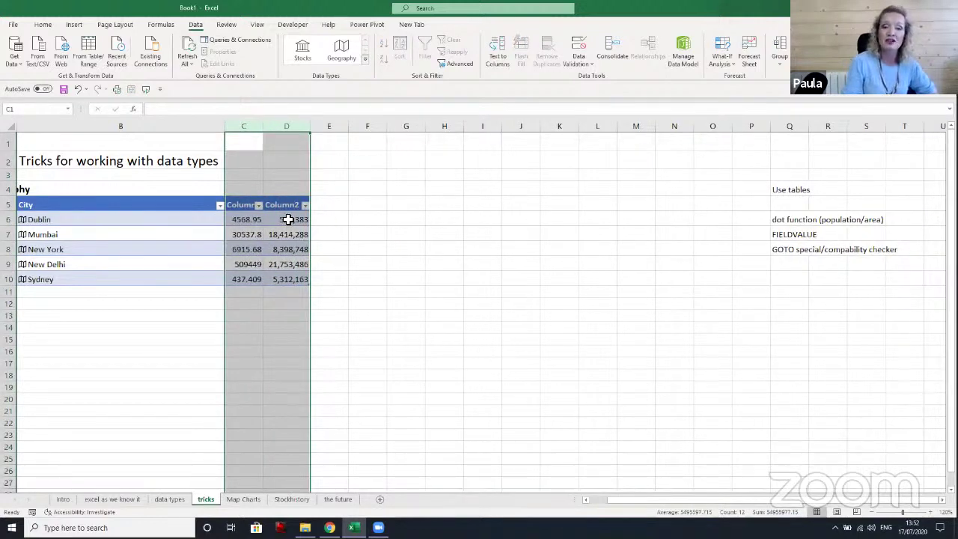
{"action": "left_click", "coordinate": [292, 220]}
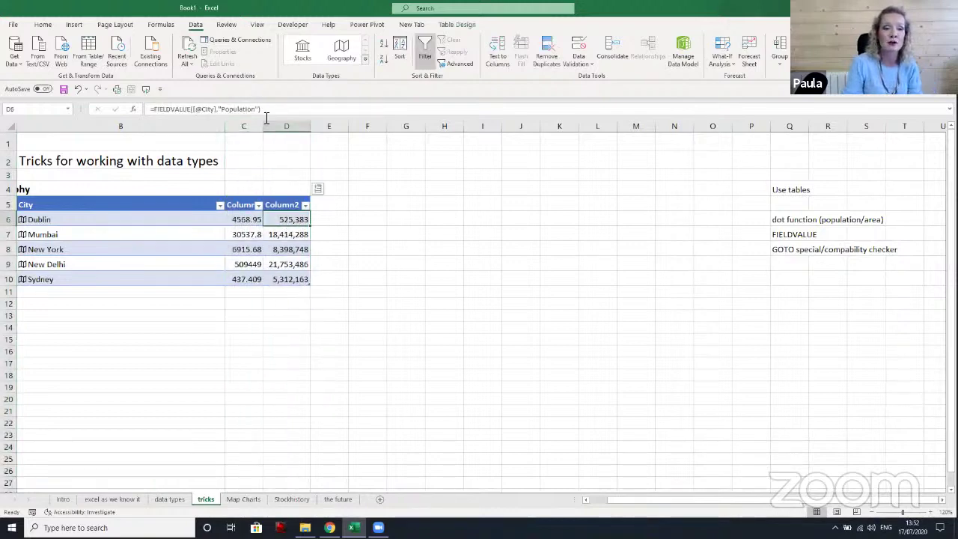
{"action": "left_click_drag", "start_coordinate": [260, 109], "coordinate": [154, 110]}
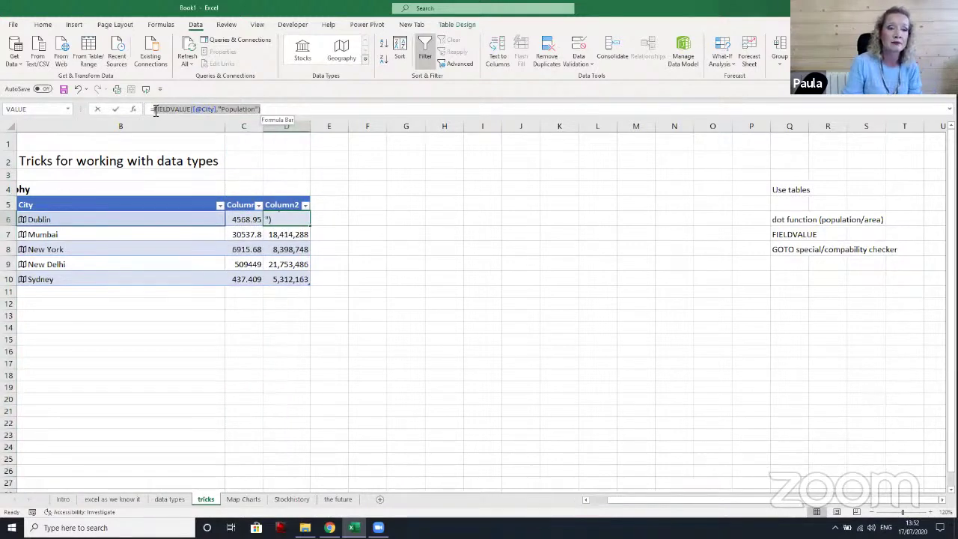
{"action": "left_click", "coordinate": [278, 115]}
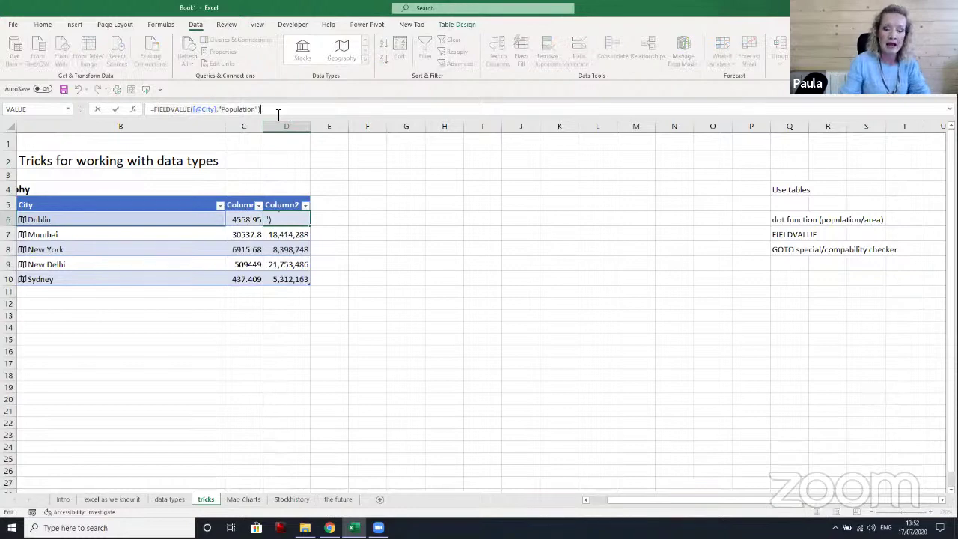
{"action": "type", "text": "/"}
{"action": "key", "text": "ctrl+v"}
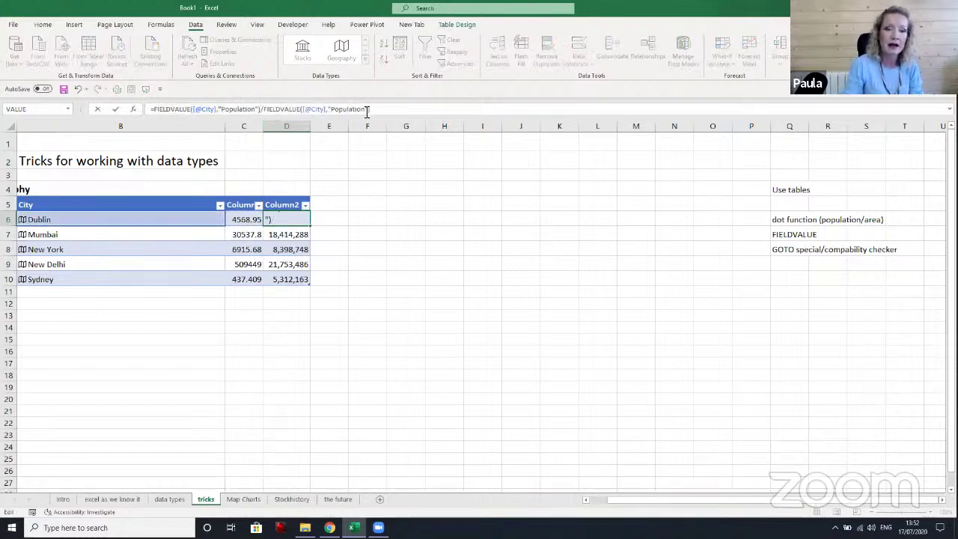
{"action": "left_click_drag", "start_coordinate": [366, 110], "coordinate": [333, 110]}
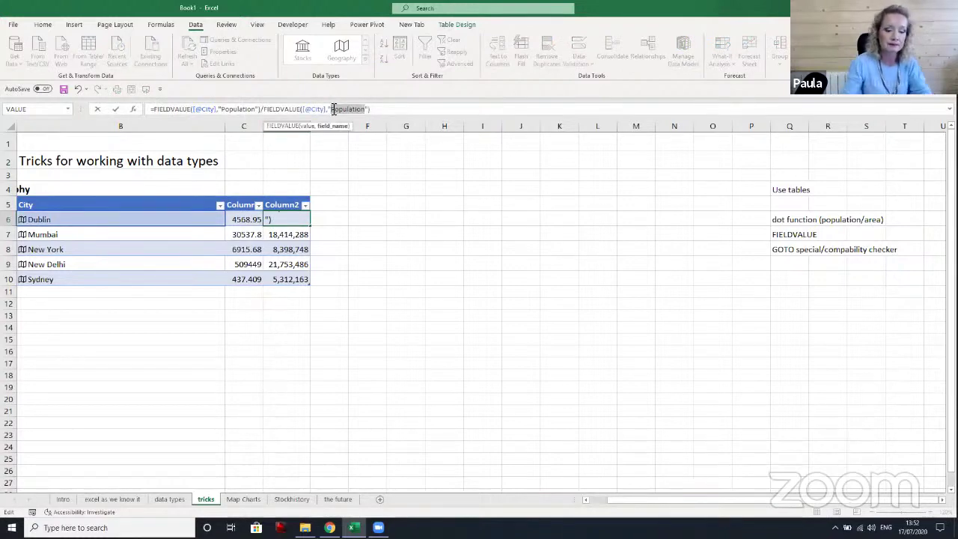
{"action": "type", "text": "Area"}
{"action": "key", "text": "Return"}
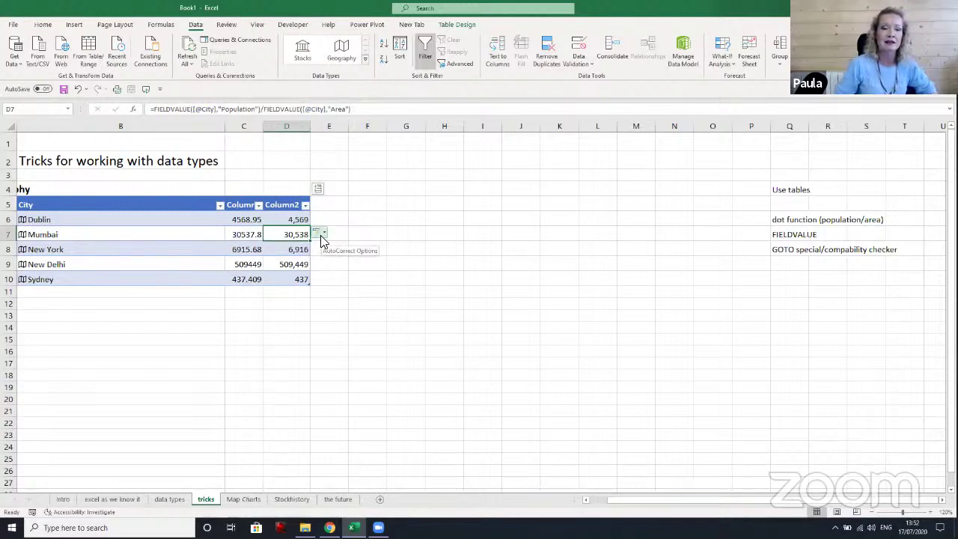
Open Go To with F5, then its Special dialog for selecting cells by type
{"action": "left_click", "coordinate": [253, 314]}
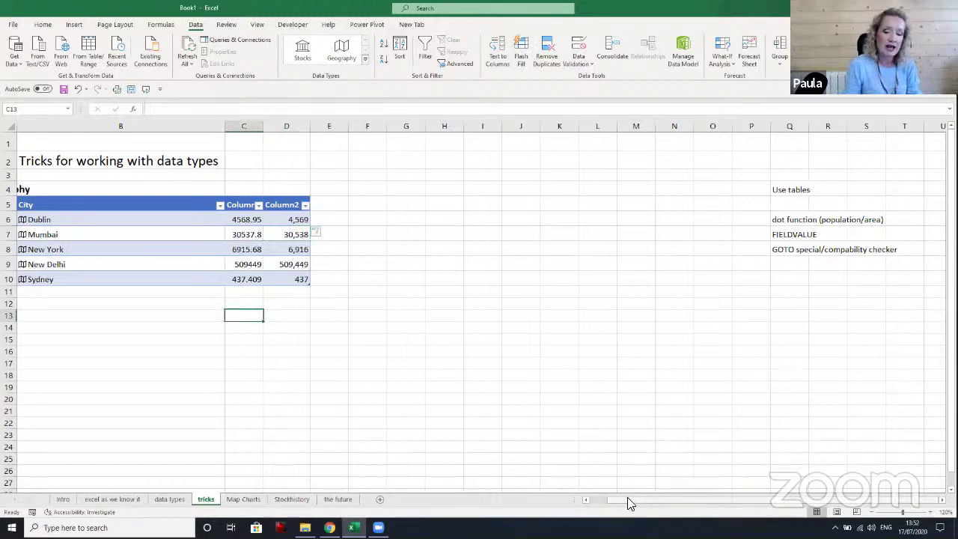
{"action": "left_click_drag", "start_coordinate": [627, 496], "coordinate": [603, 498]}
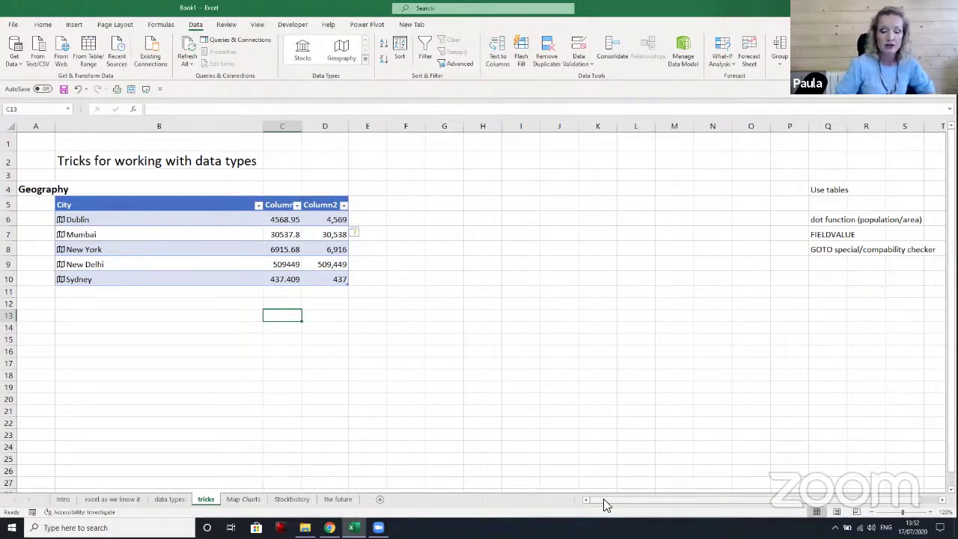
{"action": "key", "text": "F5"}
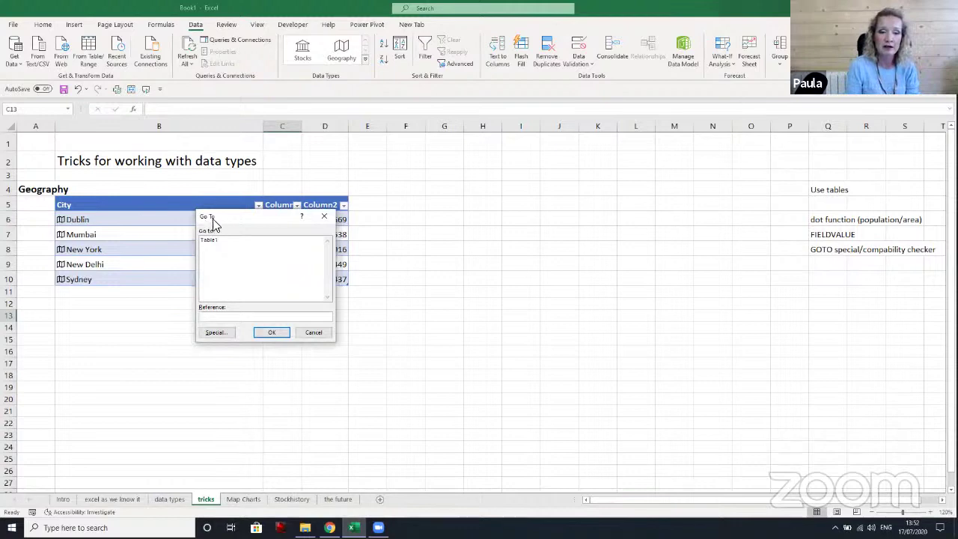
{"action": "left_click", "coordinate": [216, 334]}
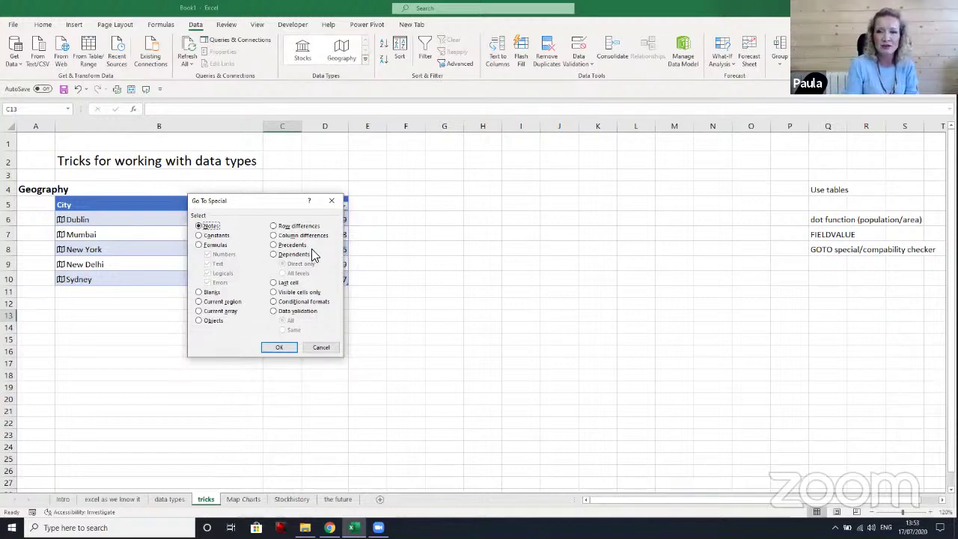
Cancel Go To Special and run Check Compatibility from File > Info > Check for Issues
{"action": "left_click", "coordinate": [322, 348]}
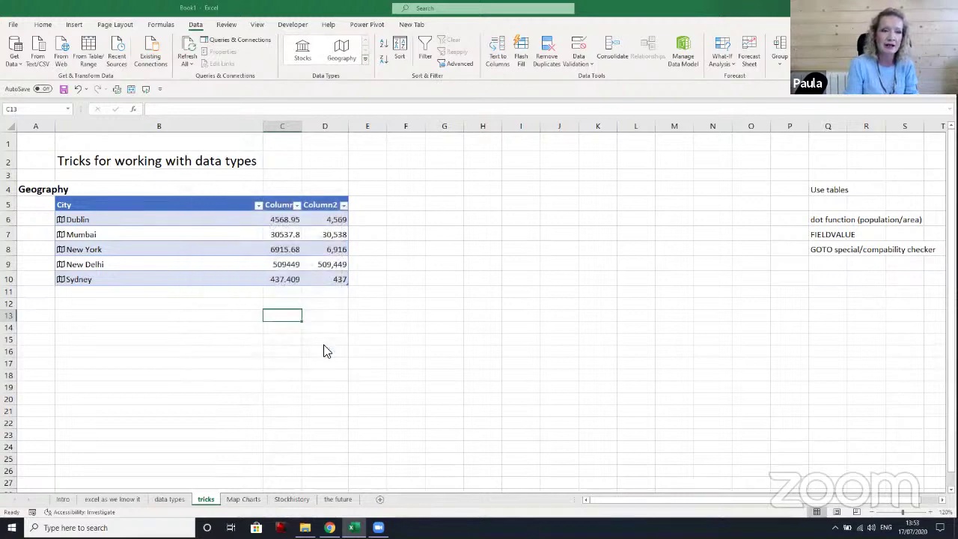
{"action": "left_click", "coordinate": [13, 26]}
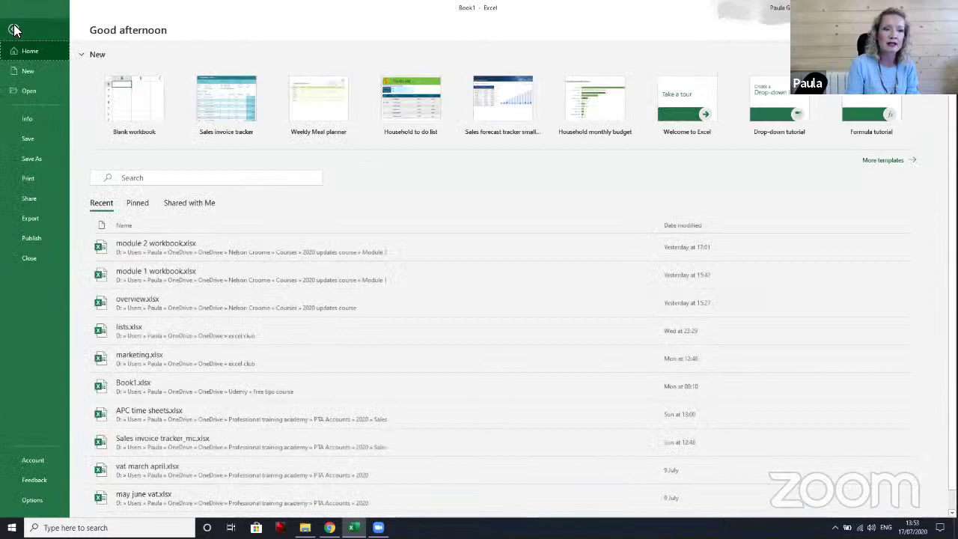
{"action": "left_click", "coordinate": [26, 122]}
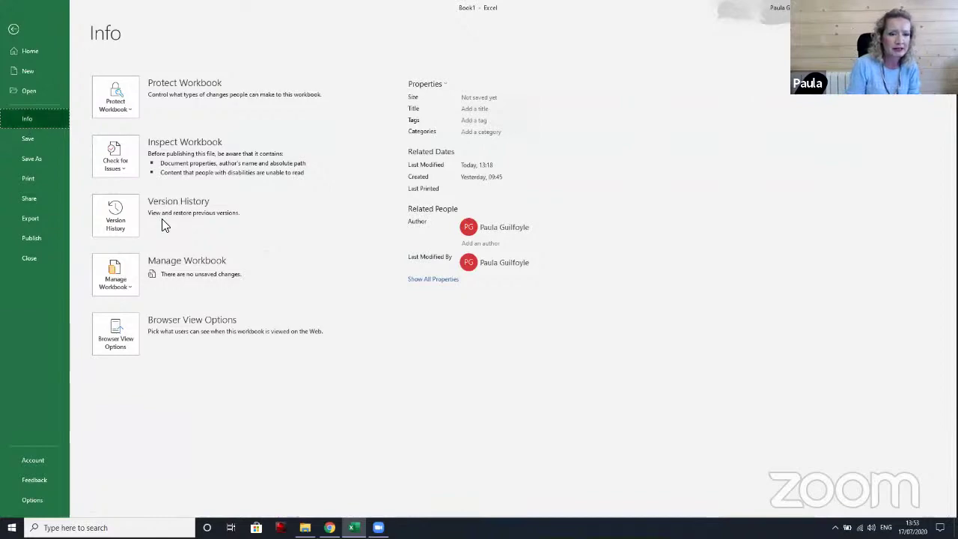
{"action": "left_click", "coordinate": [13, 32]}
{"action": "left_click", "coordinate": [12, 22]}
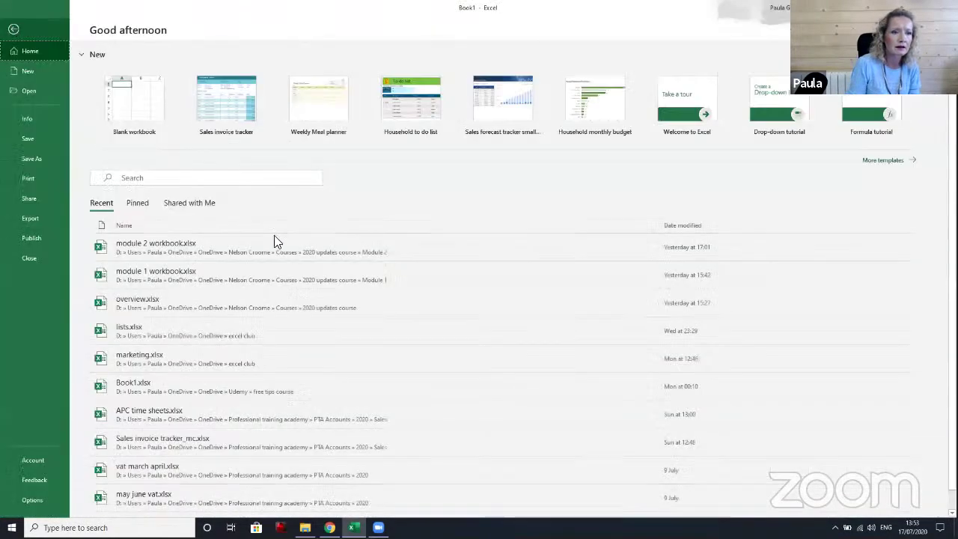
{"action": "left_click", "coordinate": [38, 117]}
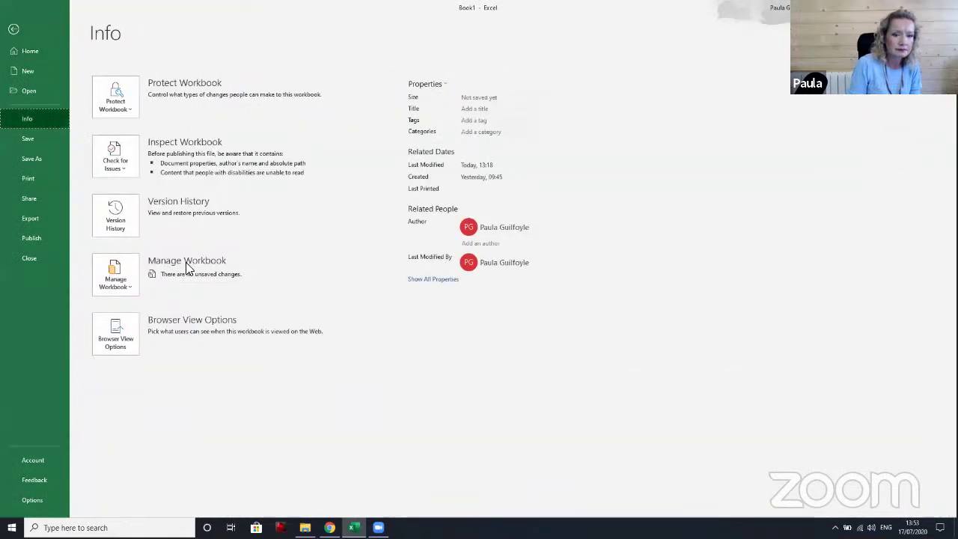
{"action": "left_click", "coordinate": [110, 155]}
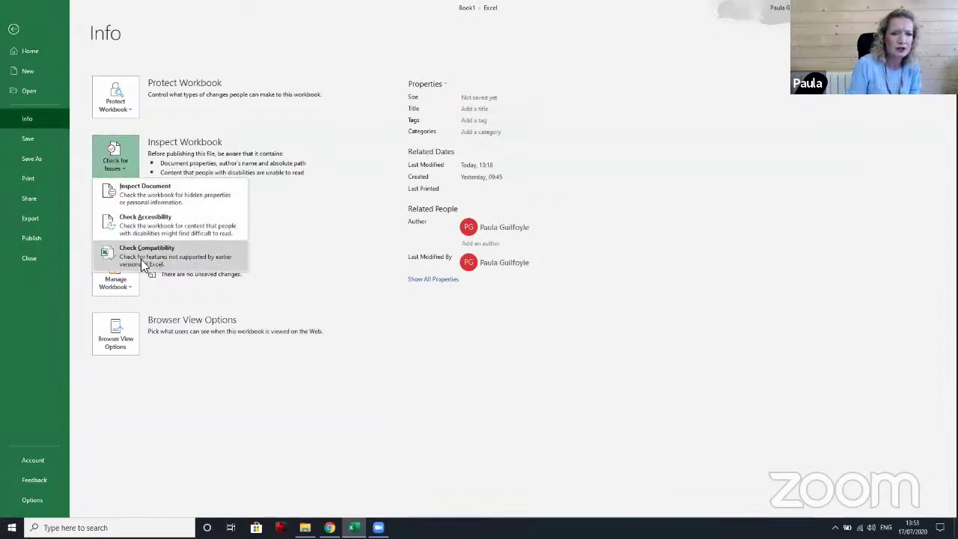
{"action": "left_click", "coordinate": [141, 259]}
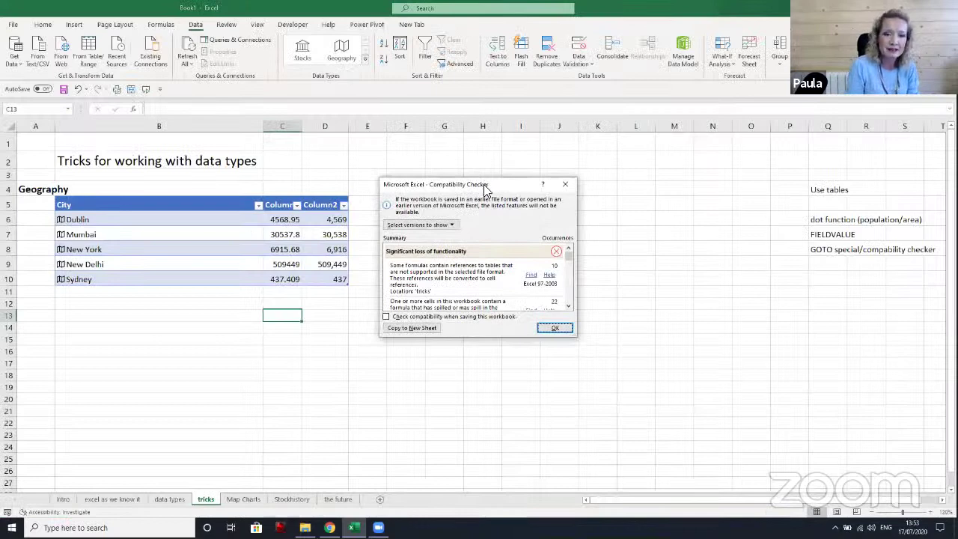
Move and enlarge the Compatibility Checker to review the 21 flagged issues
{"action": "left_click_drag", "start_coordinate": [484, 190], "coordinate": [341, 142]}
{"action": "left_click_drag", "start_coordinate": [430, 288], "coordinate": [466, 359]}
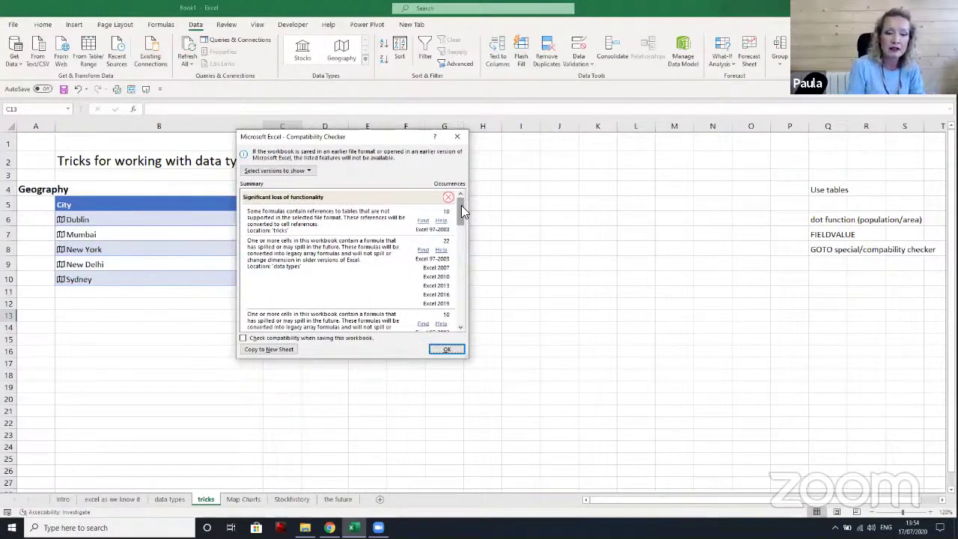
{"action": "left_click_drag", "start_coordinate": [461, 206], "coordinate": [461, 227]}
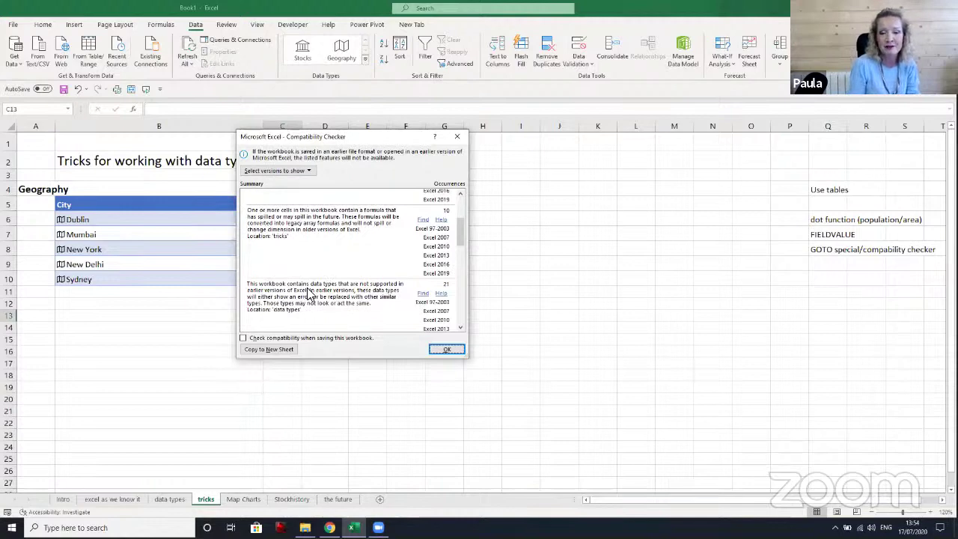
Close the Compatibility Checker and go to the 'data types' sheet with Ctrl+Page Up
{"action": "key", "text": "Return"}
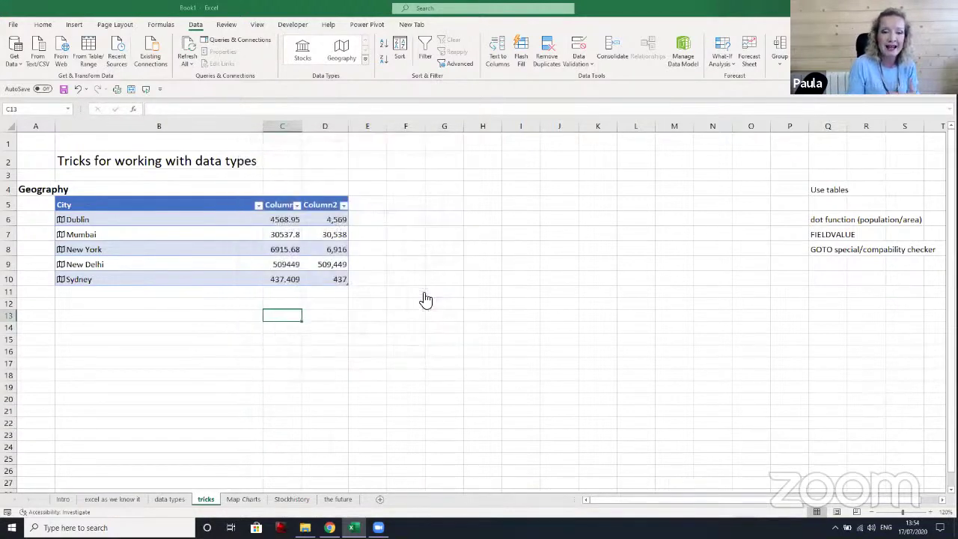
{"action": "key", "text": "ctrl+Page_Up"}
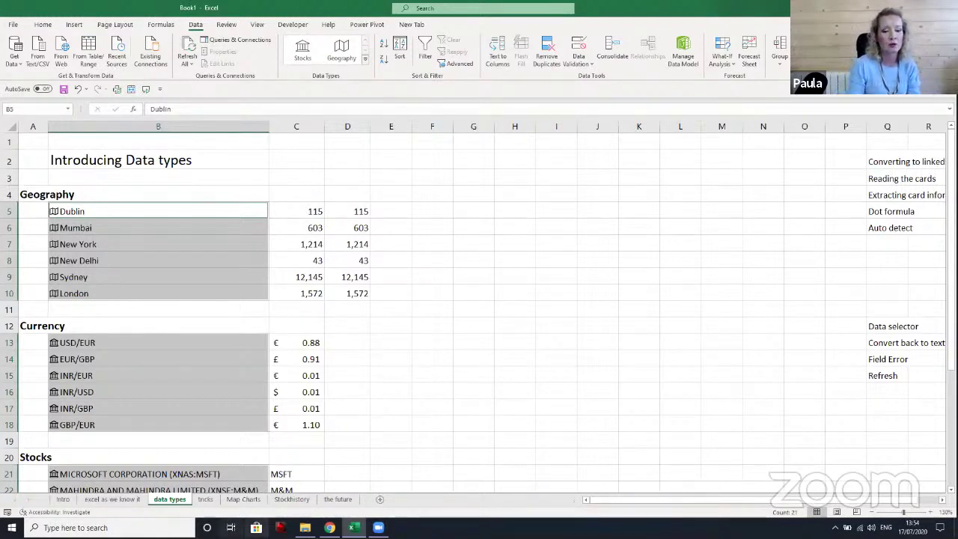
On the Map Charts sheet, turn the Region list B5:B30 into a table with headers
{"action": "left_click", "coordinate": [245, 500]}
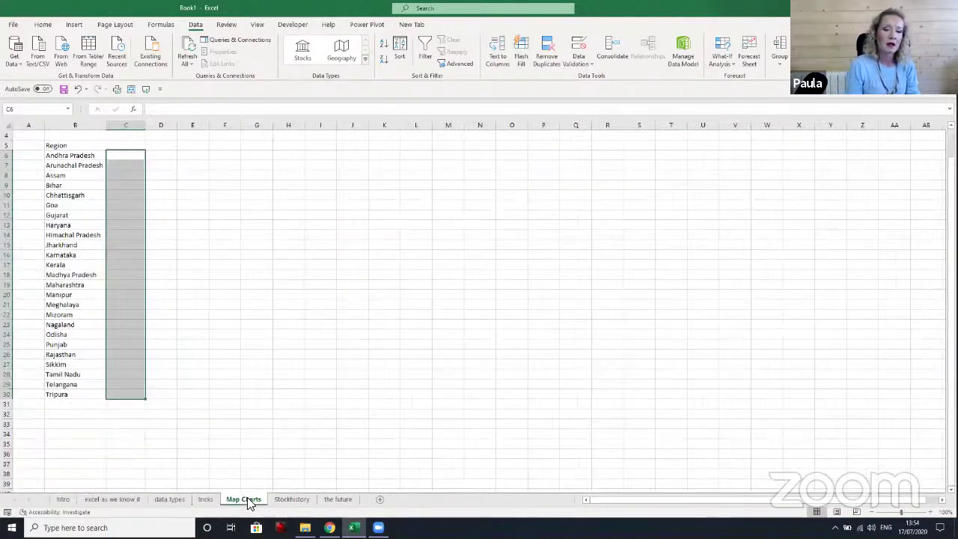
{"action": "left_click", "coordinate": [267, 174]}
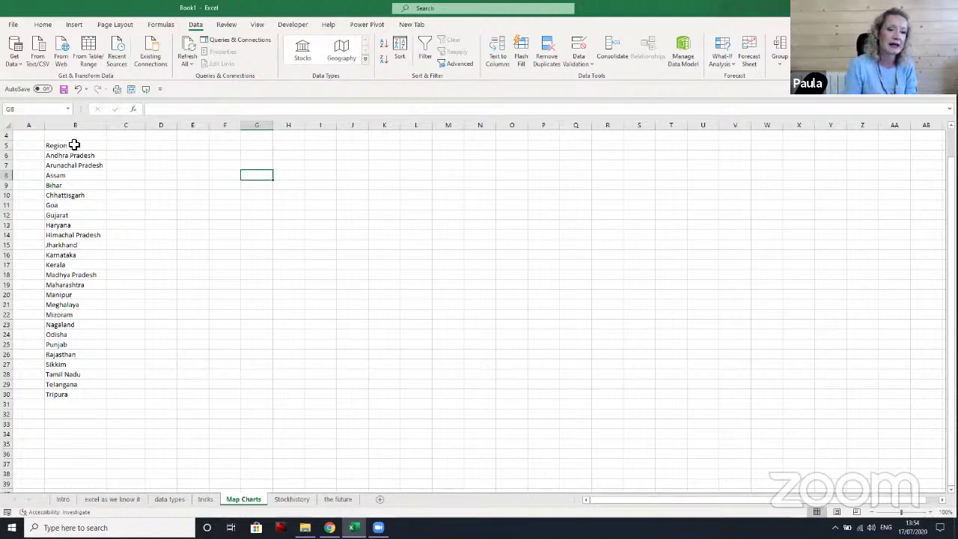
{"action": "left_click_drag", "start_coordinate": [74, 145], "coordinate": [64, 342]}
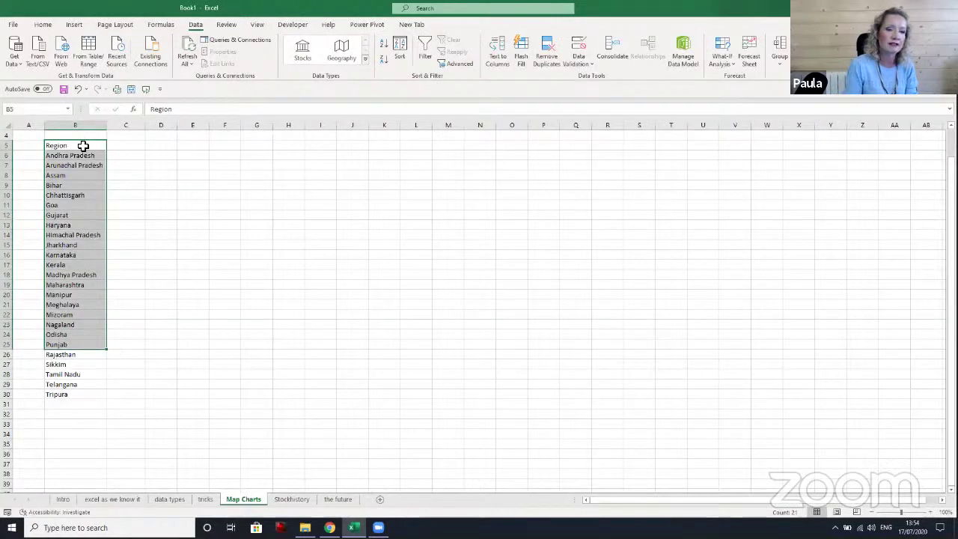
{"action": "left_click_drag", "start_coordinate": [82, 145], "coordinate": [63, 403]}
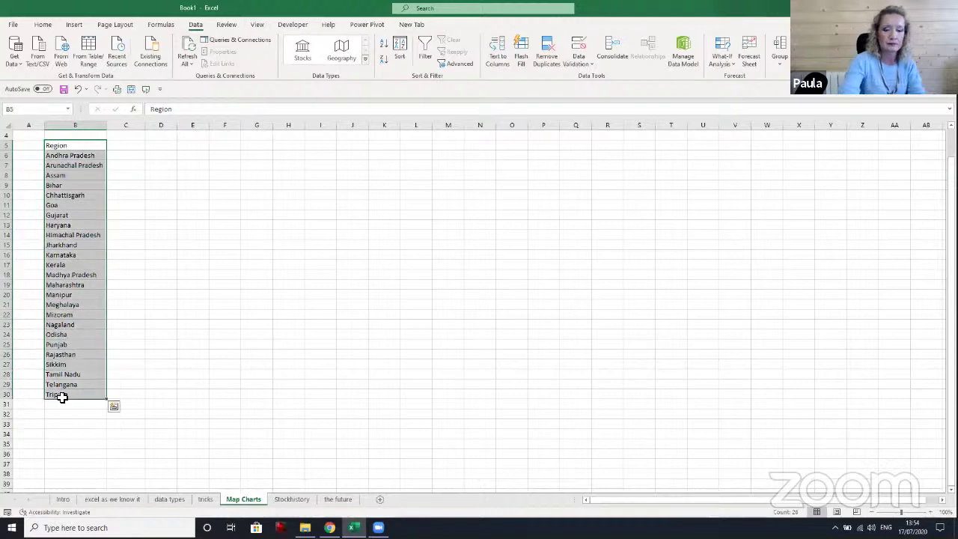
{"action": "key", "text": "ctrl+t"}
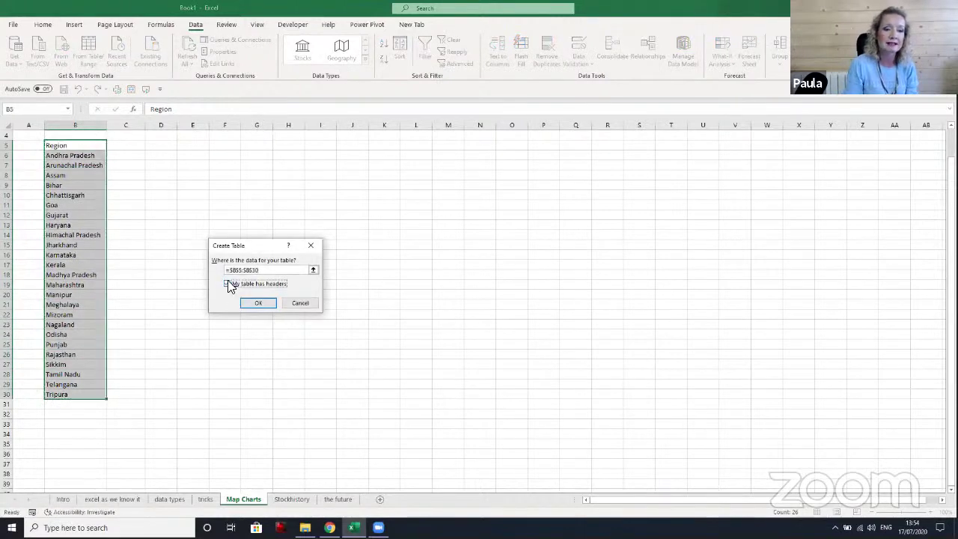
{"action": "left_click", "coordinate": [259, 303]}
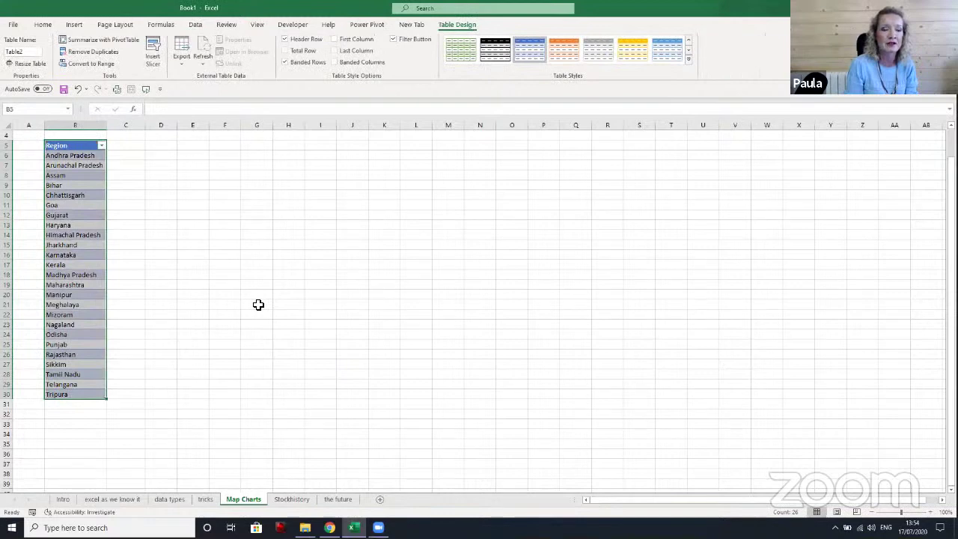
Convert the regions to the Geography data type and add a Population column
{"action": "left_click", "coordinate": [42, 25]}
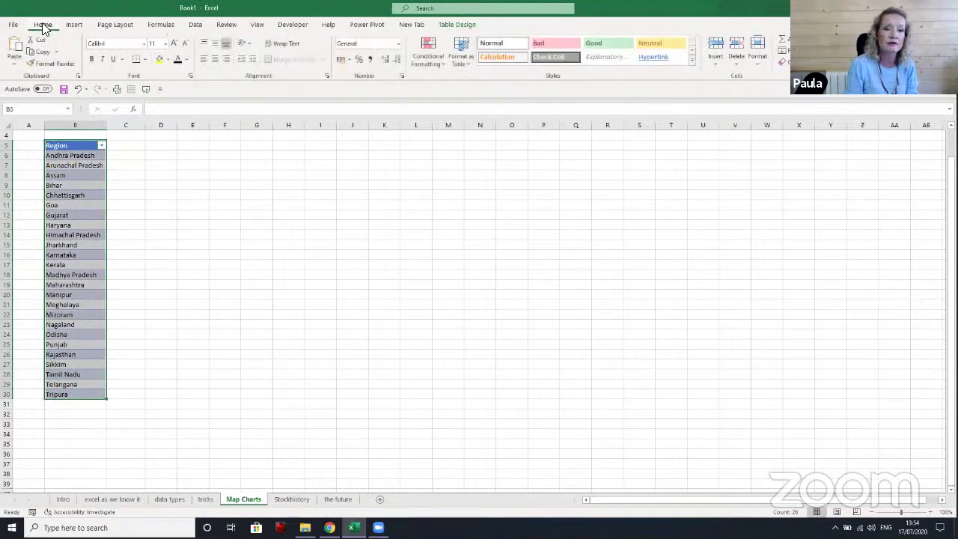
{"action": "left_click", "coordinate": [193, 25]}
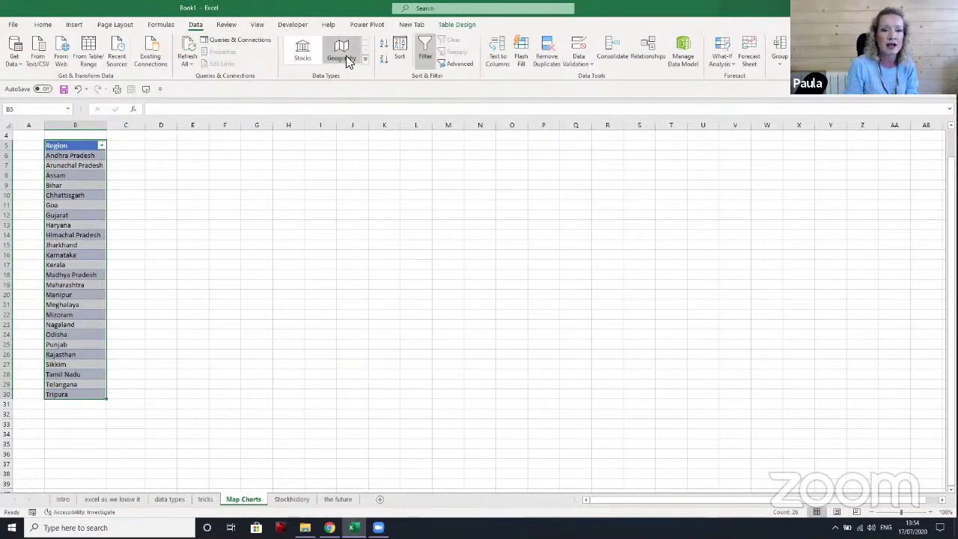
{"action": "left_click", "coordinate": [347, 59]}
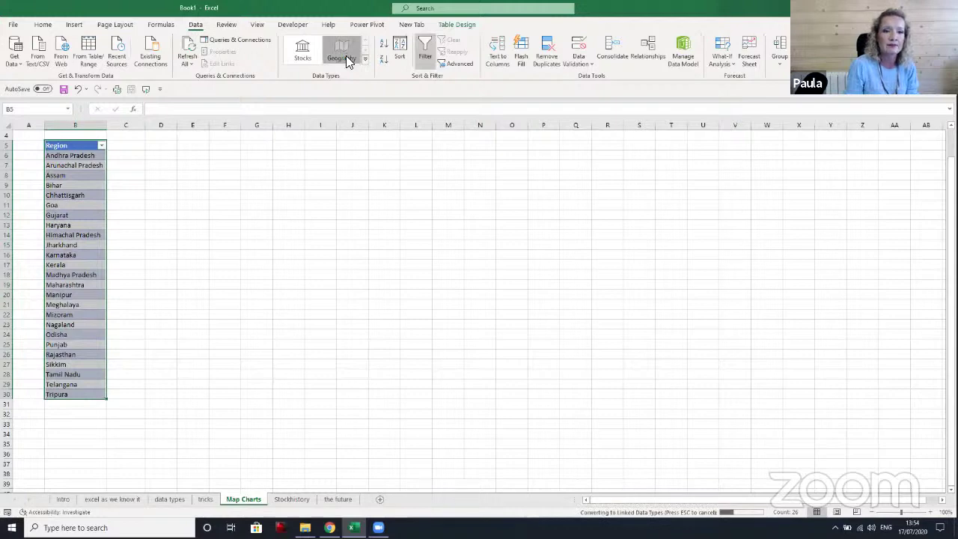
{"action": "left_click", "coordinate": [114, 138]}
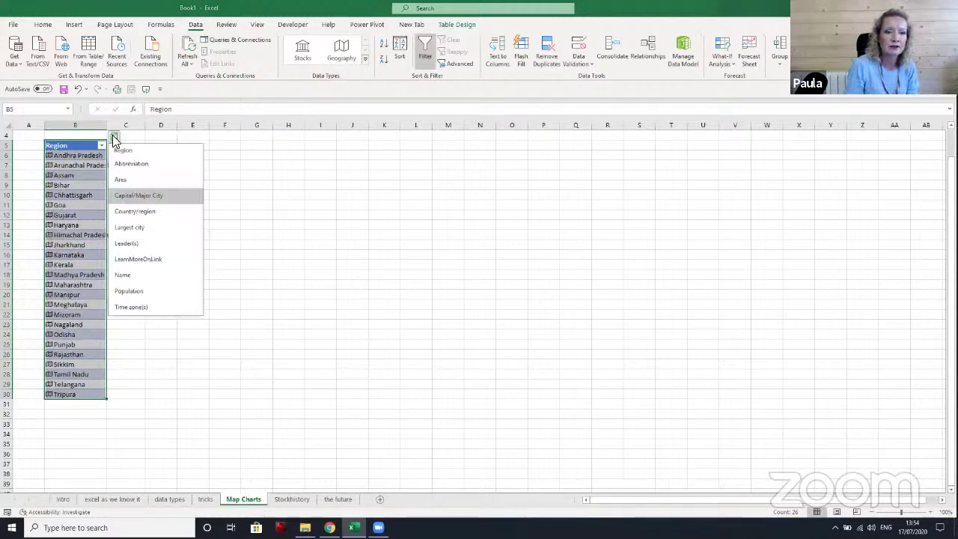
{"action": "left_click", "coordinate": [129, 291]}
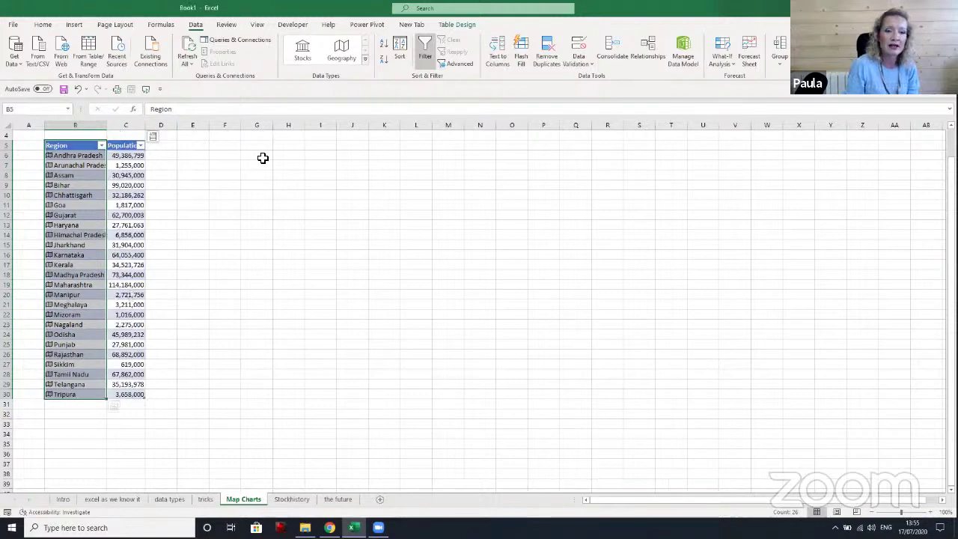
Widen columns B and C to show full names and populations, zoomed to 120%
{"action": "left_click_drag", "start_coordinate": [112, 126], "coordinate": [127, 126]}
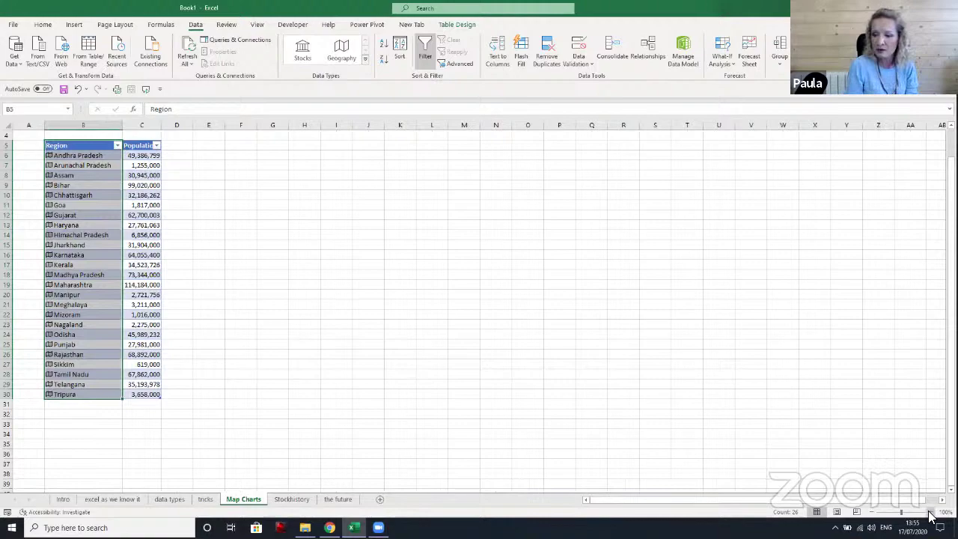
{"action": "left_click", "coordinate": [930, 512]}
{"action": "left_click", "coordinate": [930, 512]}
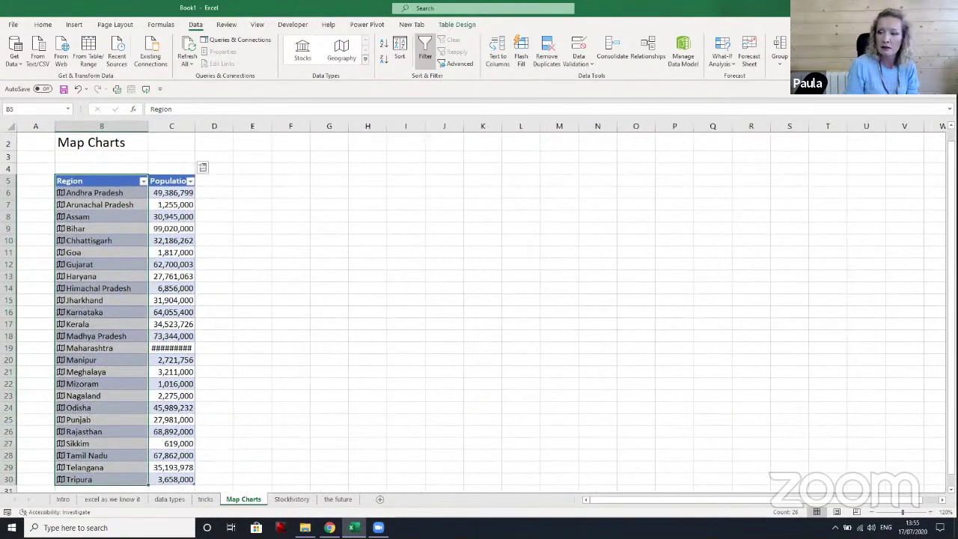
{"action": "scroll", "coordinate": [479, 307], "scroll_direction": "down", "scroll_amount": 1}
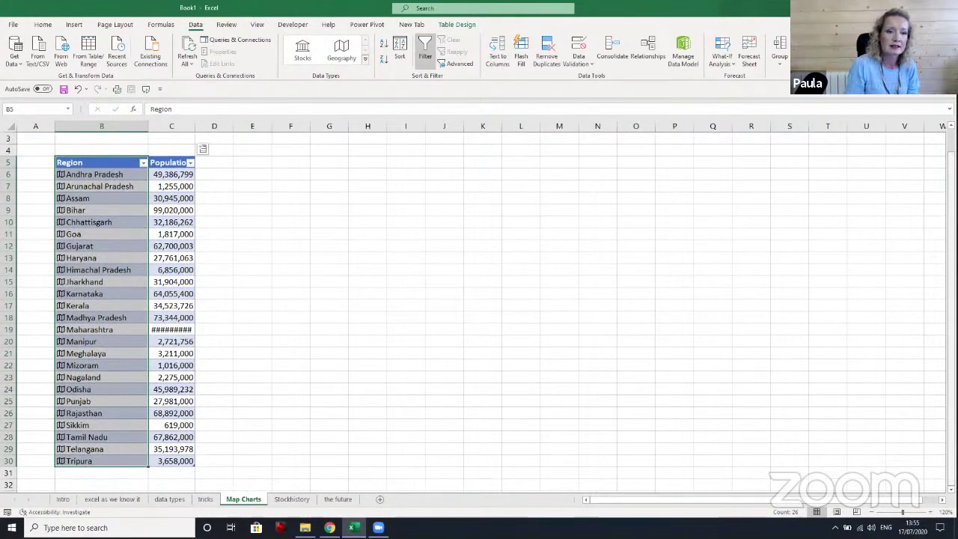
{"action": "double_click", "coordinate": [195, 126]}
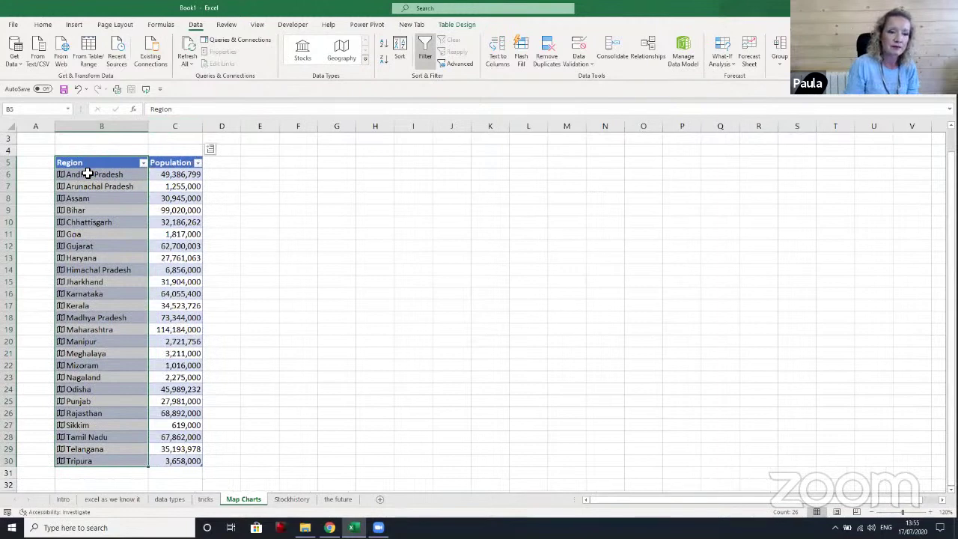
Insert a Filled Map, then delete the chart that shows a data error
{"action": "left_click", "coordinate": [72, 24]}
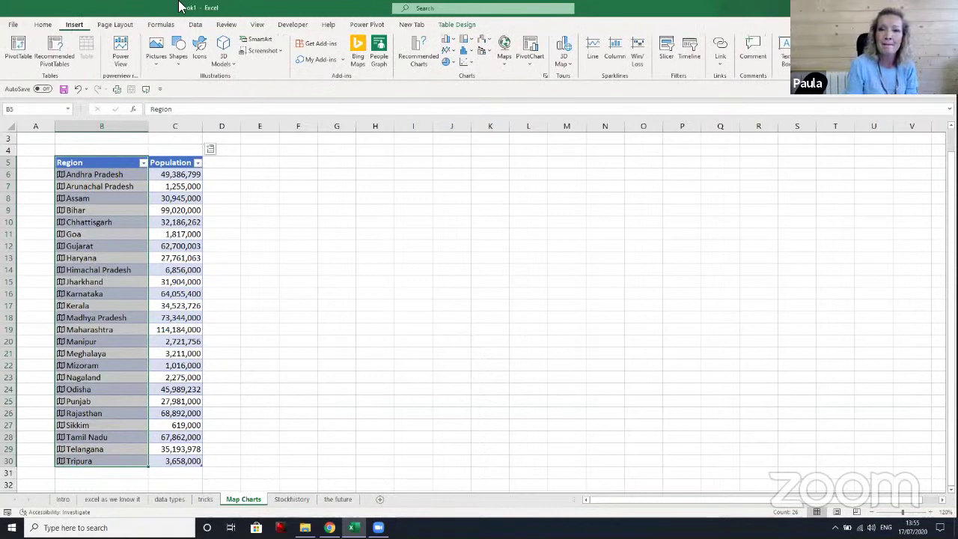
{"action": "left_click", "coordinate": [505, 52]}
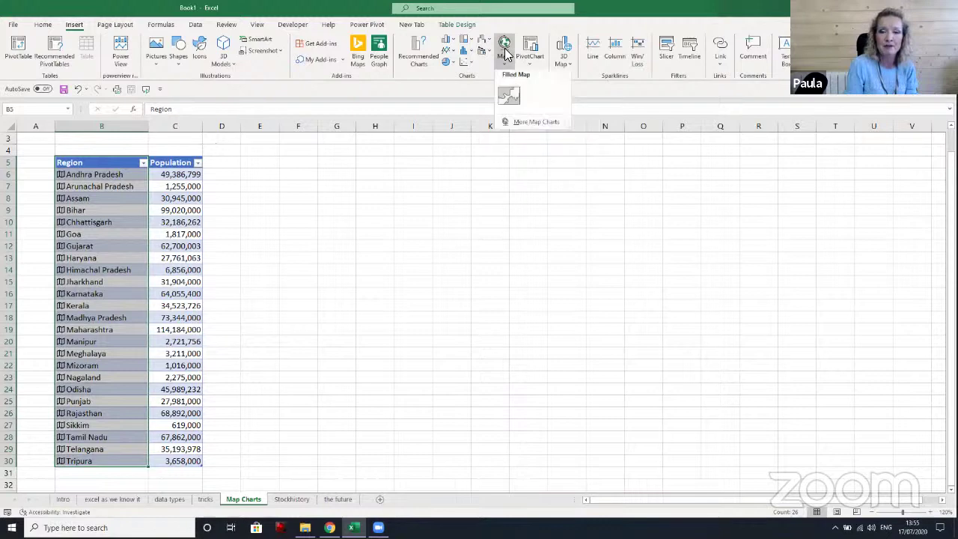
{"action": "left_click", "coordinate": [508, 95]}
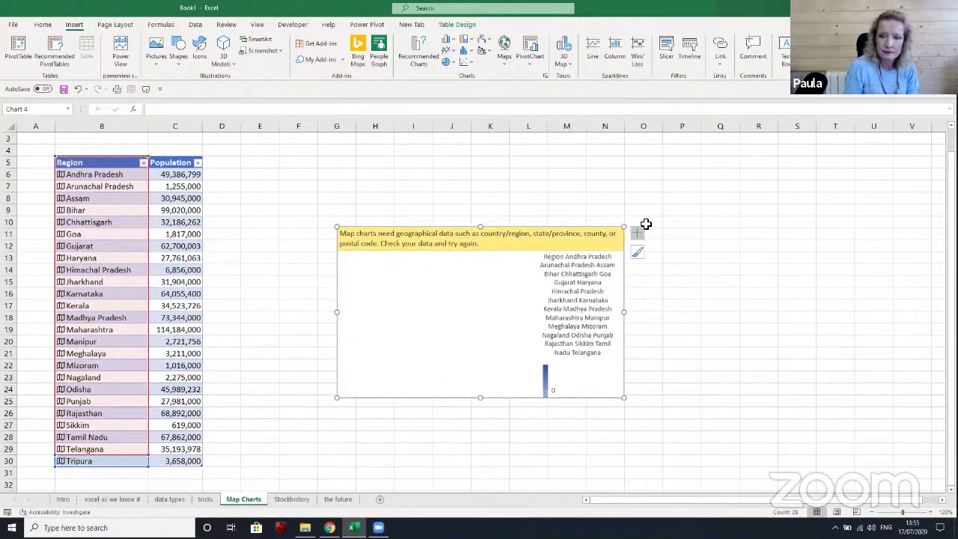
{"action": "left_click", "coordinate": [573, 175]}
{"action": "left_click", "coordinate": [423, 243]}
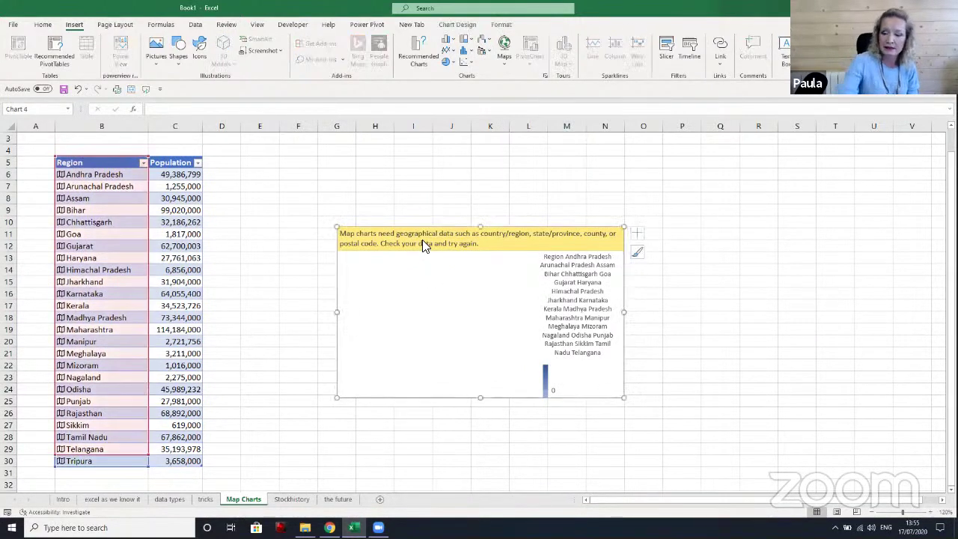
{"action": "key", "text": "Delete"}
Insert a Filled Map of the Region and Population data B6:C30 and enlarge it
{"action": "left_click_drag", "start_coordinate": [102, 159], "coordinate": [183, 249]}
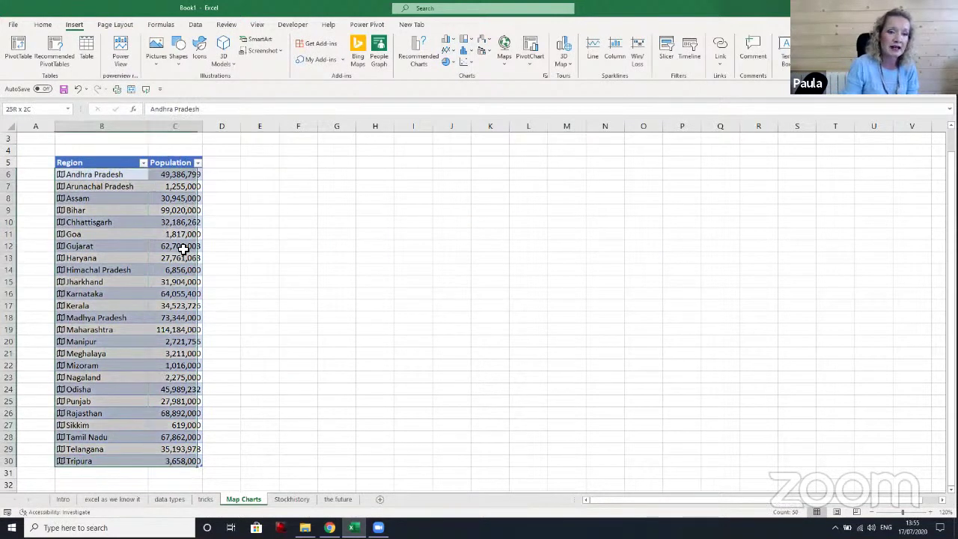
{"action": "left_click", "coordinate": [506, 54]}
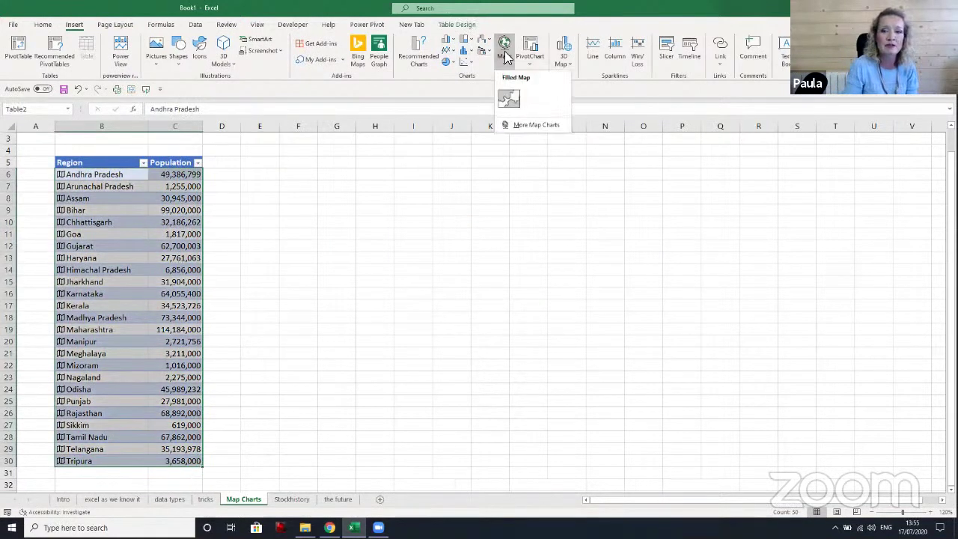
{"action": "left_click", "coordinate": [508, 102]}
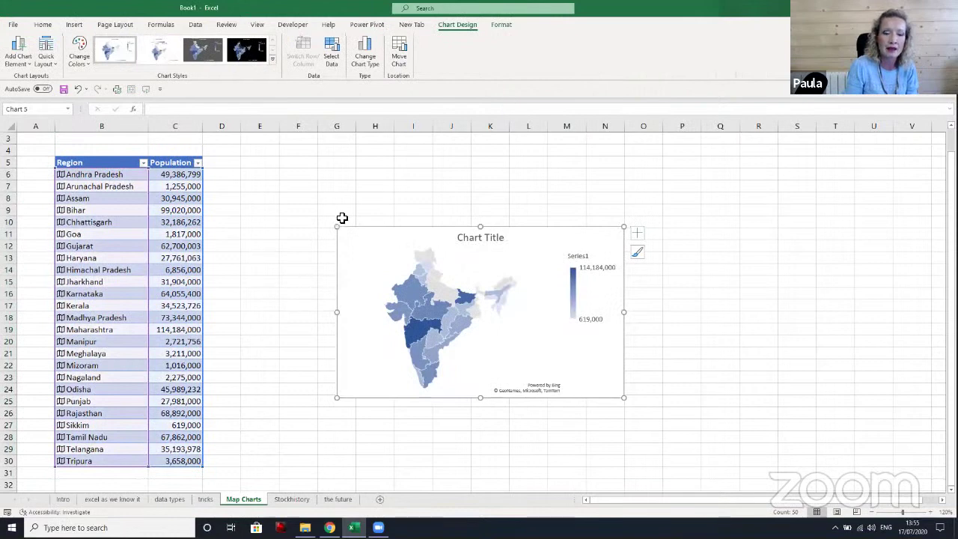
{"action": "left_click_drag", "start_coordinate": [338, 228], "coordinate": [223, 149]}
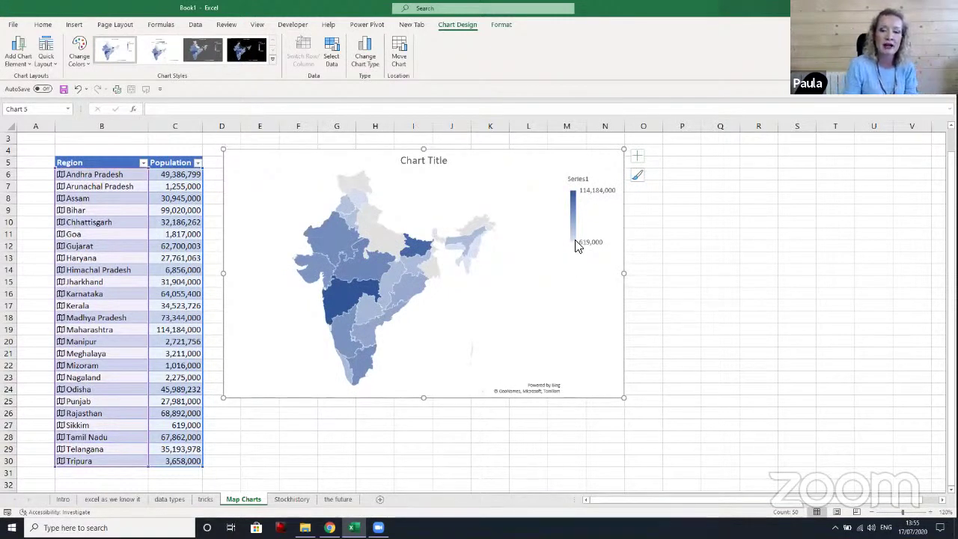
{"action": "mouse_move", "coordinate": [574, 244]}
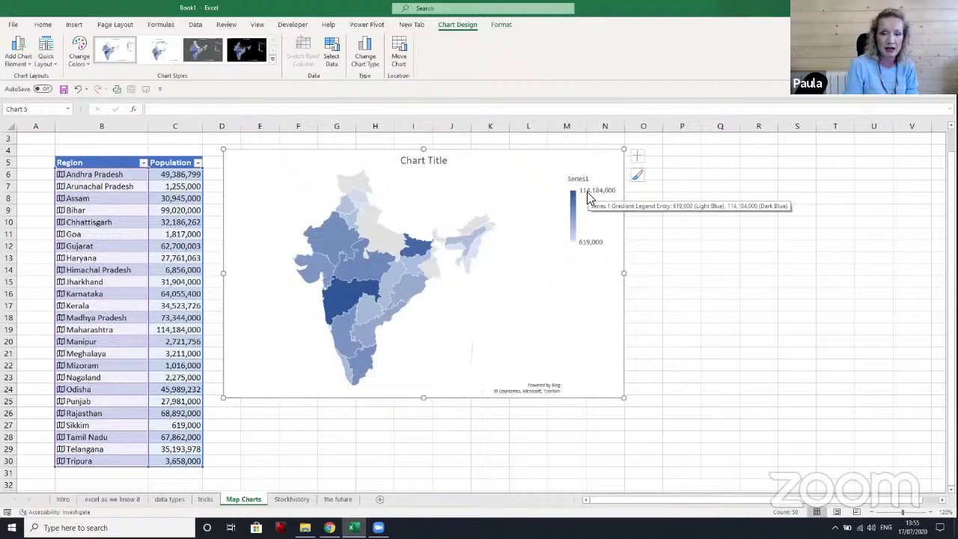
Open Format Data Series for the map and set the projection to Miller
{"action": "right_click", "coordinate": [352, 342]}
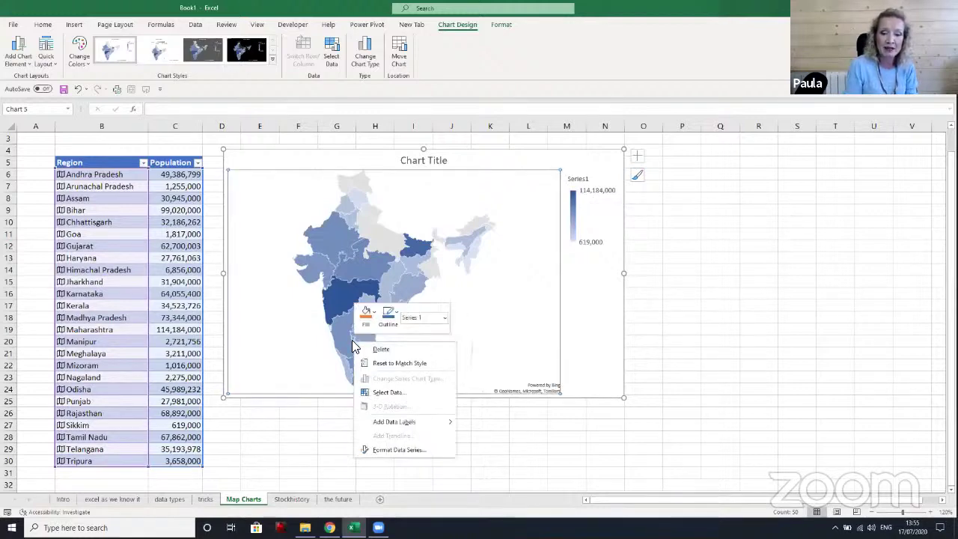
{"action": "left_click", "coordinate": [405, 450]}
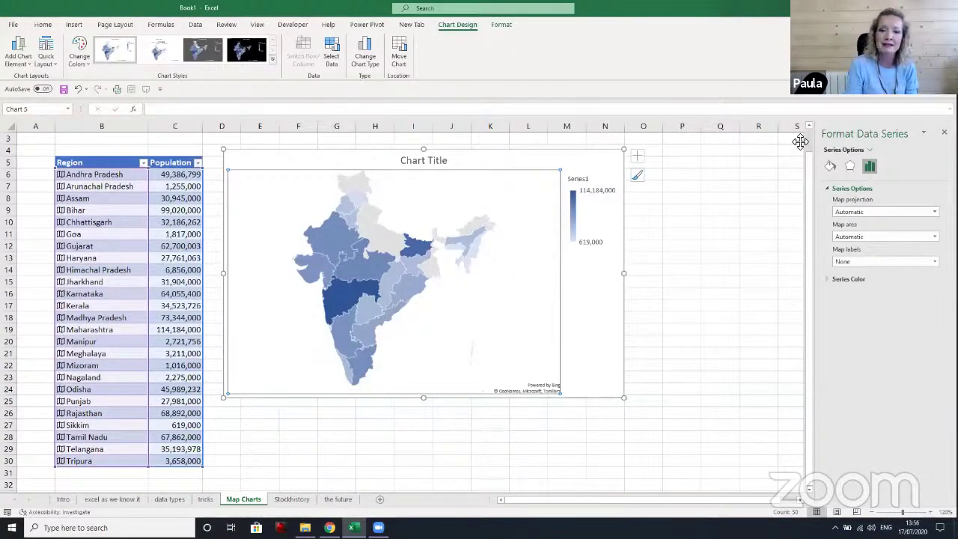
{"action": "left_click_drag", "start_coordinate": [577, 112], "coordinate": [577, 114]}
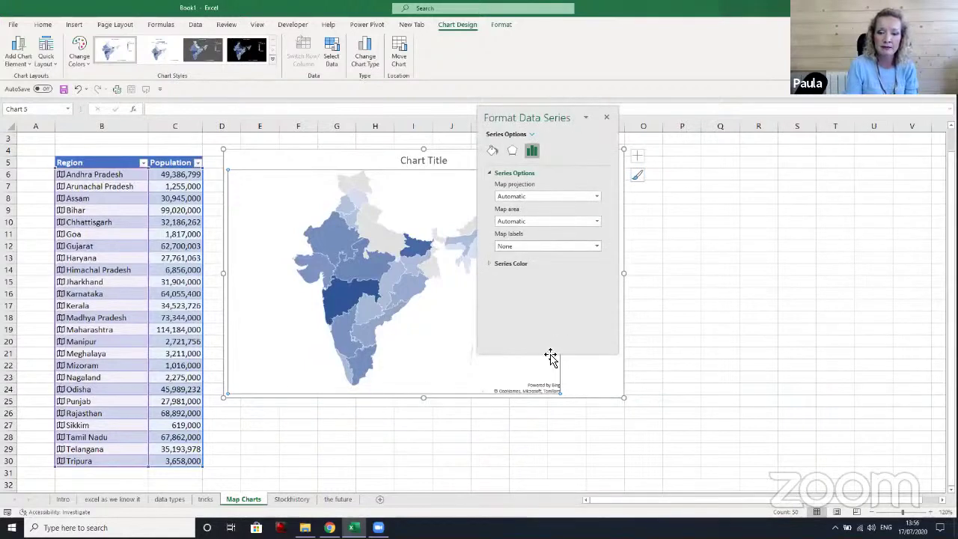
{"action": "left_click_drag", "start_coordinate": [546, 353], "coordinate": [545, 449]}
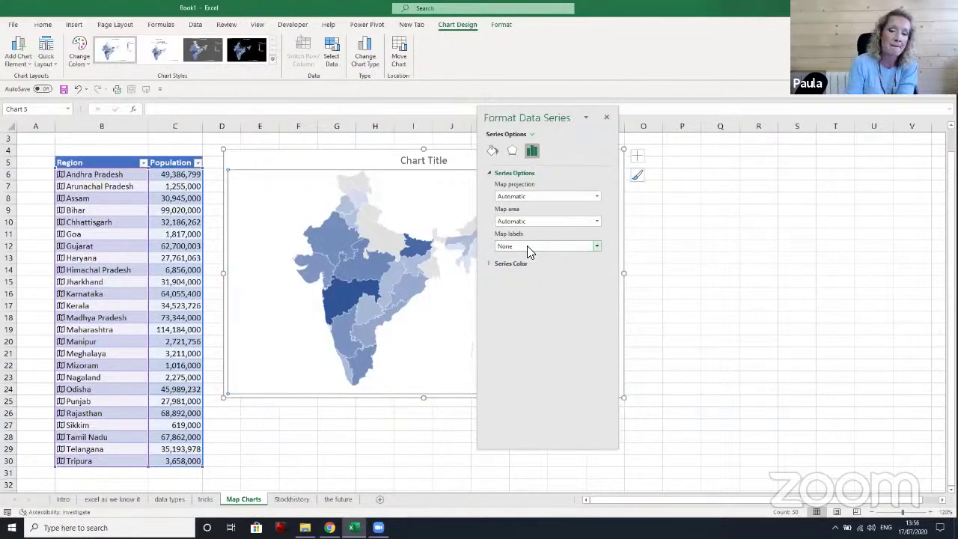
{"action": "left_click", "coordinate": [597, 196]}
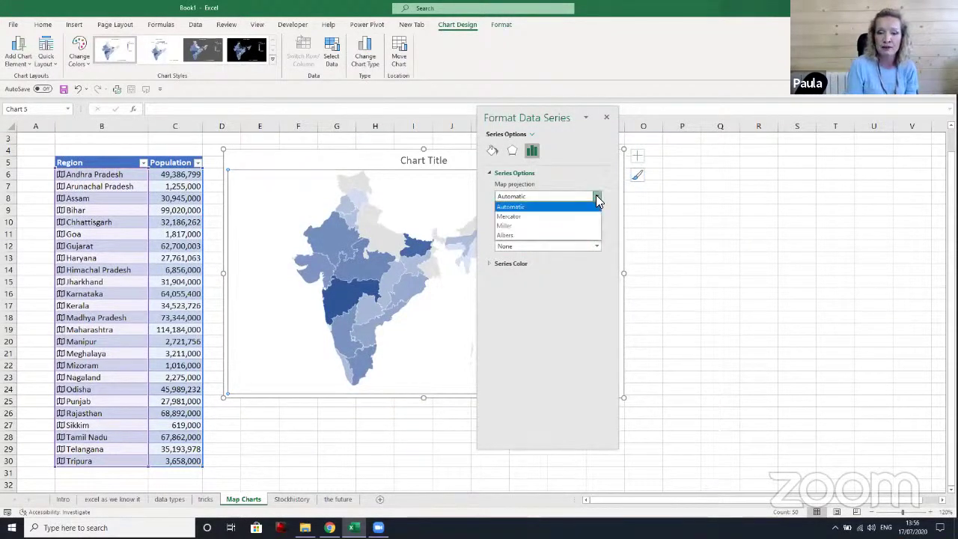
{"action": "left_click", "coordinate": [545, 226]}
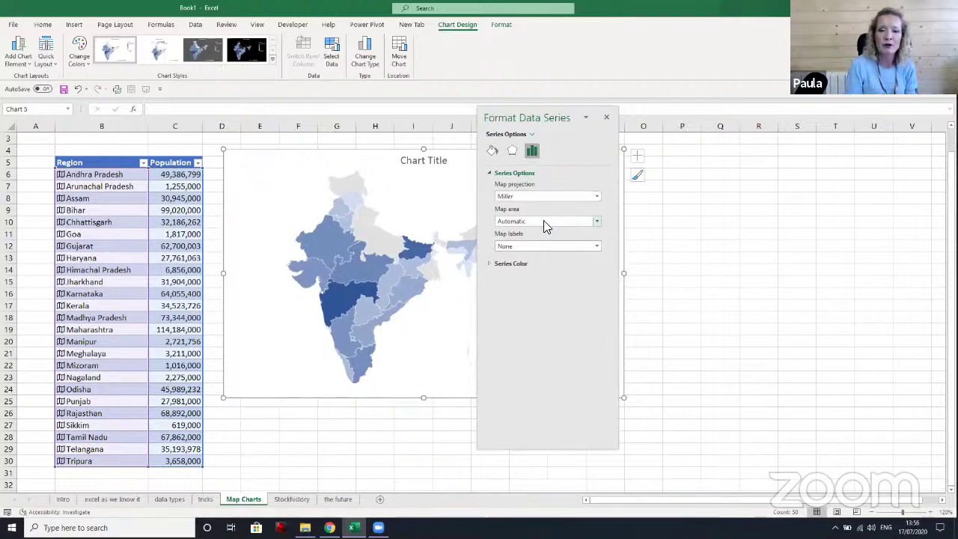
Set Map area to Only regions with data and Map labels to Show all
{"action": "left_click_drag", "start_coordinate": [551, 117], "coordinate": [658, 127]}
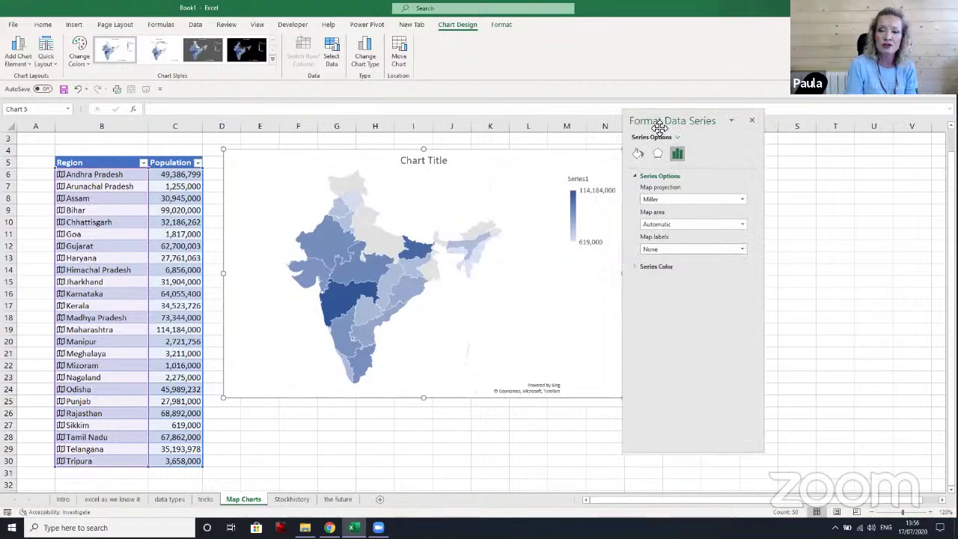
{"action": "left_click", "coordinate": [739, 224]}
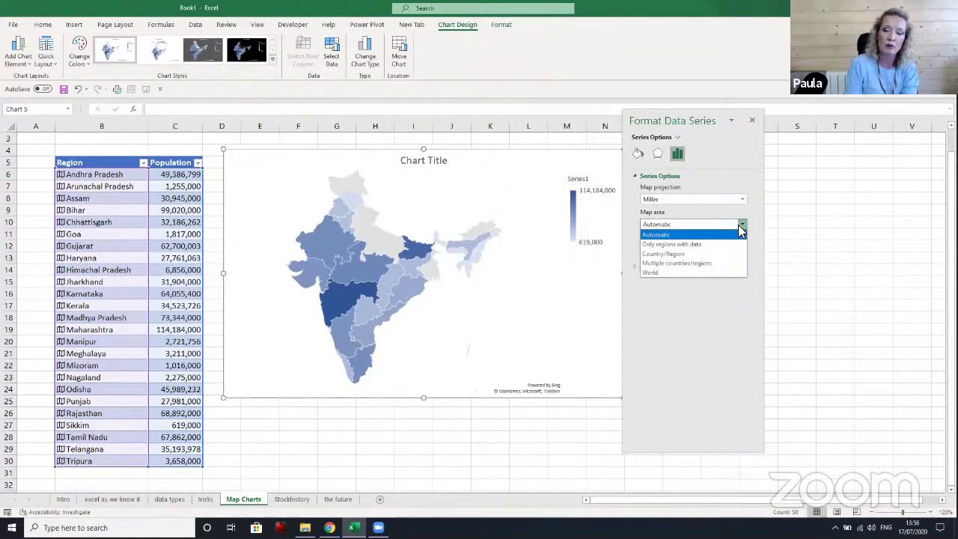
{"action": "left_click", "coordinate": [666, 269]}
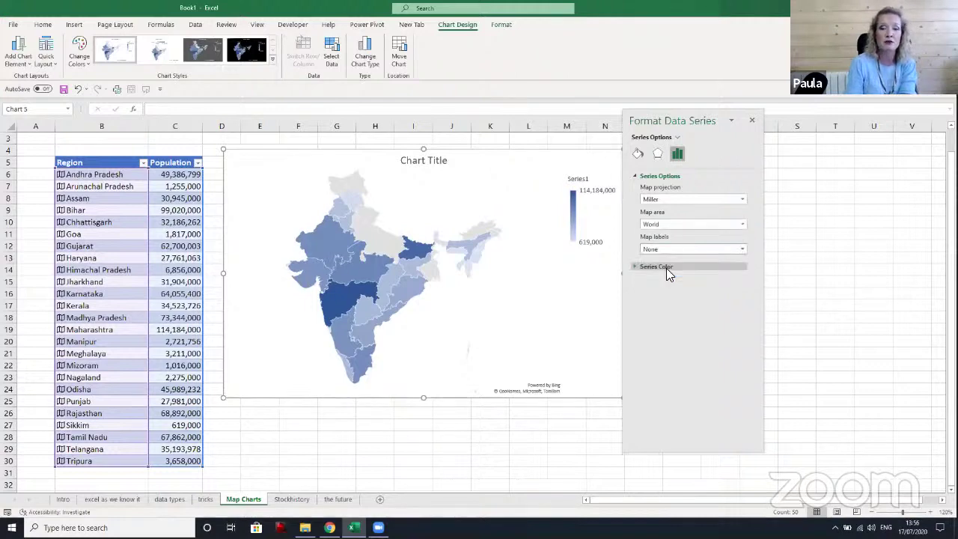
{"action": "left_click", "coordinate": [673, 224]}
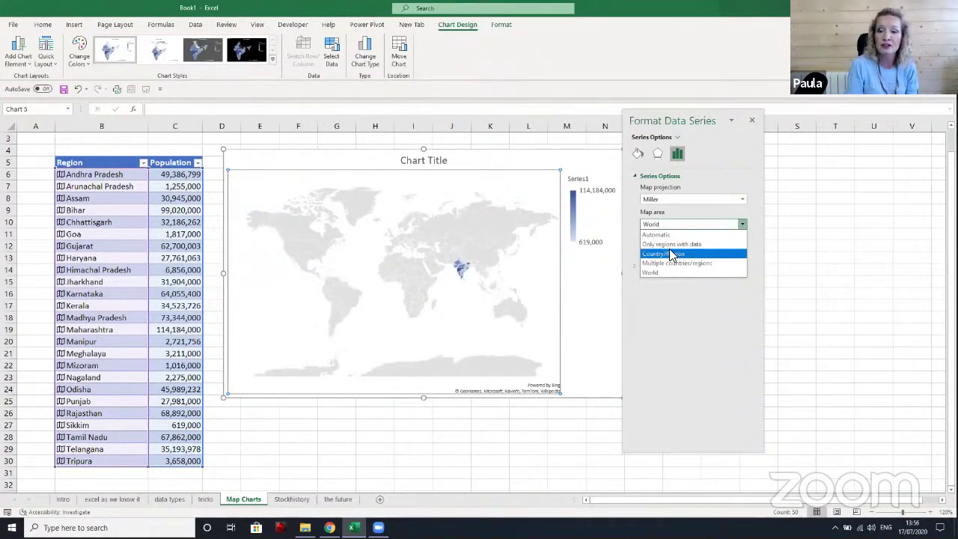
{"action": "left_click", "coordinate": [669, 251]}
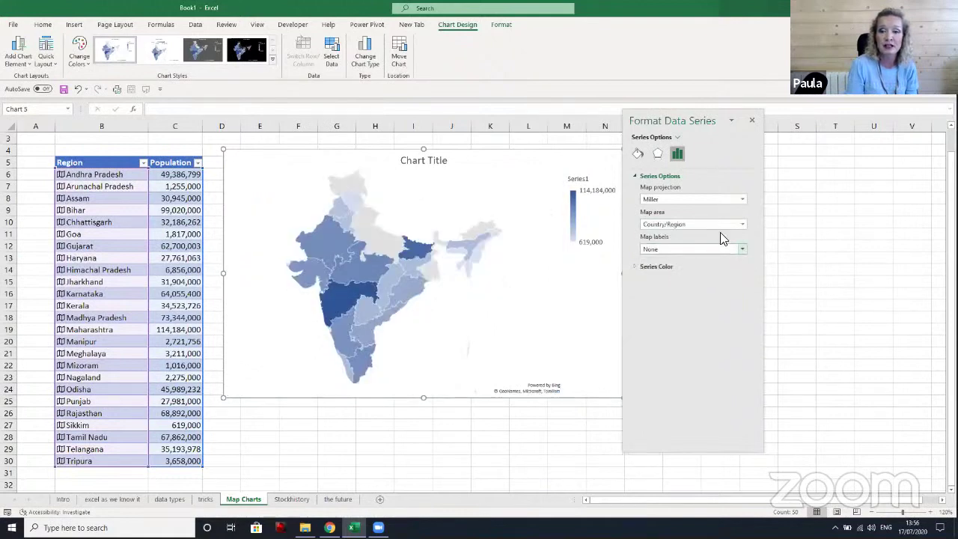
{"action": "left_click", "coordinate": [741, 223]}
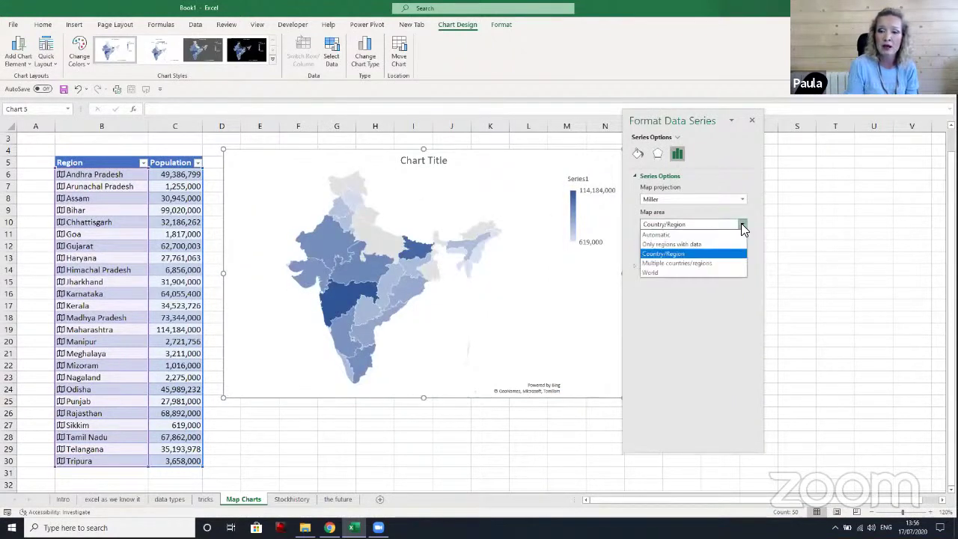
{"action": "left_click", "coordinate": [690, 244]}
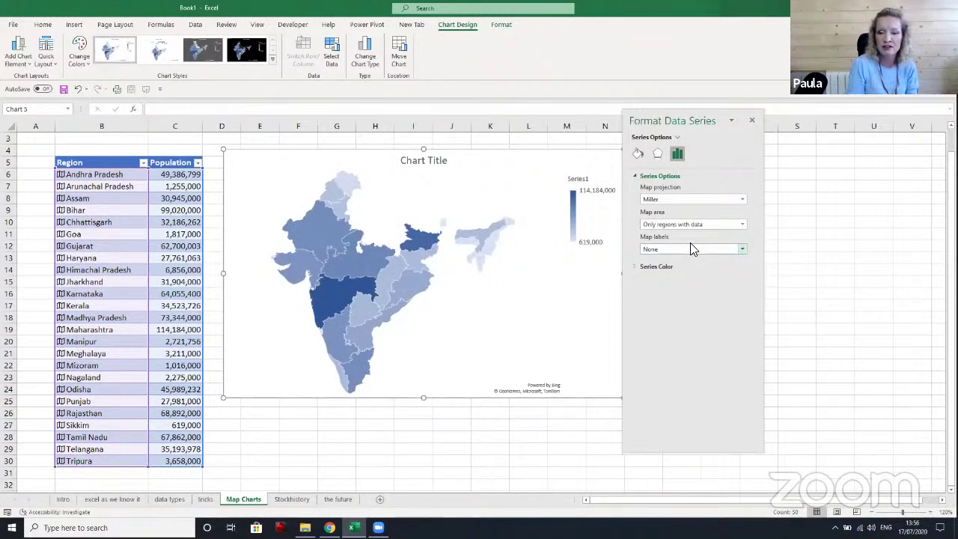
{"action": "left_click", "coordinate": [742, 250]}
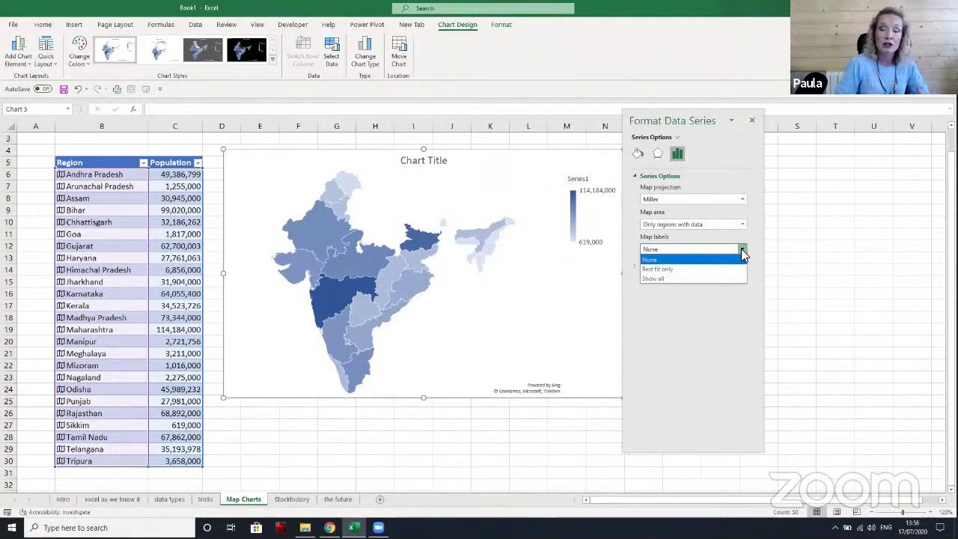
{"action": "left_click", "coordinate": [646, 277]}
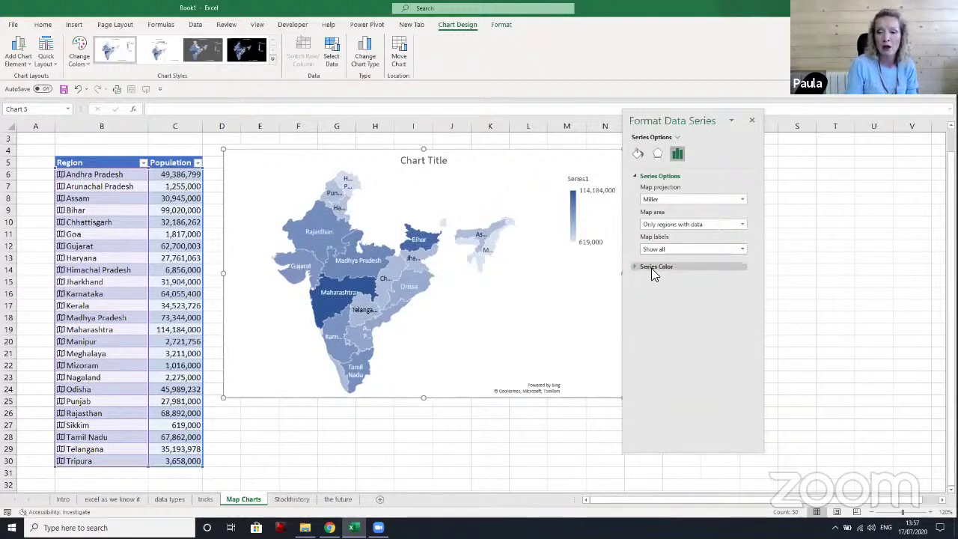
Set the map's Series Color to Diverging (3-color)
{"action": "left_click", "coordinate": [652, 270]}
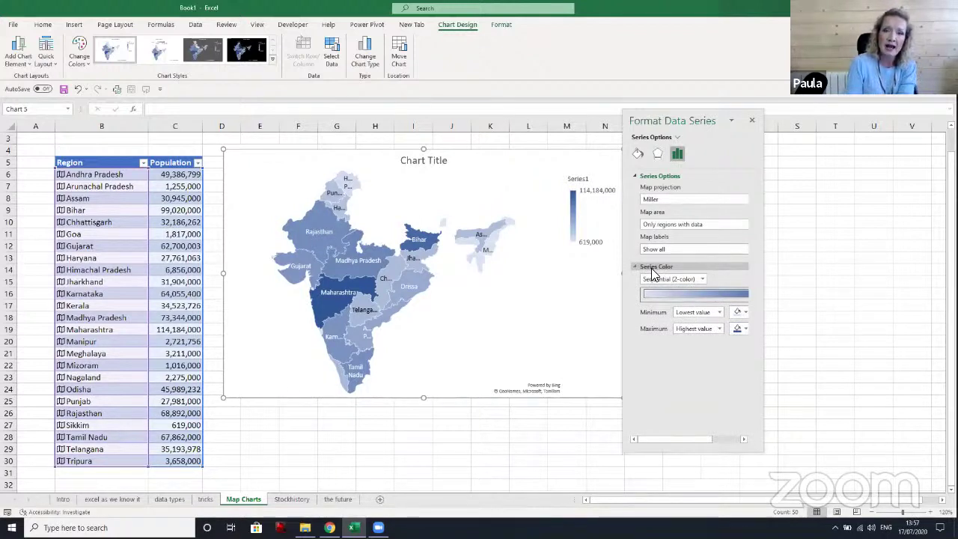
{"action": "left_click", "coordinate": [699, 278]}
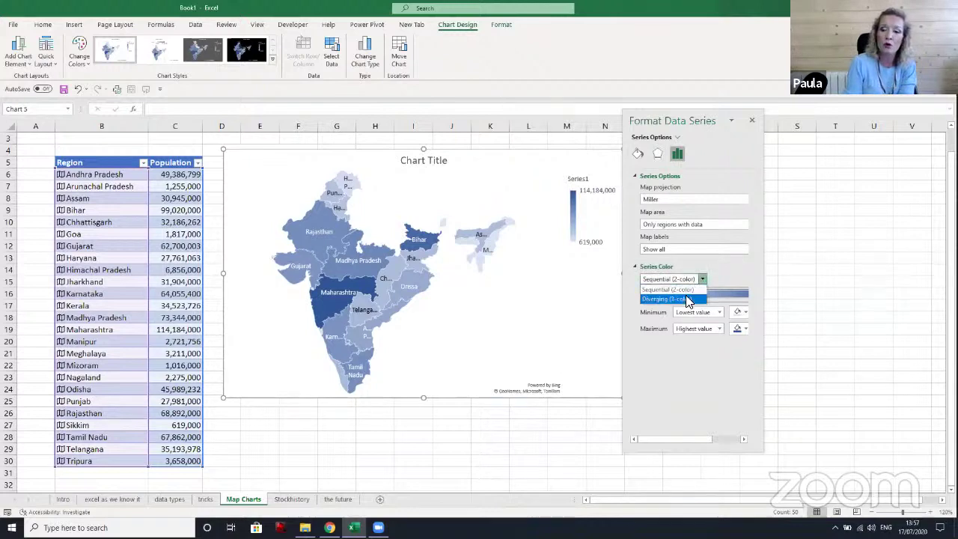
{"action": "left_click", "coordinate": [687, 298]}
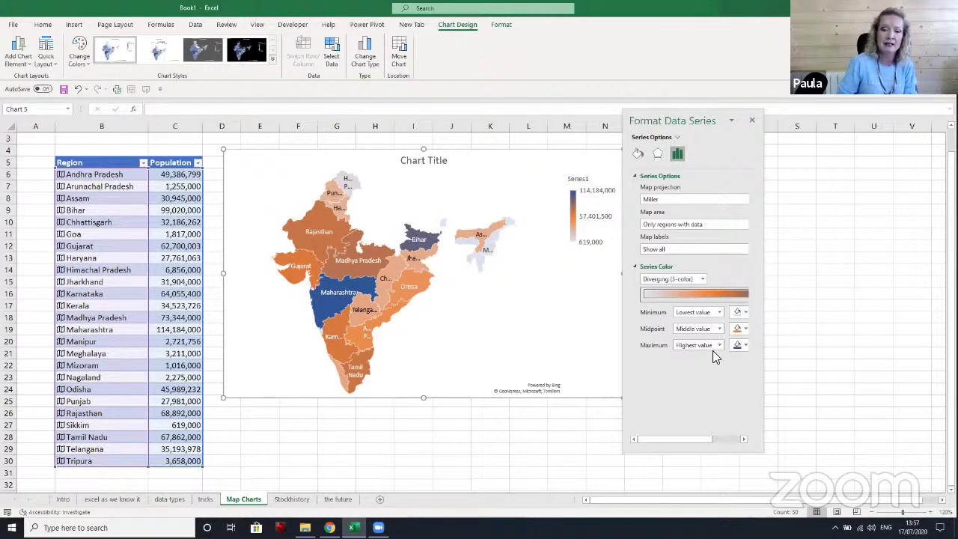
Change the chart title to 'Population'
{"action": "left_click", "coordinate": [422, 160]}
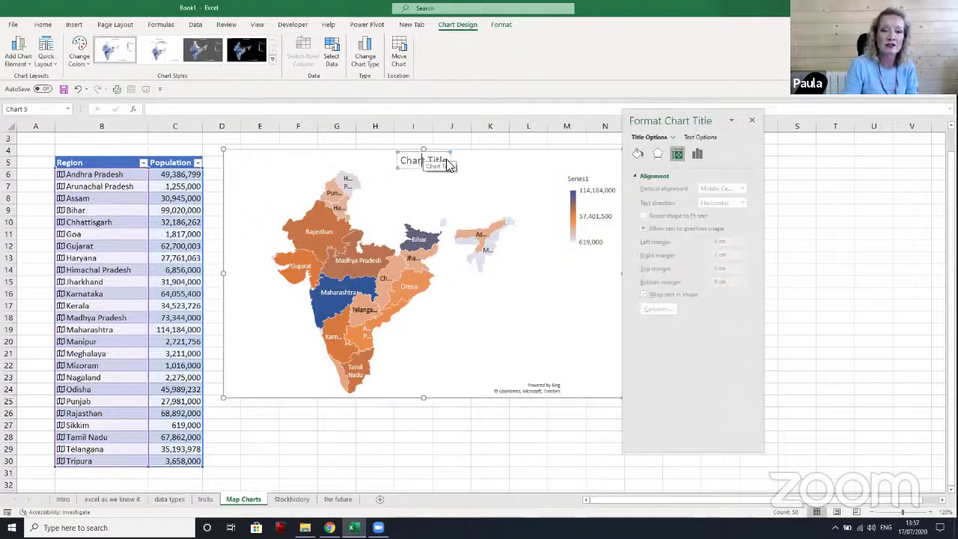
{"action": "left_click_drag", "start_coordinate": [449, 160], "coordinate": [393, 169]}
{"action": "type", "text": "Puplatio"}
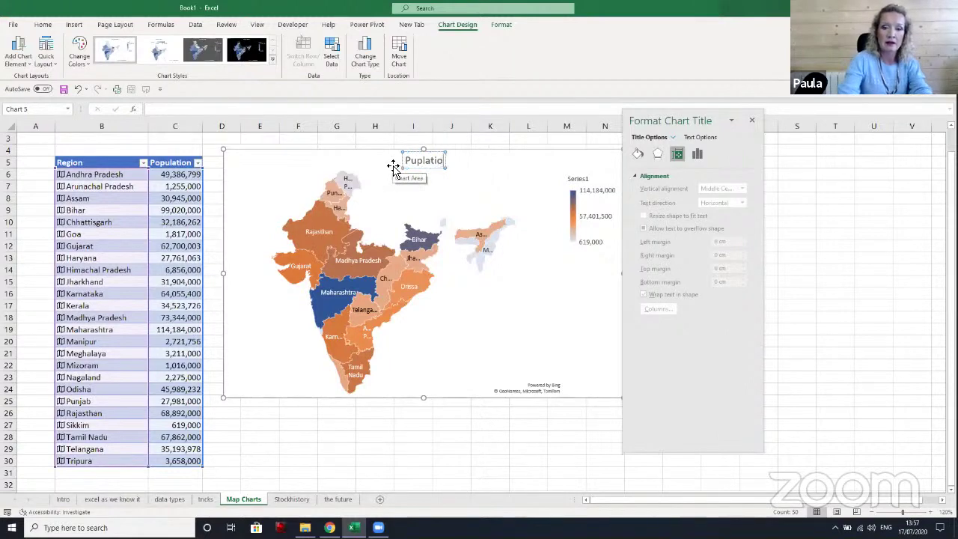
{"action": "key", "text": "BackSpace"}
{"action": "key", "text": "BackSpace"}
{"action": "key", "text": "BackSpace"}
{"action": "key", "text": "BackSpace"}
{"action": "type", "text": "op"}
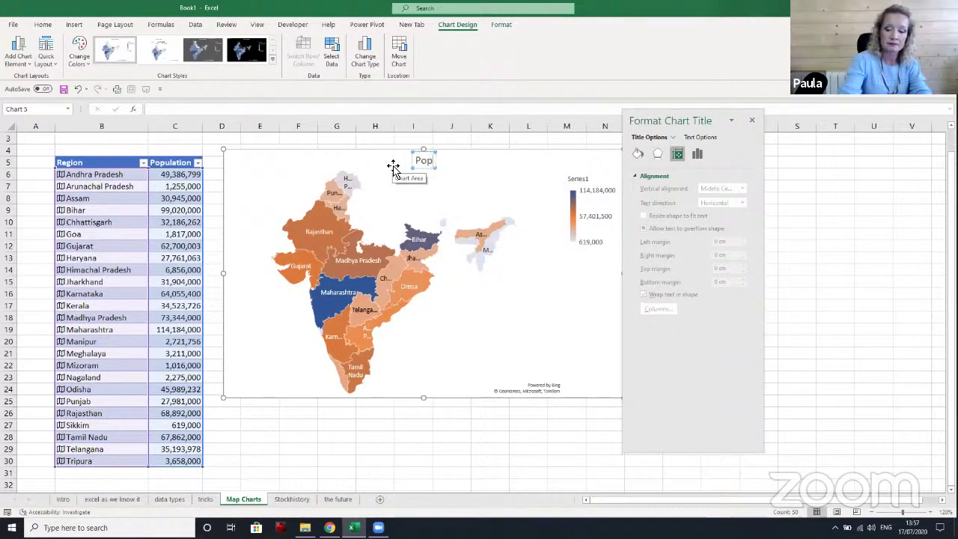
{"action": "type", "text": "ulation"}
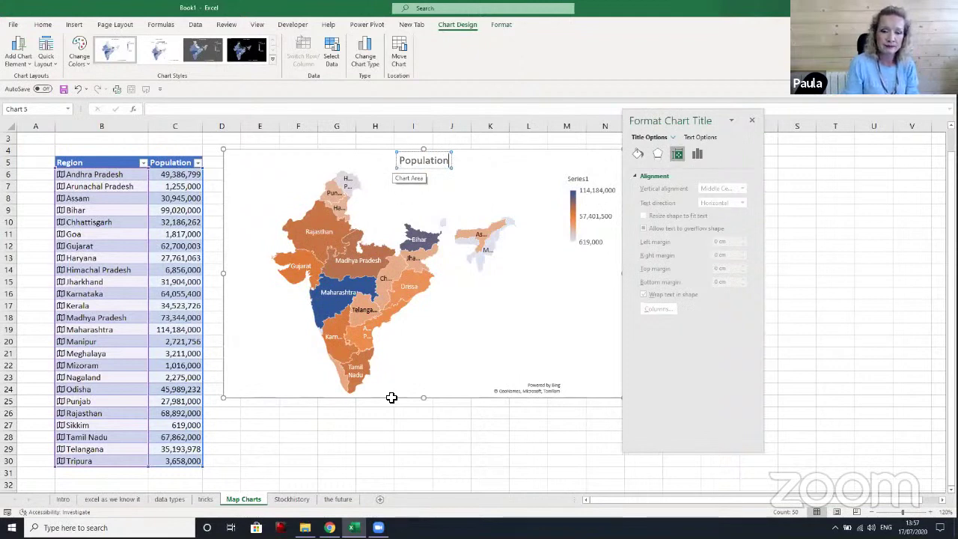
{"action": "left_click", "coordinate": [333, 436]}
Stretch the map chart down to about row 30 and close the formatting pane
{"action": "left_click", "coordinate": [252, 397]}
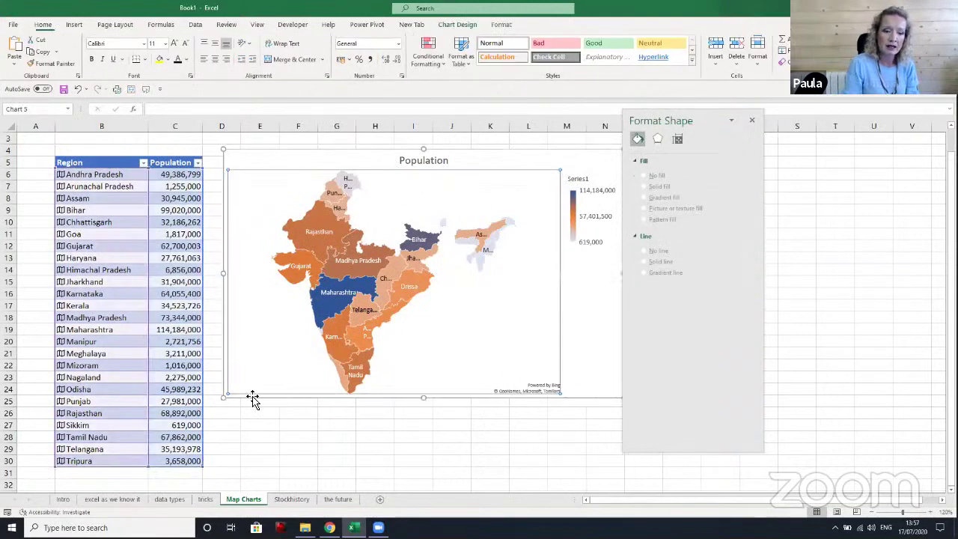
{"action": "left_click_drag", "start_coordinate": [225, 399], "coordinate": [239, 462]}
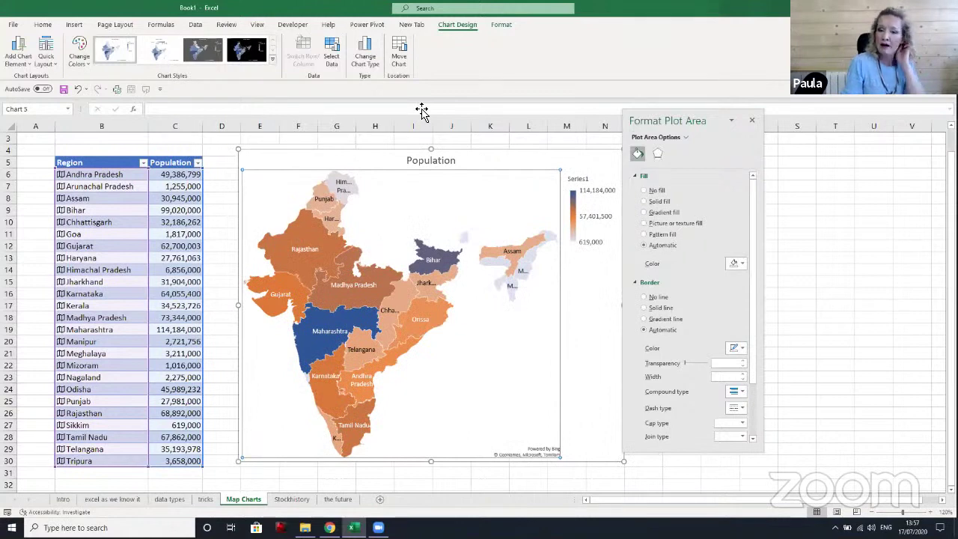
{"action": "left_click", "coordinate": [752, 121]}
{"action": "left_click", "coordinate": [597, 358]}
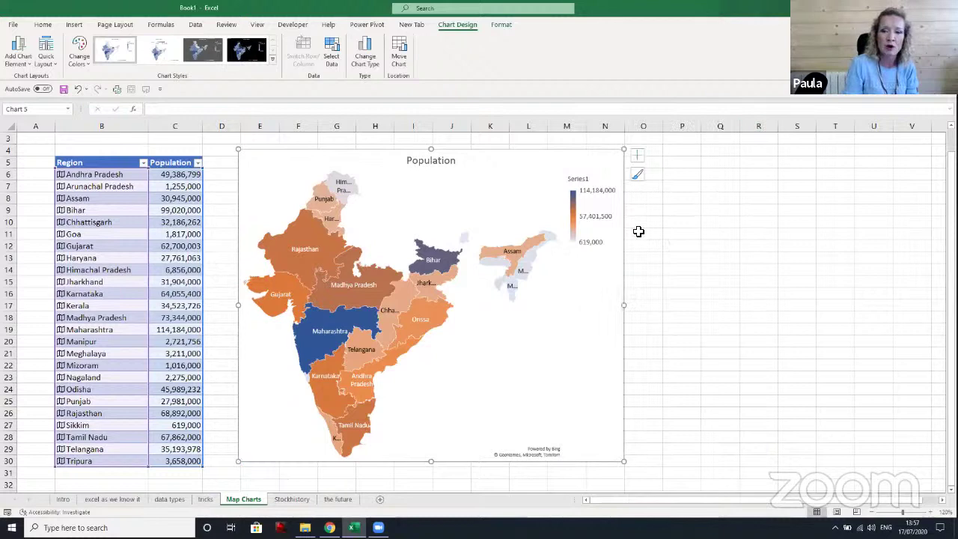
Turn population data labels on and back off, then apply the dark Style 3 chart style
{"action": "left_click", "coordinate": [637, 159]}
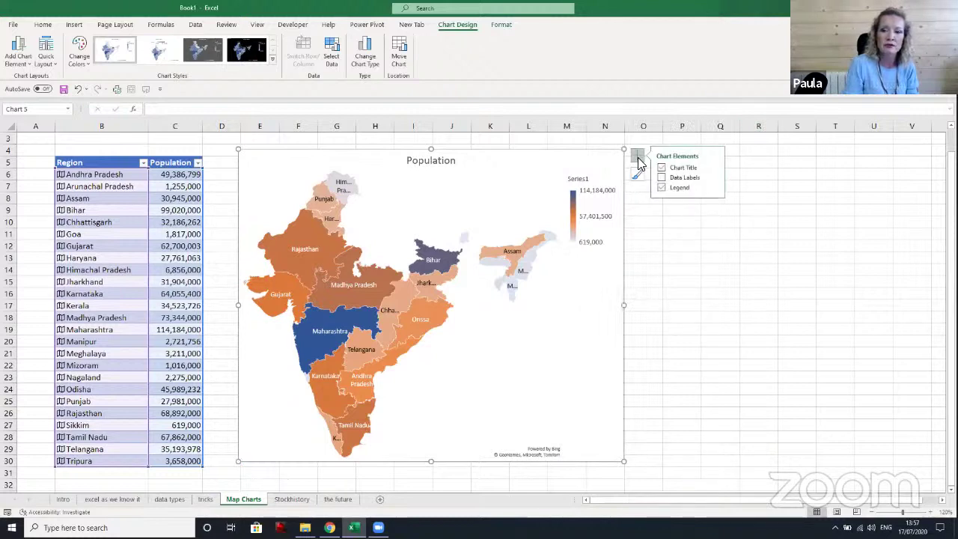
{"action": "left_click", "coordinate": [661, 178]}
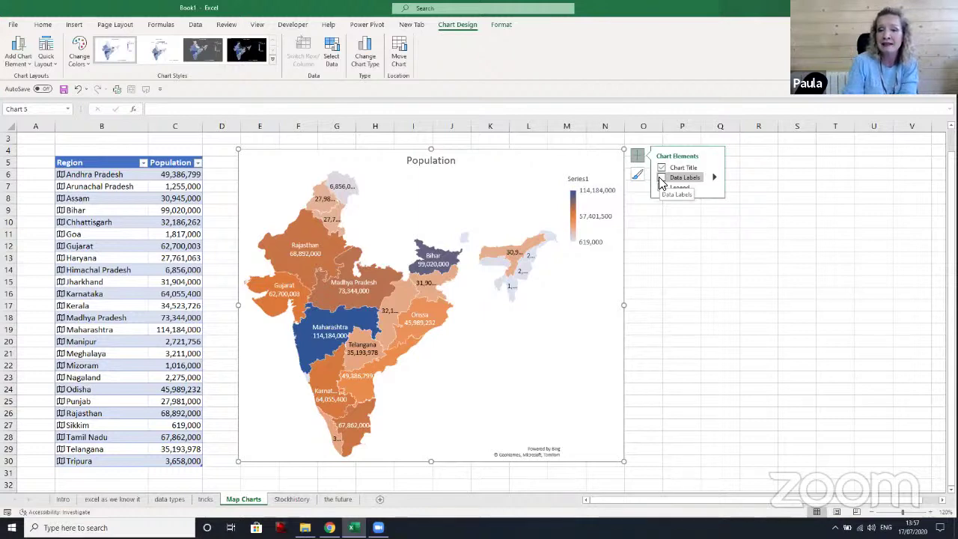
{"action": "left_click", "coordinate": [660, 178]}
{"action": "left_click", "coordinate": [660, 180]}
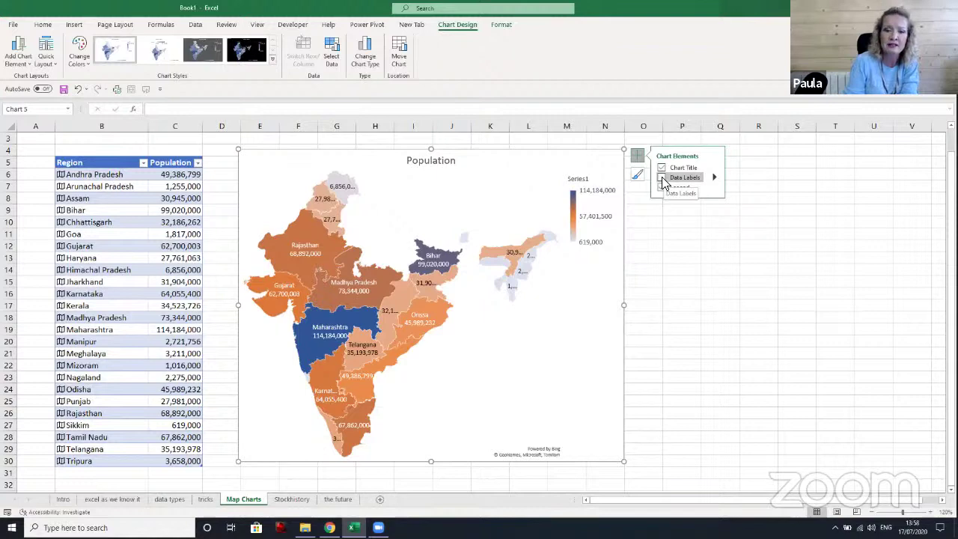
{"action": "left_click", "coordinate": [662, 178]}
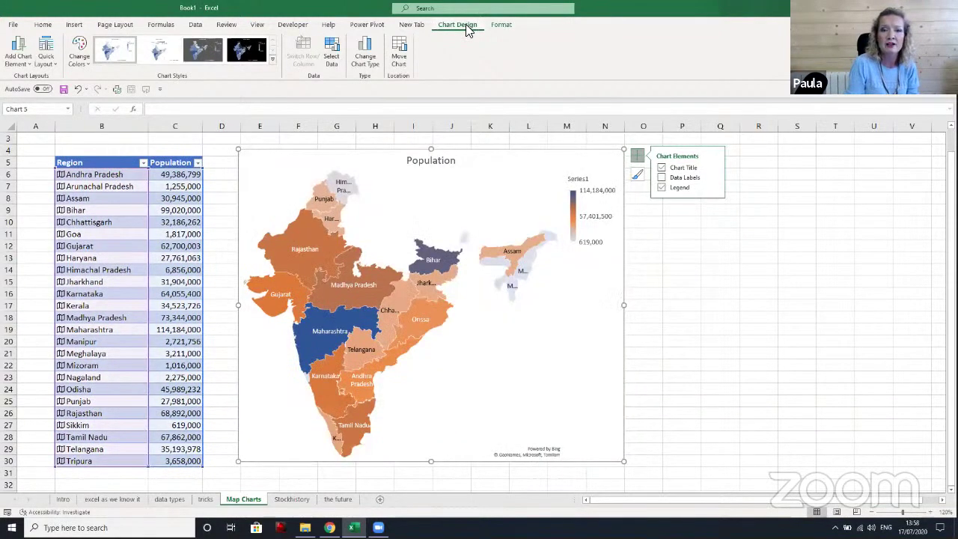
{"action": "left_click", "coordinate": [159, 51]}
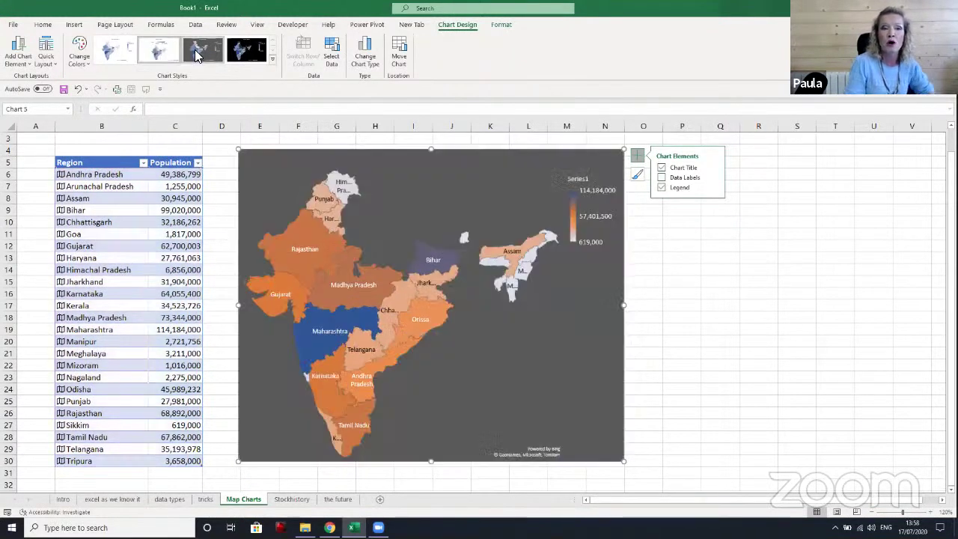
{"action": "left_click", "coordinate": [198, 54]}
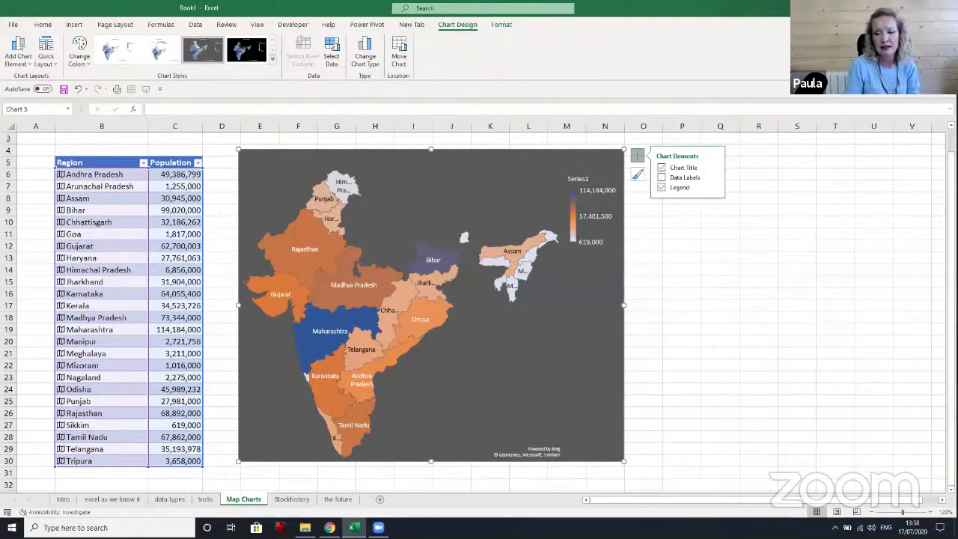
Enter Co Dublin, Co Cork and Co Kerry in B34:B36
{"action": "scroll", "coordinate": [272, 410], "scroll_direction": "down", "scroll_amount": 4}
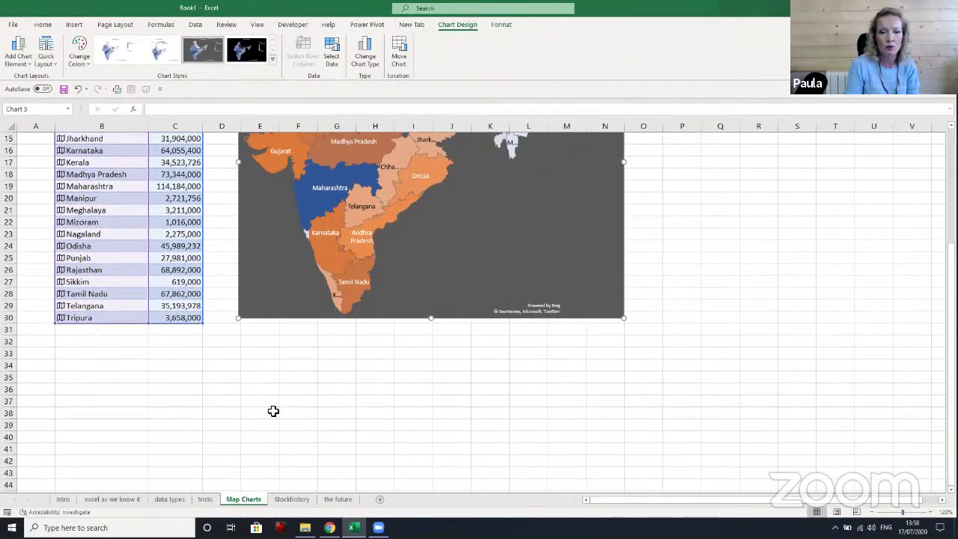
{"action": "left_click", "coordinate": [73, 363]}
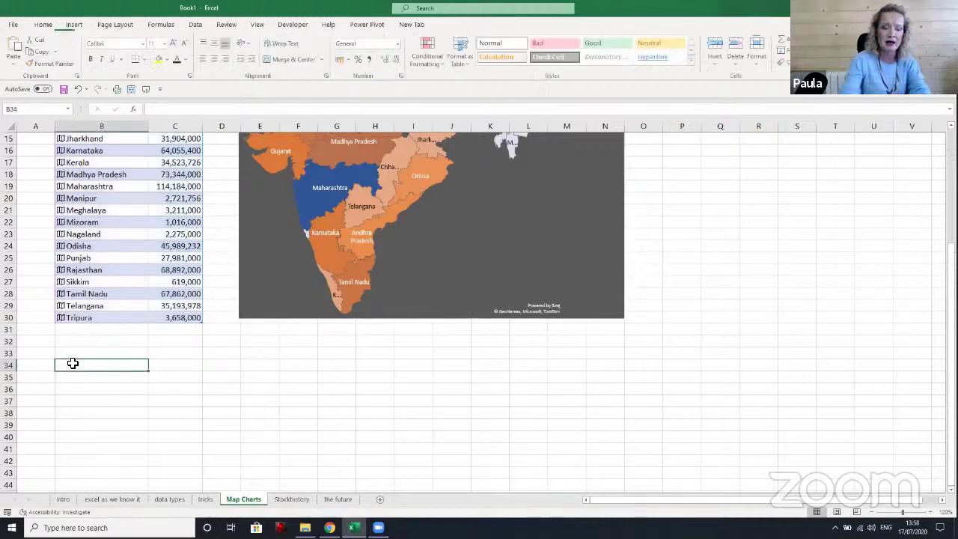
{"action": "type", "text": "Co"}
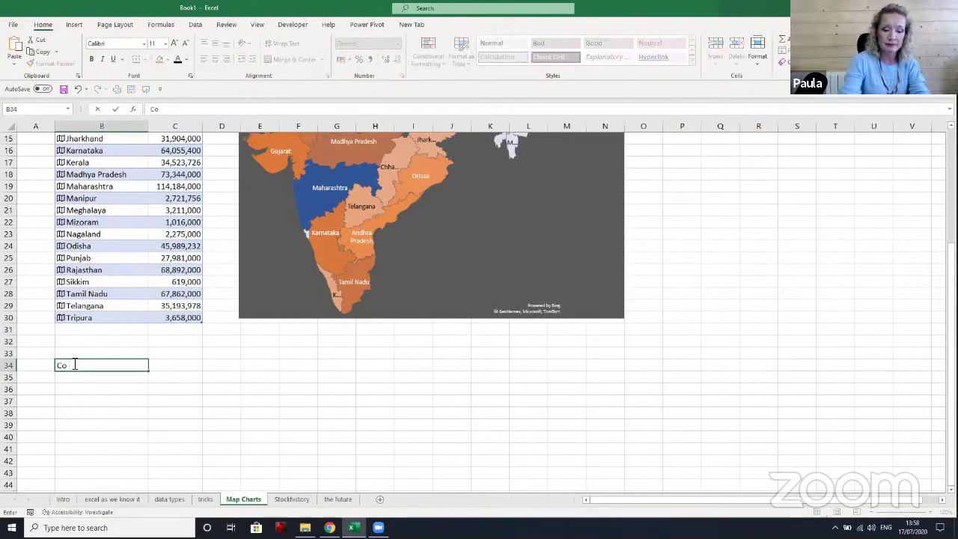
{"action": "type", "text": " Dublin"}
{"action": "key", "text": "Return"}
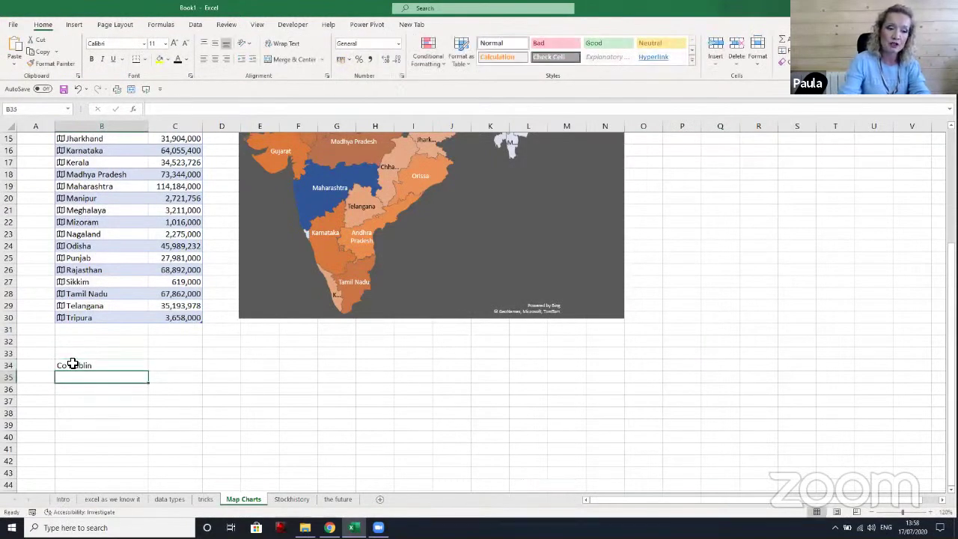
{"action": "type", "text": "Co Cork"}
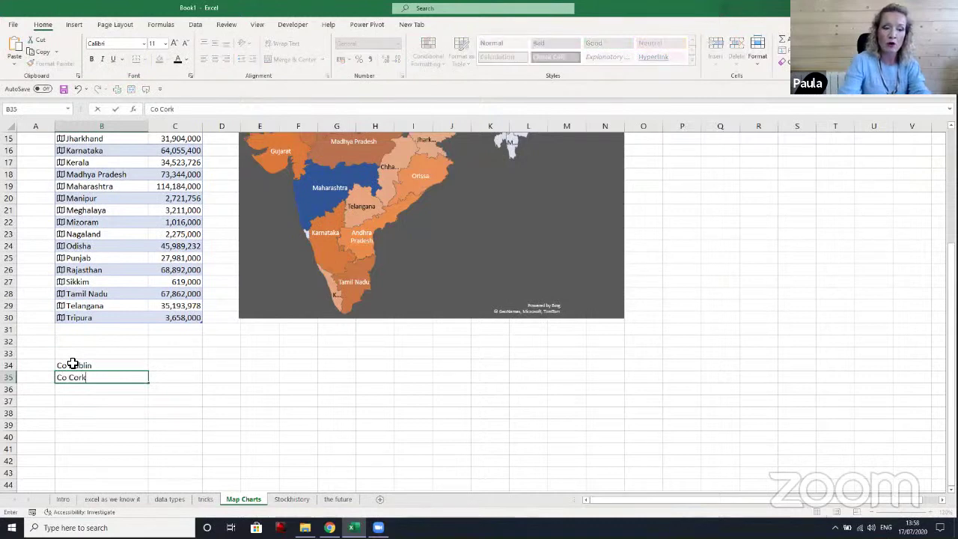
{"action": "key", "text": "Return"}
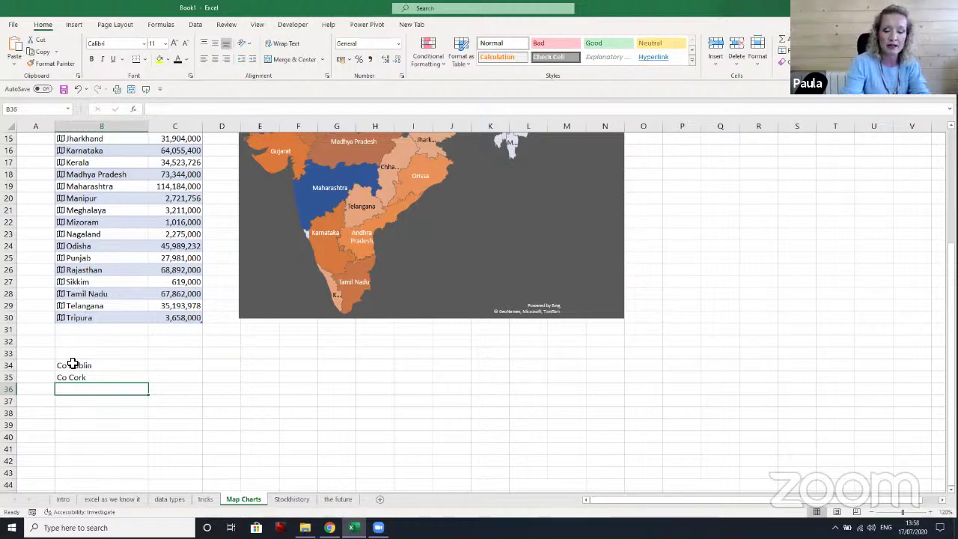
{"action": "type", "text": "CO"}
{"action": "key", "text": "BackSpace"}
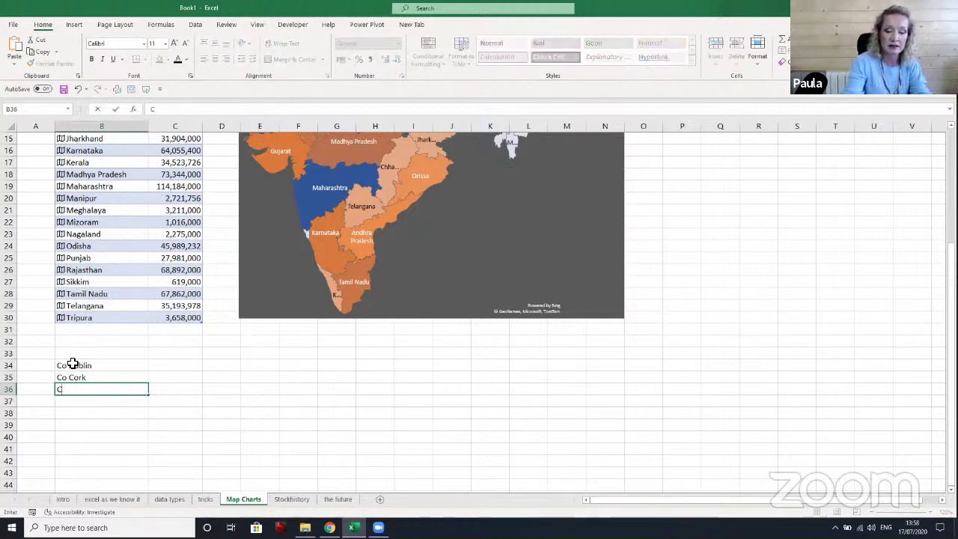
{"action": "type", "text": "o Kerry"}
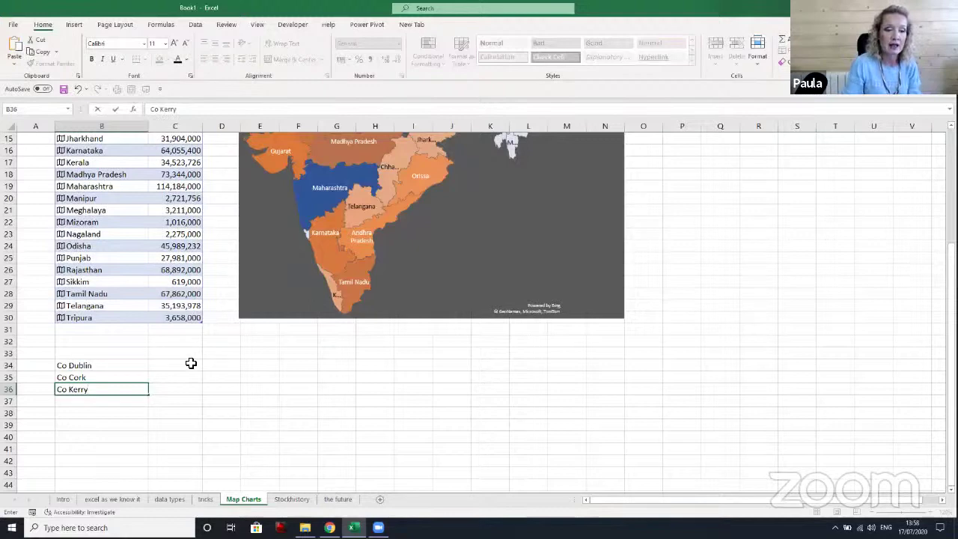
Fill C34:C36 with =RANDBETWEEN(500,1000), paste as values, and select B34:C36
{"action": "left_click_drag", "start_coordinate": [190, 364], "coordinate": [184, 393]}
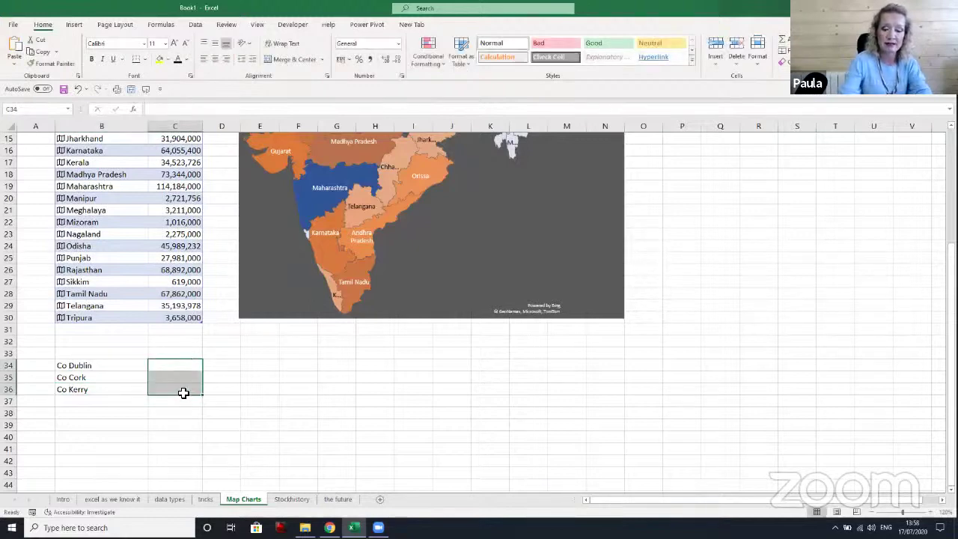
{"action": "type", "text": "=RA"}
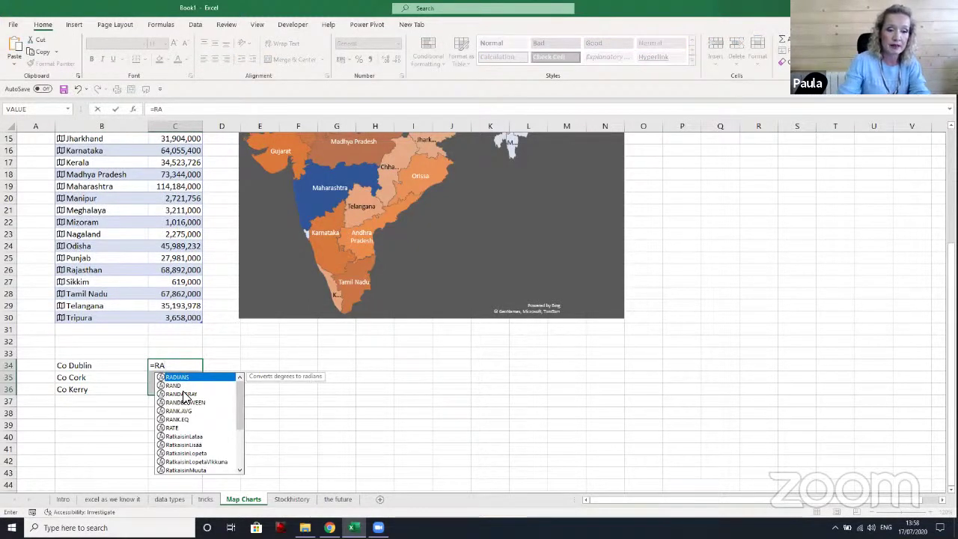
{"action": "key", "text": "Down"}
{"action": "key", "text": "Down"}
{"action": "key", "text": "Down"}
{"action": "key", "text": "Tab"}
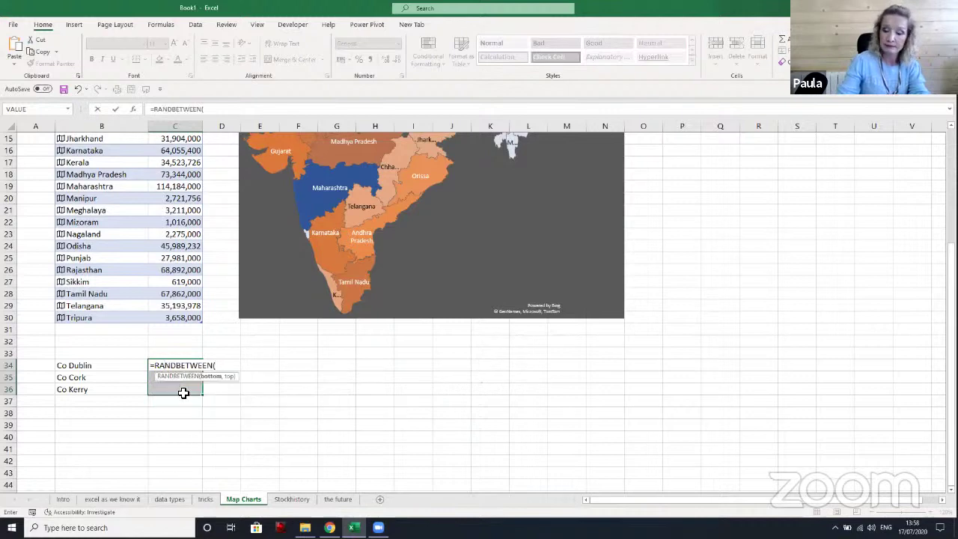
{"action": "type", "text": "500,100"}
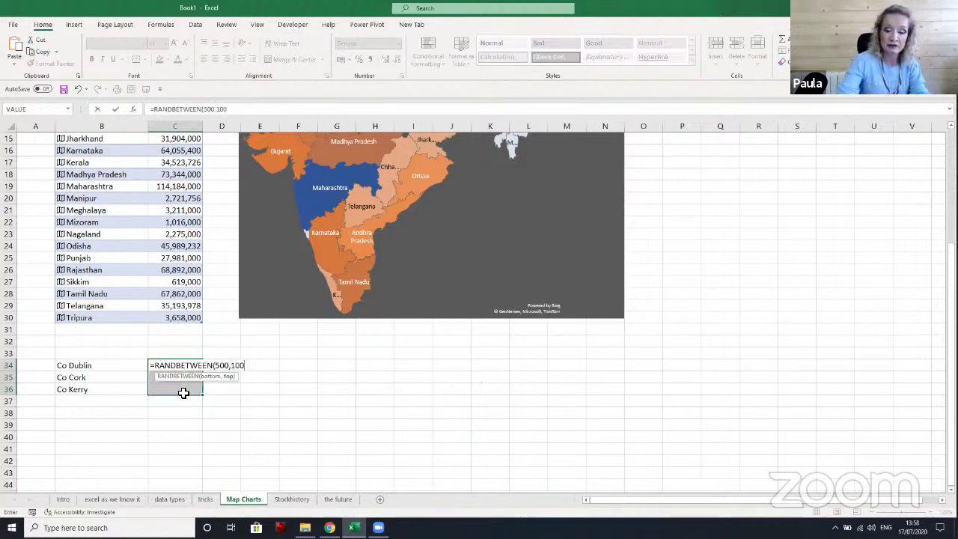
{"action": "type", "text": "0)"}
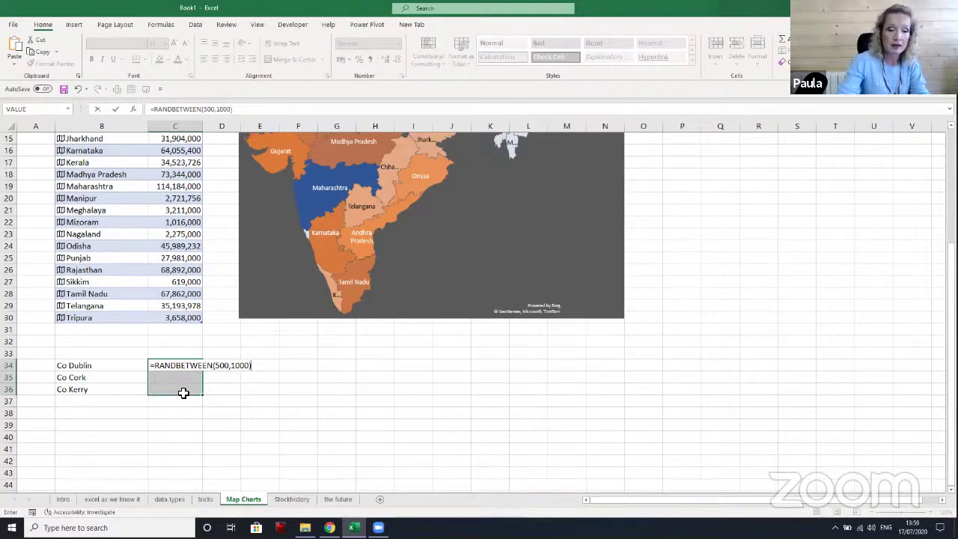
{"action": "key", "text": "ctrl+Return"}
{"action": "key", "text": "ctrl+c"}
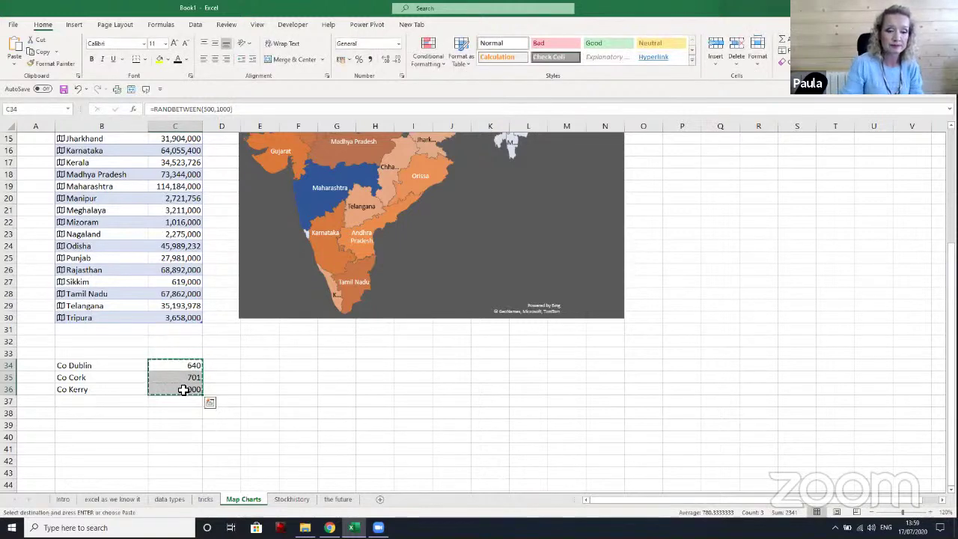
{"action": "right_click", "coordinate": [171, 367]}
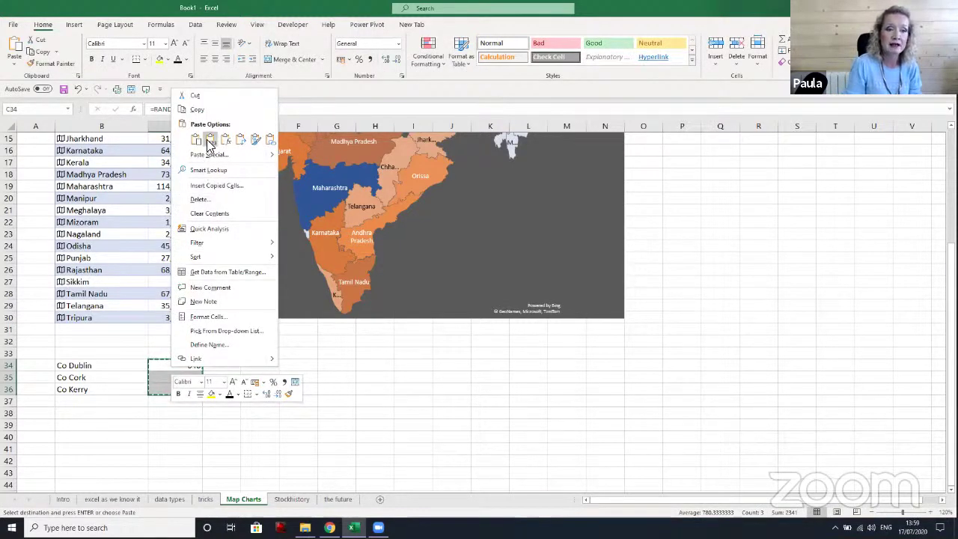
{"action": "left_click", "coordinate": [214, 138]}
{"action": "left_click_drag", "start_coordinate": [71, 368], "coordinate": [173, 389]}
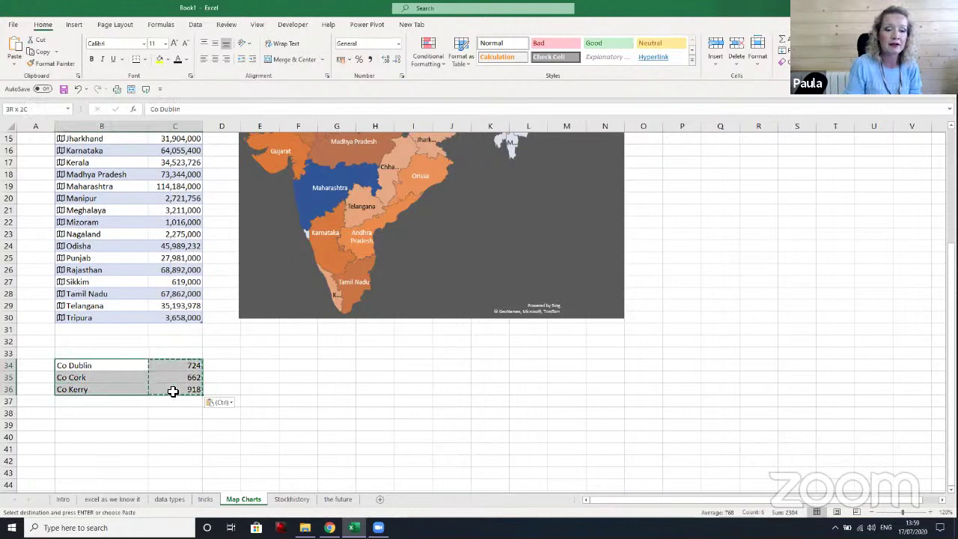
Insert a filled map chart from the Irish county table
{"action": "left_click", "coordinate": [74, 24]}
{"action": "left_click", "coordinate": [504, 49]}
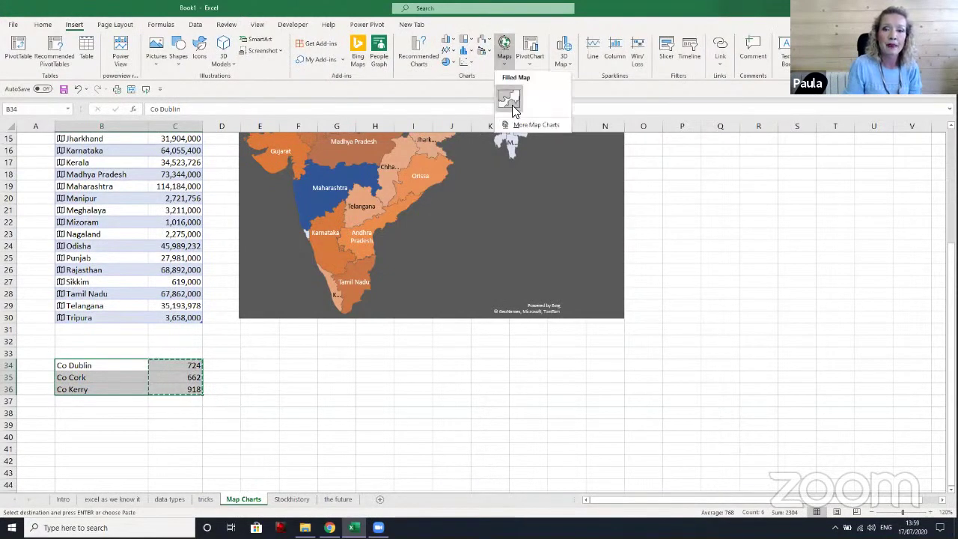
{"action": "left_click", "coordinate": [509, 100]}
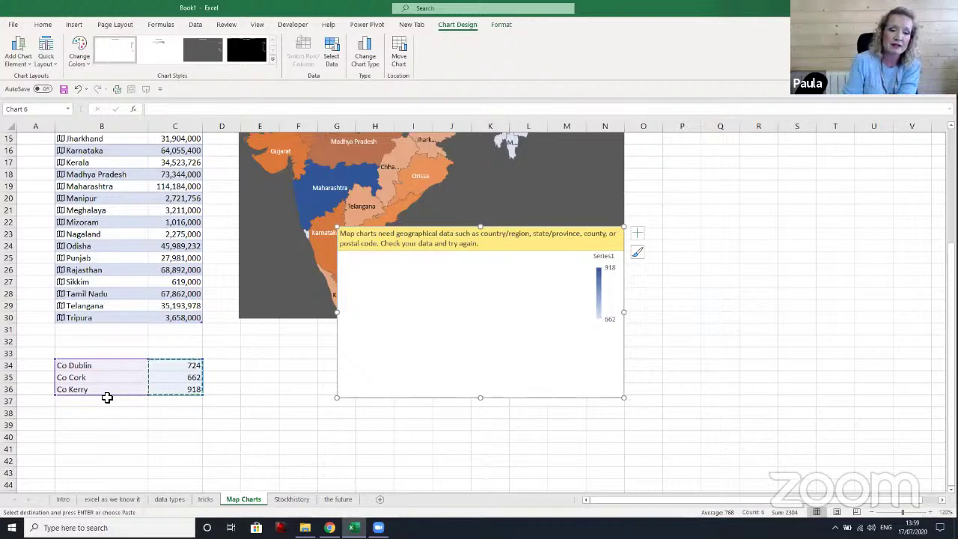
Rename cell B34 from 'Co Dublin' to 'Dublin'
{"action": "left_click", "coordinate": [72, 366]}
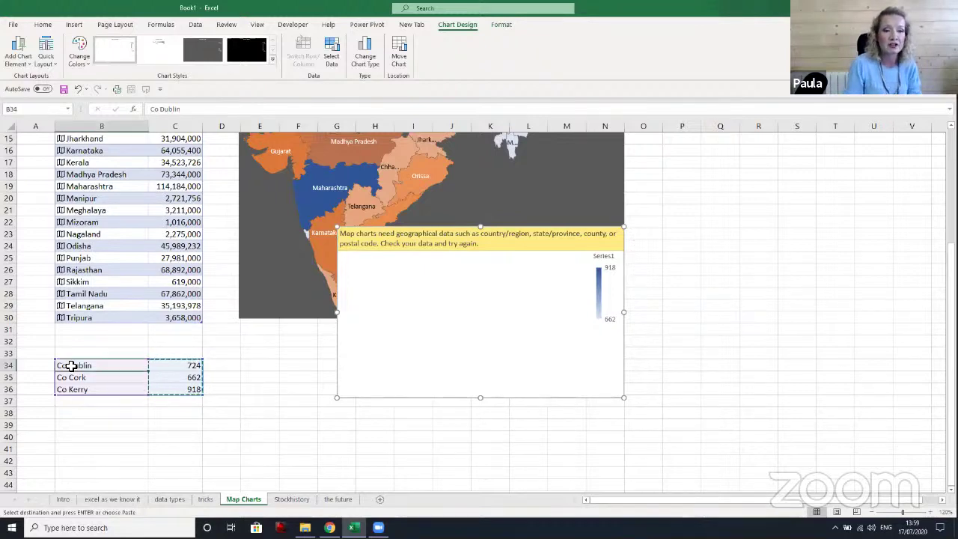
{"action": "left_click", "coordinate": [159, 109]}
{"action": "key", "text": "BackSpace"}
{"action": "key", "text": "BackSpace"}
{"action": "key", "text": "BackSpace"}
{"action": "key", "text": "Return"}
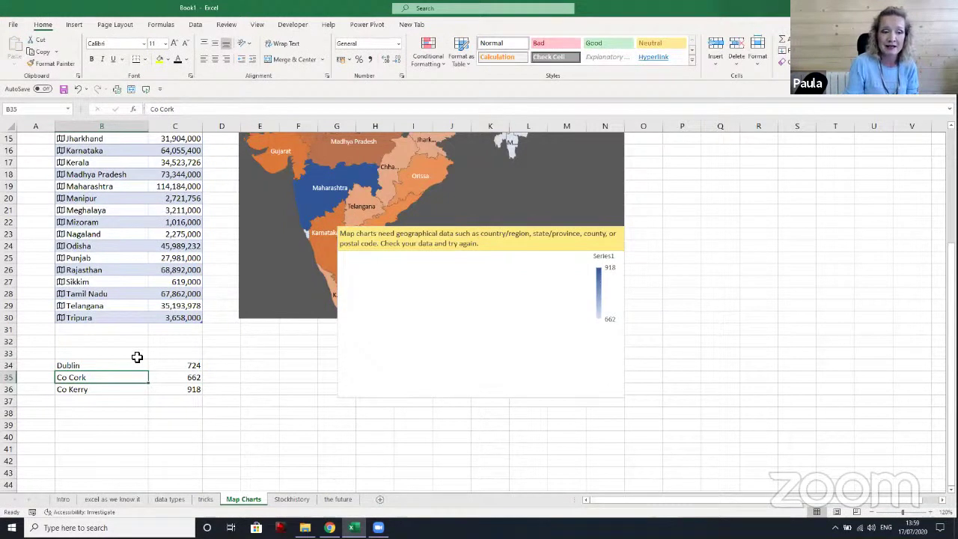
Convert the Dublin cell to the Geography data type
{"action": "left_click", "coordinate": [104, 363]}
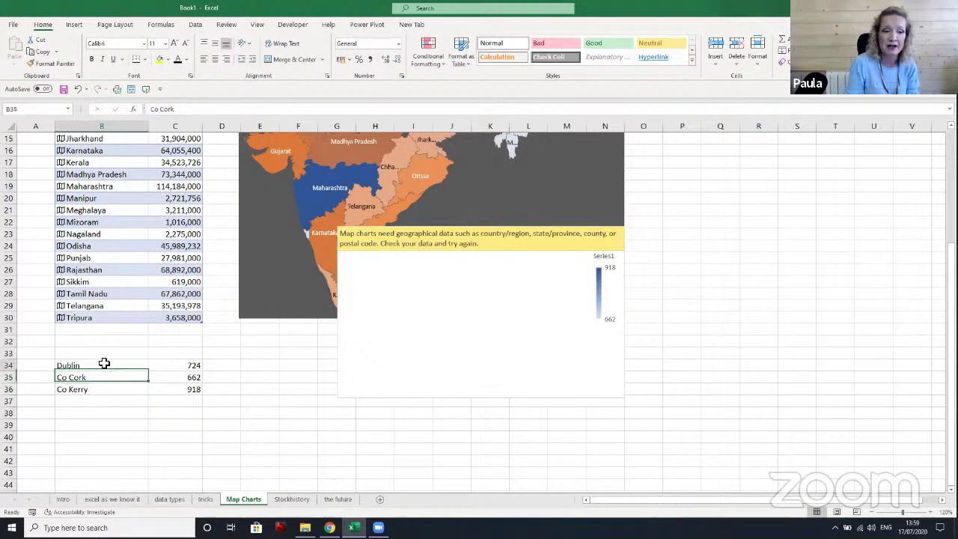
{"action": "left_click", "coordinate": [76, 25]}
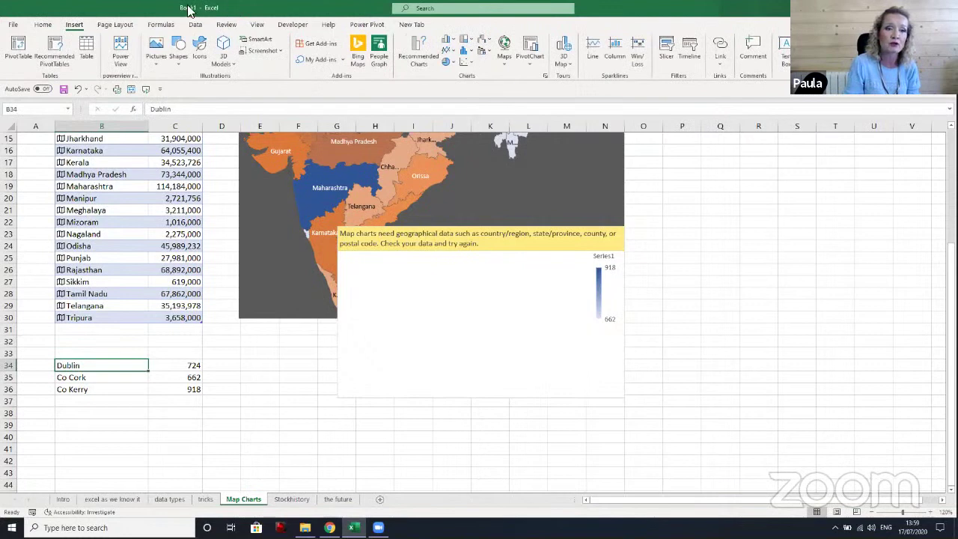
{"action": "left_click", "coordinate": [195, 25]}
{"action": "left_click", "coordinate": [341, 54]}
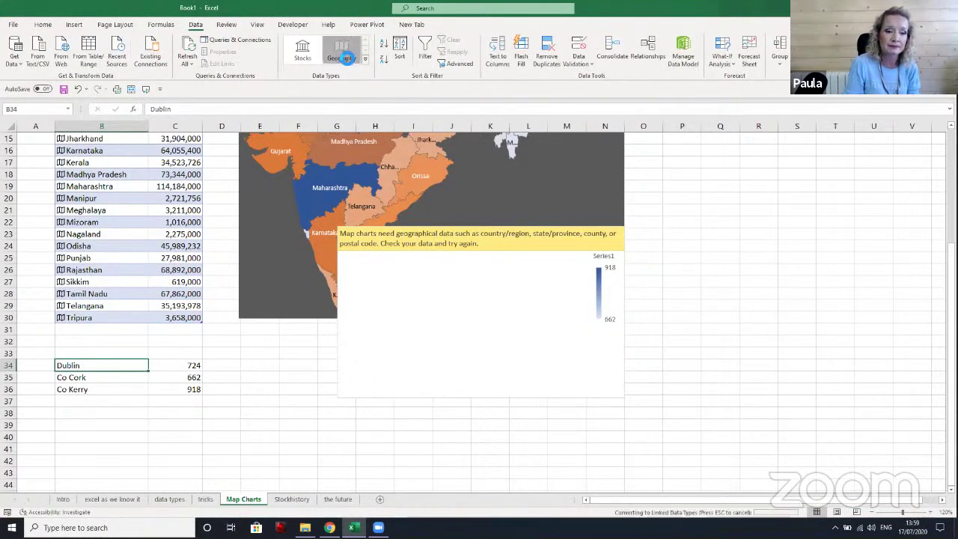
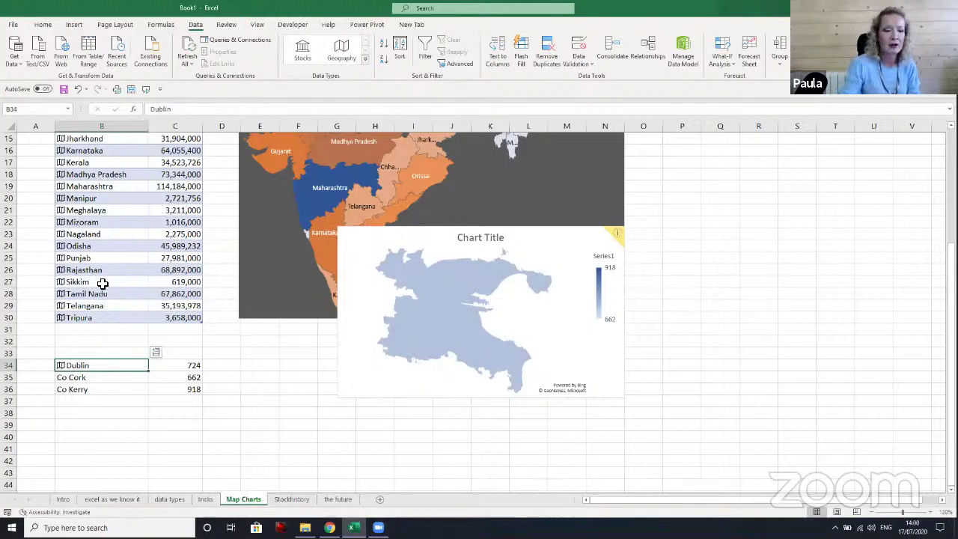
Replace Co Cork with New York in B35 and delete the old Irish county map chart
{"action": "left_click", "coordinate": [84, 378]}
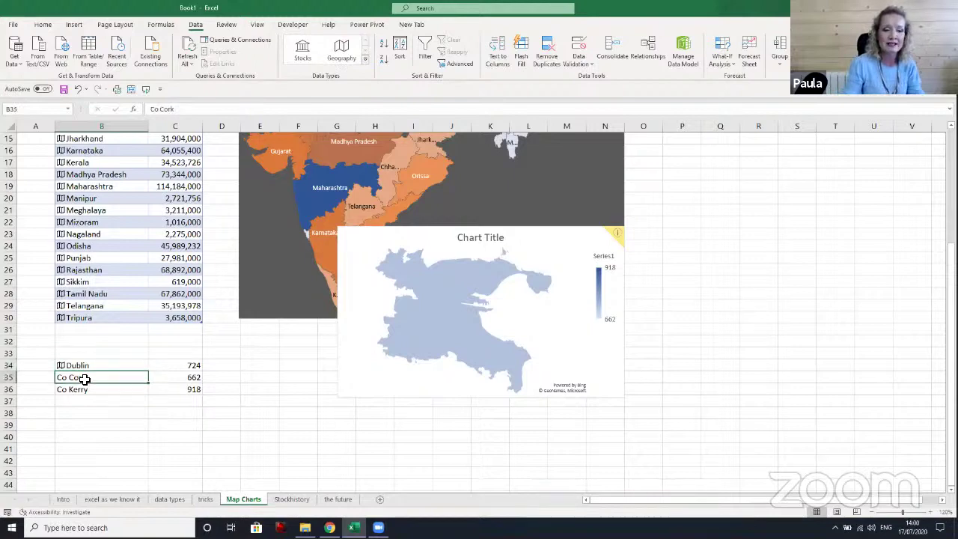
{"action": "type", "text": "New Yo"}
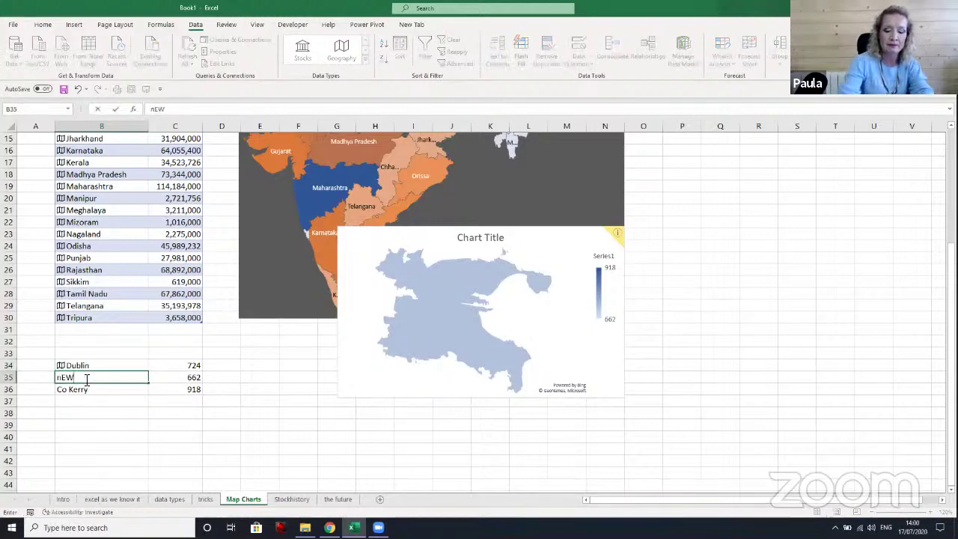
{"action": "type", "text": "rk"}
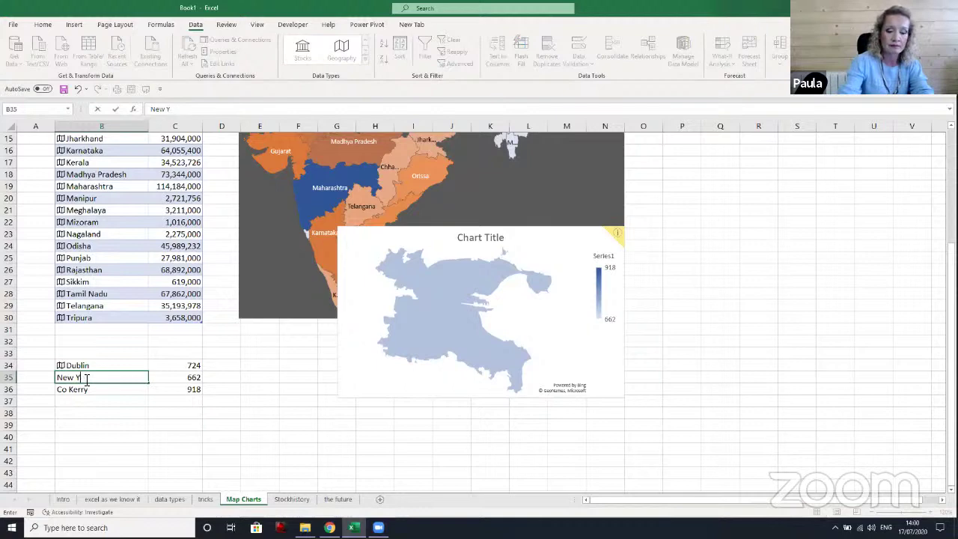
{"action": "key", "text": "Return"}
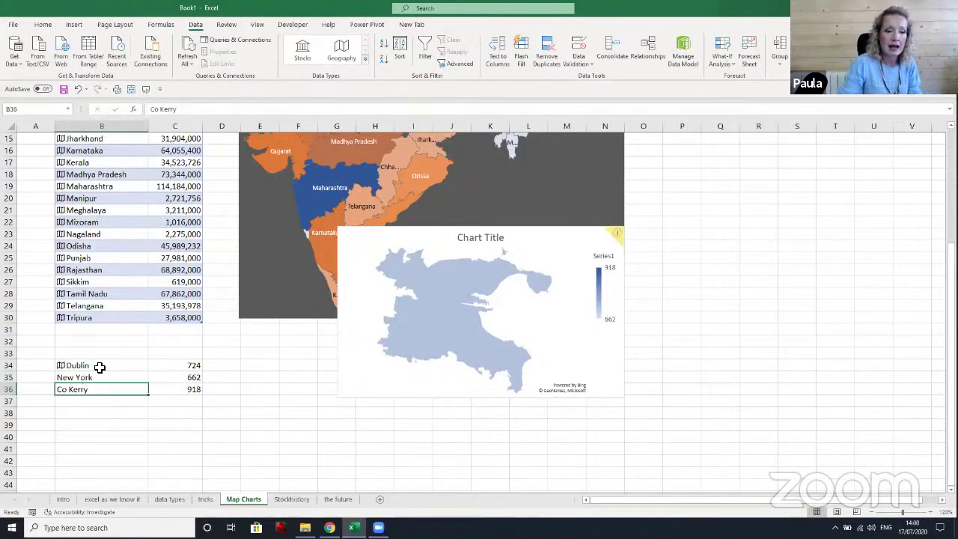
{"action": "left_click_drag", "start_coordinate": [100, 367], "coordinate": [99, 380]}
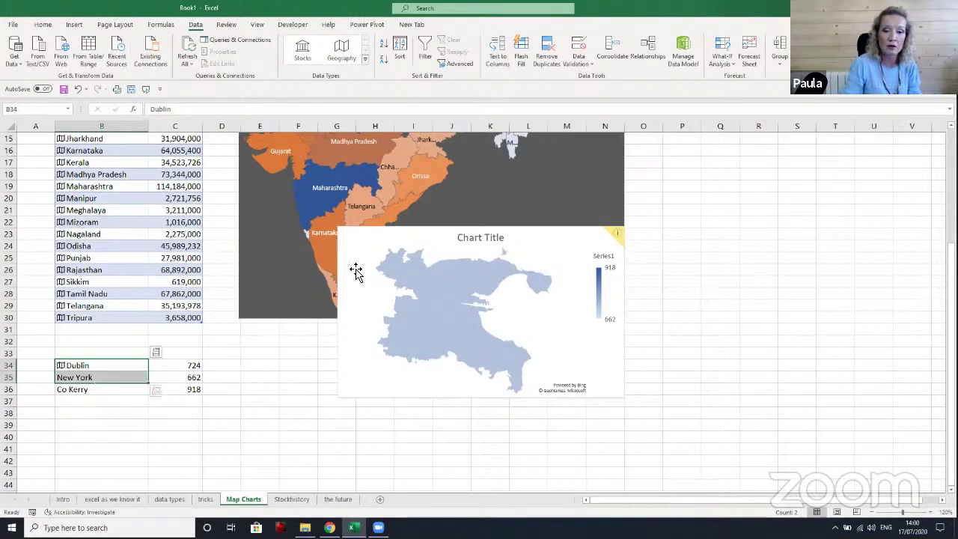
{"action": "left_click", "coordinate": [364, 246]}
{"action": "key", "text": "Delete"}
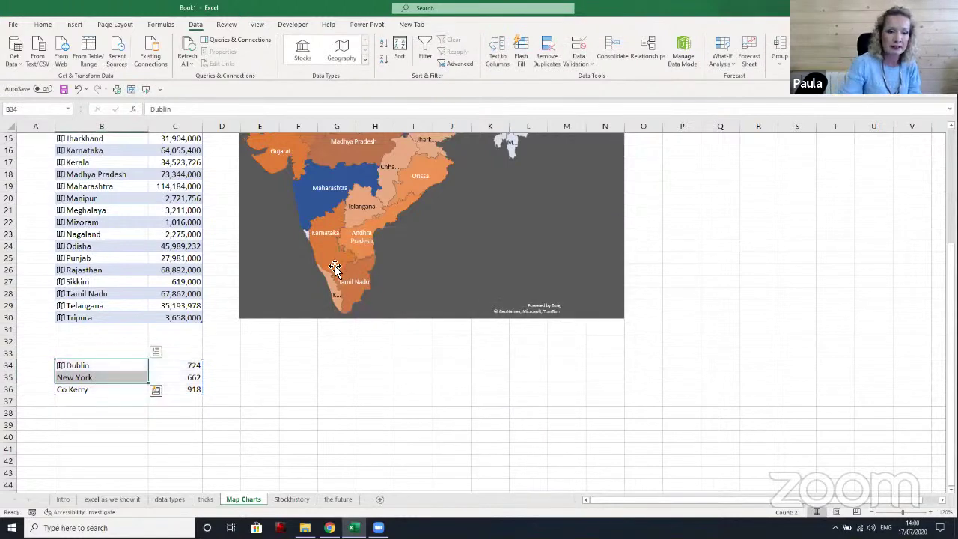
Insert a filled map for New York (662) and place it below the India map
{"action": "left_click_drag", "start_coordinate": [135, 378], "coordinate": [154, 381]}
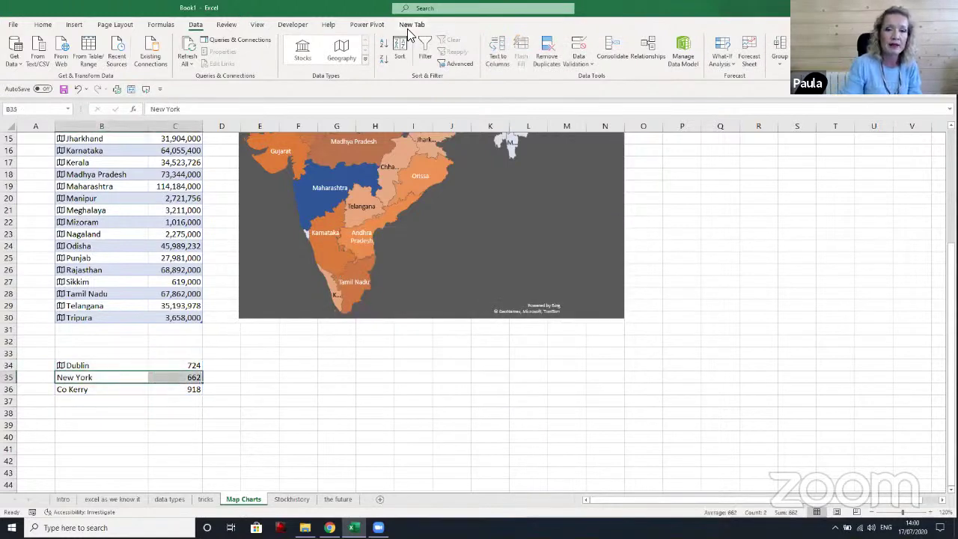
{"action": "left_click", "coordinate": [74, 24]}
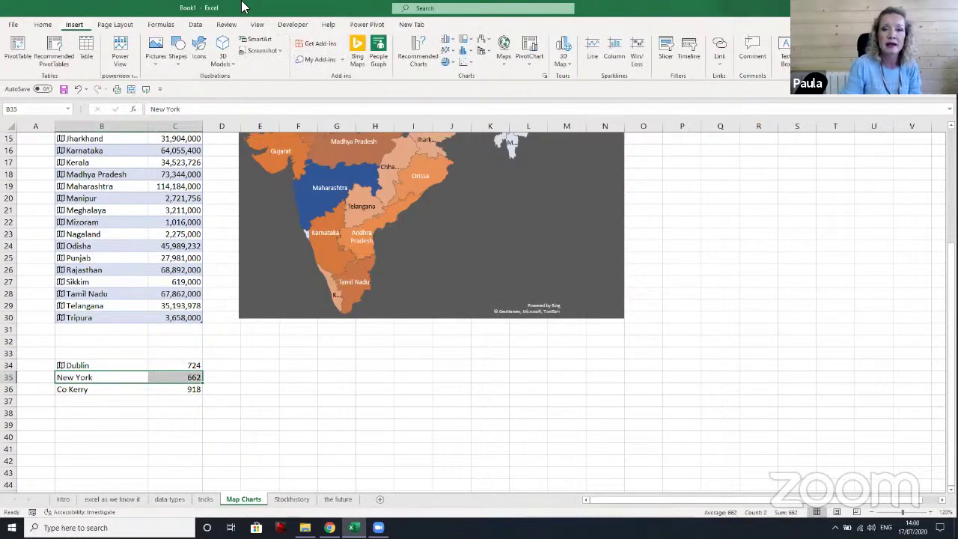
{"action": "left_click", "coordinate": [503, 52]}
{"action": "left_click", "coordinate": [506, 97]}
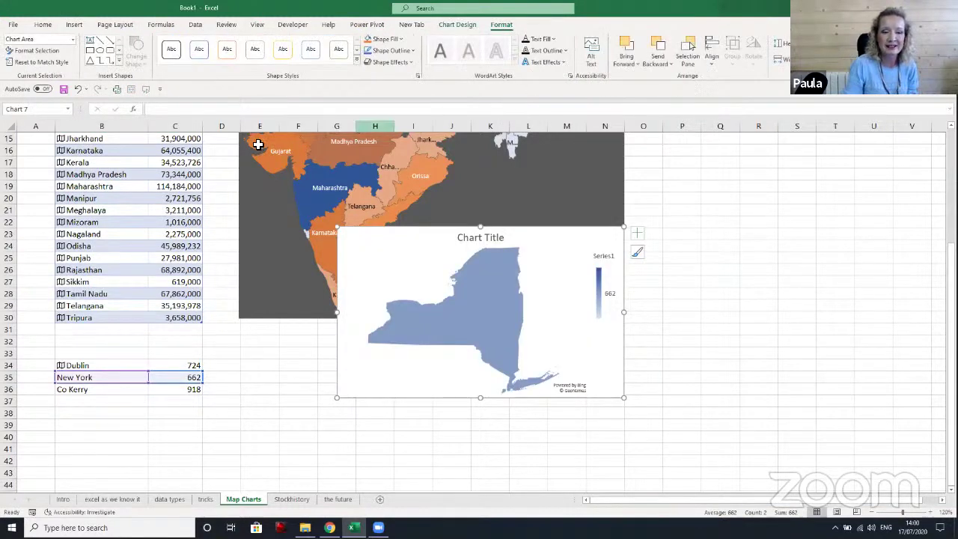
{"action": "left_click", "coordinate": [102, 378]}
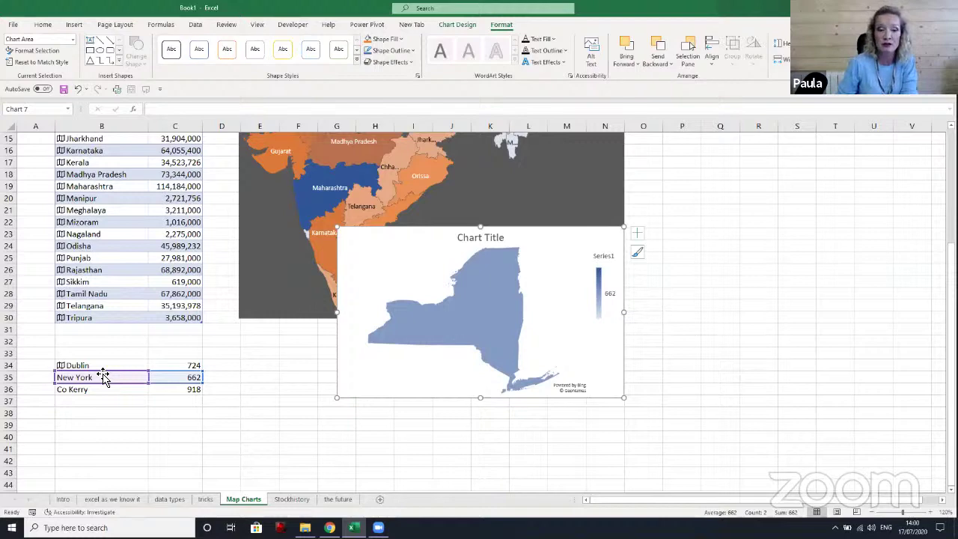
{"action": "left_click", "coordinate": [118, 437]}
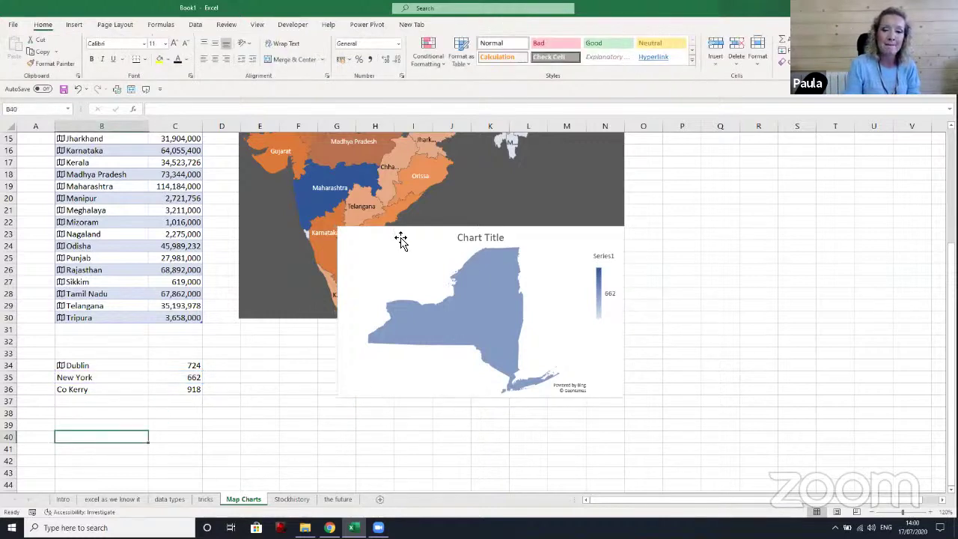
{"action": "left_click_drag", "start_coordinate": [397, 239], "coordinate": [314, 365]}
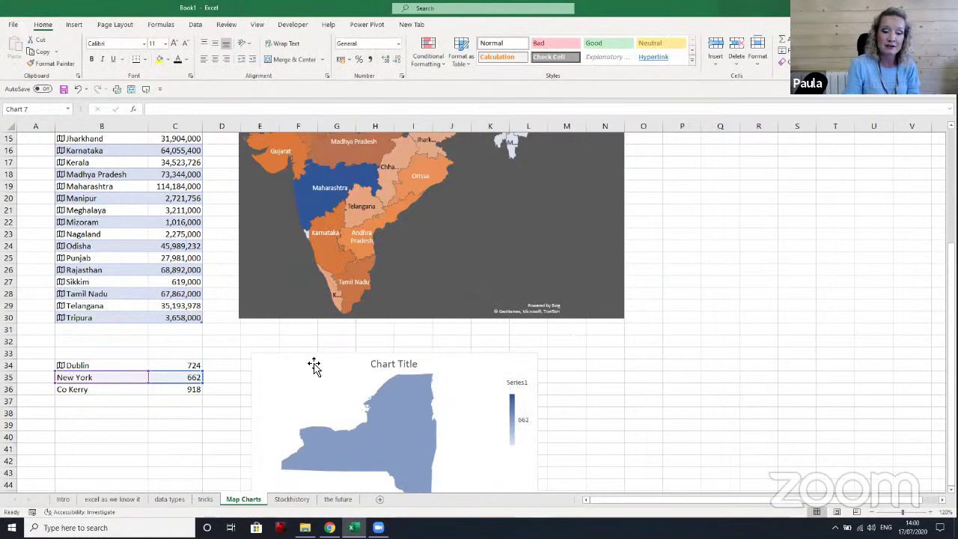
Show the Stockhistory sheet with its five stock and currency entries, after a brief look at the data types sheet
{"action": "left_click", "coordinate": [294, 499]}
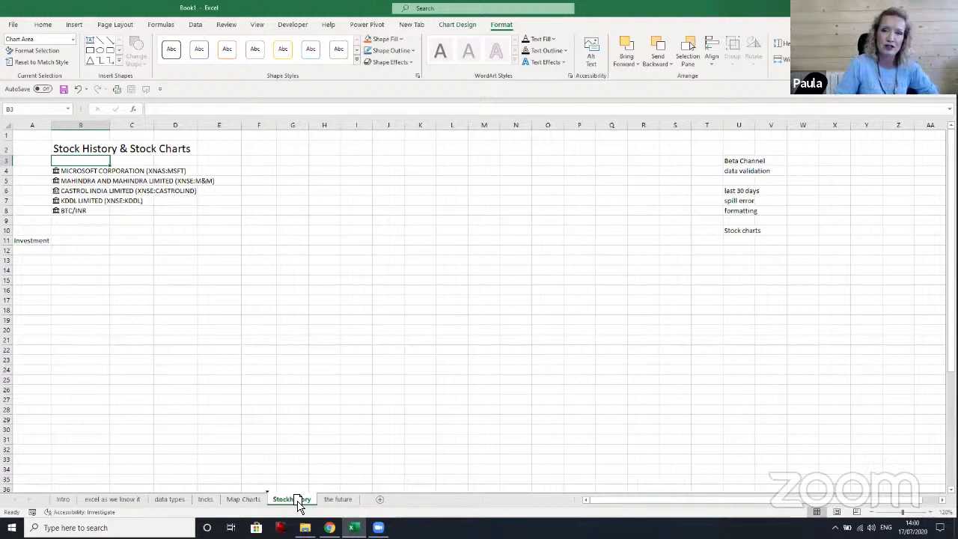
{"action": "left_click", "coordinate": [297, 504]}
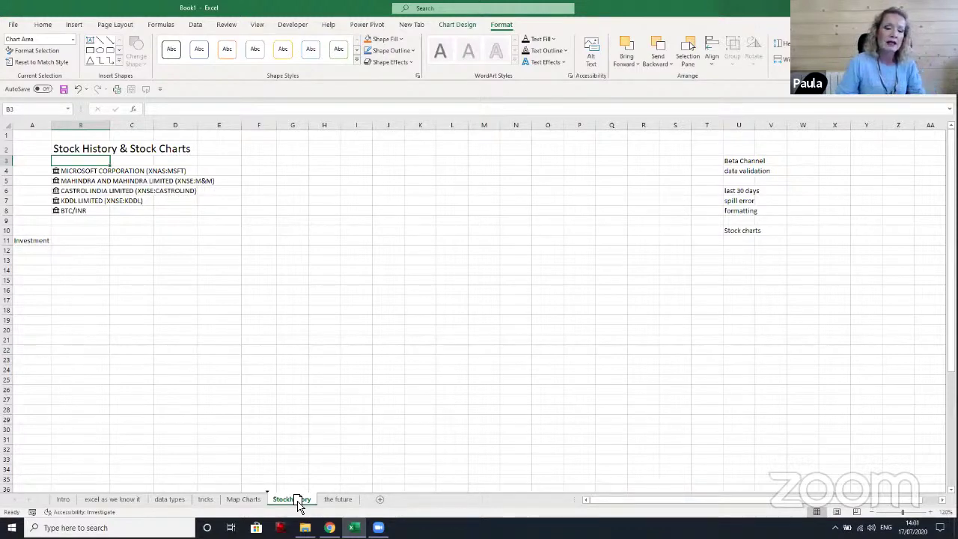
{"action": "left_click", "coordinate": [171, 499]}
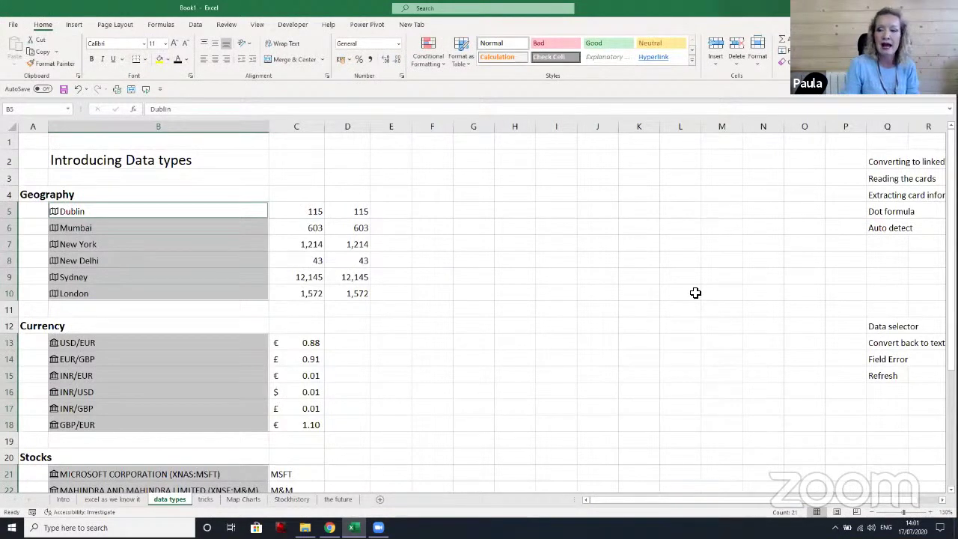
{"action": "left_click_drag", "start_coordinate": [952, 217], "coordinate": [951, 228]}
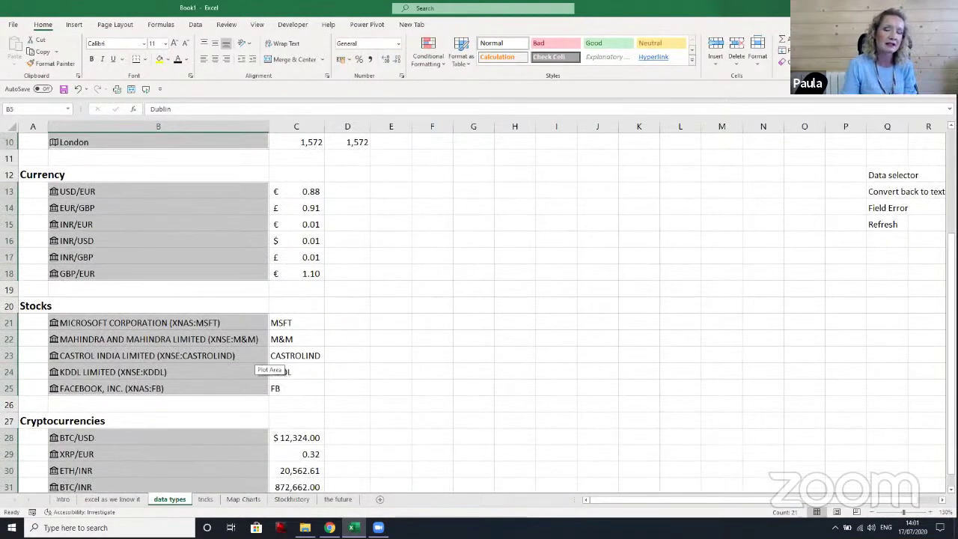
{"action": "left_click", "coordinate": [291, 499]}
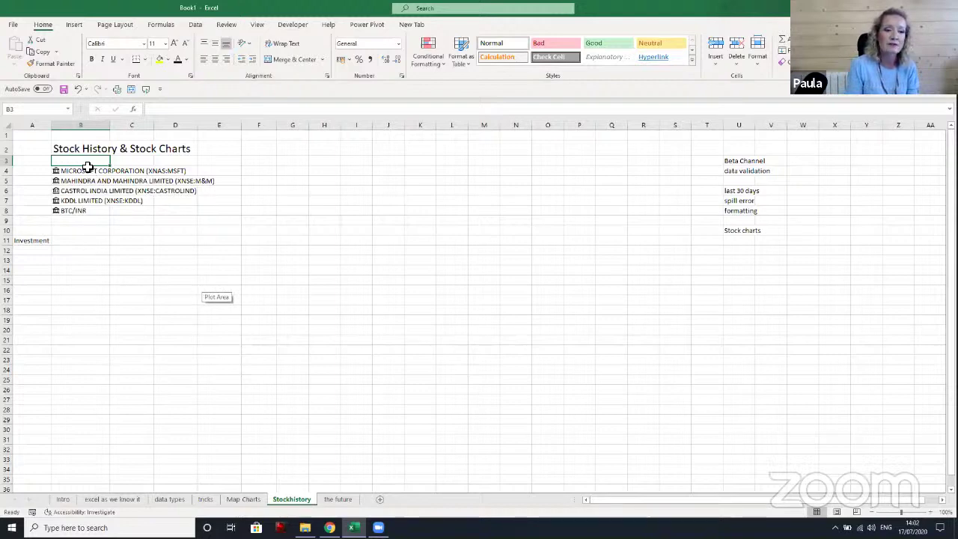
{"action": "left_click_drag", "start_coordinate": [83, 170], "coordinate": [84, 214]}
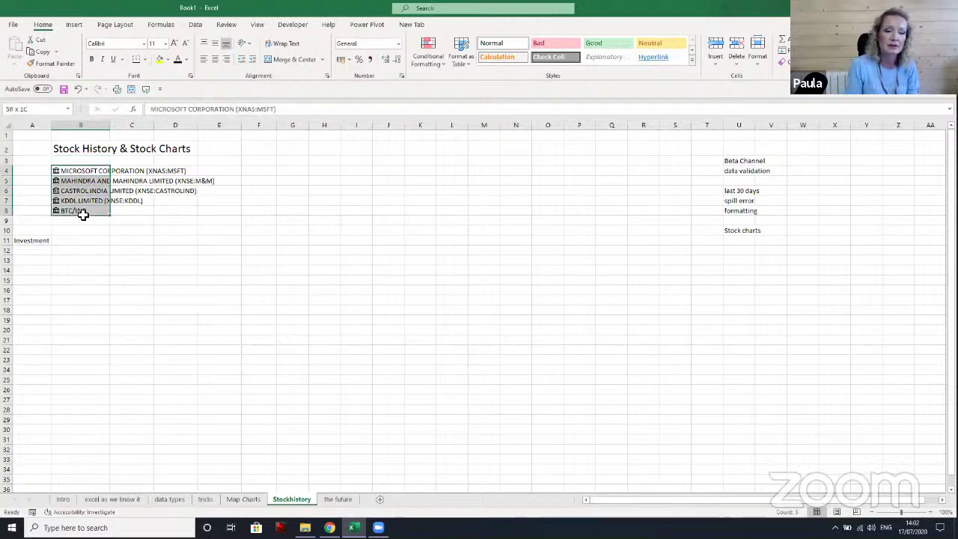
{"action": "left_click", "coordinate": [101, 212]}
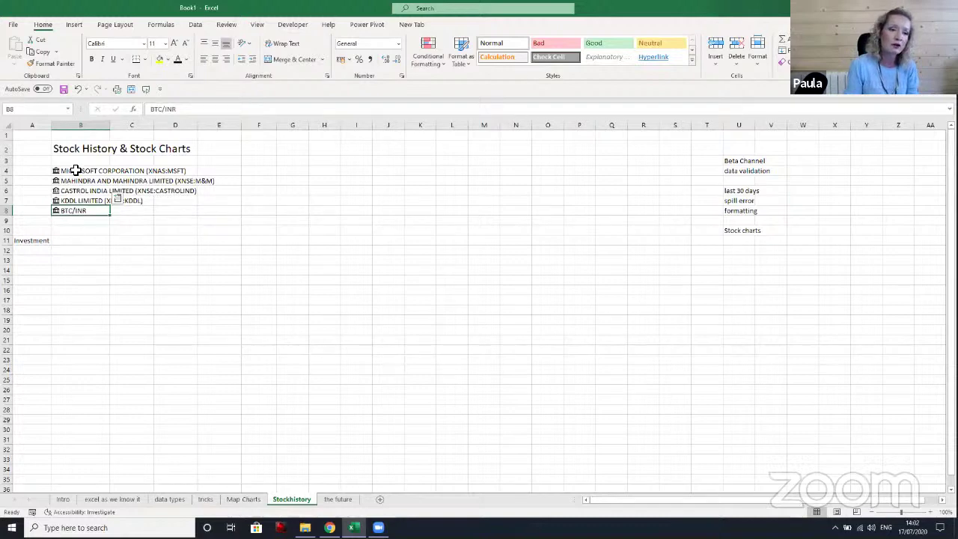
{"action": "left_click_drag", "start_coordinate": [75, 169], "coordinate": [75, 211]}
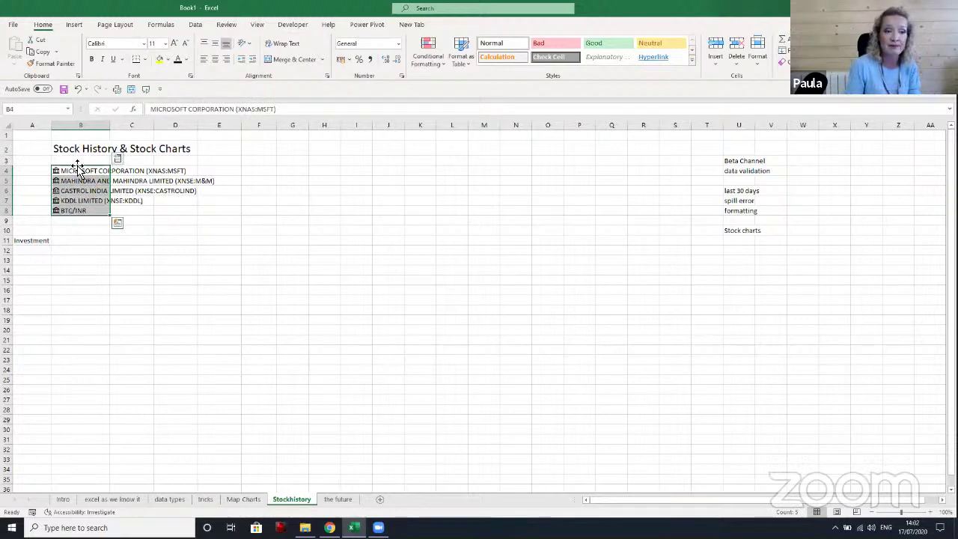
Add a list data validation to B11 using the stocks in B4:B8 as its source
{"action": "left_click", "coordinate": [78, 239]}
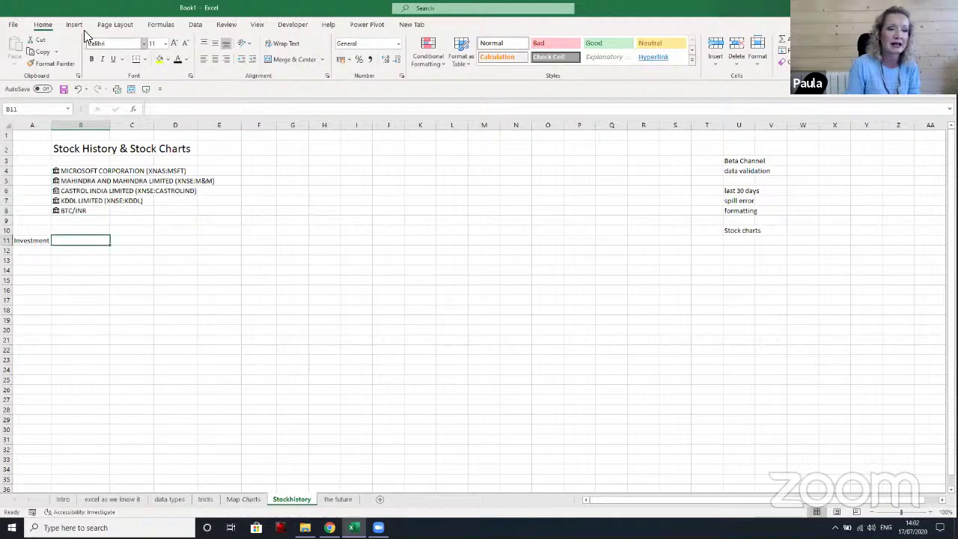
{"action": "left_click", "coordinate": [75, 26]}
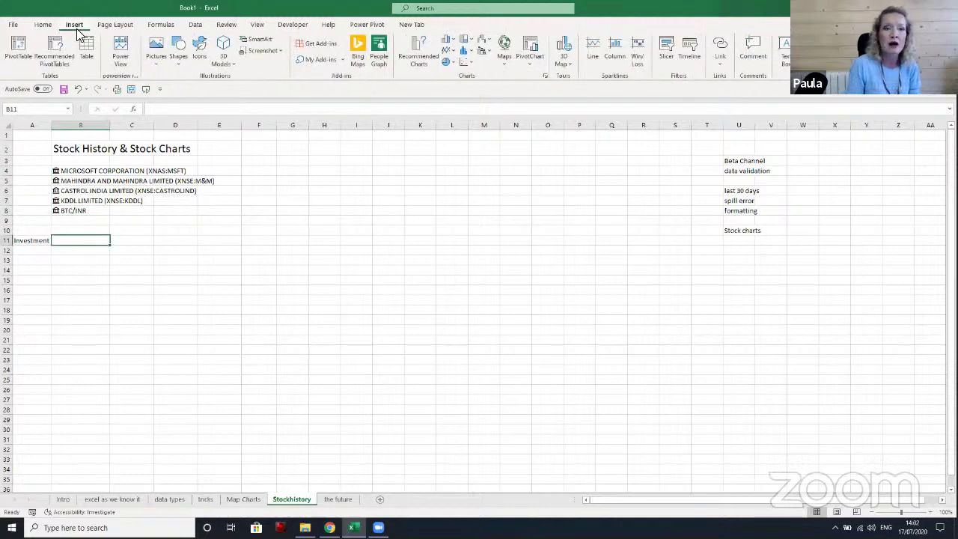
{"action": "left_click", "coordinate": [196, 26]}
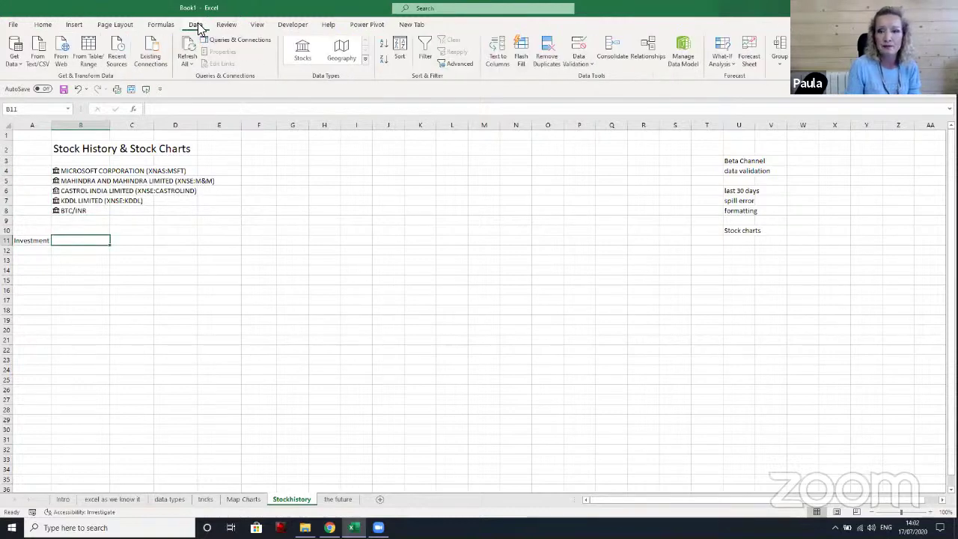
{"action": "left_click", "coordinate": [583, 60]}
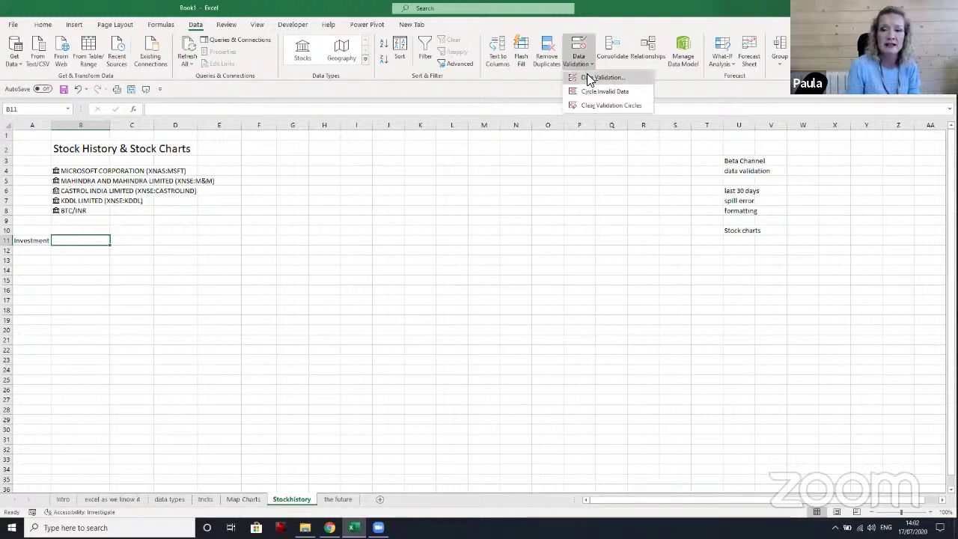
{"action": "left_click", "coordinate": [598, 78]}
{"action": "left_click", "coordinate": [251, 254]}
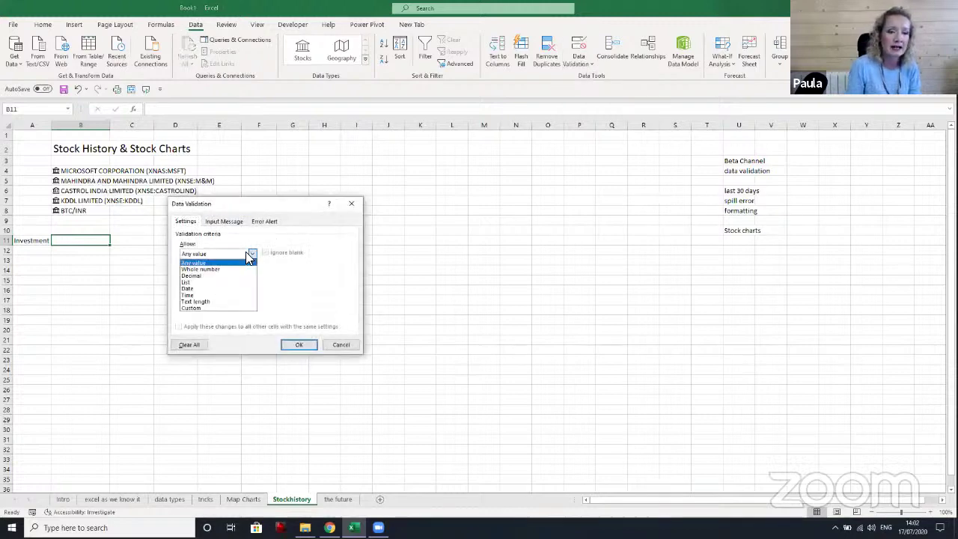
{"action": "left_click", "coordinate": [213, 282]}
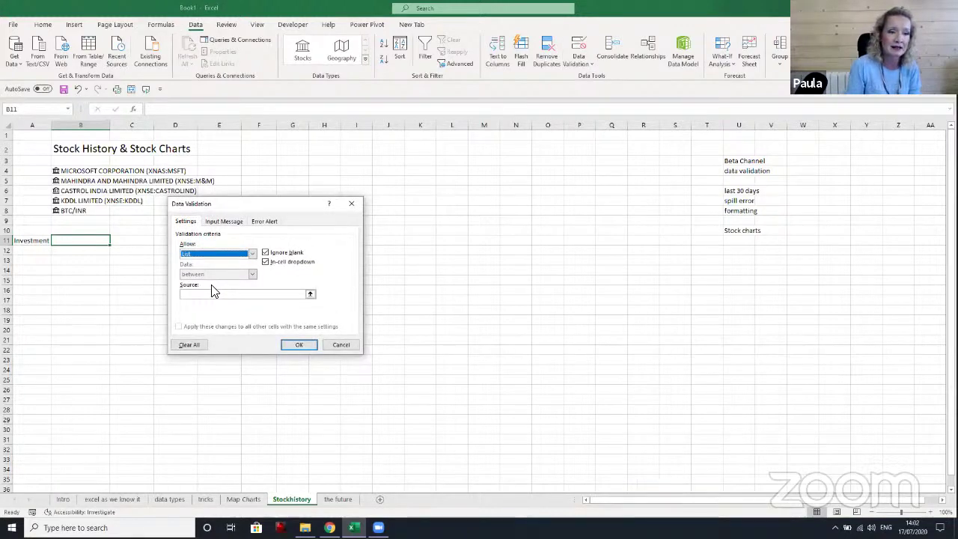
{"action": "left_click", "coordinate": [215, 294]}
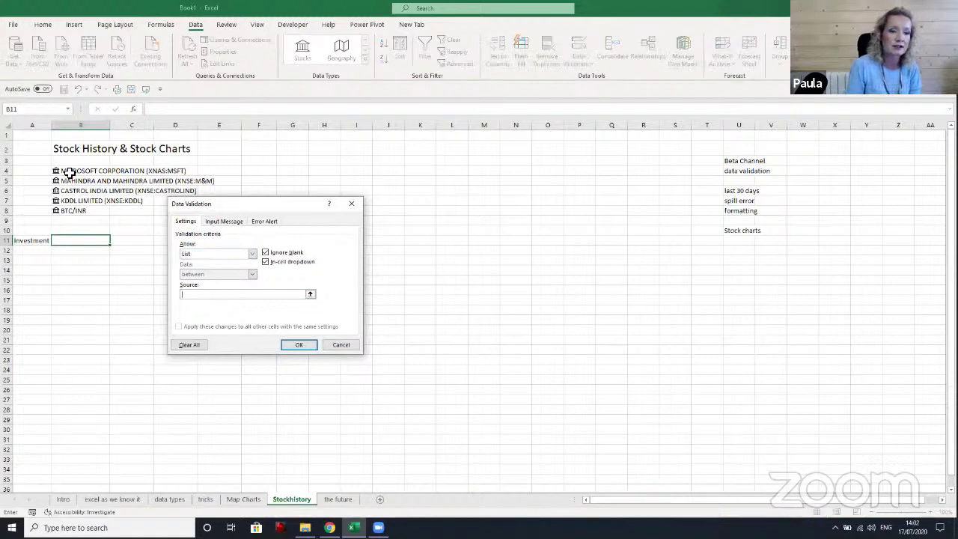
{"action": "left_click_drag", "start_coordinate": [68, 172], "coordinate": [66, 210]}
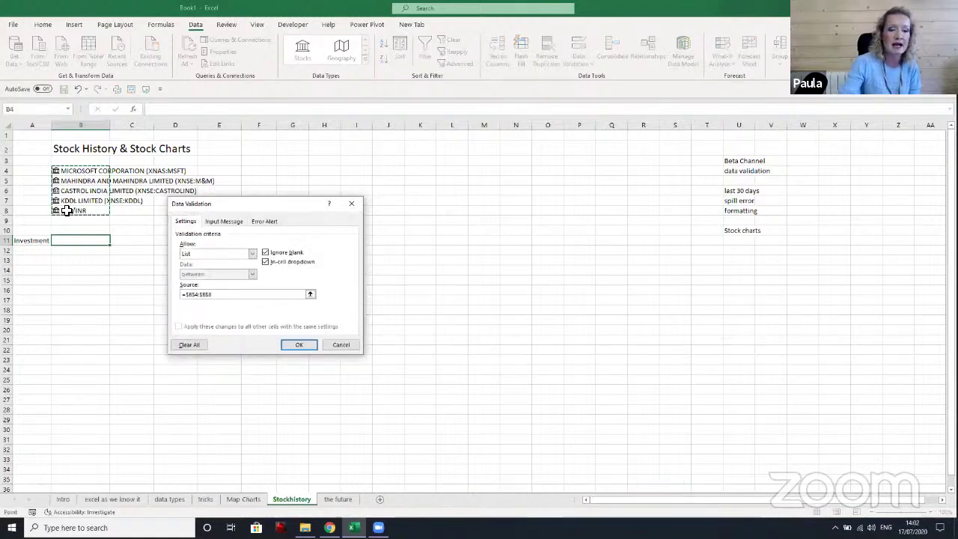
{"action": "left_click", "coordinate": [297, 346]}
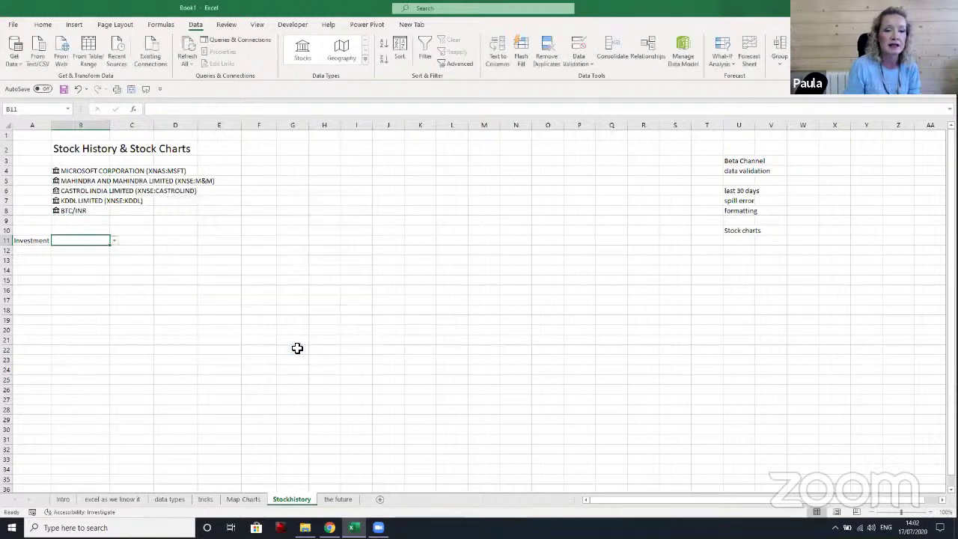
Try KDDL LIMITED, then set B11 to CASTROL INDIA LIMITED and move to A14
{"action": "left_click", "coordinate": [114, 240]}
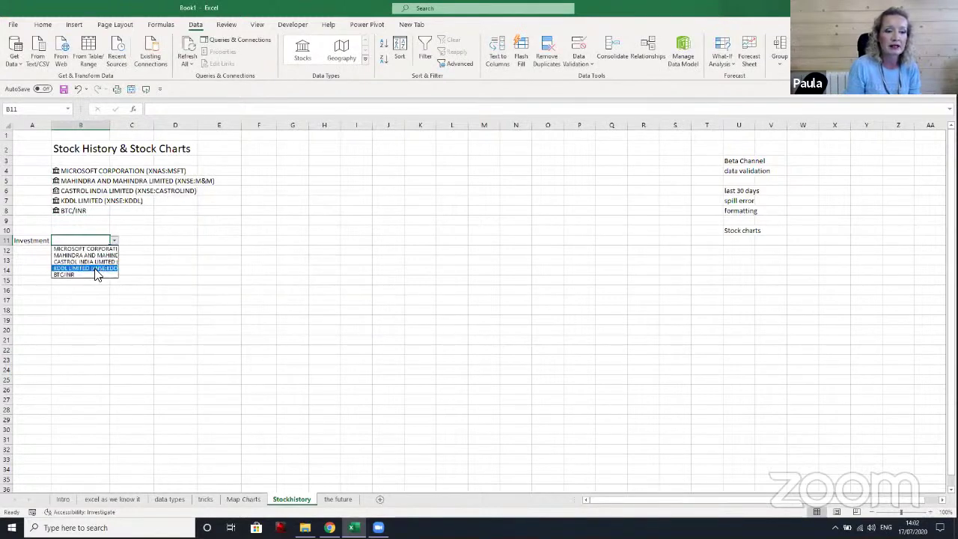
{"action": "left_click", "coordinate": [95, 269]}
{"action": "left_click", "coordinate": [113, 240]}
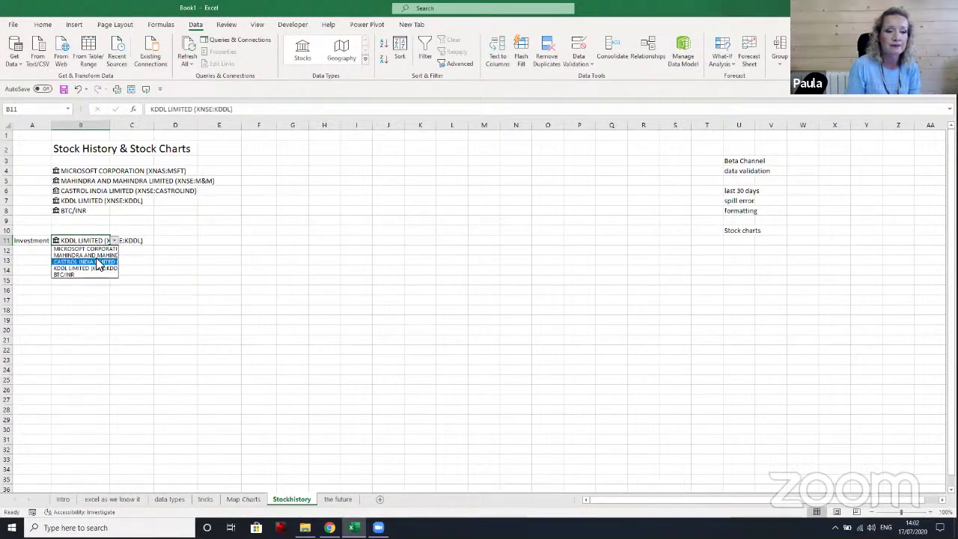
{"action": "left_click", "coordinate": [98, 264]}
{"action": "left_click", "coordinate": [114, 240]}
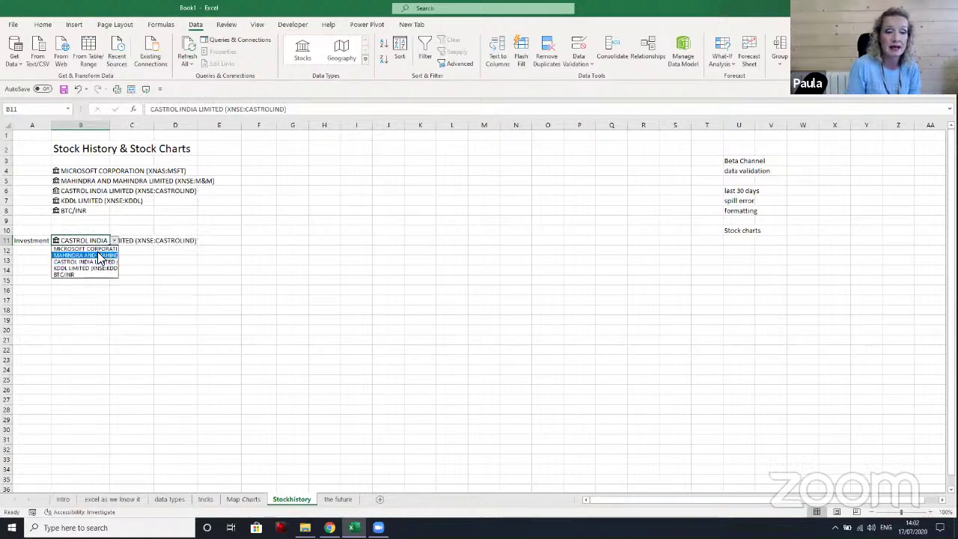
{"action": "key", "text": "Escape"}
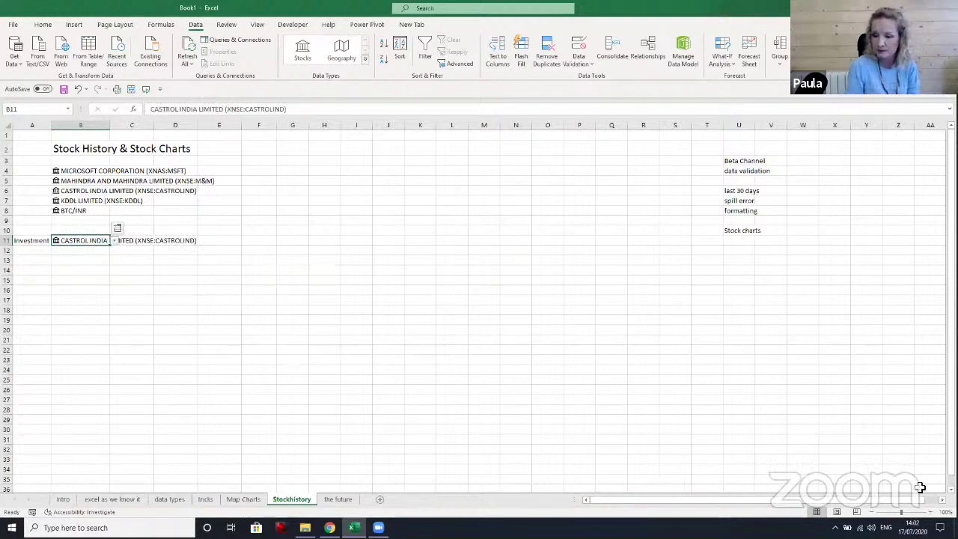
{"action": "scroll", "coordinate": [921, 491], "scroll_direction": "up", "scroll_amount": 3, "text": "ctrl"}
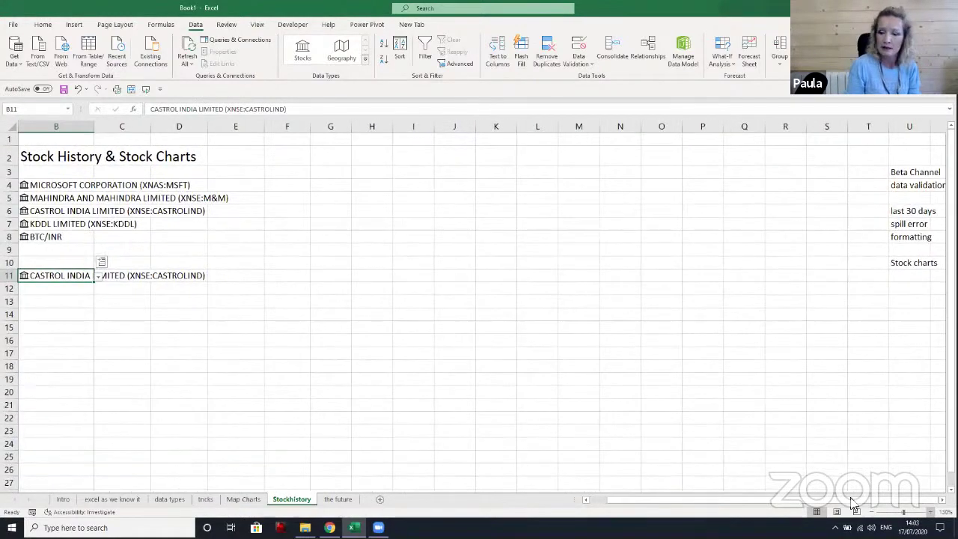
{"action": "left_click_drag", "start_coordinate": [636, 499], "coordinate": [606, 495]}
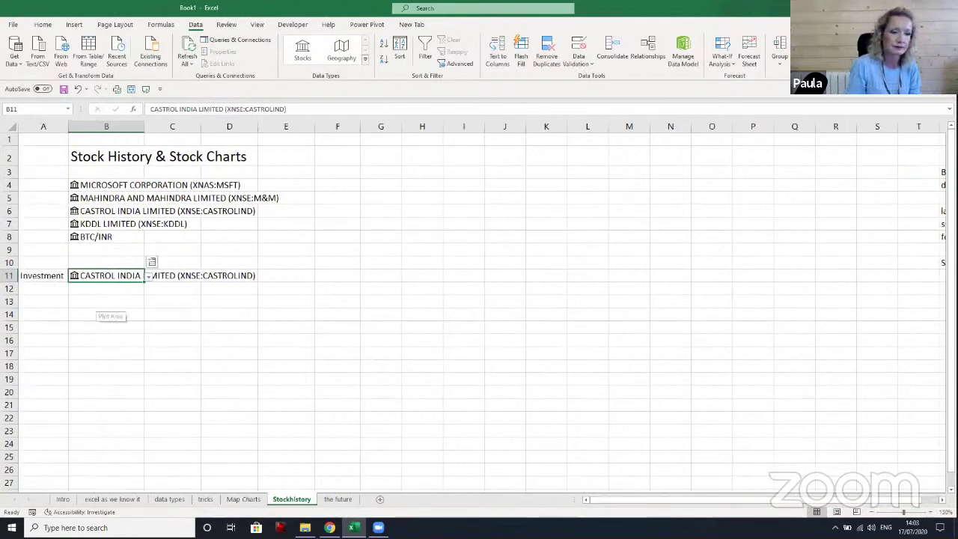
{"action": "left_click", "coordinate": [32, 313]}
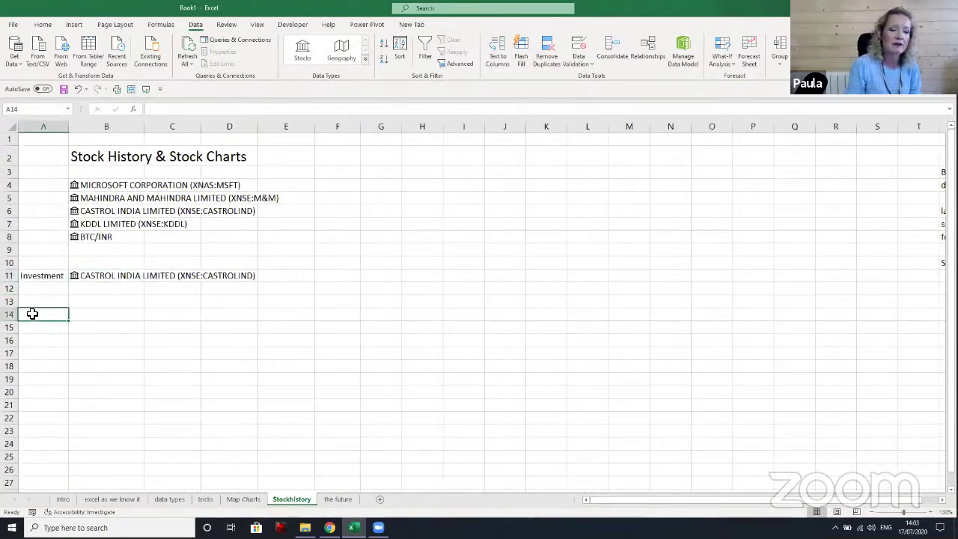
Begin =STOCKHISTORY( in A14, then remove the trial "MSFT" ticker argument
{"action": "left_click", "coordinate": [129, 275]}
{"action": "left_click", "coordinate": [40, 314]}
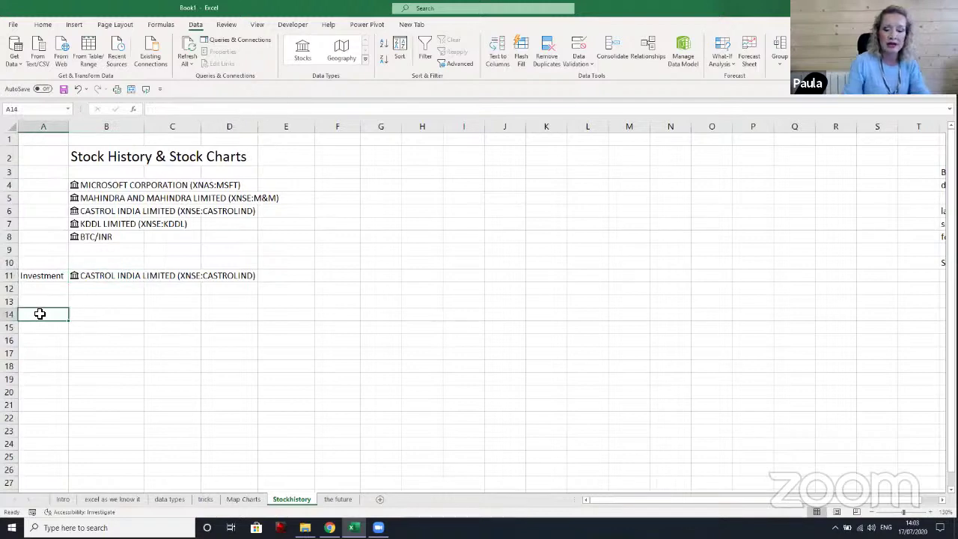
{"action": "type", "text": "=stock"}
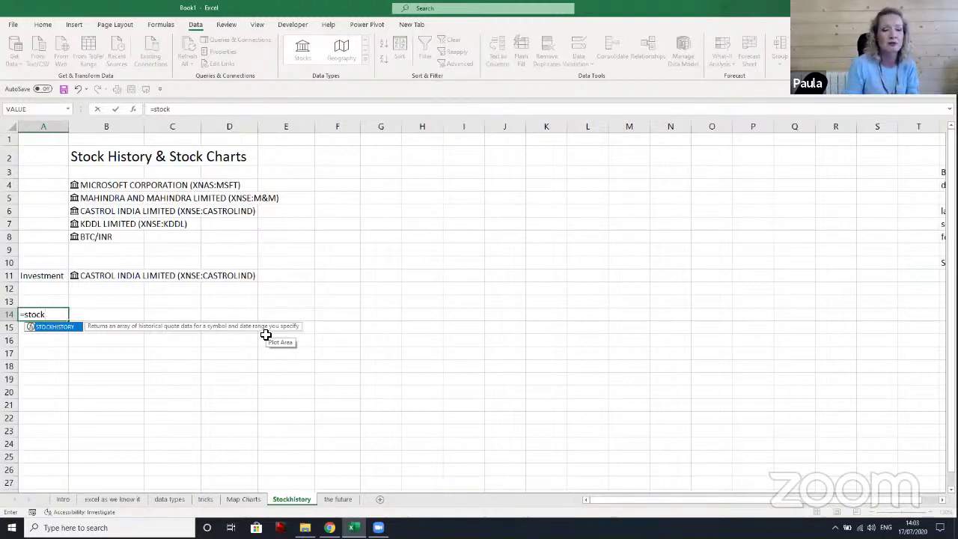
{"action": "key", "text": "Tab"}
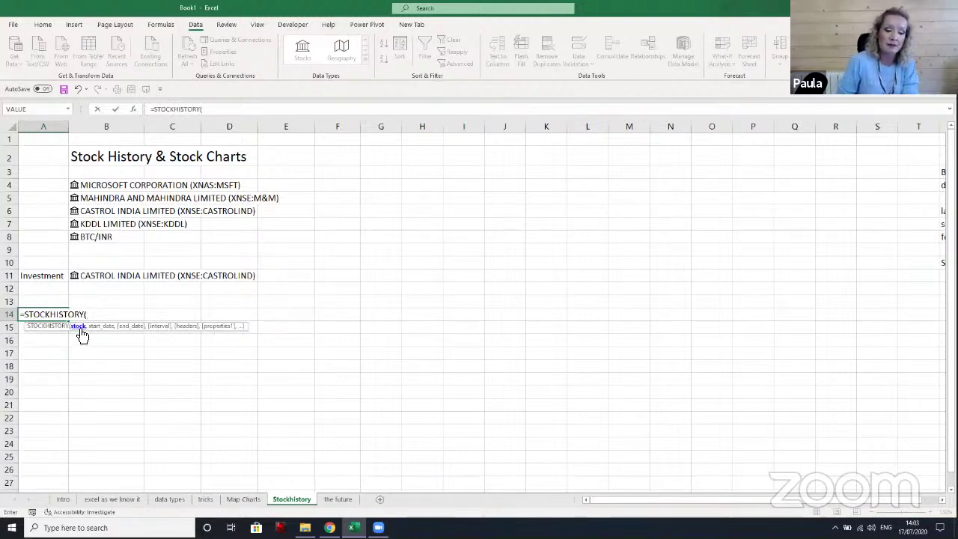
{"action": "type", "text": "\""}
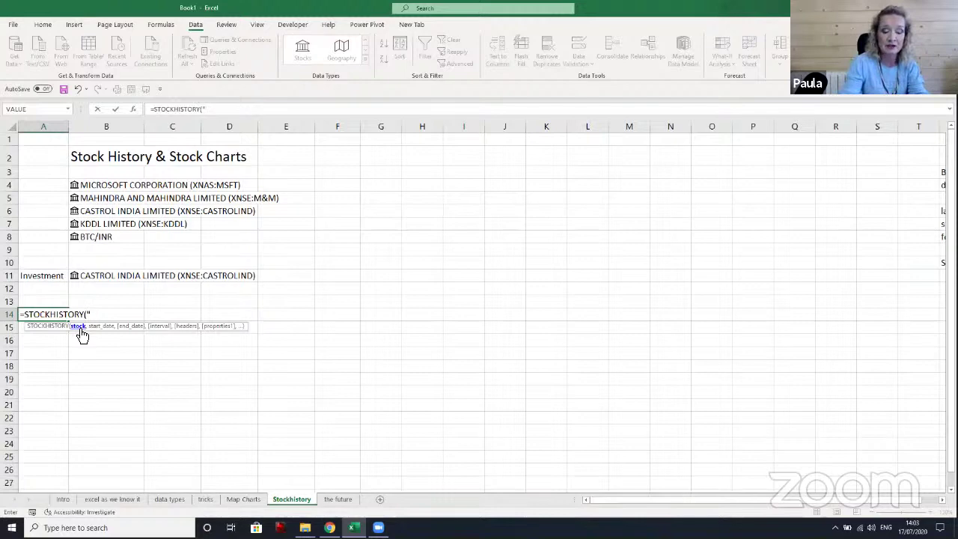
{"action": "type", "text": "MSFT"}
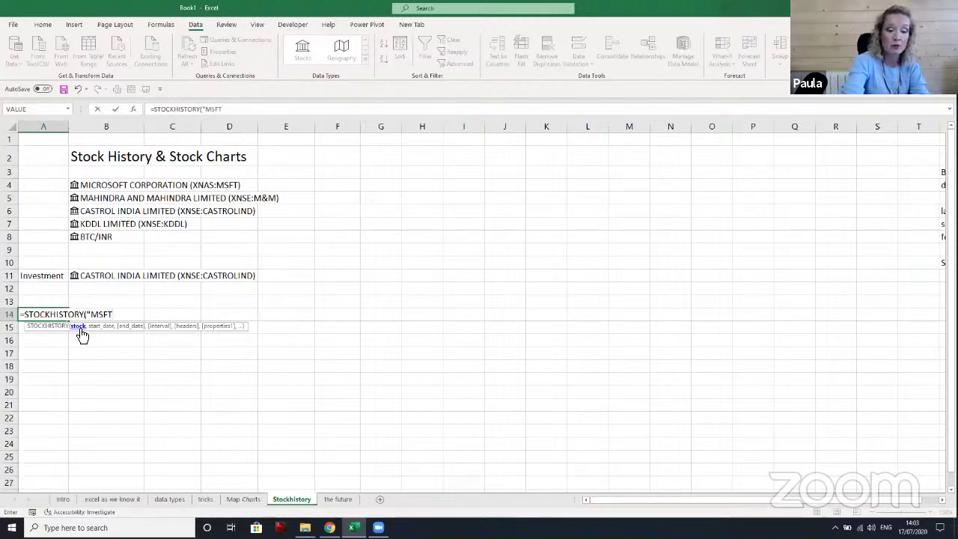
{"action": "type", "text": "\""}
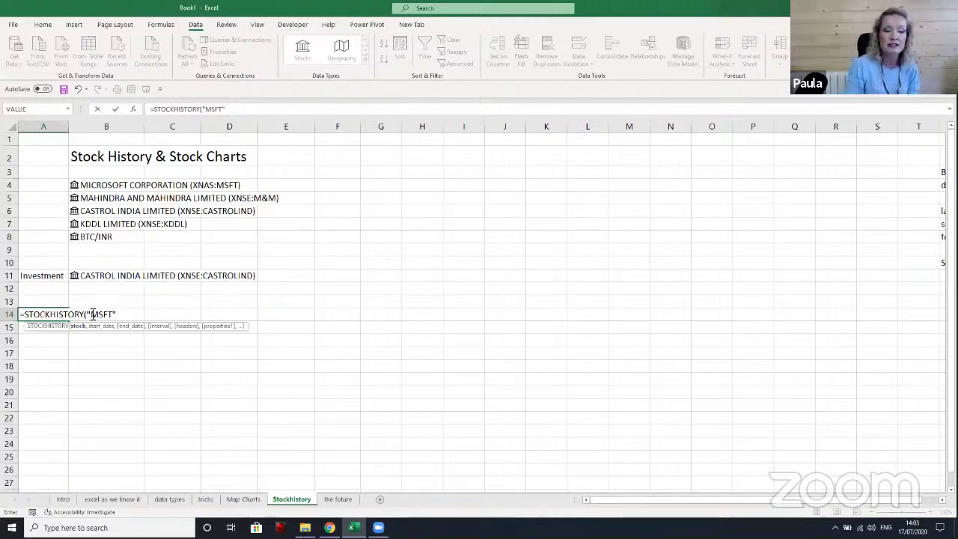
{"action": "left_click", "coordinate": [92, 314]}
{"action": "type", "text": ":"}
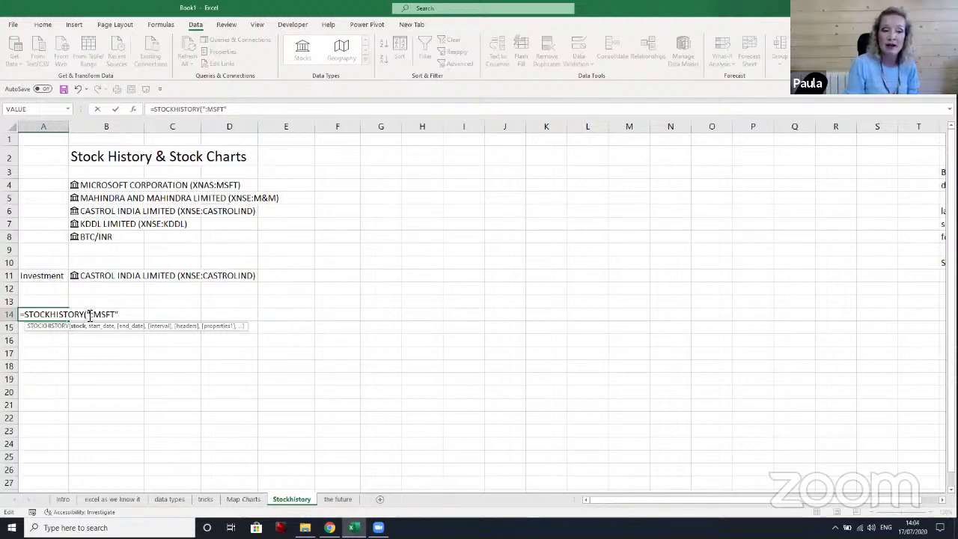
{"action": "left_click", "coordinate": [89, 315]}
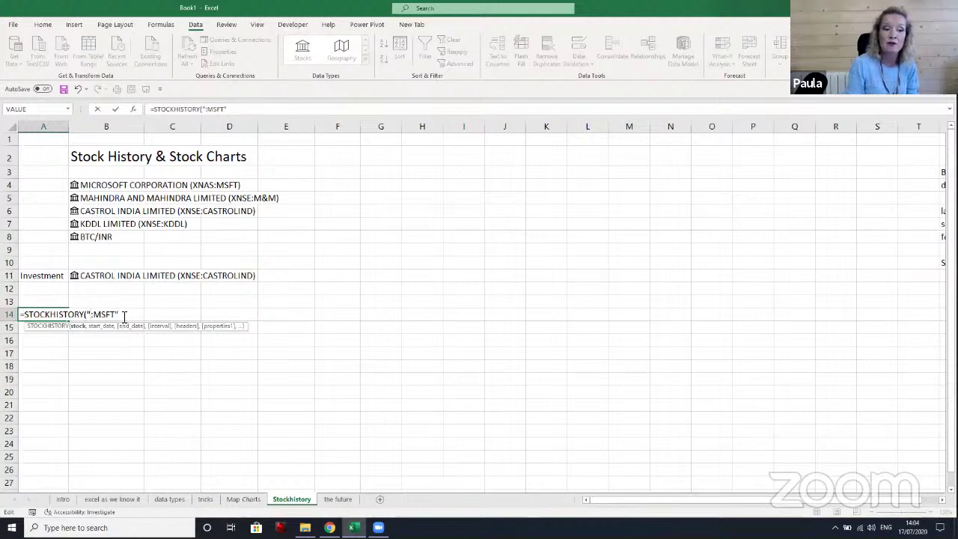
{"action": "left_click_drag", "start_coordinate": [122, 315], "coordinate": [91, 314]}
{"action": "key", "text": "BackSpace"}
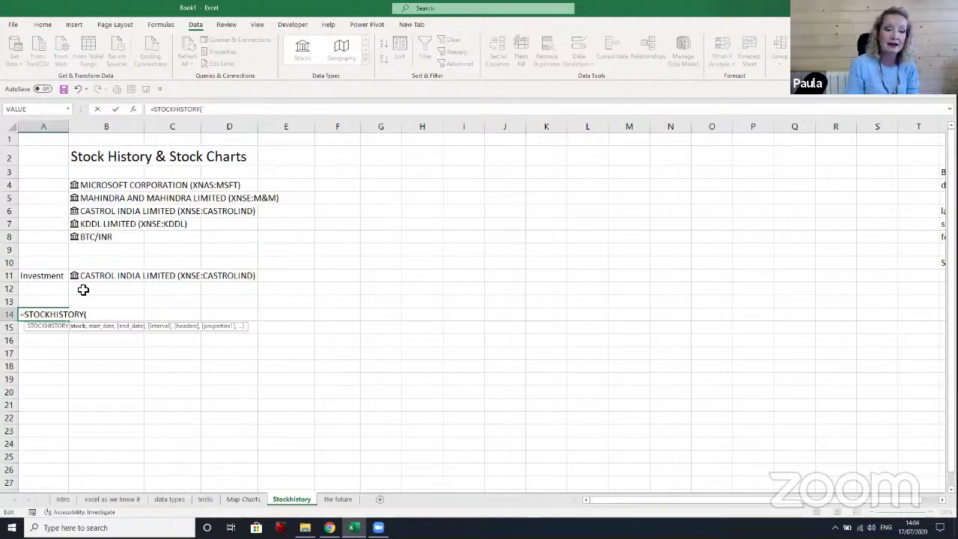
Add B11 as the stock, TODAY()-30 as start date, no end date, and interval 0 (daily)
{"action": "left_click", "coordinate": [88, 276]}
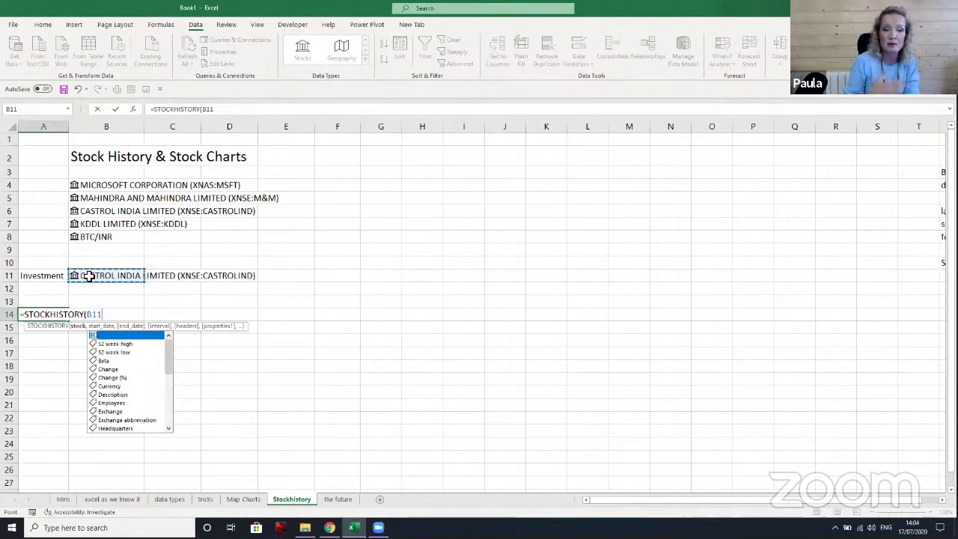
{"action": "type", "text": ","}
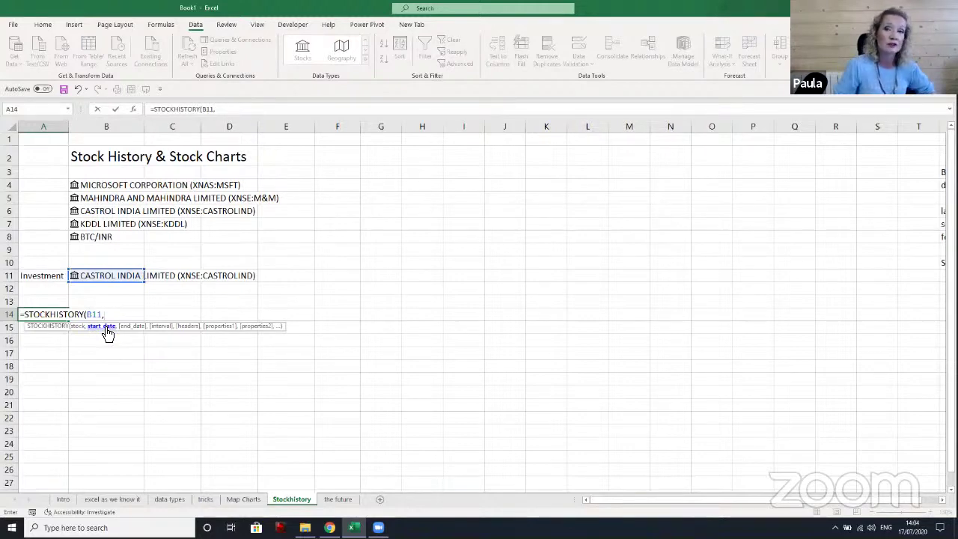
{"action": "type", "text": "to"}
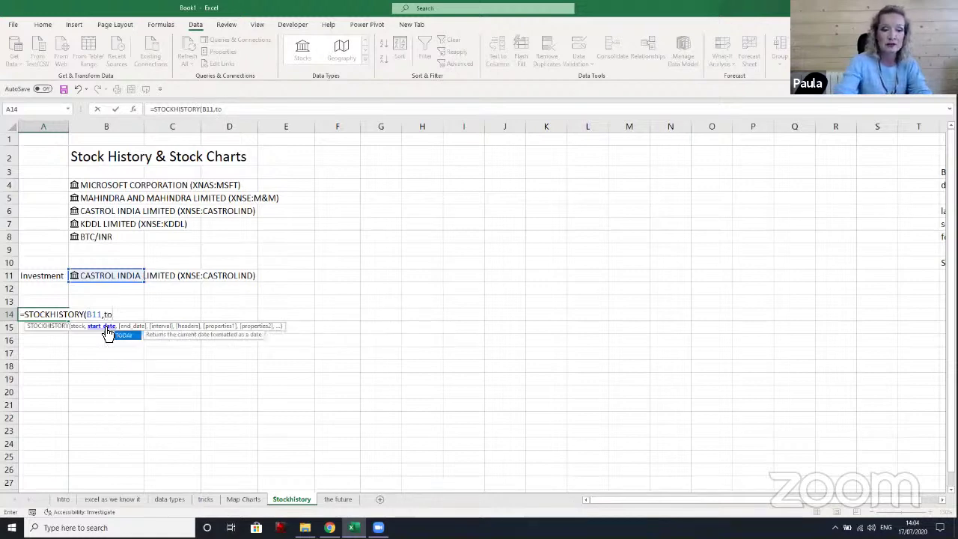
{"action": "key", "text": "Tab"}
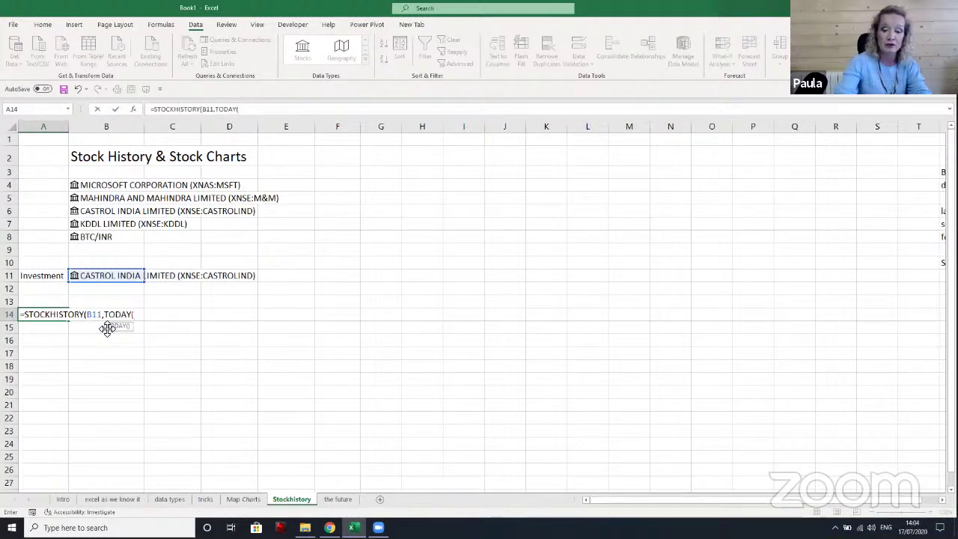
{"action": "type", "text": "0"}
{"action": "key", "text": "BackSpace"}
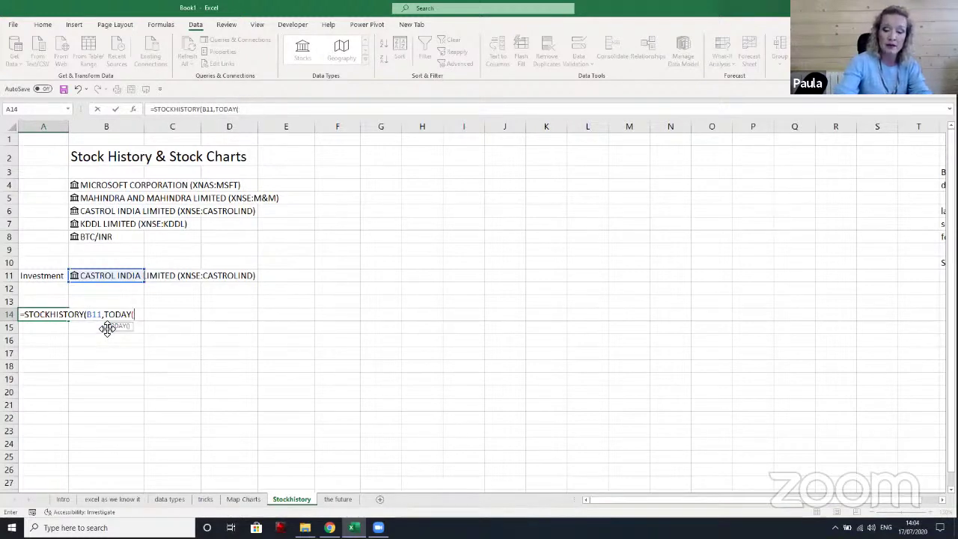
{"action": "type", "text": ")-30"}
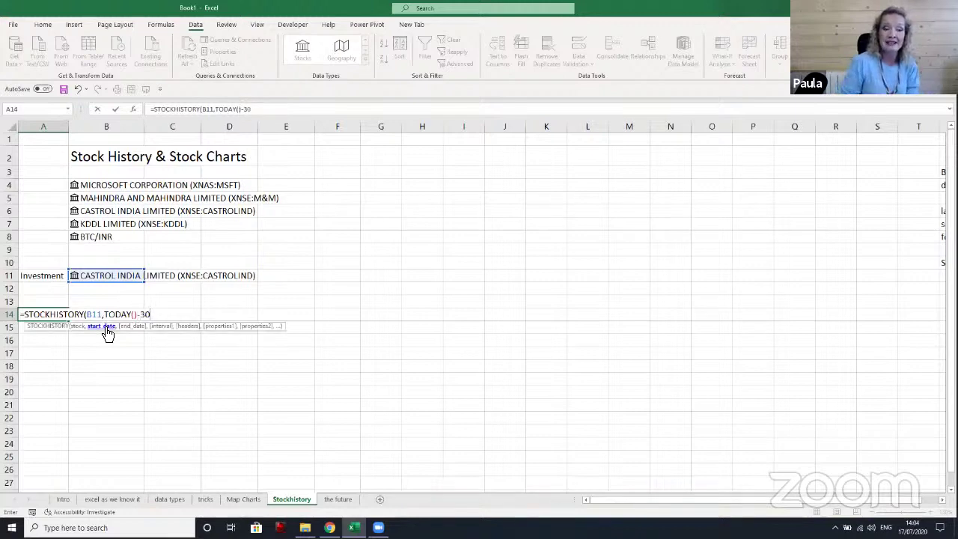
{"action": "type", "text": ","}
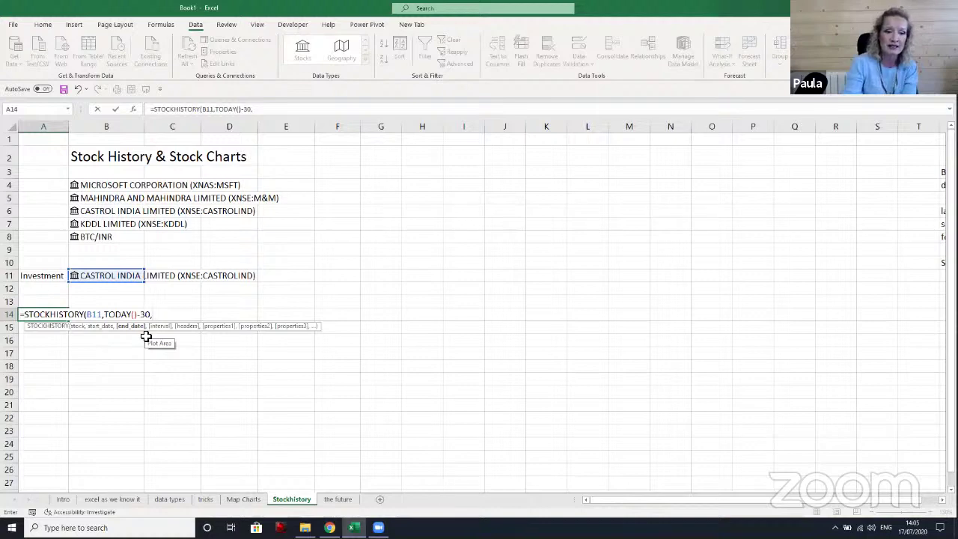
{"action": "type", "text": ",0"}
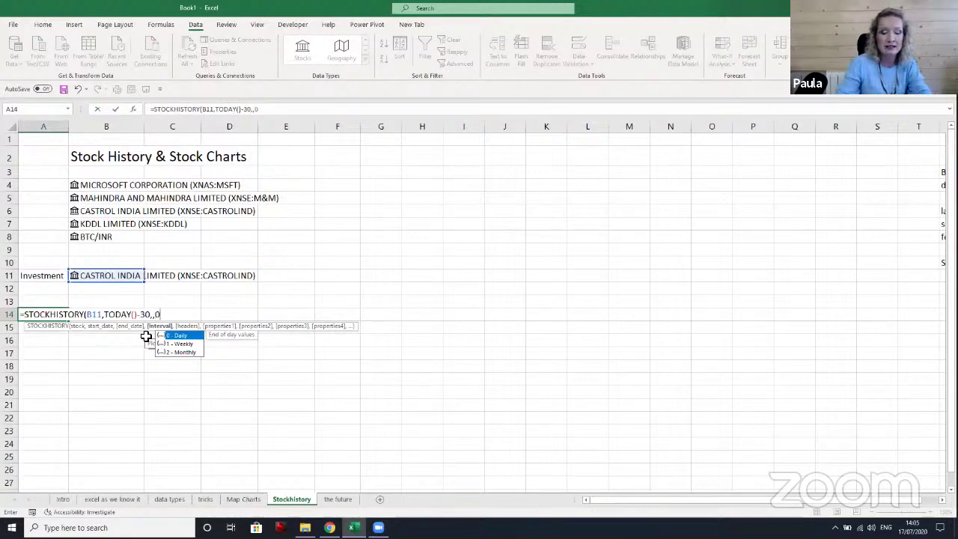
Turn on column headers (1) and add Date and Open as returned properties
{"action": "type", "text": ","}
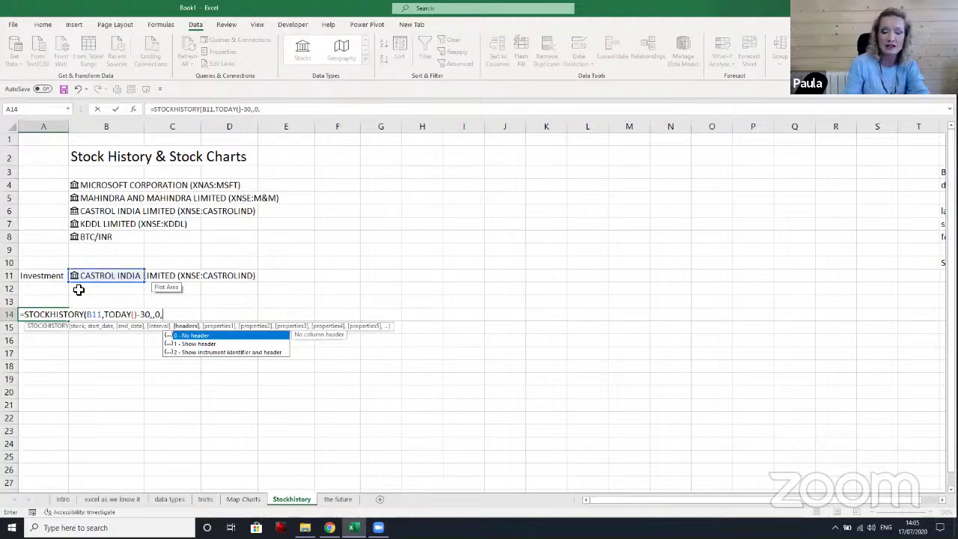
{"action": "key", "text": "Down"}
{"action": "type", "text": "1,"}
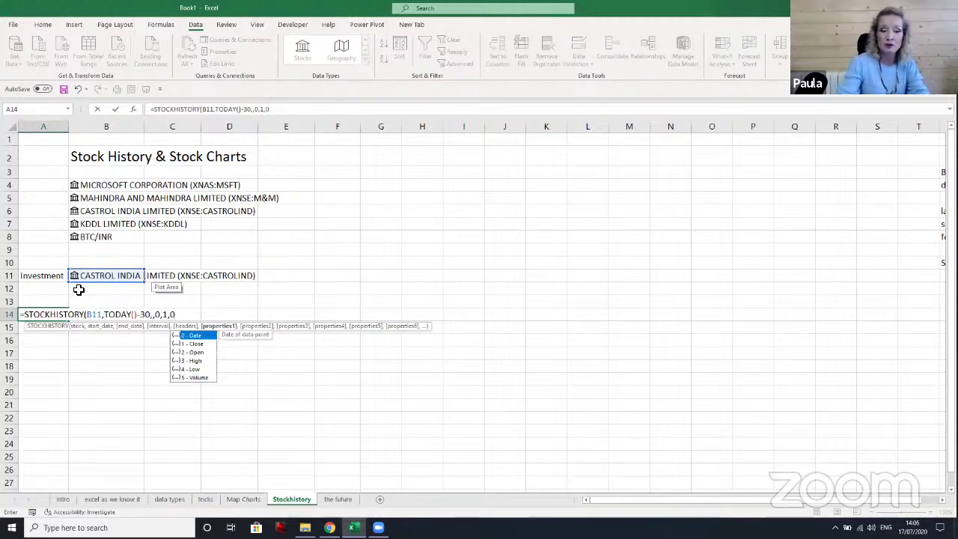
{"action": "type", "text": ","}
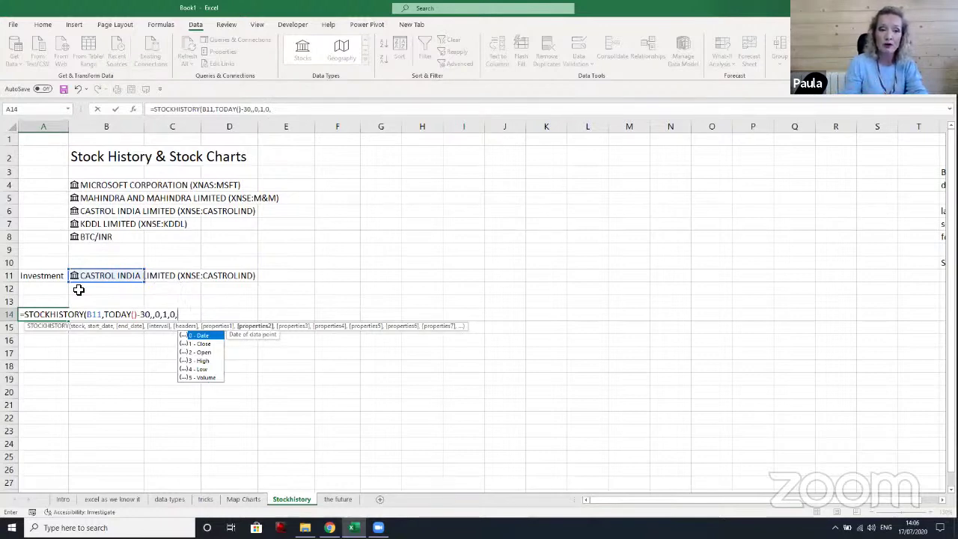
{"action": "key", "text": "Down"}
{"action": "key", "text": "Down"}
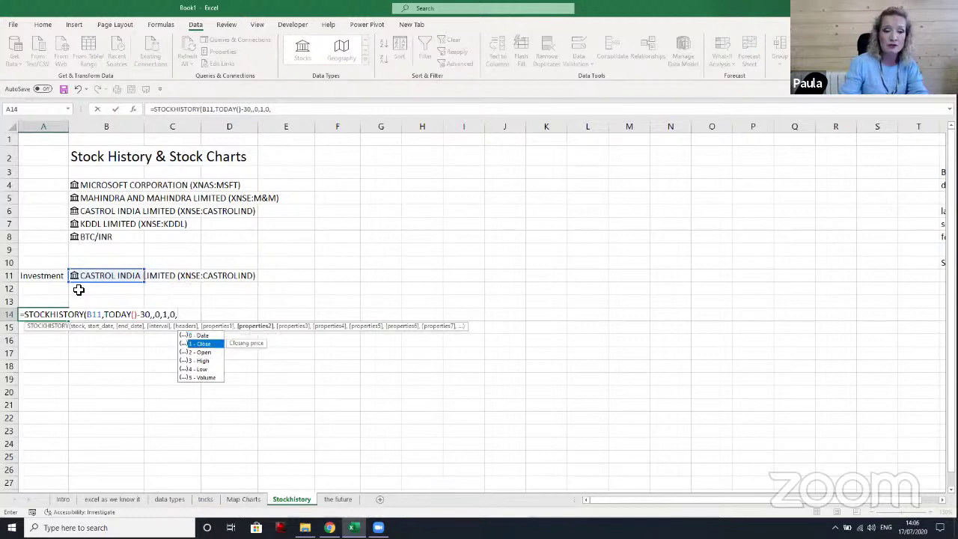
{"action": "key", "text": "Tab"}
{"action": "type", "text": ","}
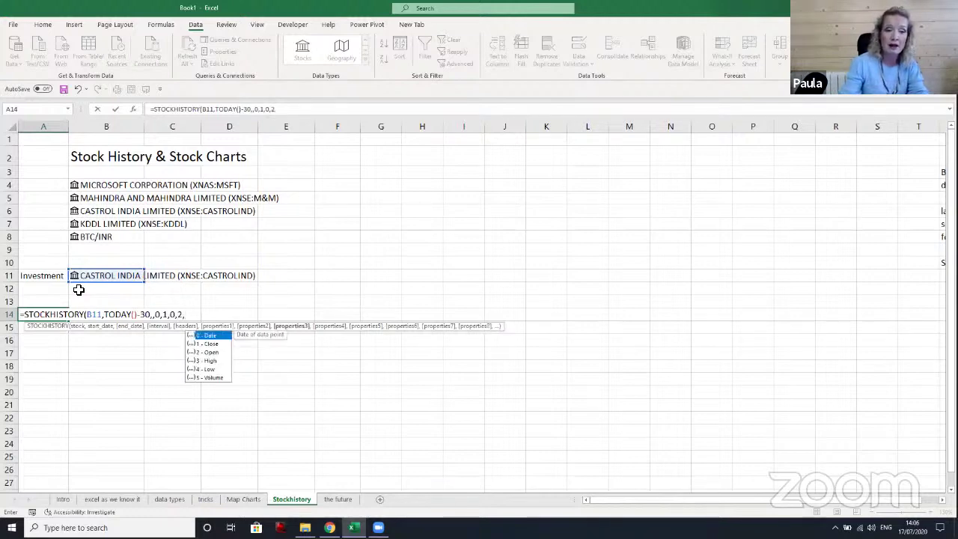
Add High, Low and Close as properties and close the formula's bracket
{"action": "key", "text": "Down"}
{"action": "key", "text": "Down"}
{"action": "key", "text": "Down"}
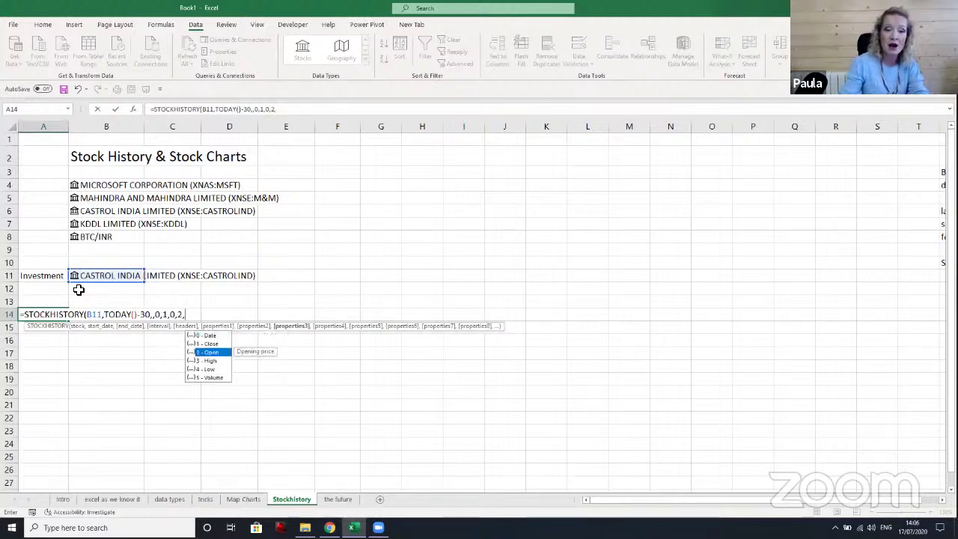
{"action": "key", "text": "Tab"}
{"action": "type", "text": ","}
{"action": "key", "text": "Down"}
{"action": "key", "text": "Down"}
{"action": "key", "text": "Down"}
{"action": "key", "text": "Down"}
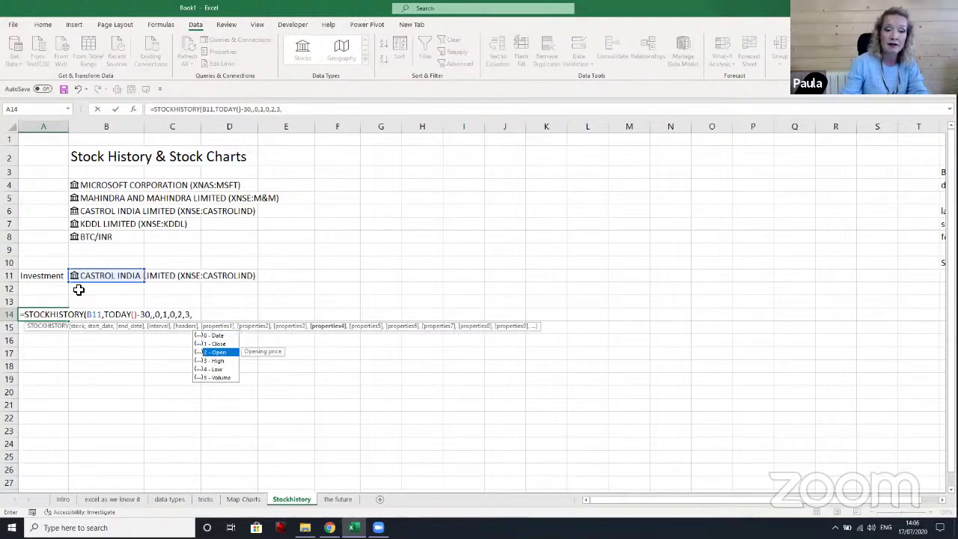
{"action": "key", "text": "Tab"}
{"action": "type", "text": ","}
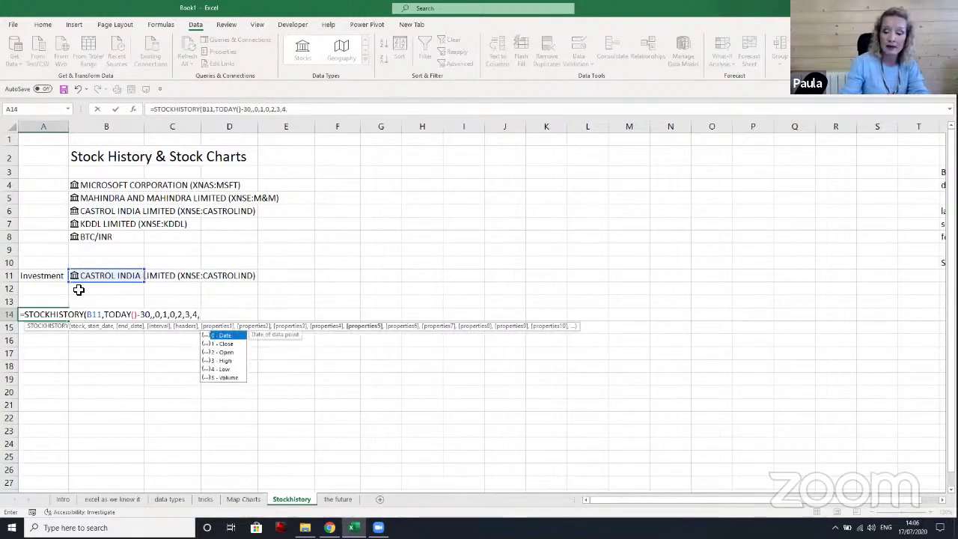
{"action": "key", "text": "Down"}
{"action": "key", "text": "Tab"}
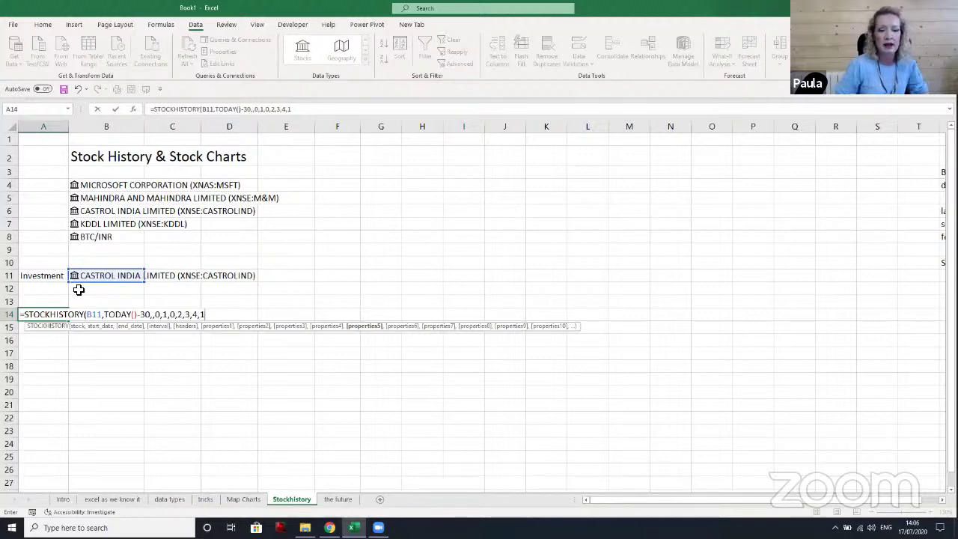
{"action": "type", "text": ")"}
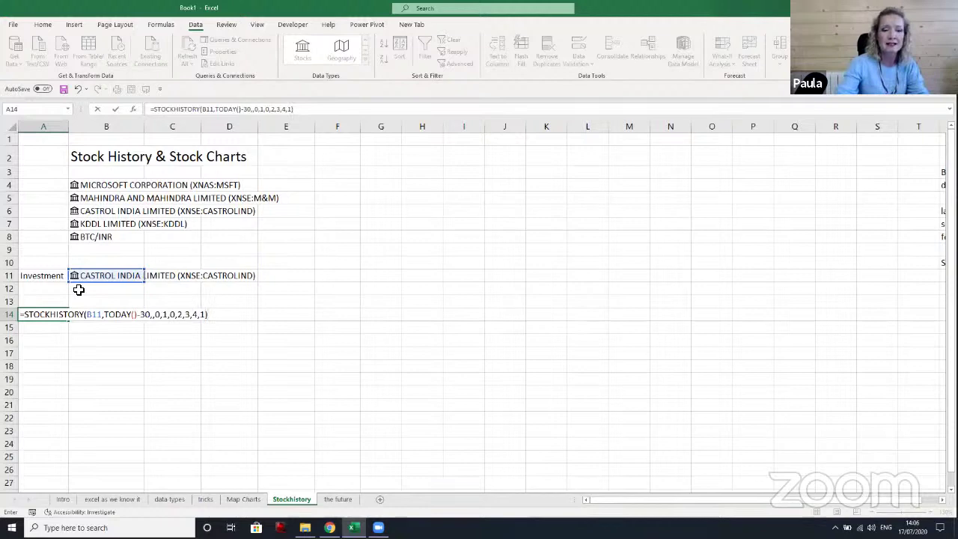
Enter the formula and review the spilled Castrol India rupee price table starting 17/06/2020
{"action": "key", "text": "Return"}
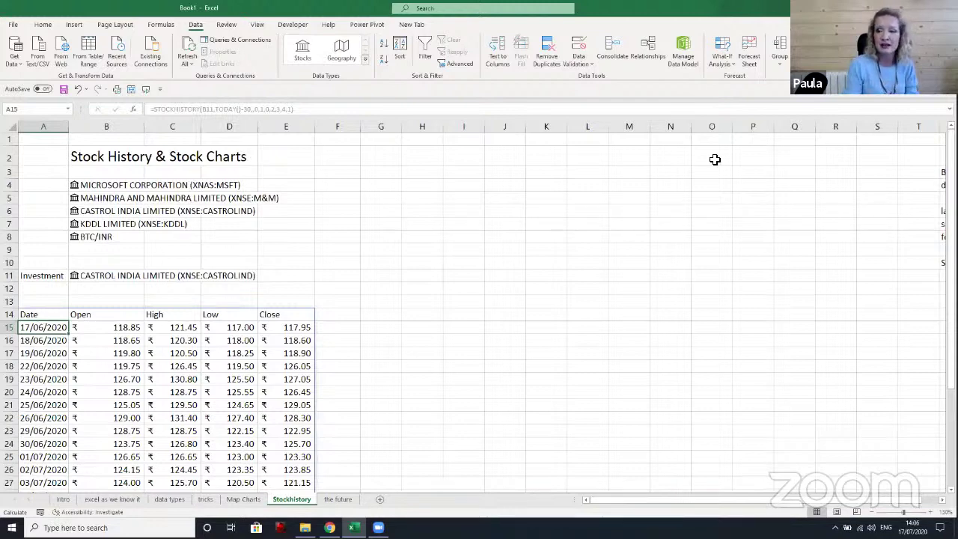
{"action": "left_click_drag", "start_coordinate": [950, 154], "coordinate": [951, 169]}
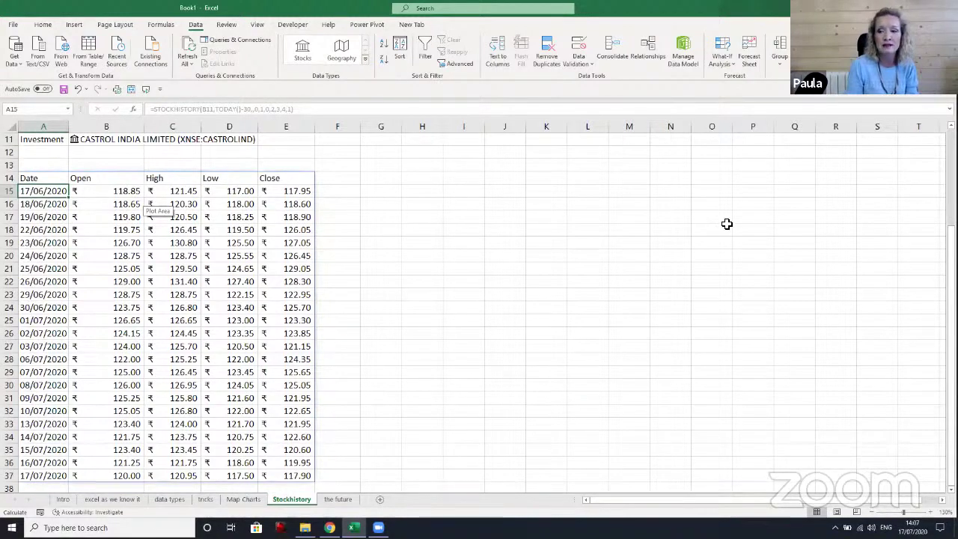
{"action": "left_click_drag", "start_coordinate": [950, 246], "coordinate": [951, 232]}
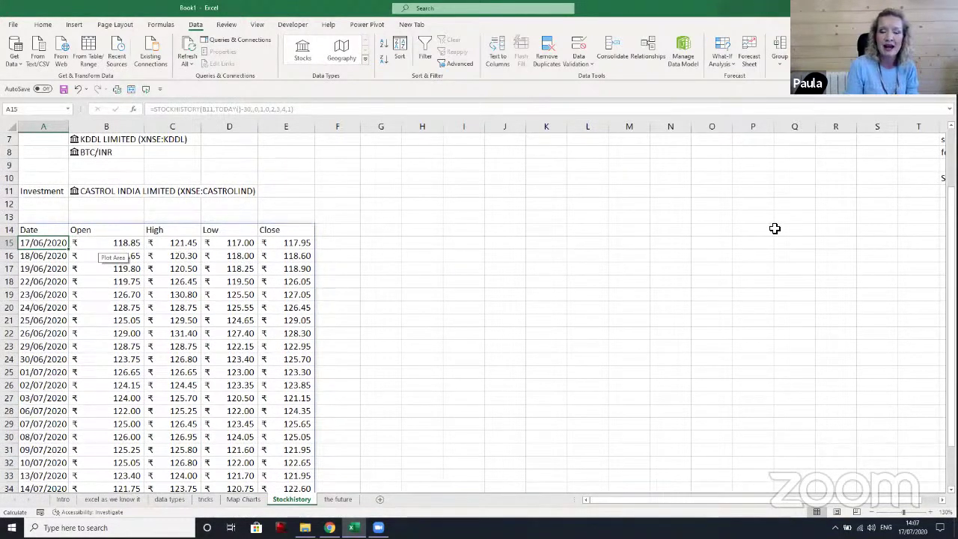
{"action": "scroll", "coordinate": [775, 229], "scroll_direction": "up", "scroll_amount": 2}
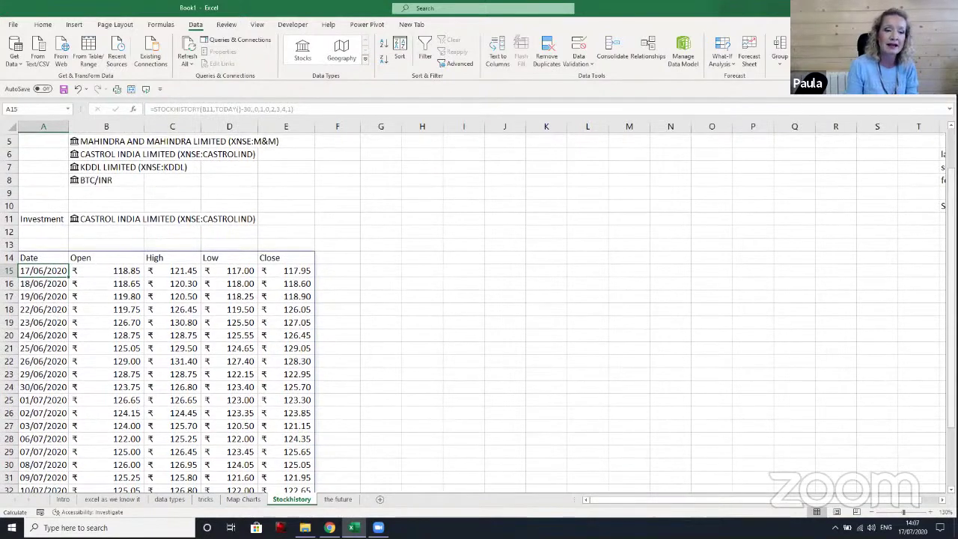
{"action": "scroll", "coordinate": [95, 274], "scroll_direction": "down", "scroll_amount": 1}
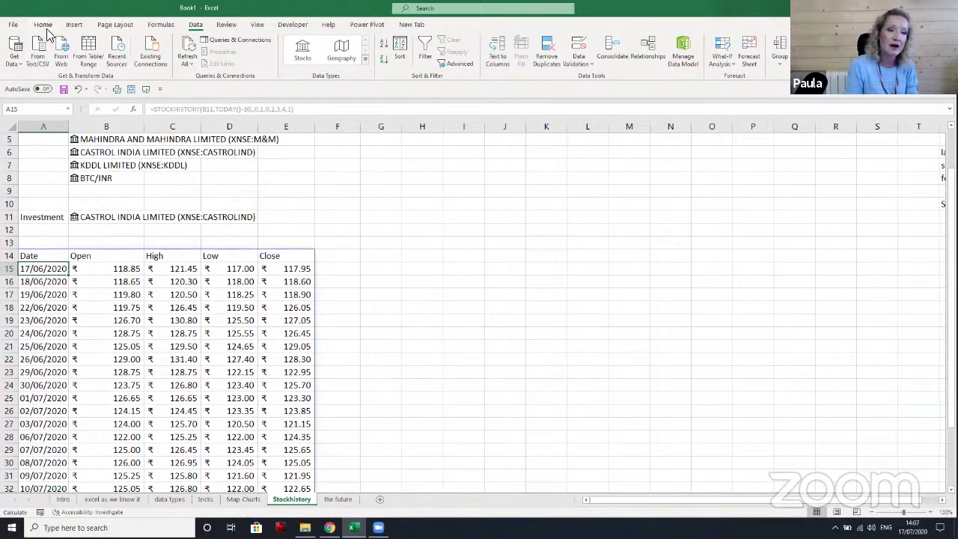
{"action": "left_click", "coordinate": [113, 268]}
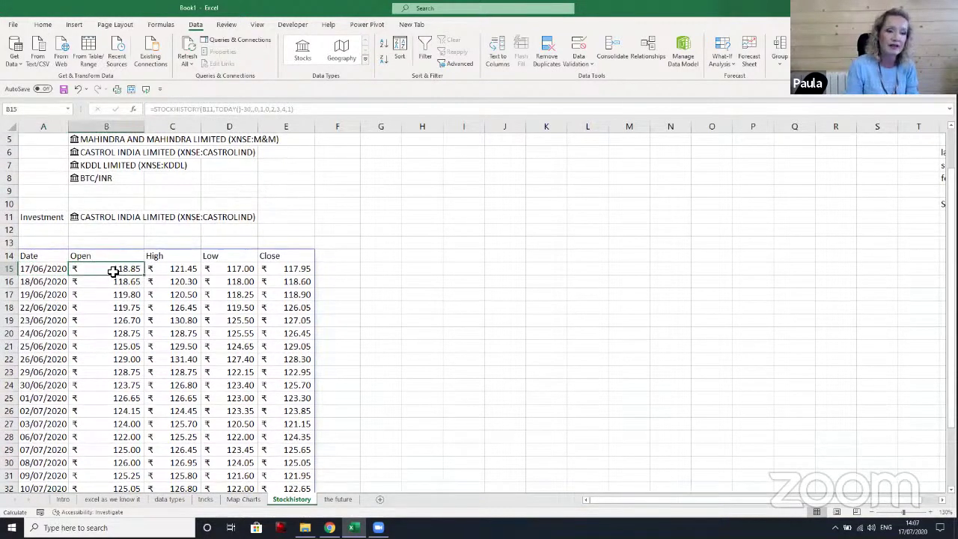
{"action": "left_click", "coordinate": [43, 25]}
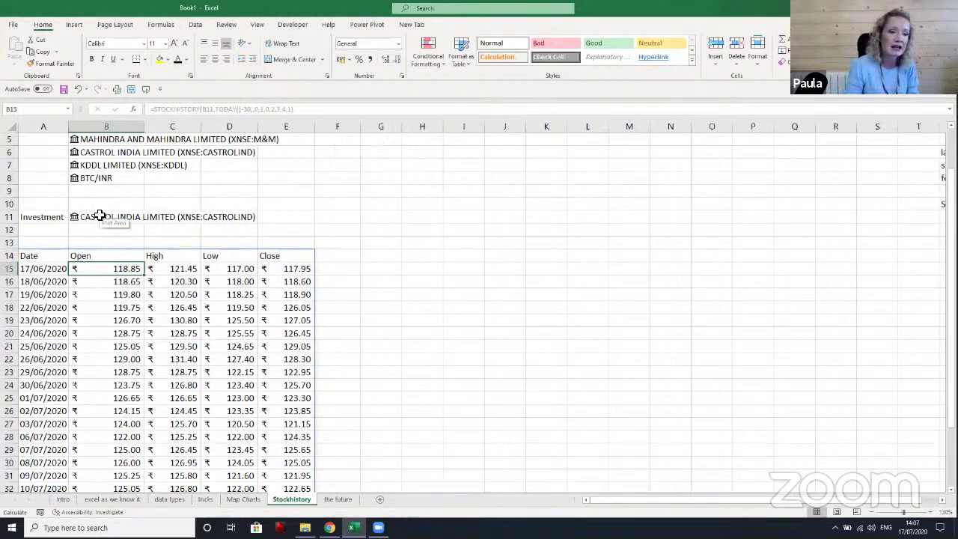
Choose MICROSOFT CORPORATION (XNAS:MSFT) in B11 and inspect the A14 formula's dollar results
{"action": "left_click", "coordinate": [99, 217]}
{"action": "left_click", "coordinate": [149, 217]}
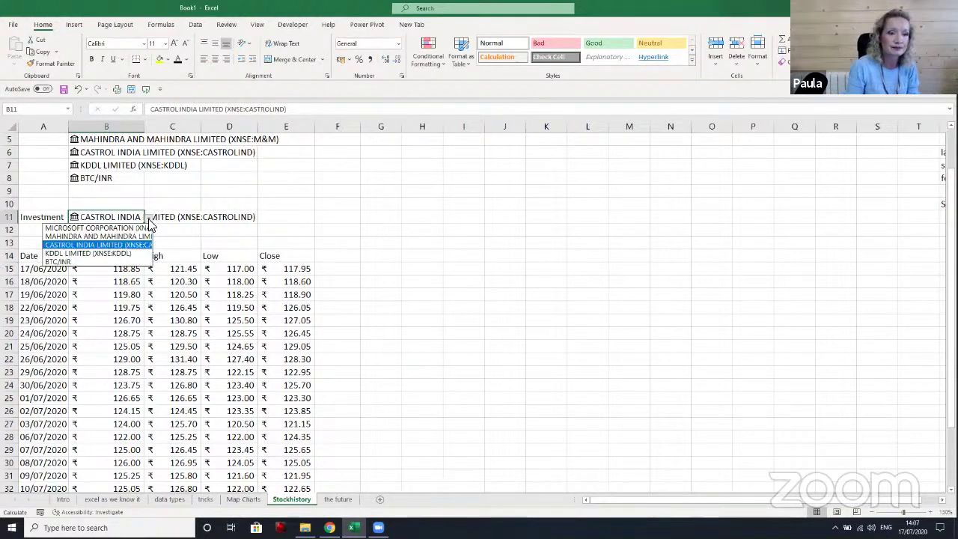
{"action": "left_click", "coordinate": [124, 228]}
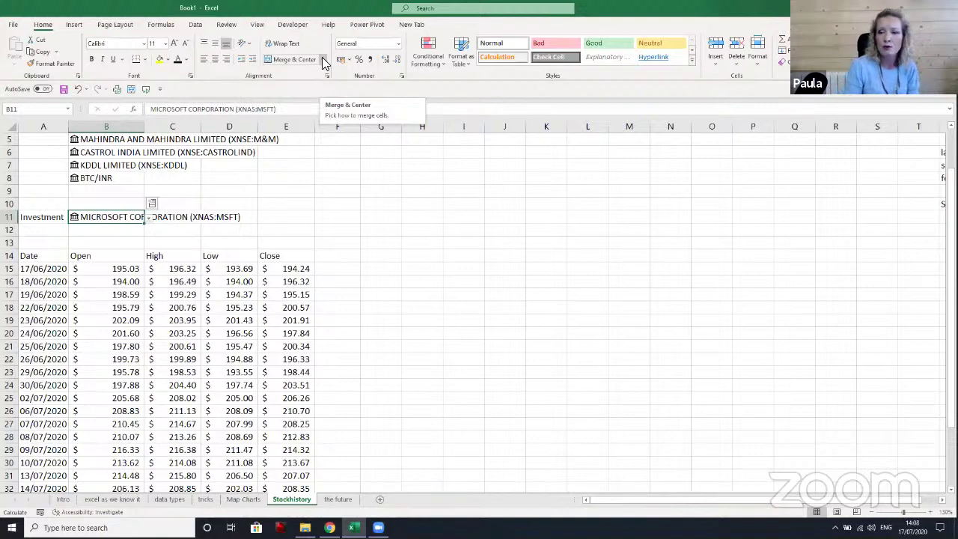
{"action": "scroll", "coordinate": [479, 315], "scroll_direction": "down", "scroll_amount": 2}
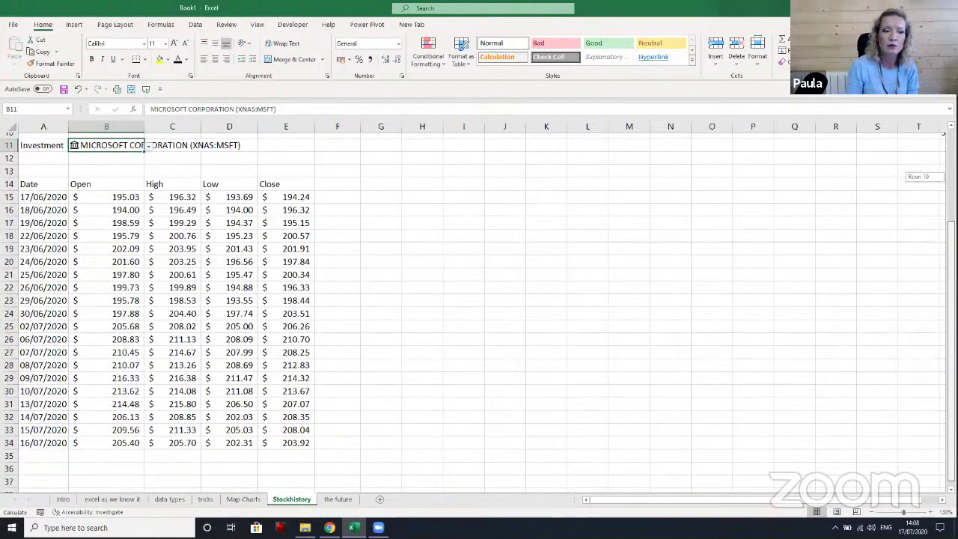
{"action": "left_click", "coordinate": [43, 183]}
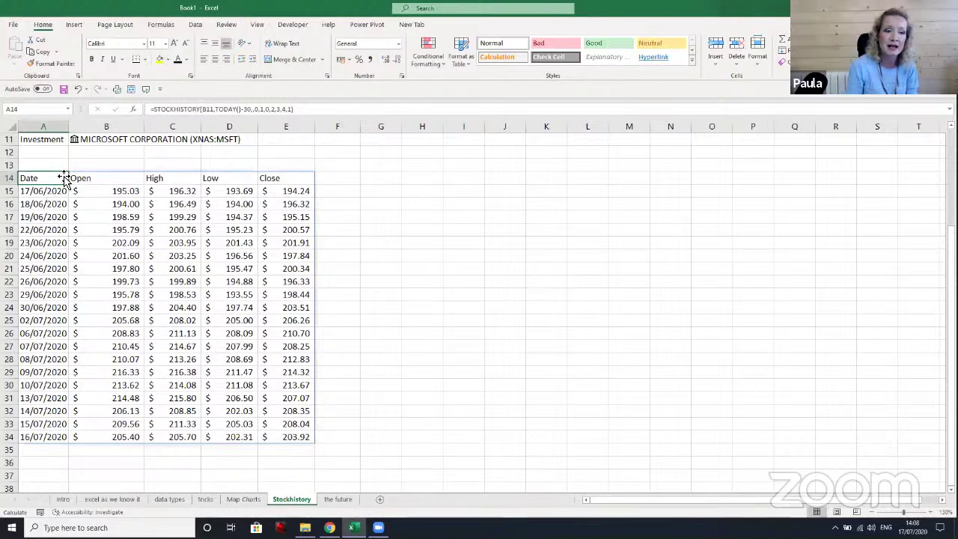
{"action": "left_click", "coordinate": [119, 241]}
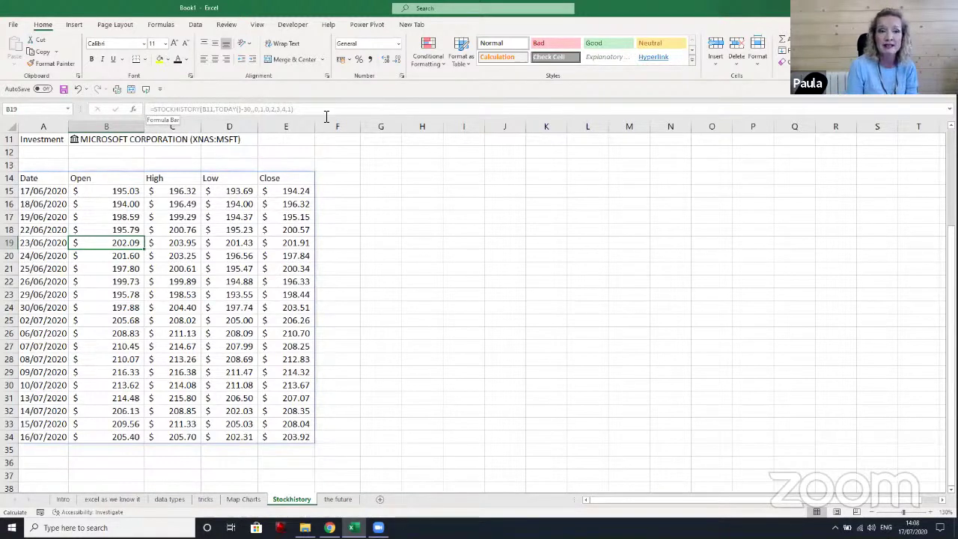
{"action": "left_click", "coordinate": [186, 280]}
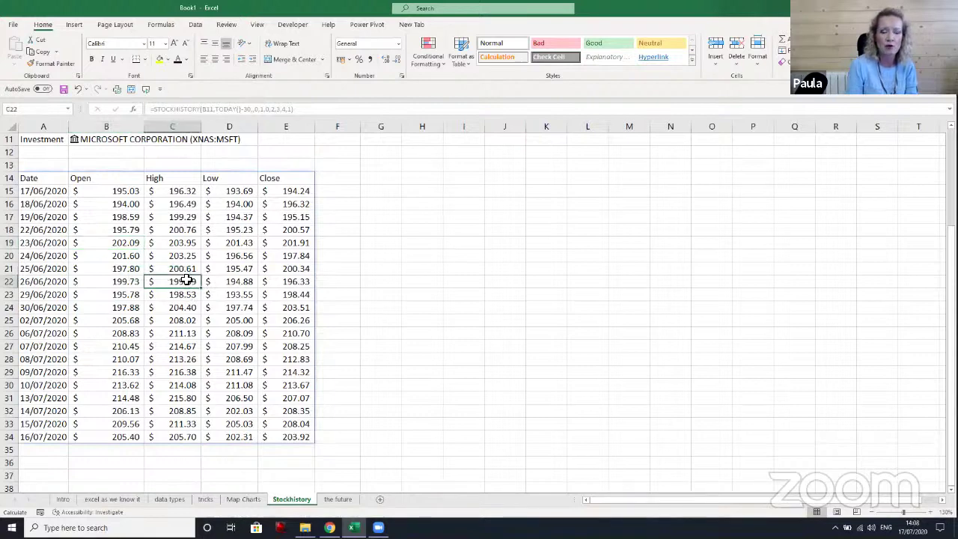
{"action": "type", "text": "problem"}
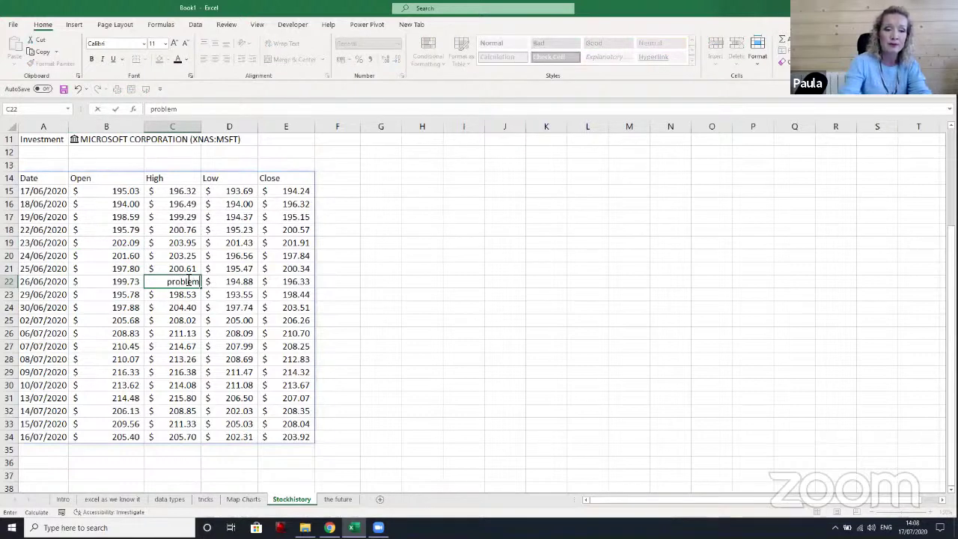
{"action": "key", "text": "Return"}
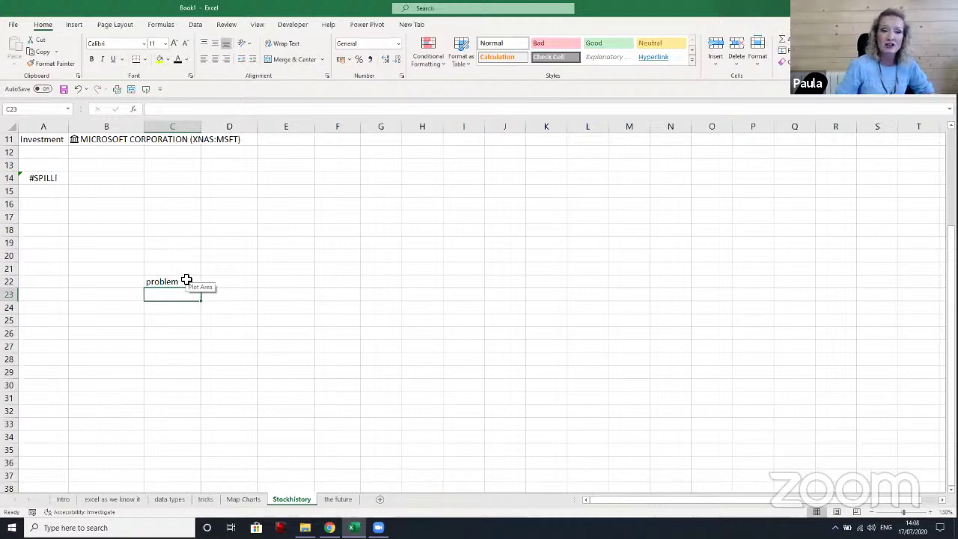
{"action": "left_click", "coordinate": [178, 280]}
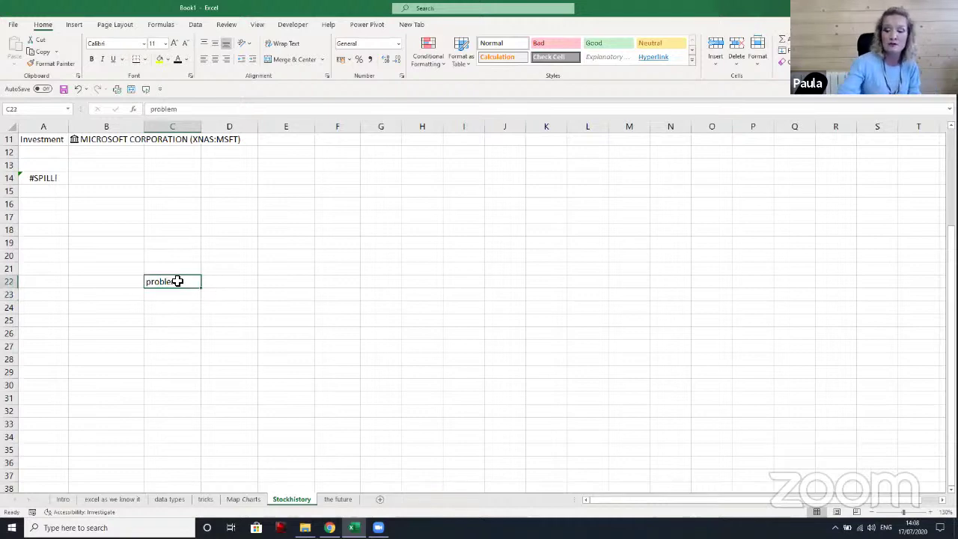
{"action": "key", "text": "Delete"}
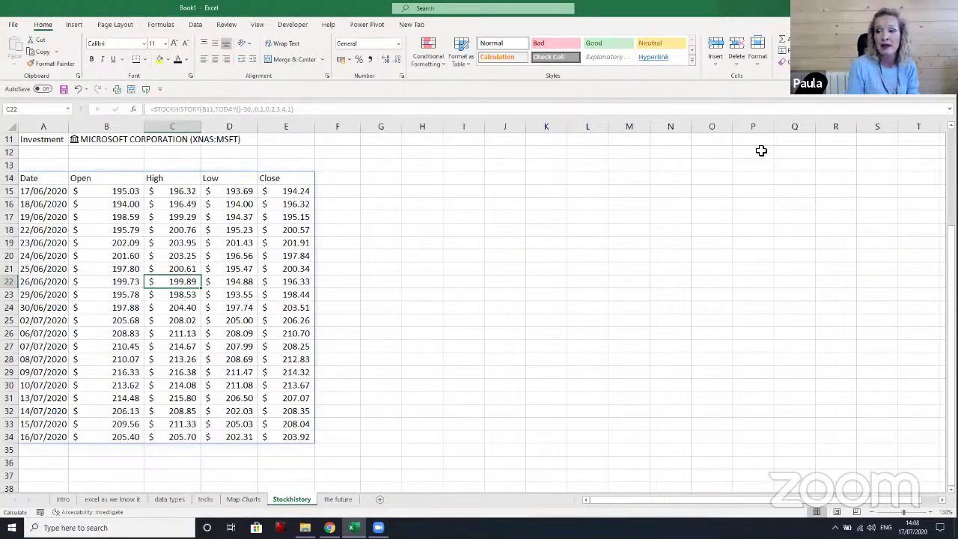
Pick BTC/INR from the B11 dropdown and select columns C through E
{"action": "left_click_drag", "start_coordinate": [950, 299], "coordinate": [951, 274]}
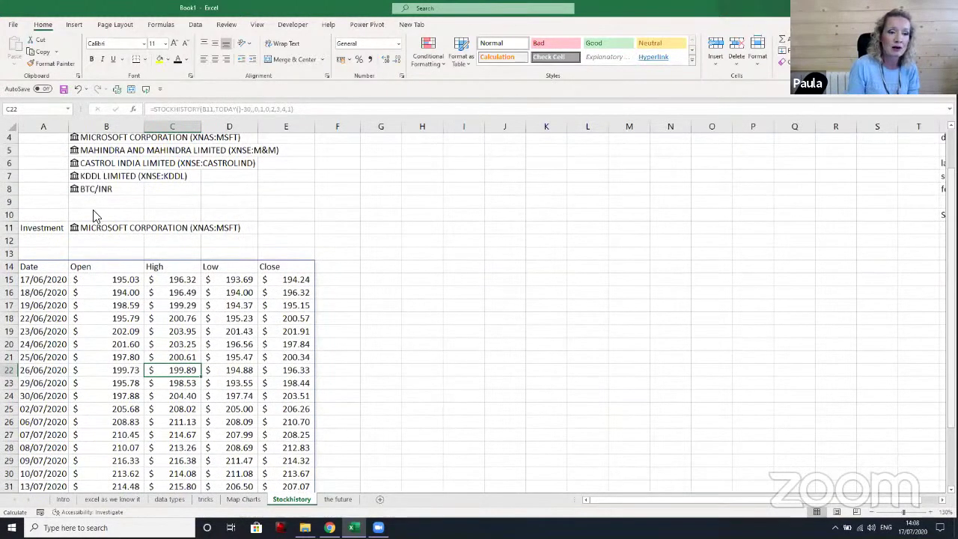
{"action": "scroll", "coordinate": [135, 217], "scroll_direction": "down", "scroll_amount": 1}
{"action": "left_click", "coordinate": [135, 217]}
{"action": "left_click", "coordinate": [150, 218]}
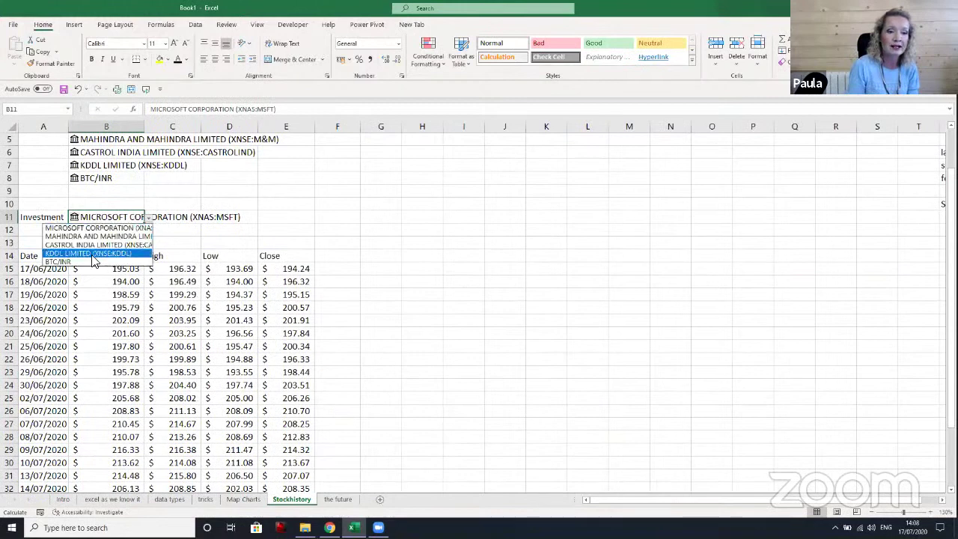
{"action": "left_click", "coordinate": [90, 258]}
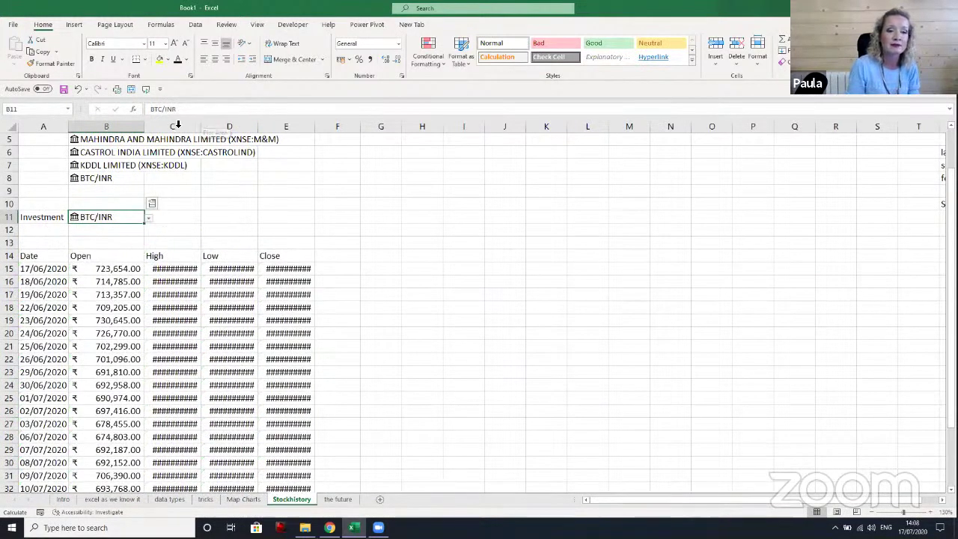
{"action": "left_click_drag", "start_coordinate": [196, 126], "coordinate": [310, 125]}
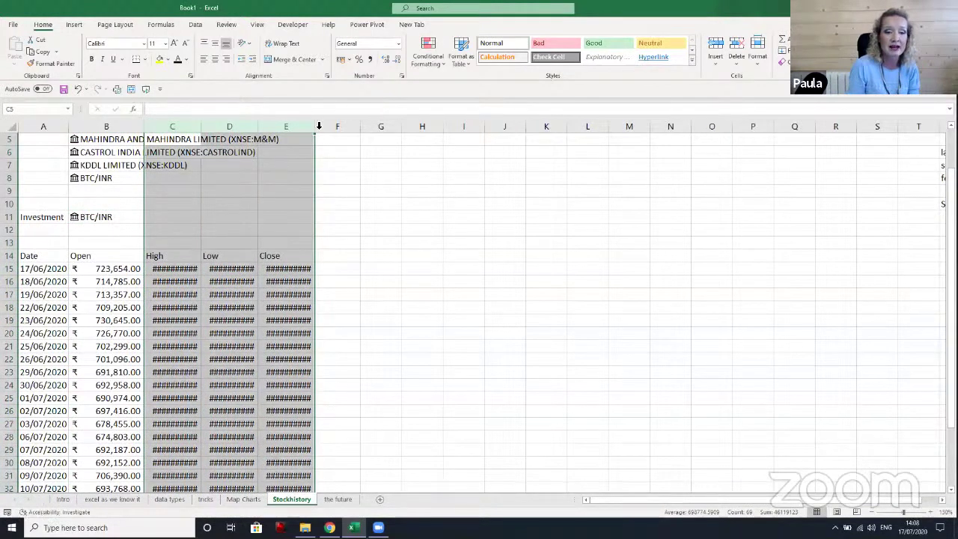
Widen columns C–E and insert BTC/INR's current Price into C11
{"action": "double_click", "coordinate": [310, 125]}
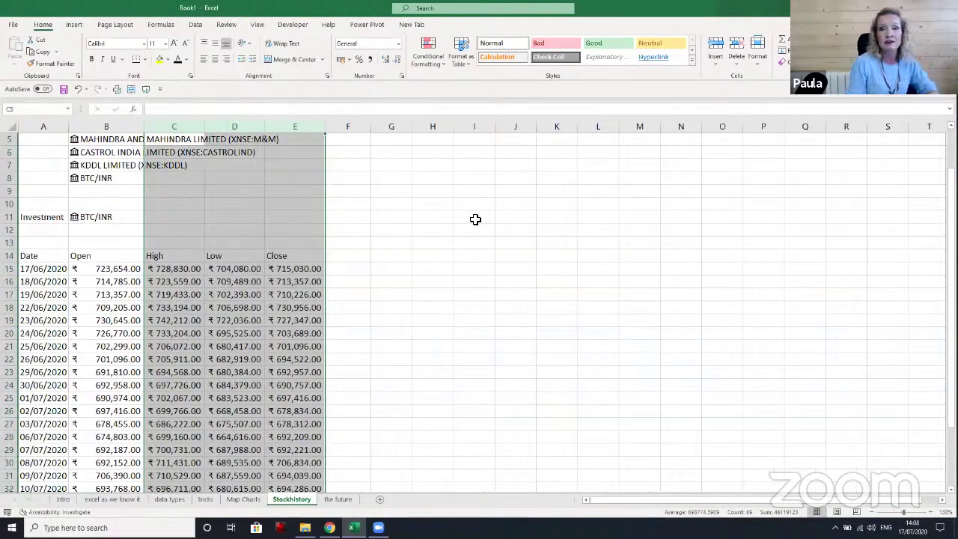
{"action": "left_click", "coordinate": [121, 216]}
{"action": "left_click", "coordinate": [152, 203]}
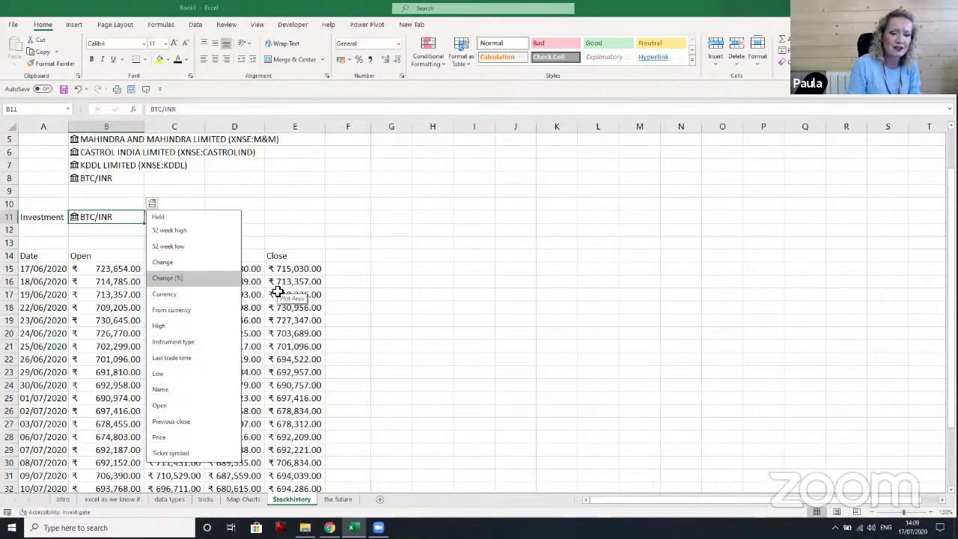
{"action": "left_click", "coordinate": [160, 437]}
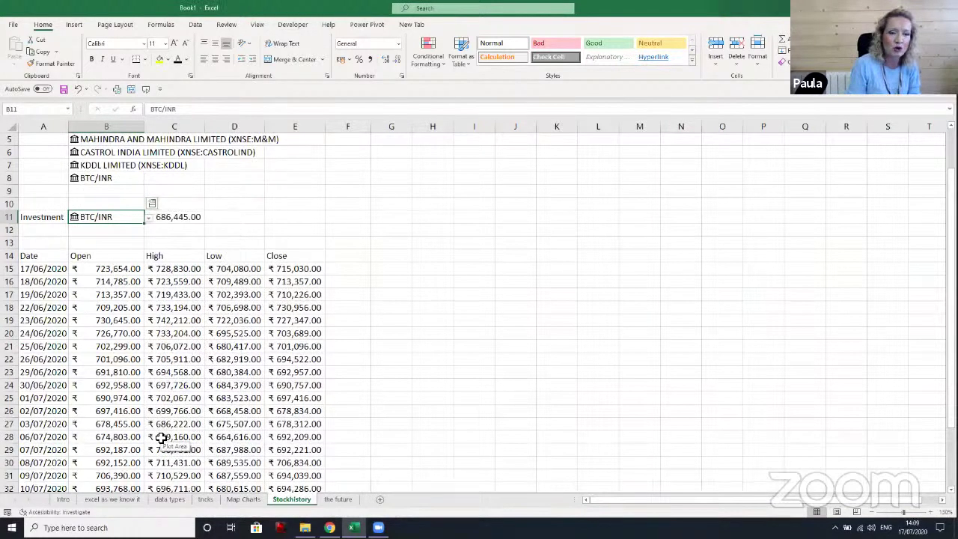
Label C10 'Todays Price' above the ₹686,445.00 price
{"action": "left_click", "coordinate": [182, 205]}
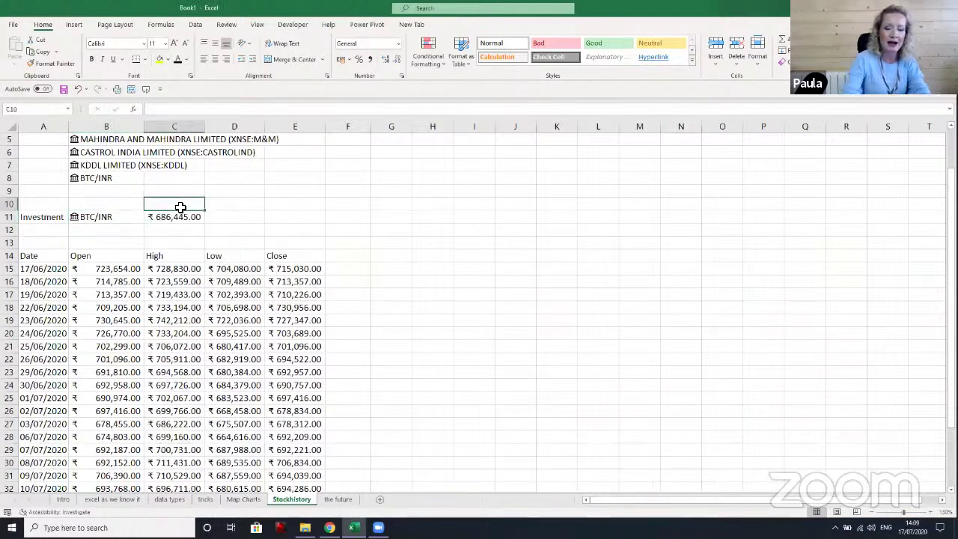
{"action": "type", "text": "Todays P"}
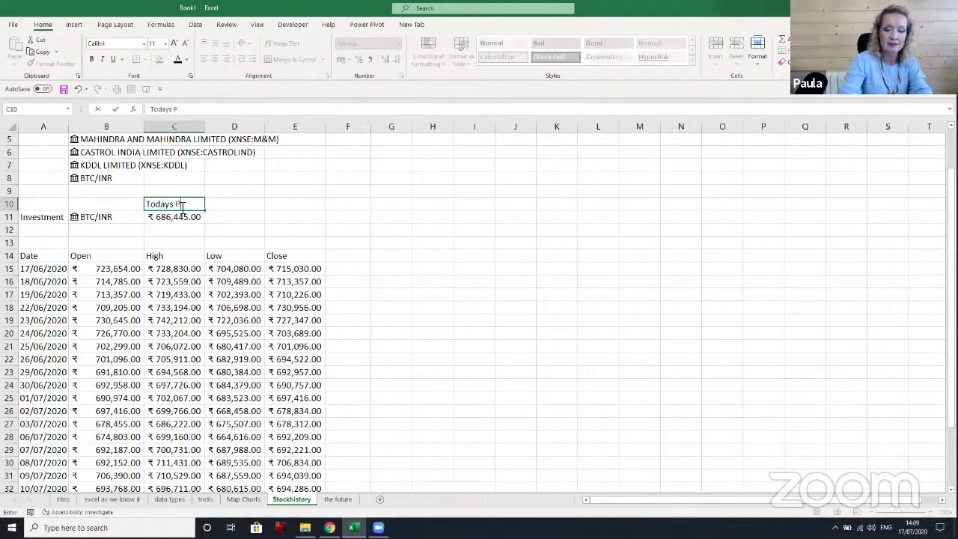
{"action": "type", "text": "rice"}
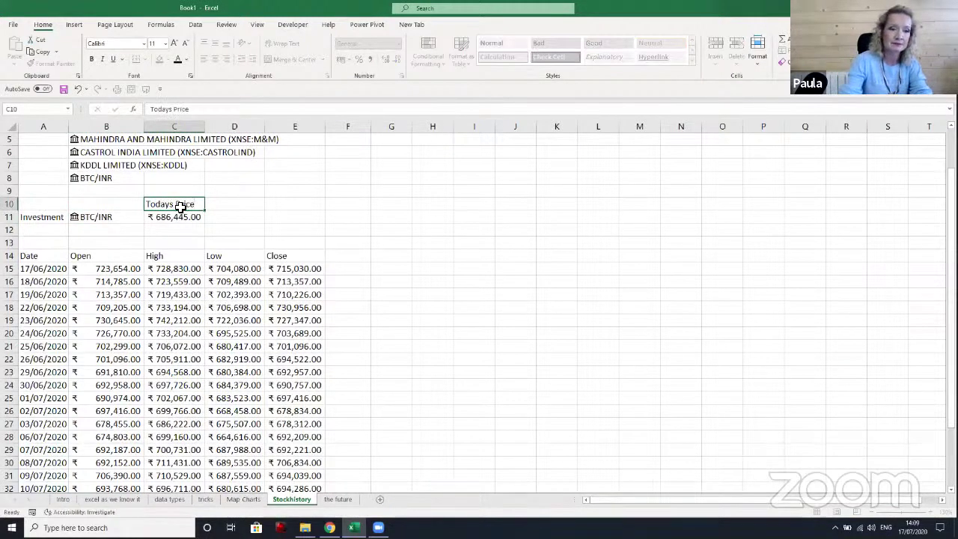
{"action": "key", "text": "Return"}
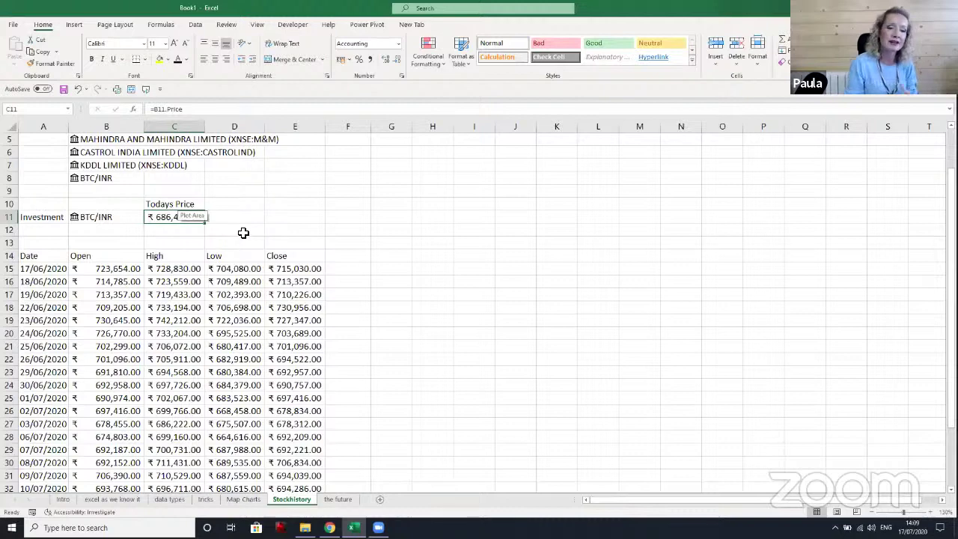
{"action": "left_click", "coordinate": [276, 215]}
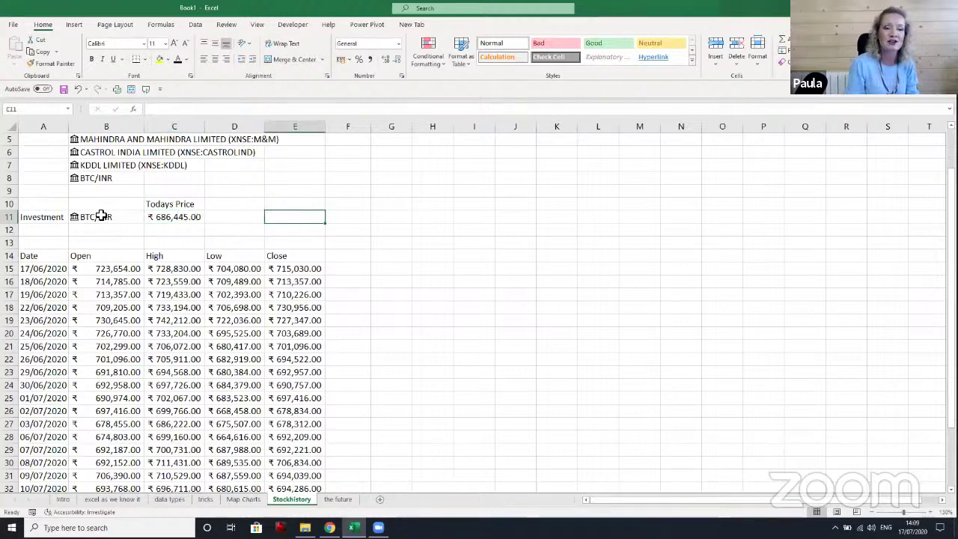
Select the BTC/INR STOCKHISTORY spill range A14:E36, Date through Close
{"action": "left_click", "coordinate": [34, 255]}
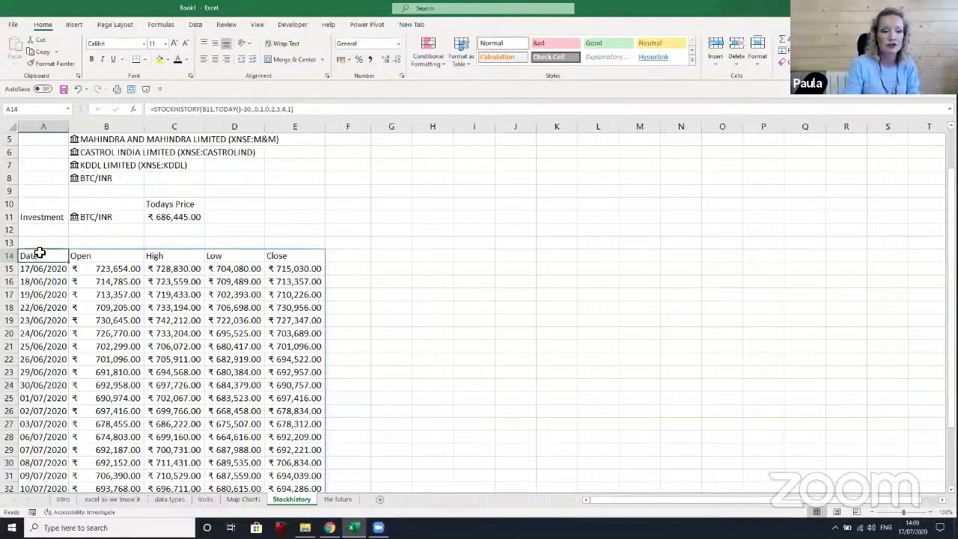
{"action": "left_click_drag", "start_coordinate": [950, 196], "coordinate": [950, 203]}
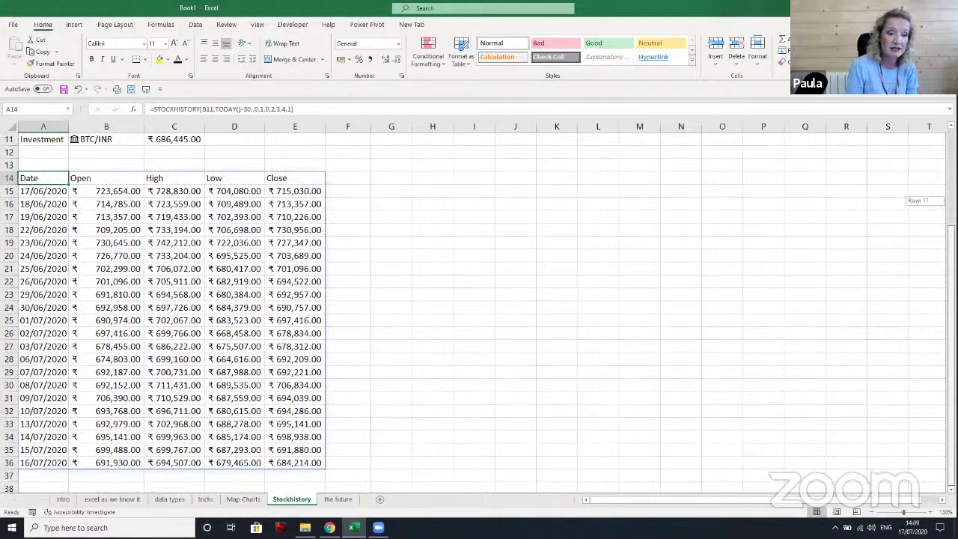
{"action": "left_click_drag", "start_coordinate": [950, 203], "coordinate": [951, 203]}
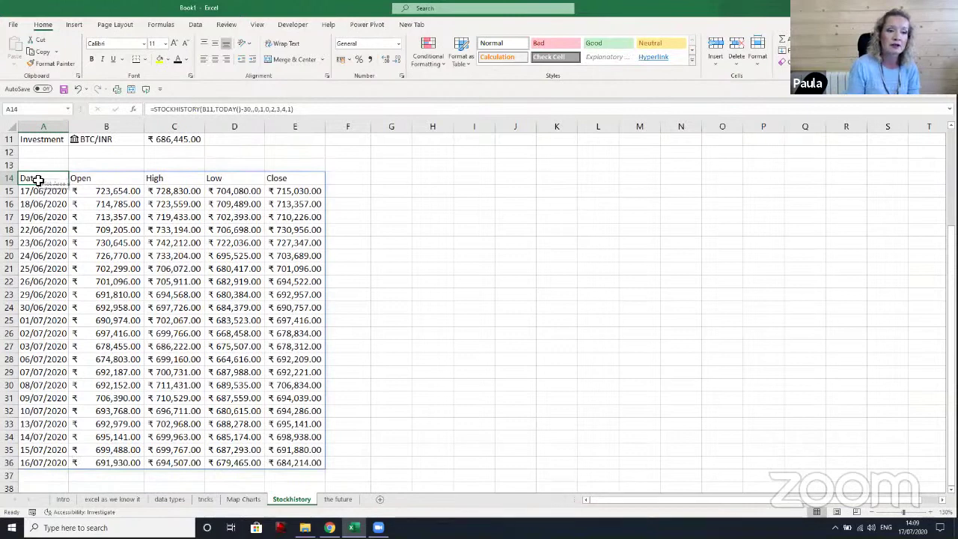
{"action": "left_click_drag", "start_coordinate": [34, 180], "coordinate": [289, 462]}
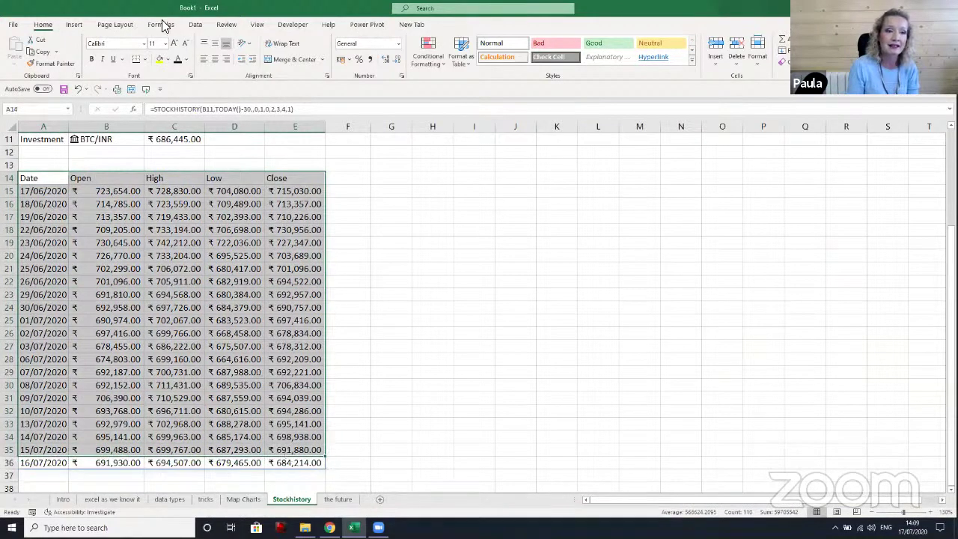
Browse the Insert tab's Stock chart types, then dismiss the list without adding a chart
{"action": "left_click", "coordinate": [73, 26]}
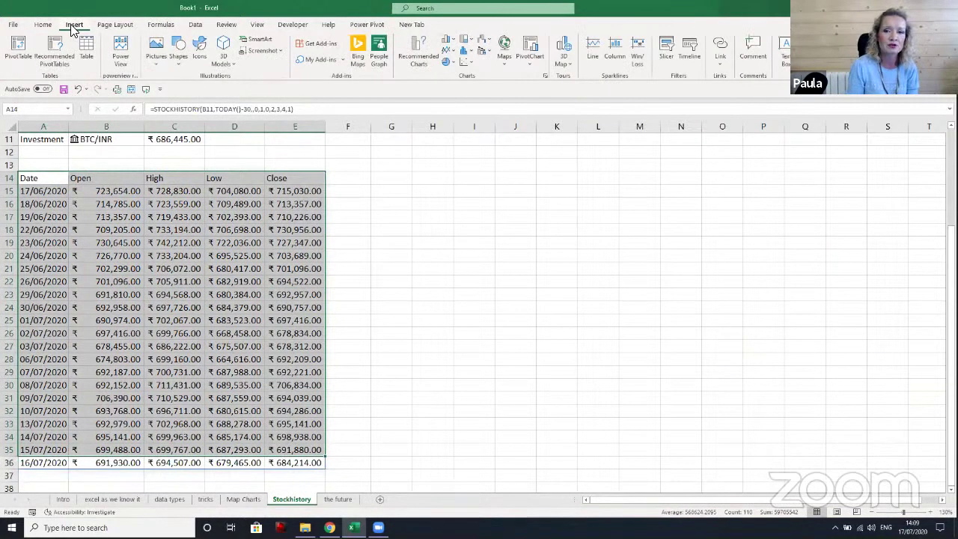
{"action": "left_click", "coordinate": [490, 44]}
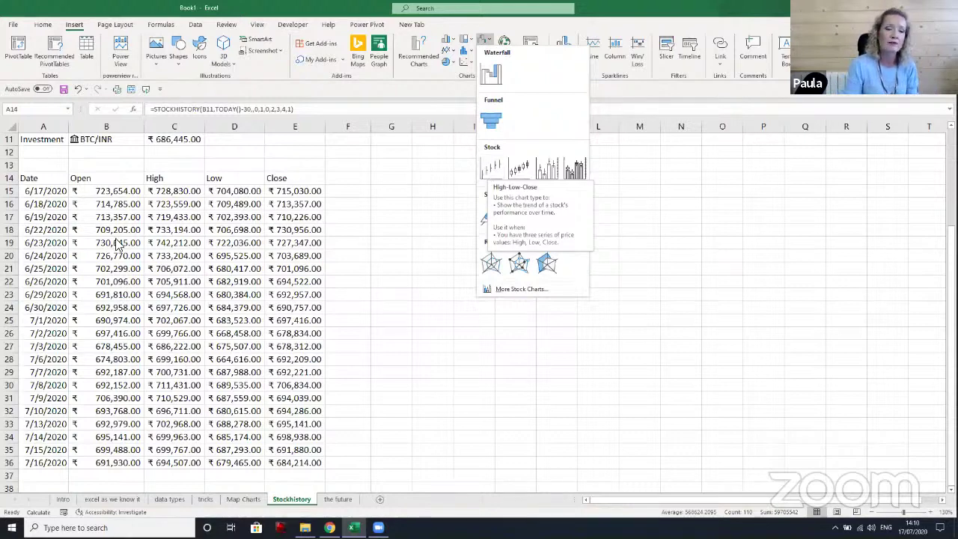
{"action": "left_click", "coordinate": [45, 178]}
Review the STOCKHISTORY property arguments 0,2,3,4,1, then bring up the Stock chart types
{"action": "left_click", "coordinate": [35, 179]}
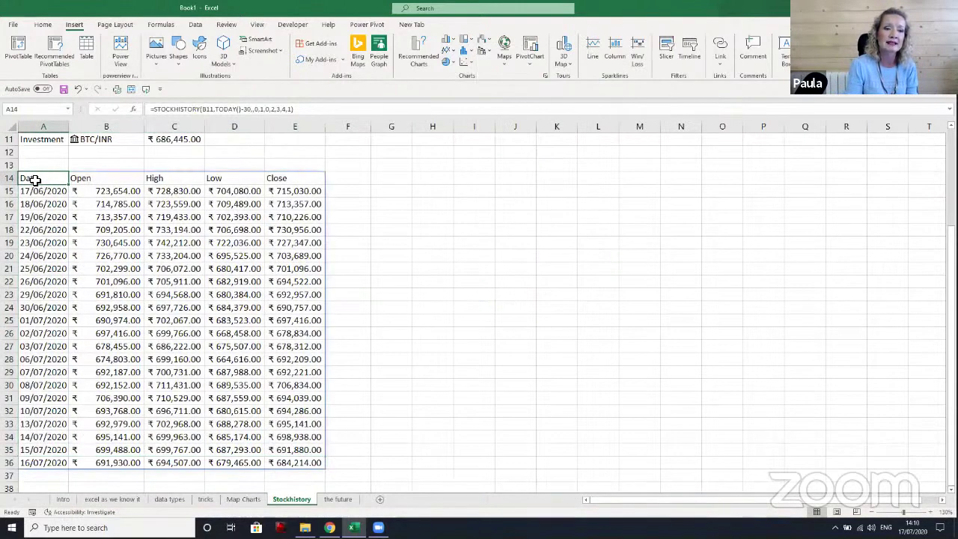
{"action": "left_click_drag", "start_coordinate": [267, 109], "coordinate": [293, 110]}
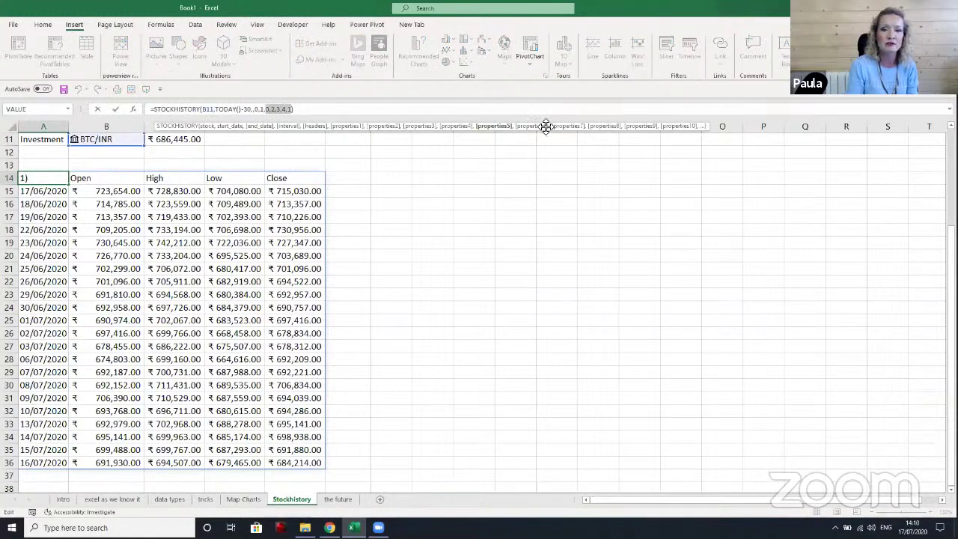
{"action": "key", "text": "Return"}
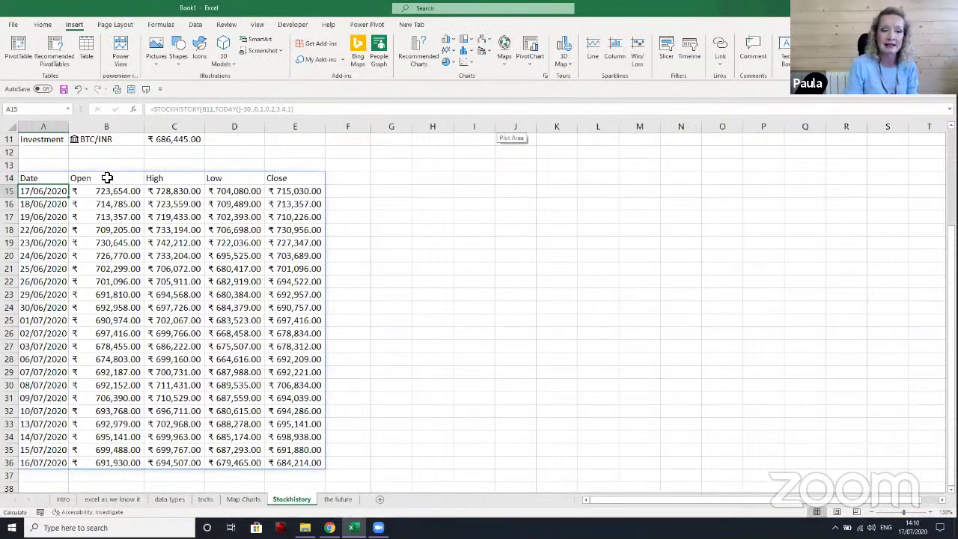
{"action": "left_click", "coordinate": [35, 176]}
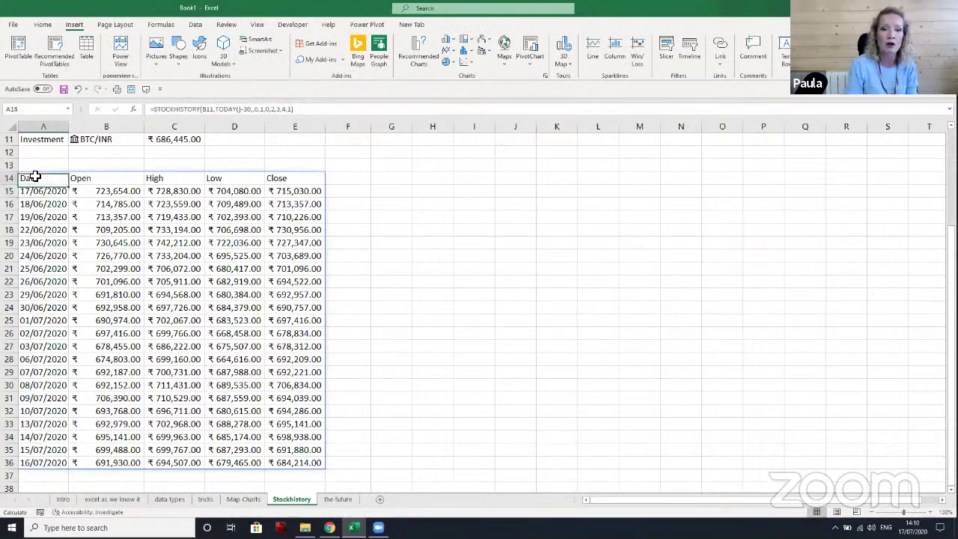
{"action": "left_click", "coordinate": [487, 43]}
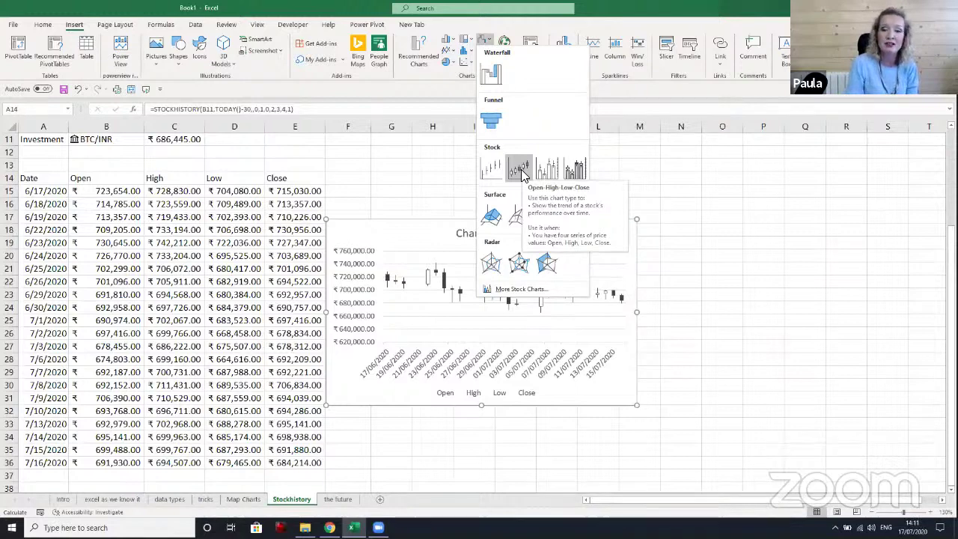
Insert an Open-High-Low-Close stock chart and enlarge it up and to the right
{"action": "left_click", "coordinate": [521, 172]}
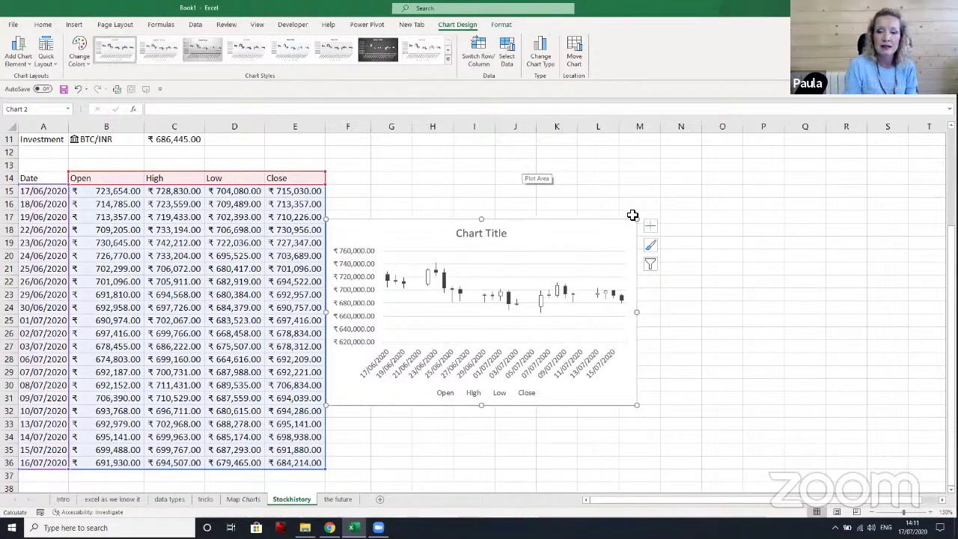
{"action": "left_click_drag", "start_coordinate": [637, 218], "coordinate": [706, 139]}
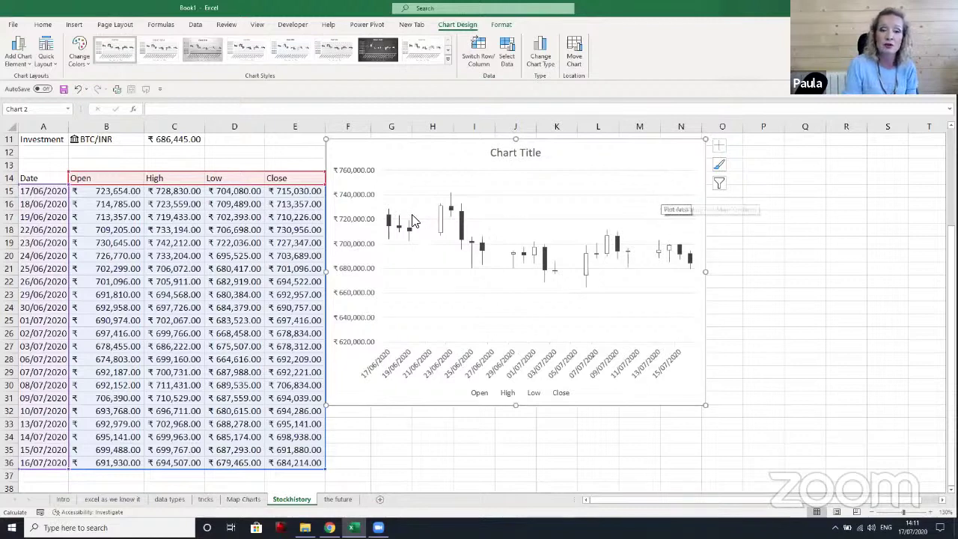
{"action": "left_click", "coordinate": [388, 223]}
{"action": "left_click", "coordinate": [388, 229]}
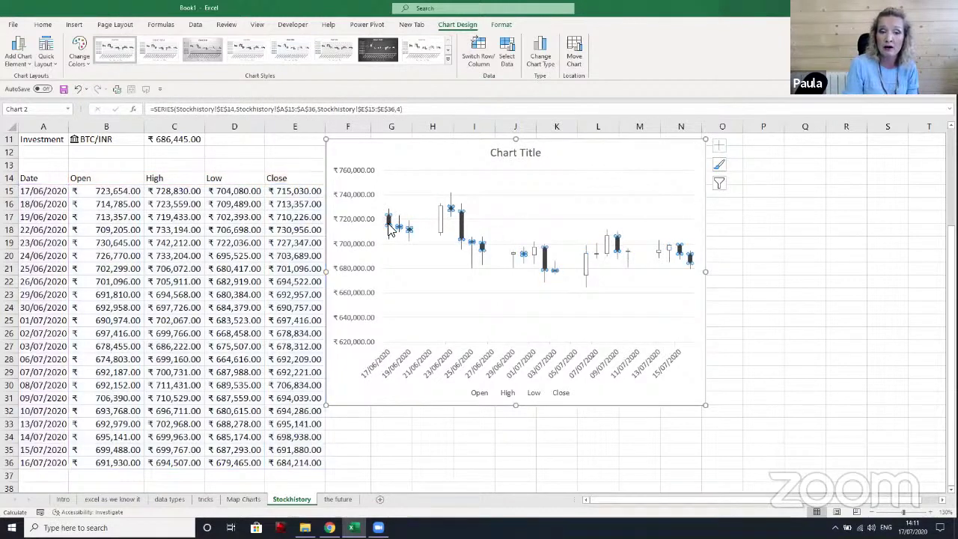
Fill the chart's down bars red and its up bars green
{"action": "right_click", "coordinate": [389, 228]}
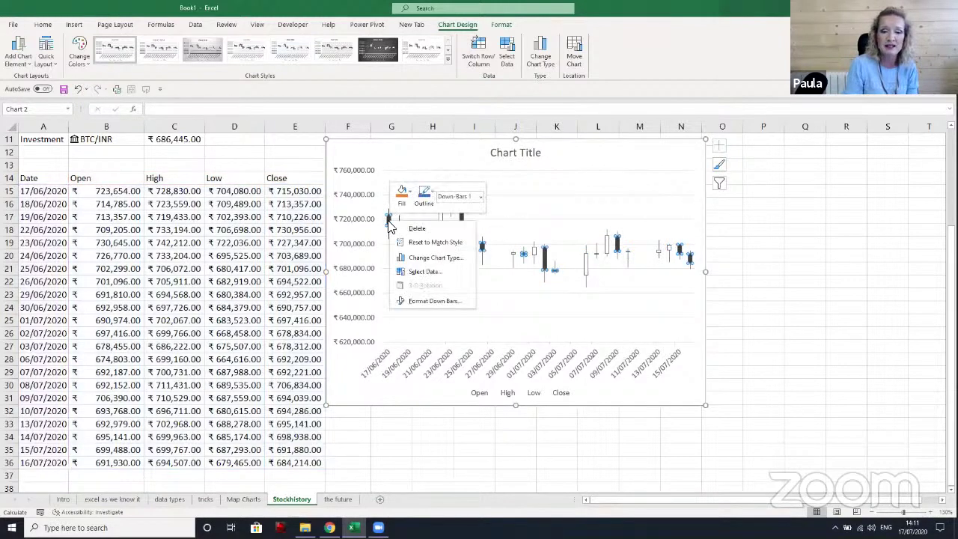
{"action": "left_click", "coordinate": [432, 301]}
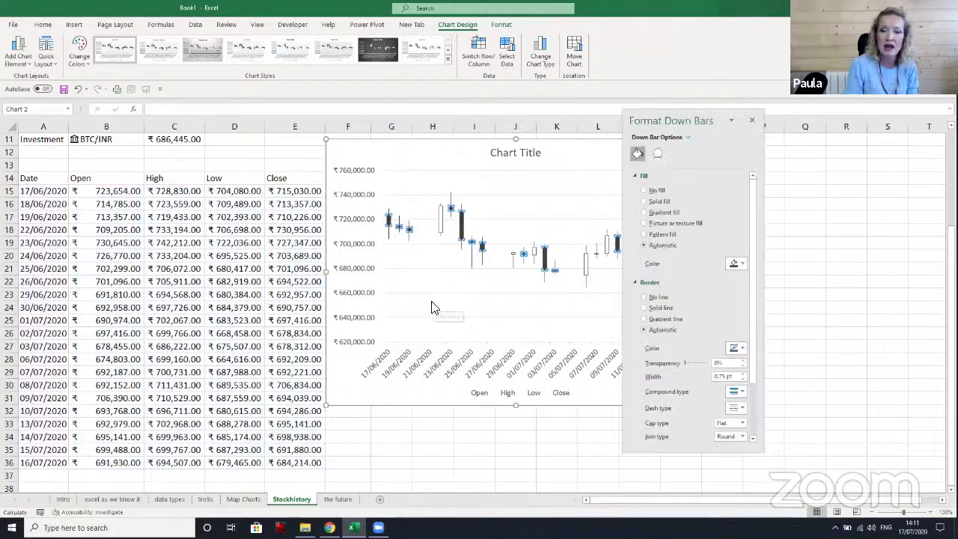
{"action": "left_click", "coordinate": [736, 263]}
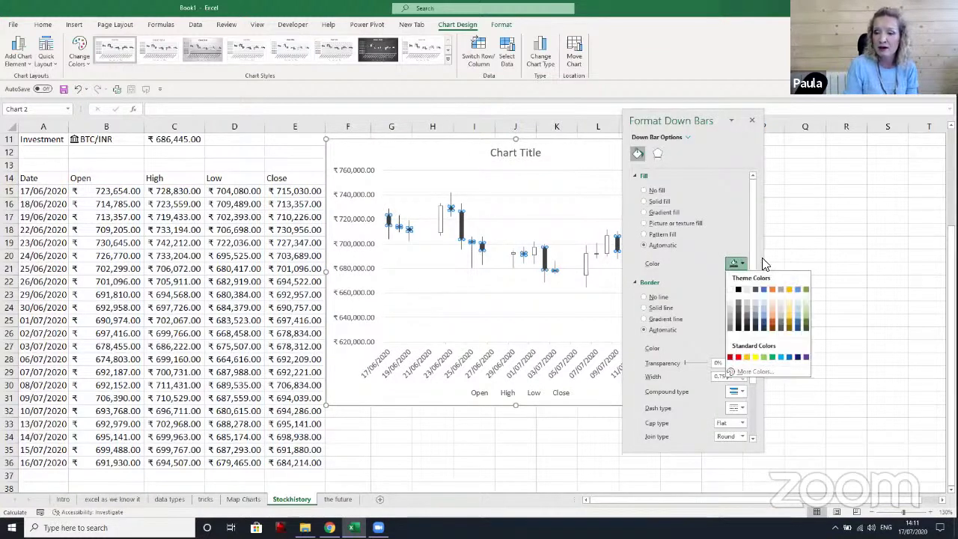
{"action": "left_click", "coordinate": [738, 357]}
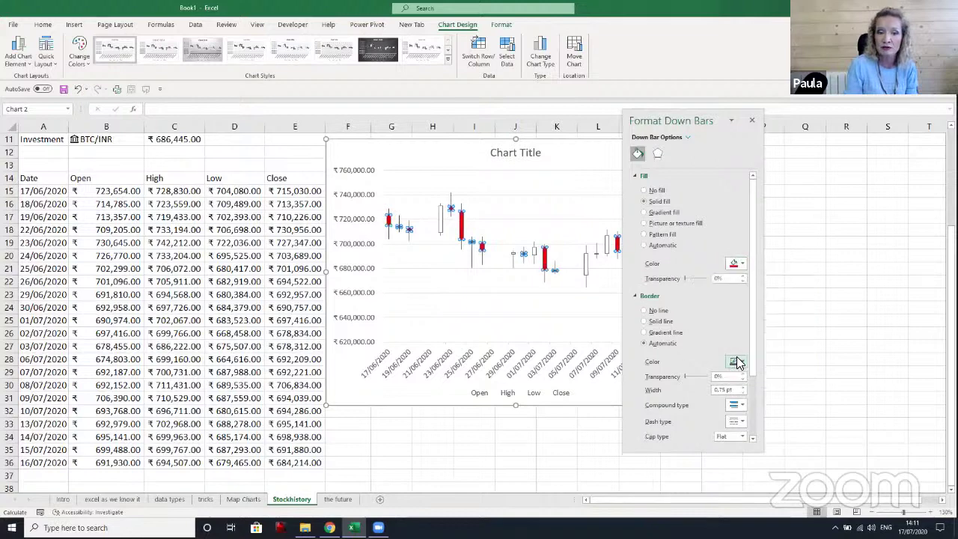
{"action": "left_click", "coordinate": [441, 223]}
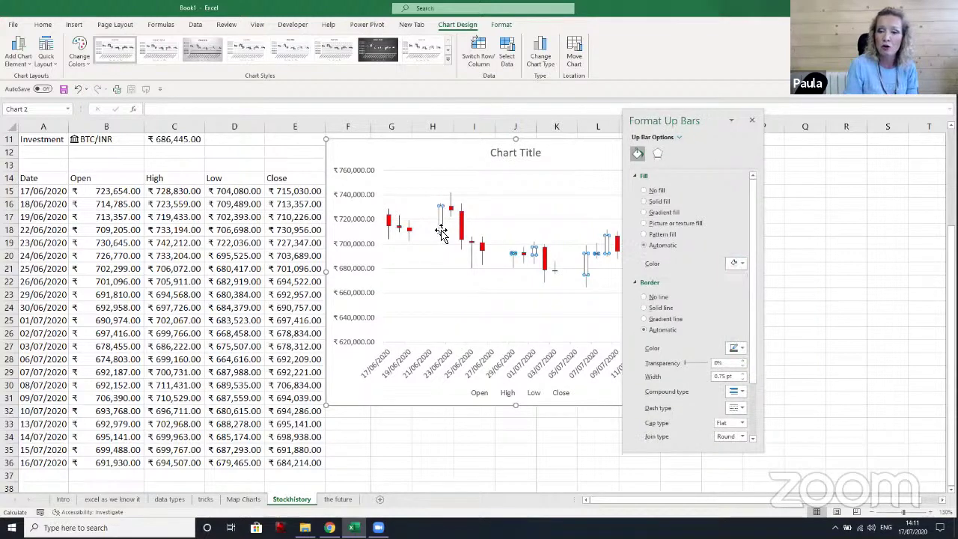
{"action": "left_click", "coordinate": [741, 264]}
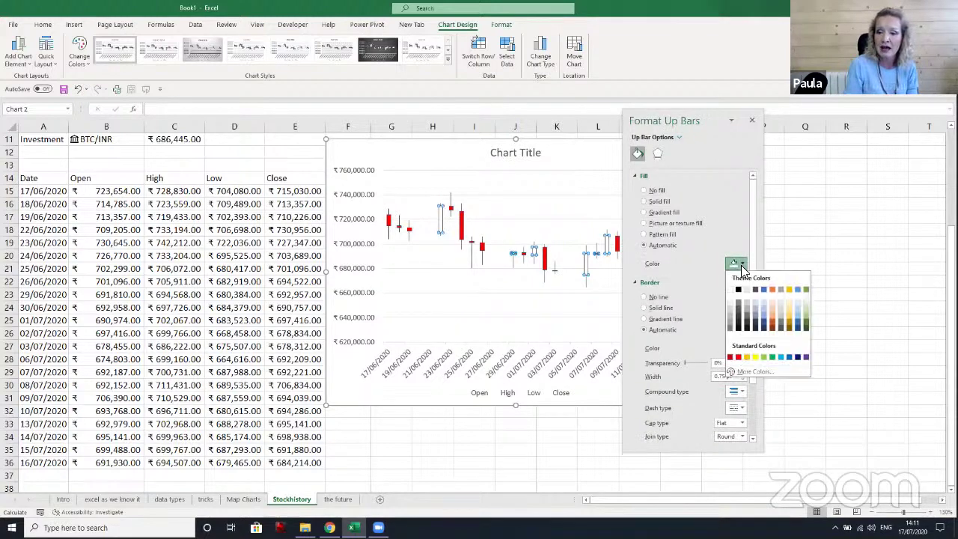
{"action": "left_click", "coordinate": [805, 289]}
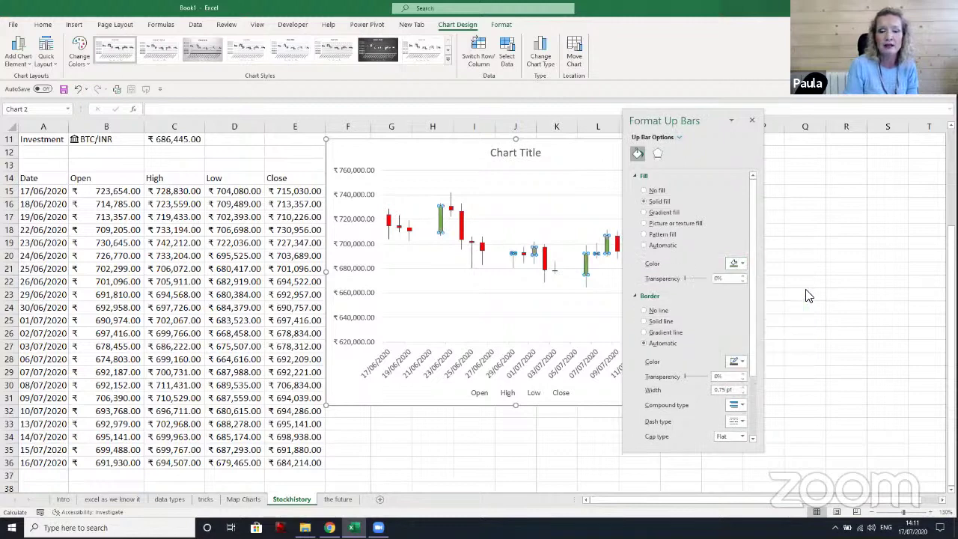
Select the chart area and dock the formatting pane to the right side
{"action": "left_click", "coordinate": [411, 299]}
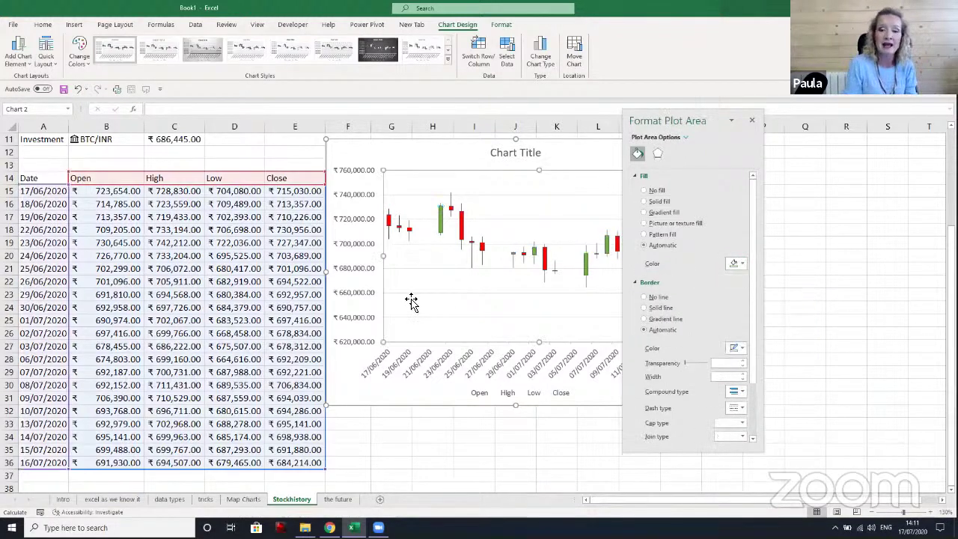
{"action": "left_click", "coordinate": [449, 154]}
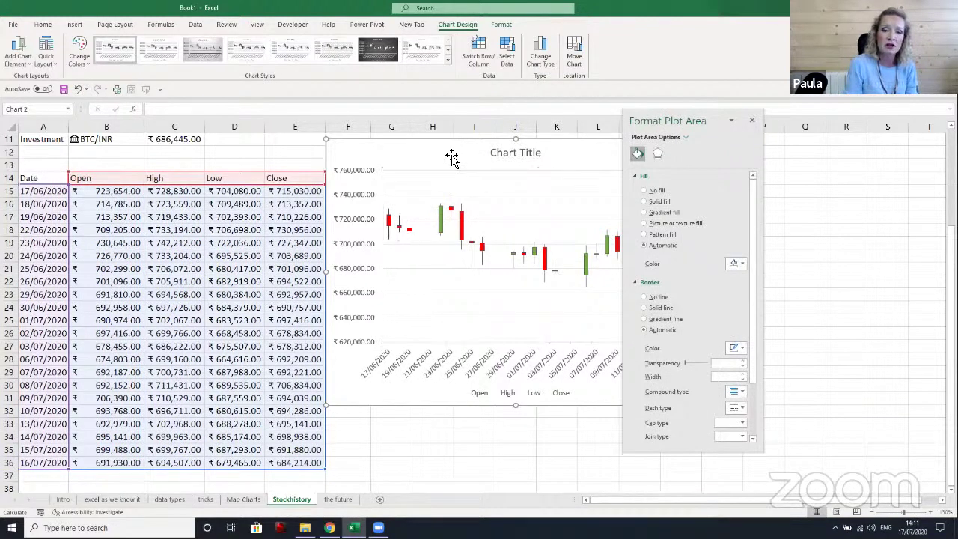
{"action": "left_click_drag", "start_coordinate": [700, 120], "coordinate": [920, 129]}
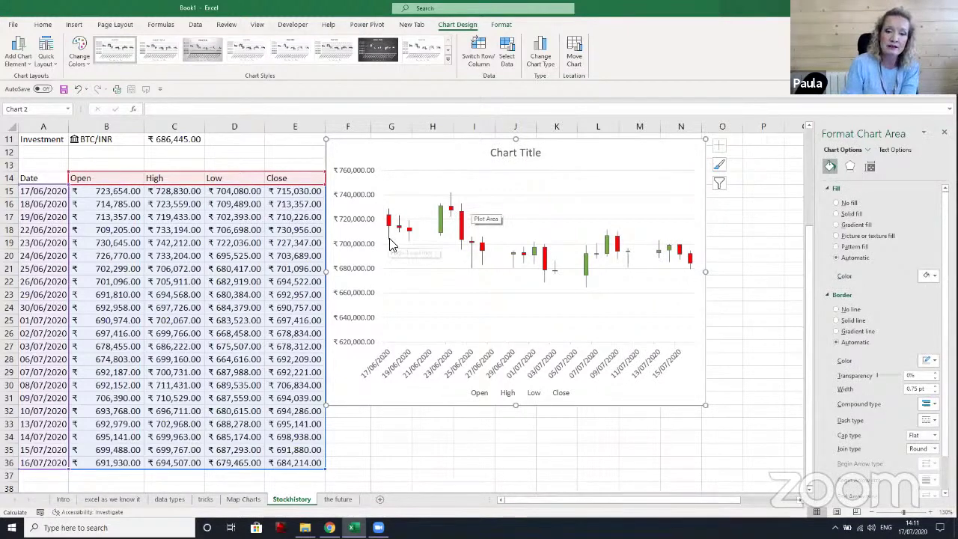
{"action": "mouse_move", "coordinate": [388, 245]}
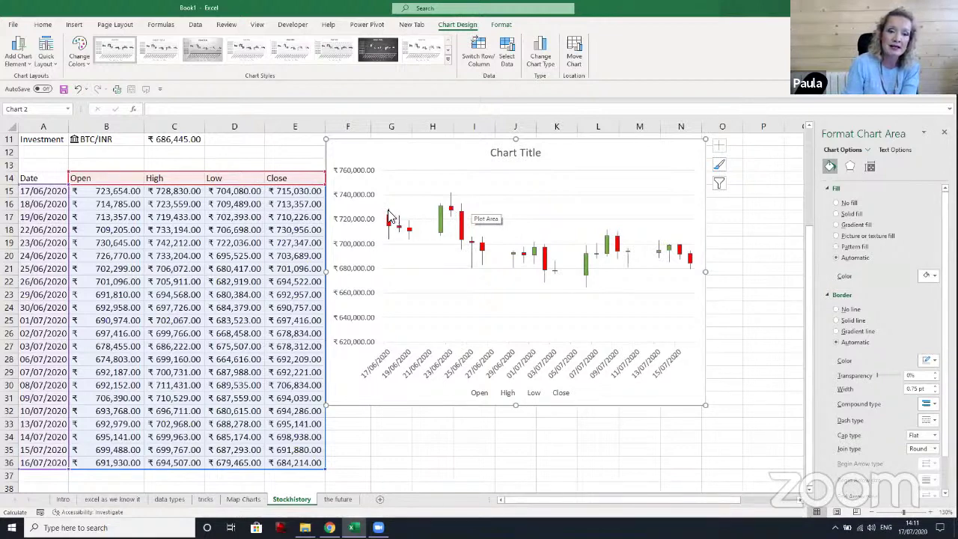
{"action": "mouse_move", "coordinate": [388, 216]}
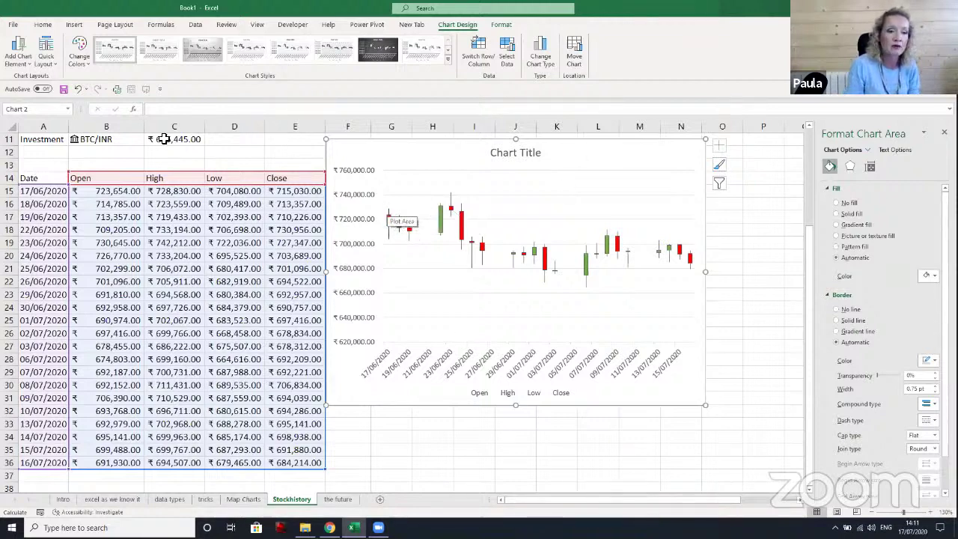
{"action": "left_click", "coordinate": [112, 139]}
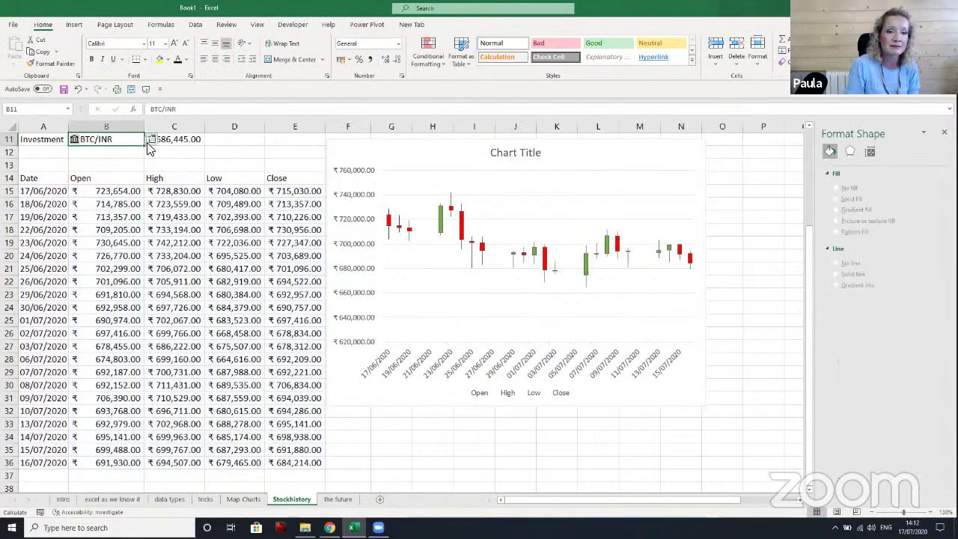
Switch the B11 investment to MICROSOFT CORPORATION (XNAS:MSFT), updating prices to dollars
{"action": "left_click", "coordinate": [150, 141]}
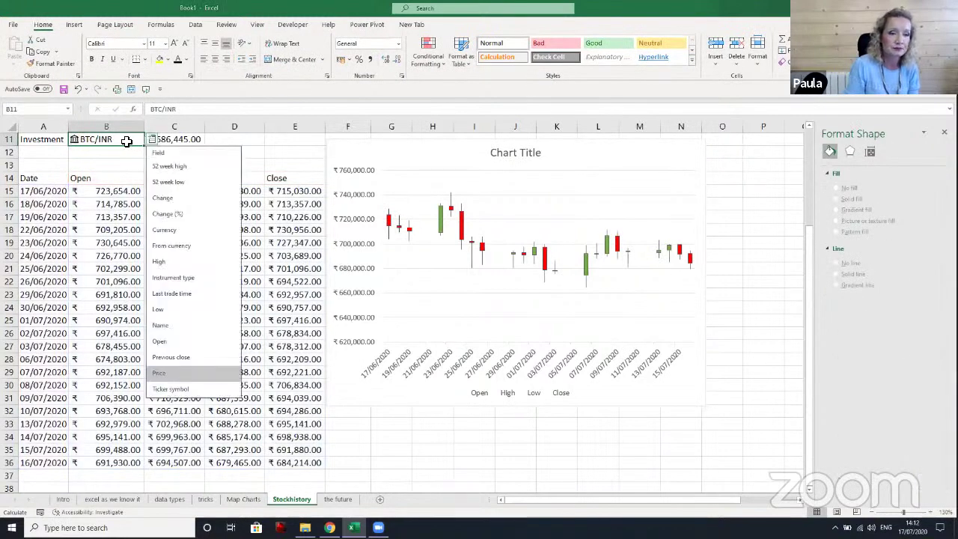
{"action": "left_click", "coordinate": [124, 141]}
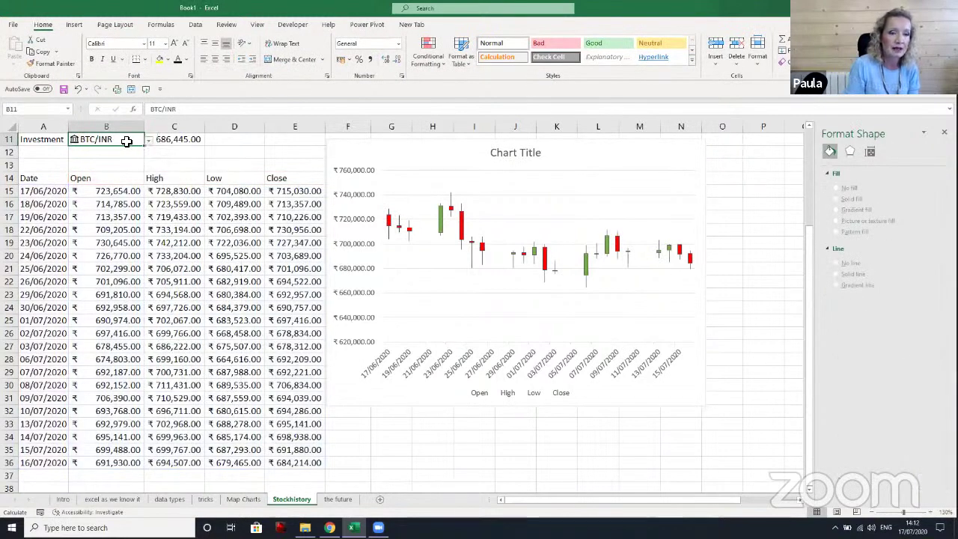
{"action": "left_click", "coordinate": [153, 170]}
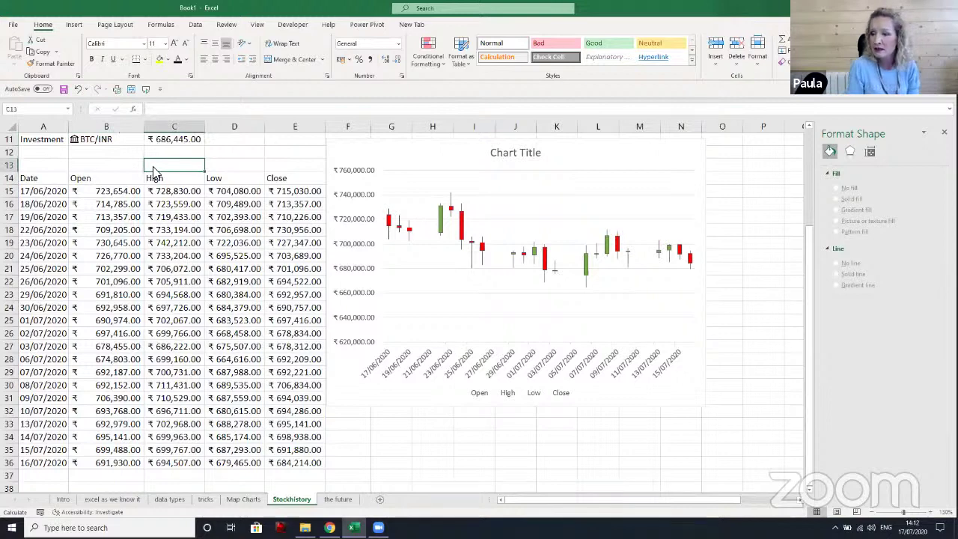
{"action": "scroll", "coordinate": [566, 346], "scroll_direction": "up", "scroll_amount": 4}
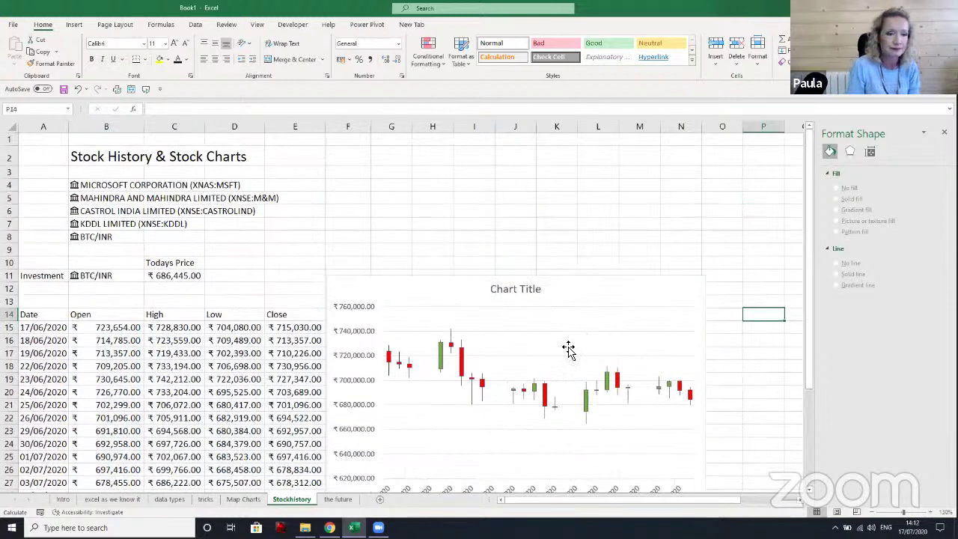
{"action": "left_click", "coordinate": [97, 281]}
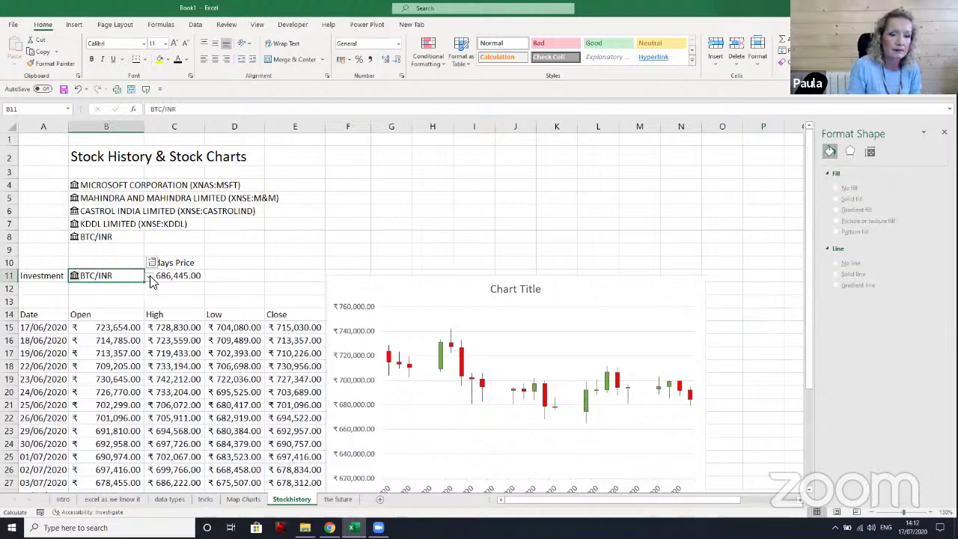
{"action": "left_click", "coordinate": [148, 276]}
{"action": "left_click", "coordinate": [90, 287]}
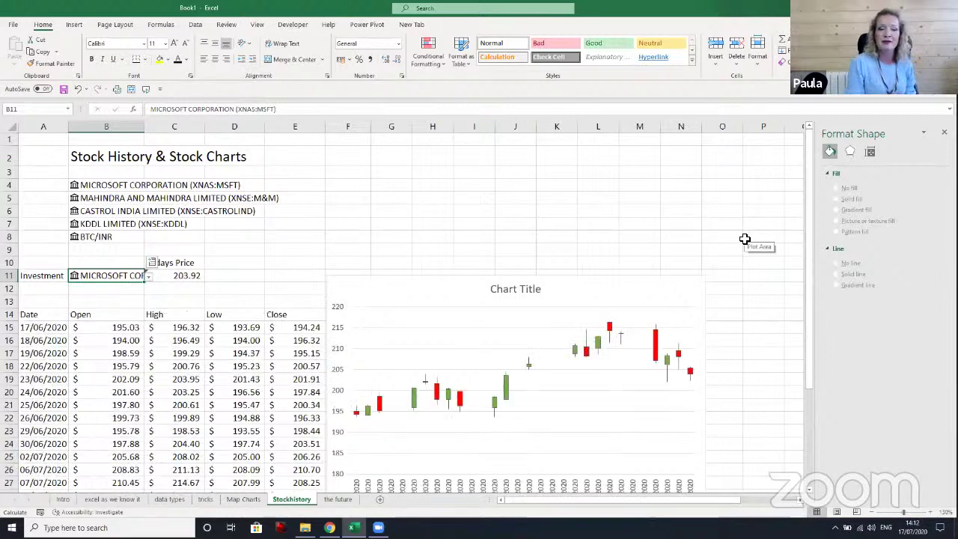
{"action": "left_click", "coordinate": [513, 291]}
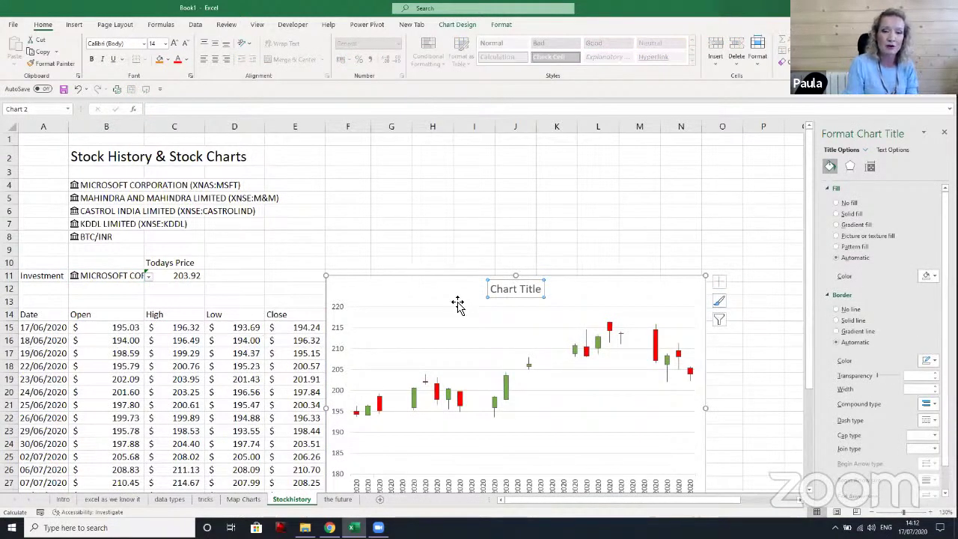
Try linking the chart title to B11 with an = formula, which is rejected
{"action": "left_click", "coordinate": [153, 110]}
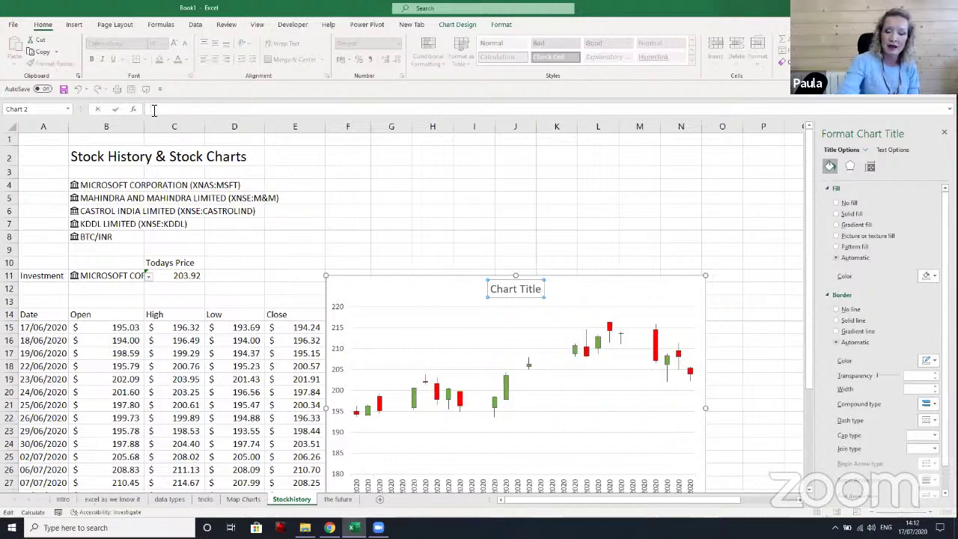
{"action": "type", "text": "="}
{"action": "left_click", "coordinate": [90, 276]}
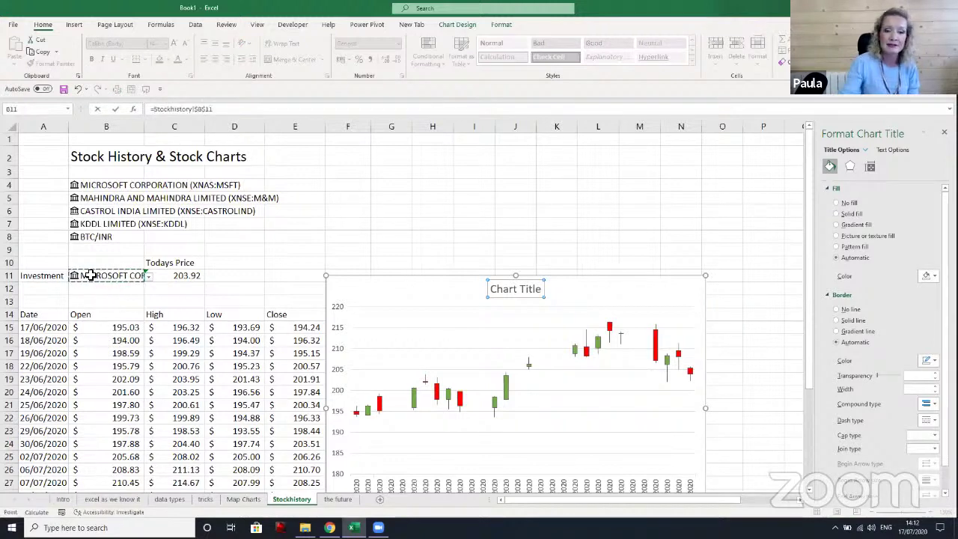
{"action": "key", "text": "Return"}
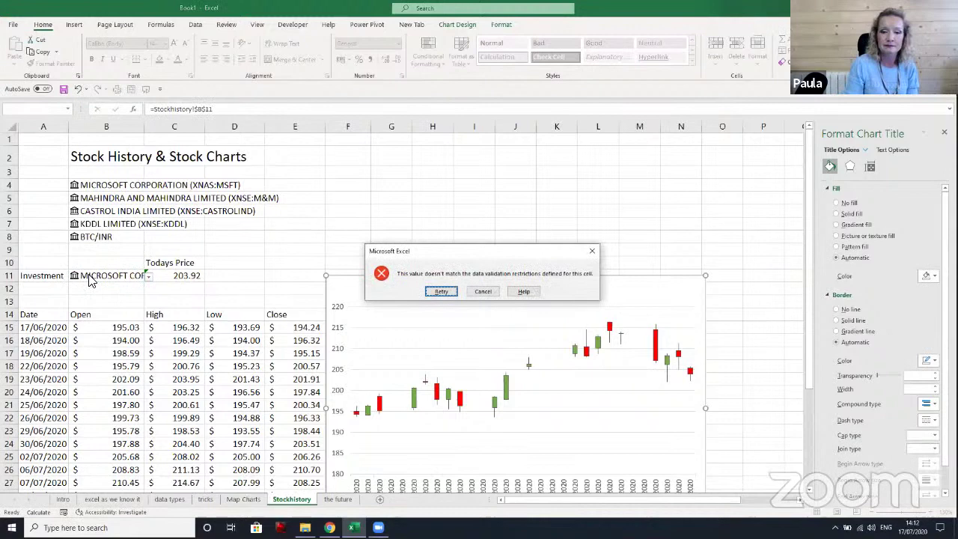
{"action": "left_click", "coordinate": [442, 293]}
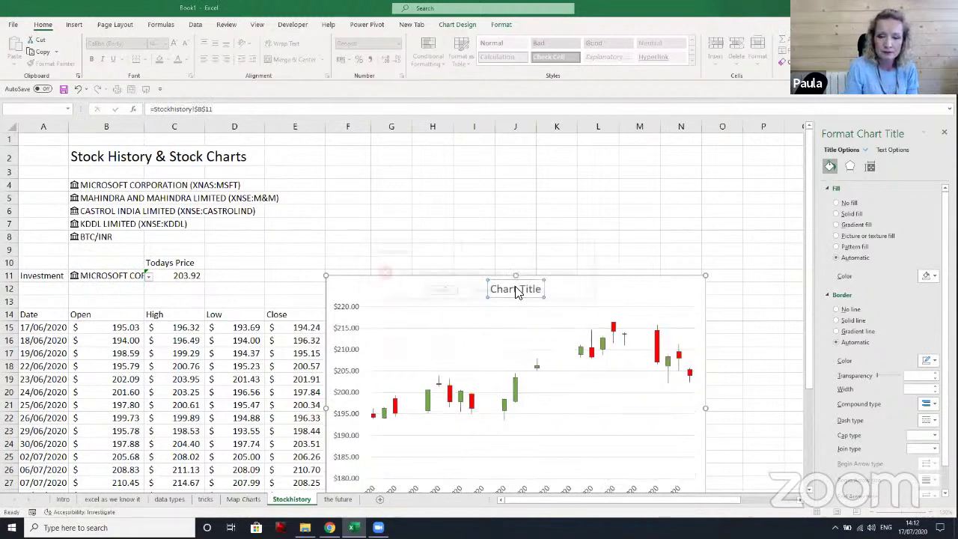
{"action": "key", "text": "Return"}
{"action": "left_click", "coordinate": [483, 291]}
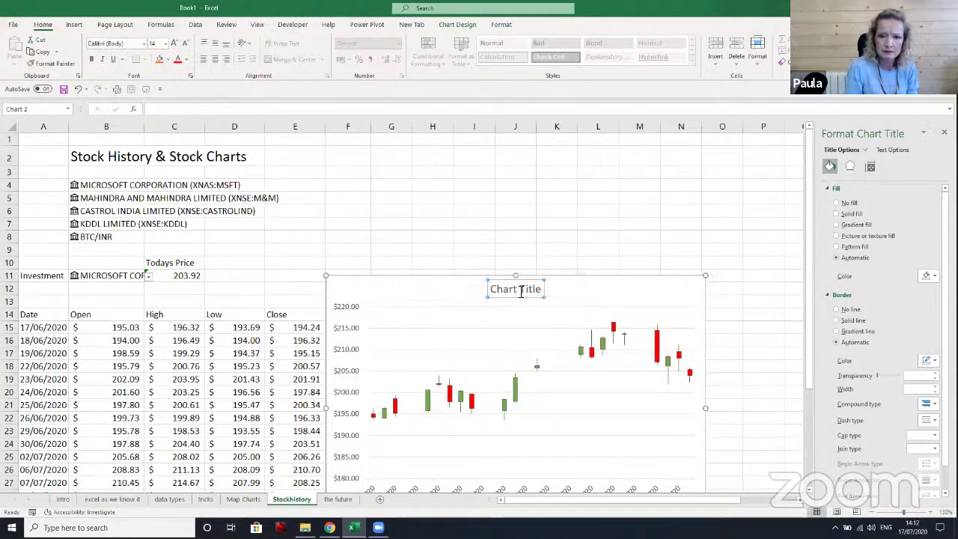
Delete the default 'Chart Title' text, leaving the chart untitled
{"action": "left_click_drag", "start_coordinate": [542, 291], "coordinate": [491, 289]}
{"action": "key", "text": "BackSpace"}
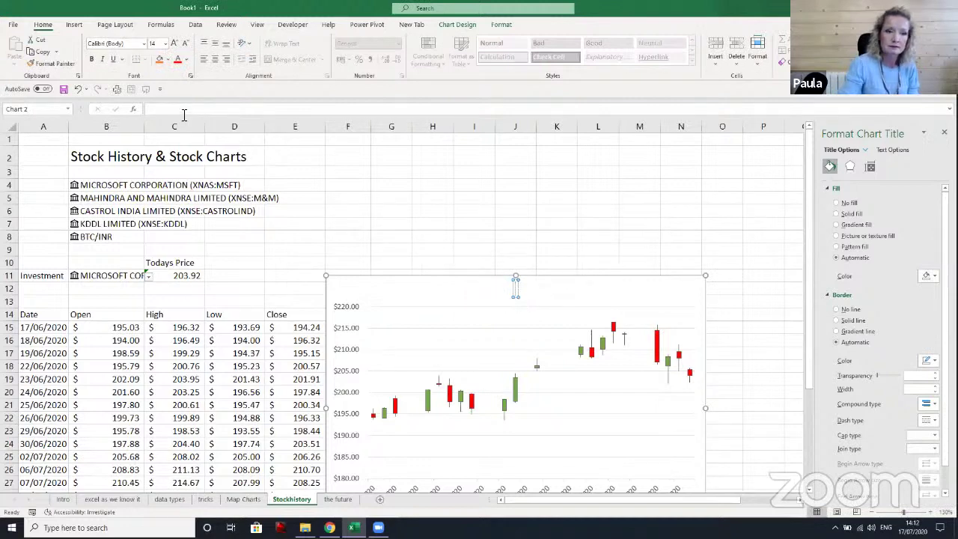
{"action": "left_click", "coordinate": [181, 110]}
{"action": "key", "text": "Return"}
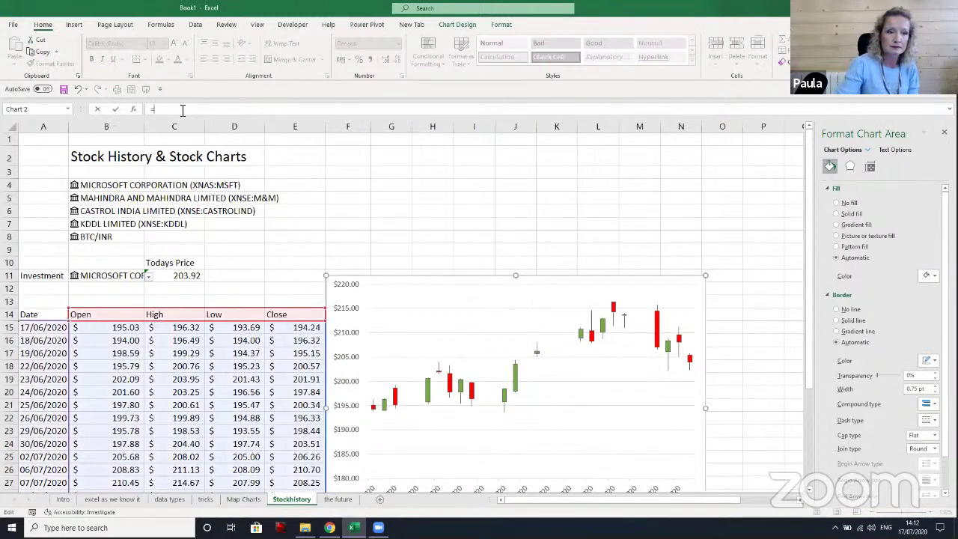
{"action": "left_click", "coordinate": [109, 276]}
{"action": "key", "text": "Return"}
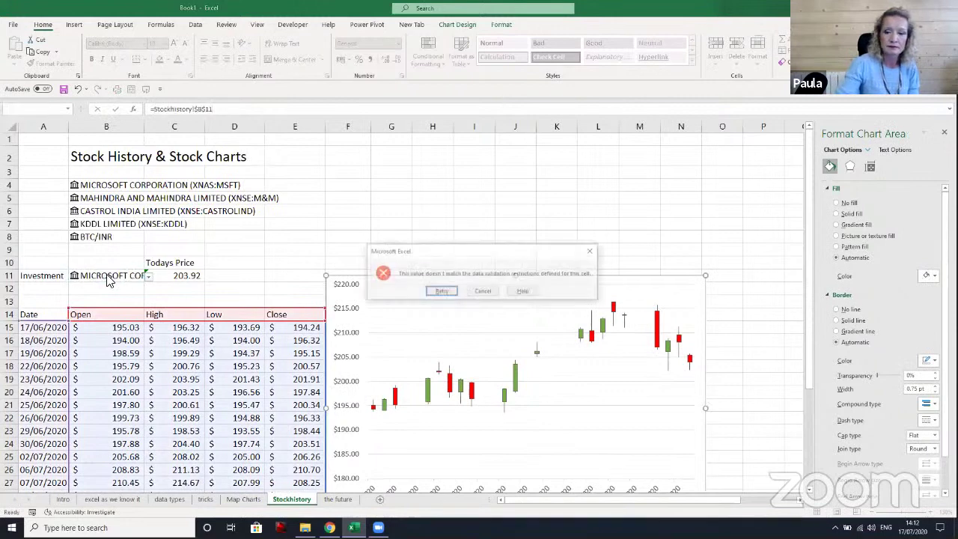
{"action": "left_click", "coordinate": [483, 293]}
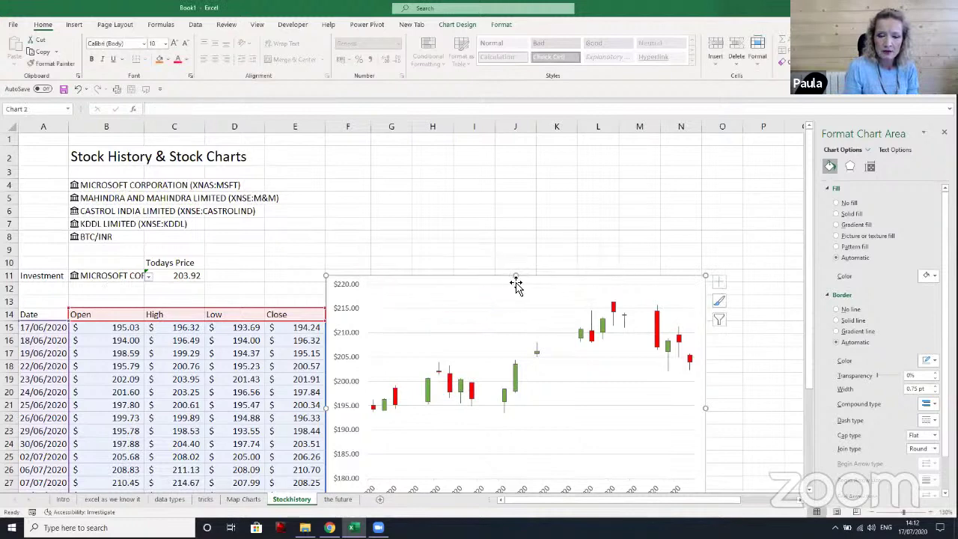
Add Axis Titles to the stock chart from Chart Elements
{"action": "left_click", "coordinate": [717, 284]}
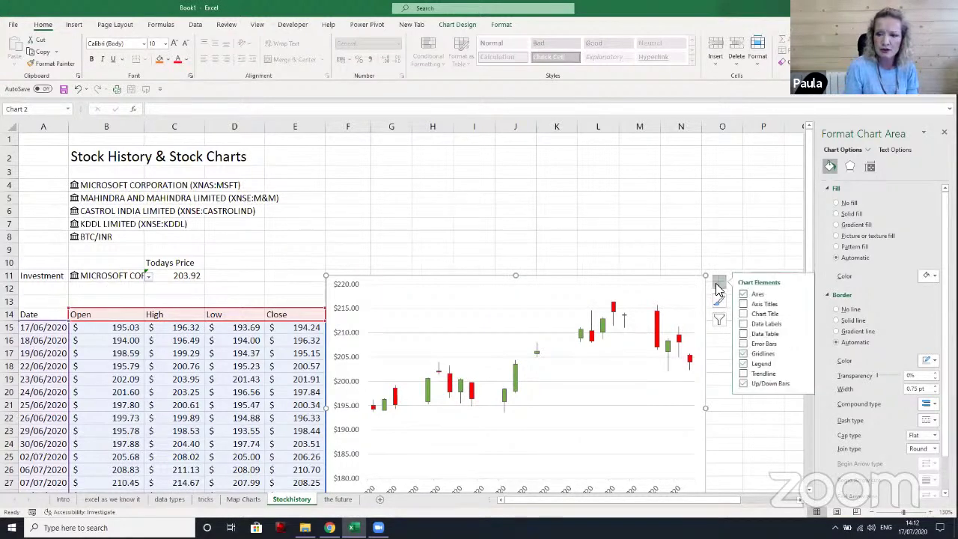
{"action": "left_click", "coordinate": [747, 315]}
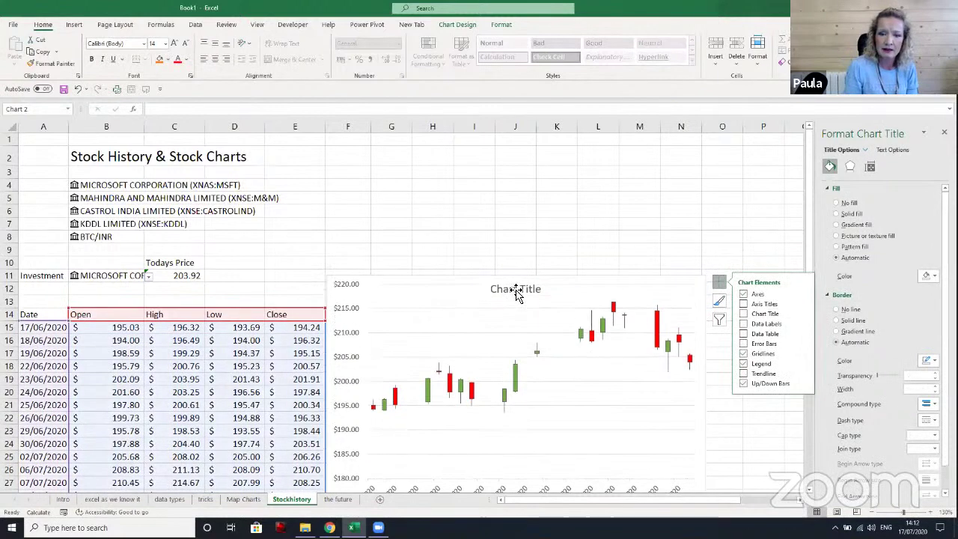
{"action": "key", "text": "Delete"}
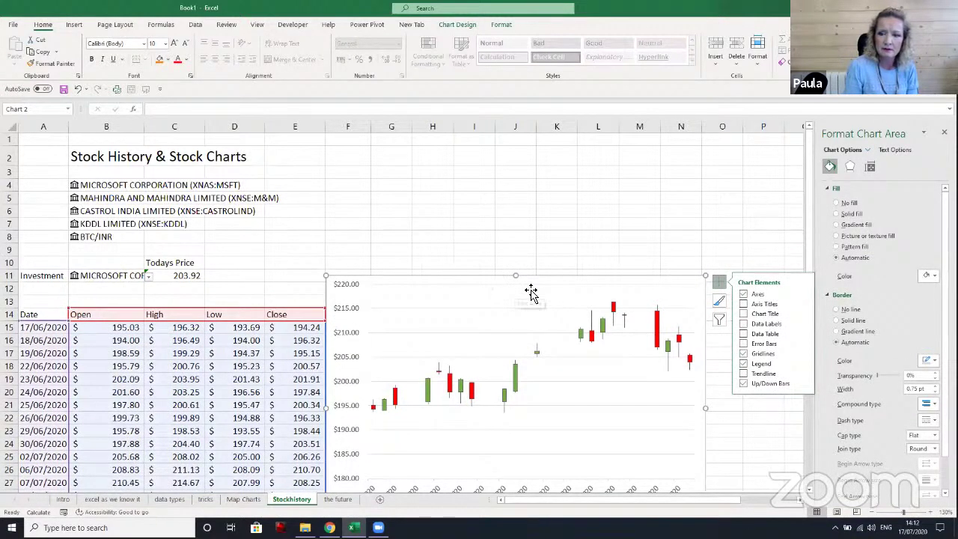
{"action": "left_click", "coordinate": [743, 304]}
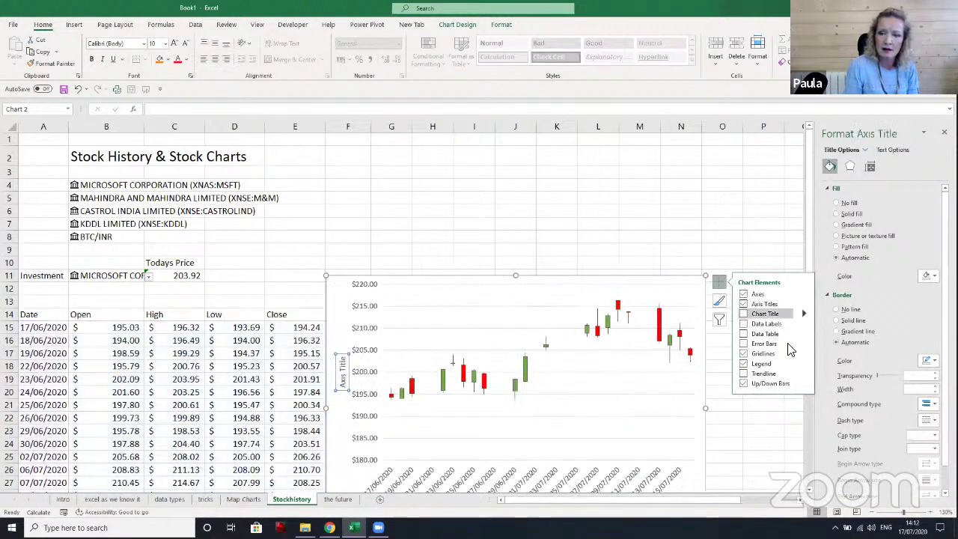
{"action": "left_click", "coordinate": [743, 304]}
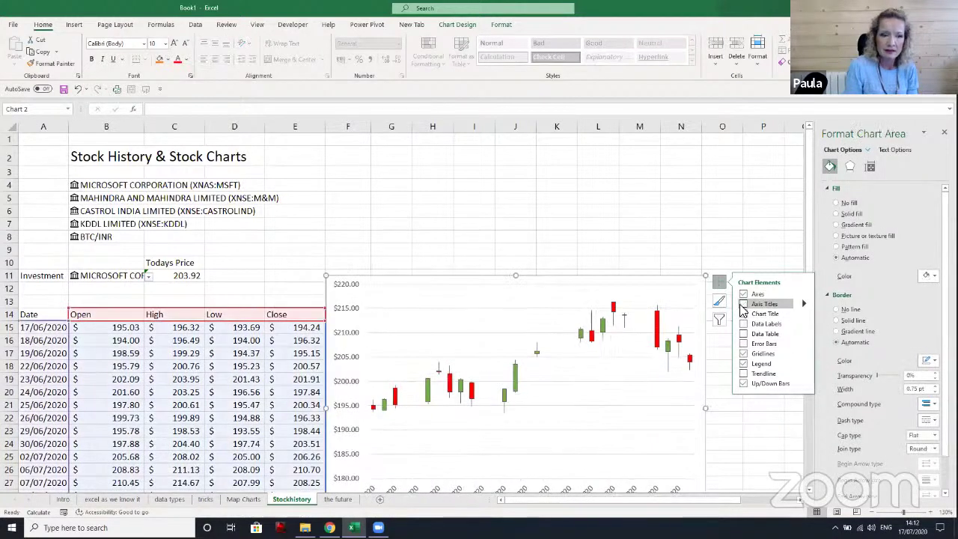
{"action": "left_click", "coordinate": [743, 305]}
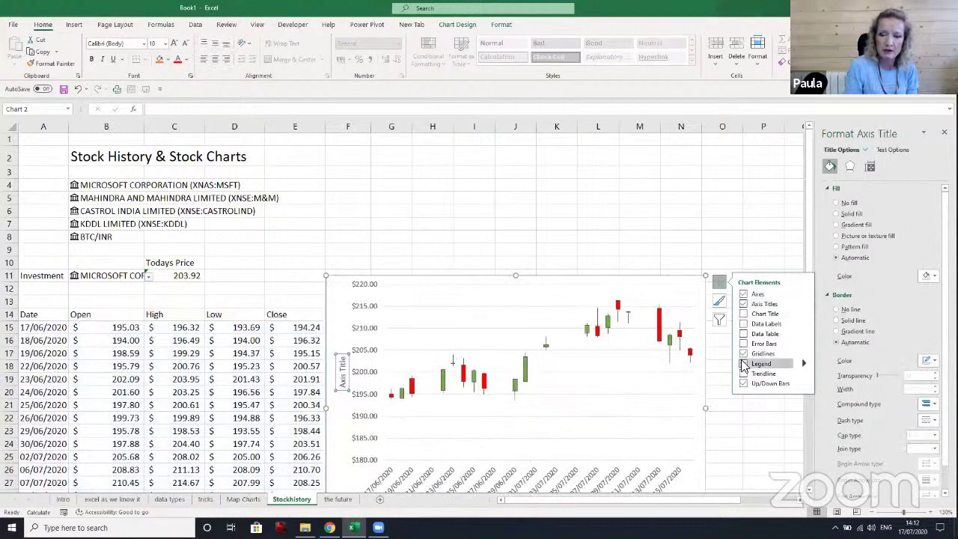
{"action": "left_click", "coordinate": [715, 234]}
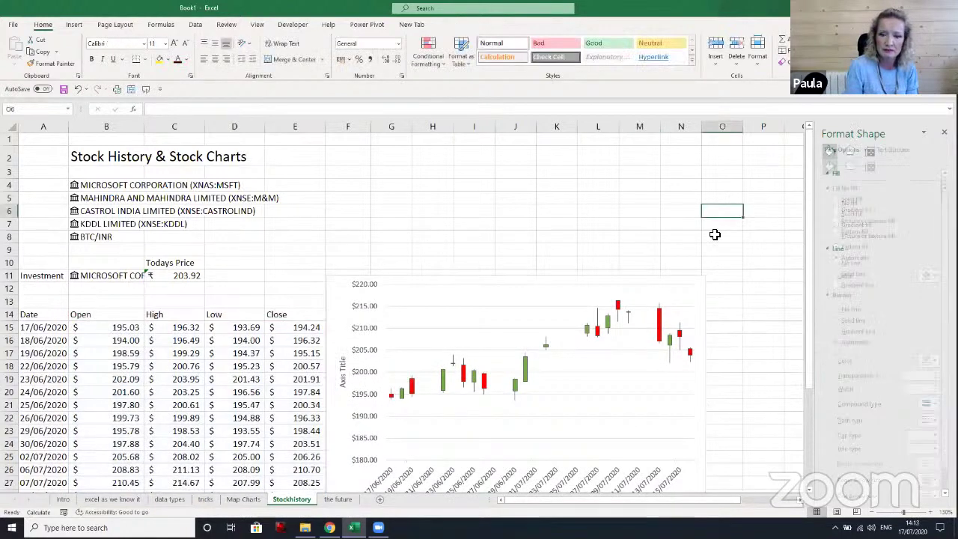
{"action": "left_click", "coordinate": [517, 283]}
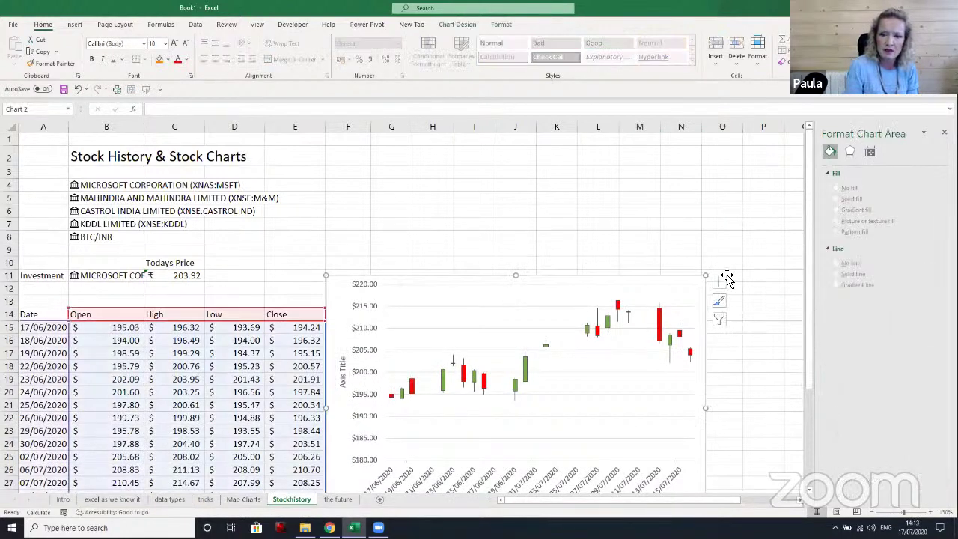
Make the chart taller by extending it upward and restore its Chart Title
{"action": "left_click_drag", "start_coordinate": [705, 277], "coordinate": [709, 230]}
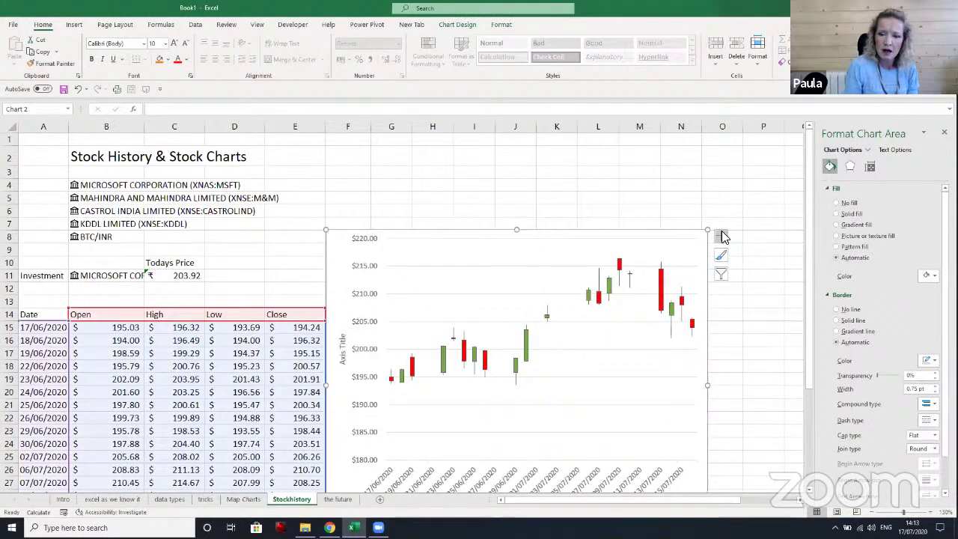
{"action": "left_click", "coordinate": [722, 237]}
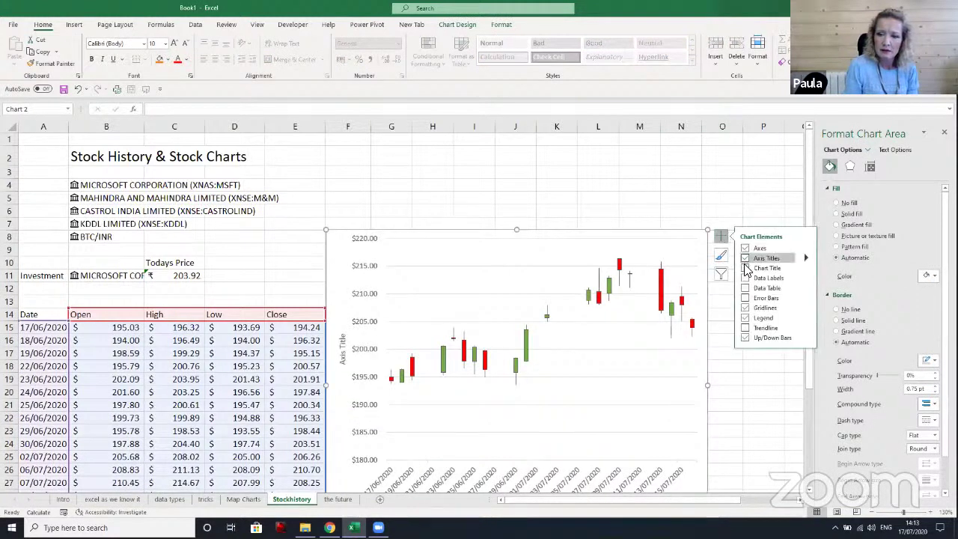
{"action": "left_click", "coordinate": [744, 268]}
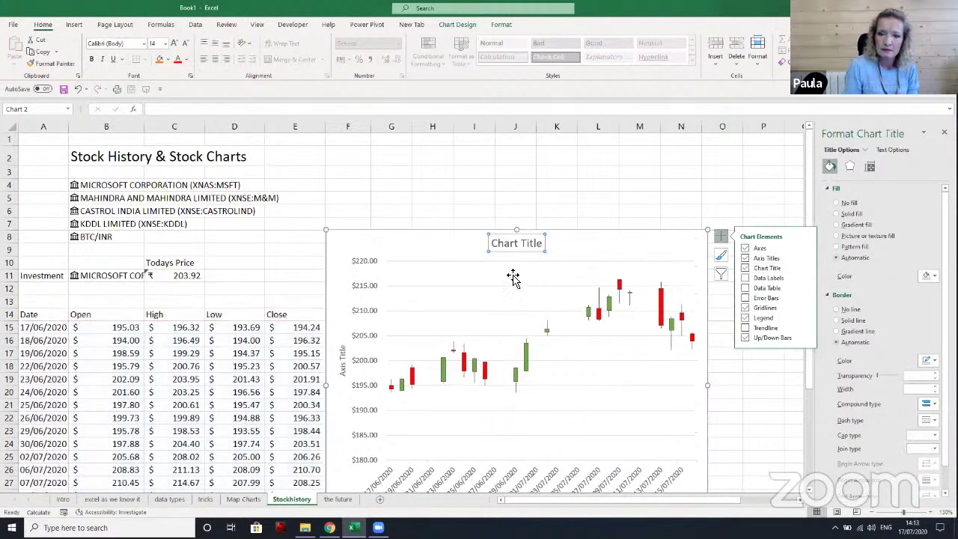
{"action": "left_click", "coordinate": [521, 247]}
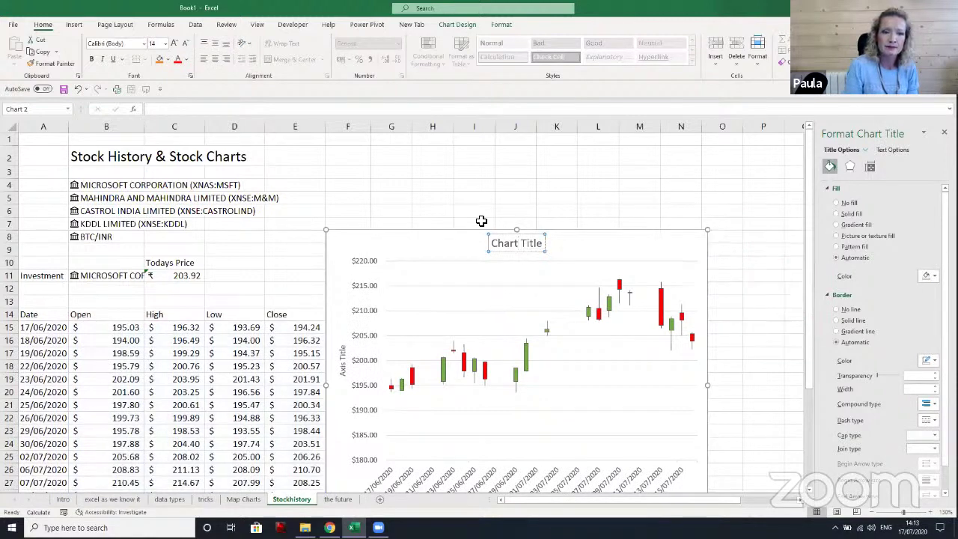
Link the chart title to cell B11 with a formula
{"action": "left_click", "coordinate": [154, 109]}
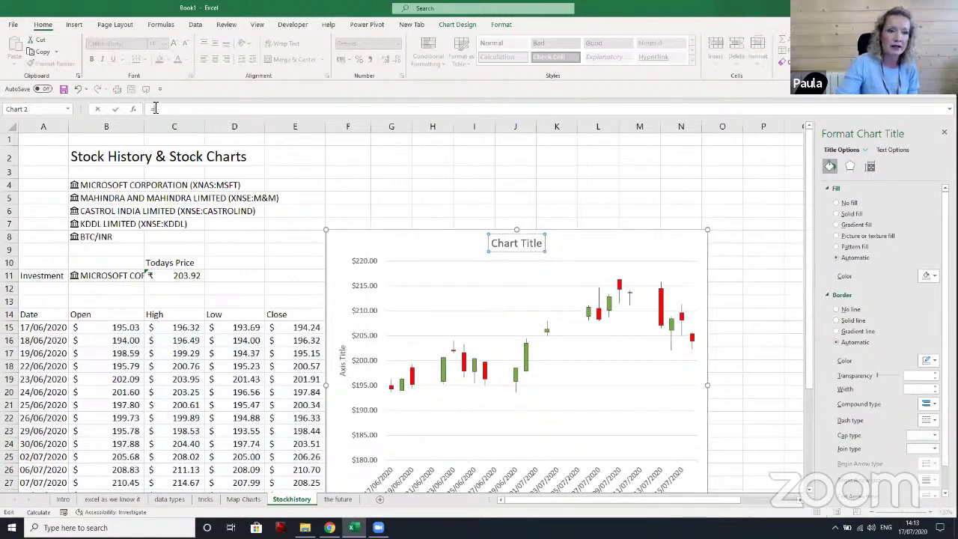
{"action": "type", "text": "="}
{"action": "left_click", "coordinate": [78, 275]}
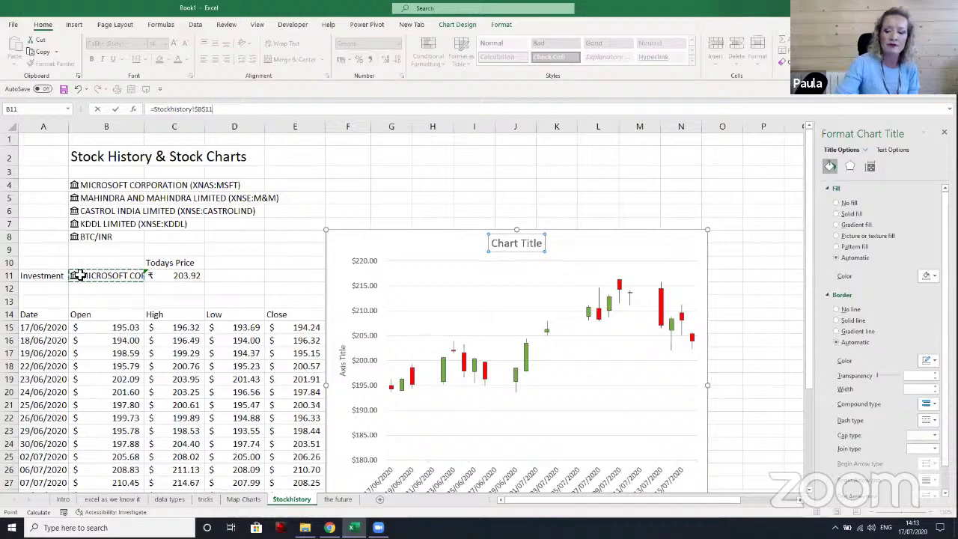
{"action": "key", "text": "Return"}
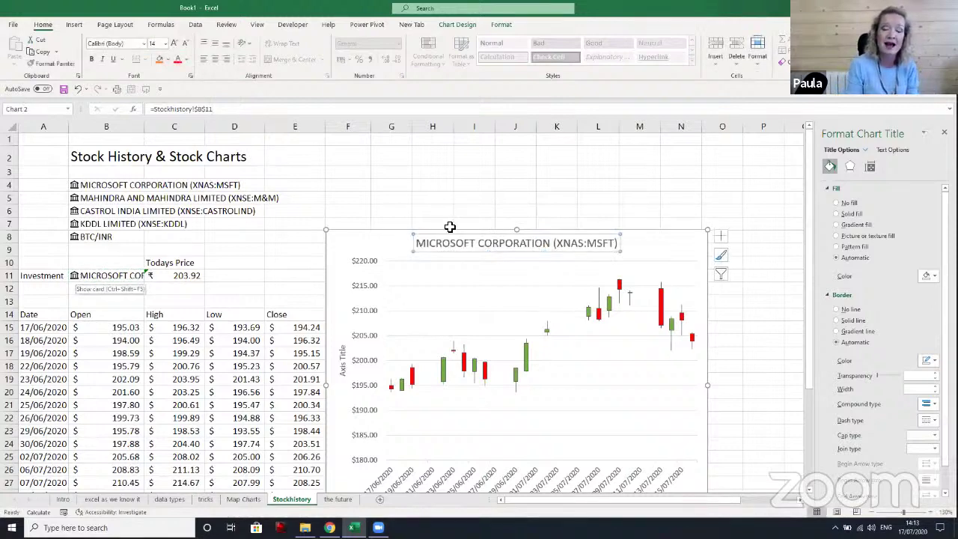
Change the B11 investment to KDDL LIMITED (XNSE:KDDL)
{"action": "left_click", "coordinate": [113, 275]}
{"action": "left_click", "coordinate": [149, 277]}
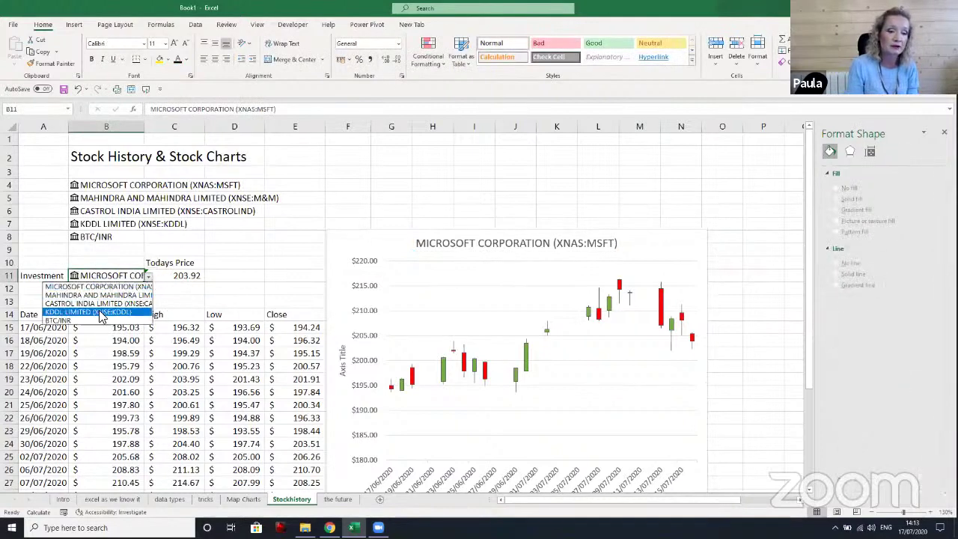
{"action": "left_click", "coordinate": [102, 312]}
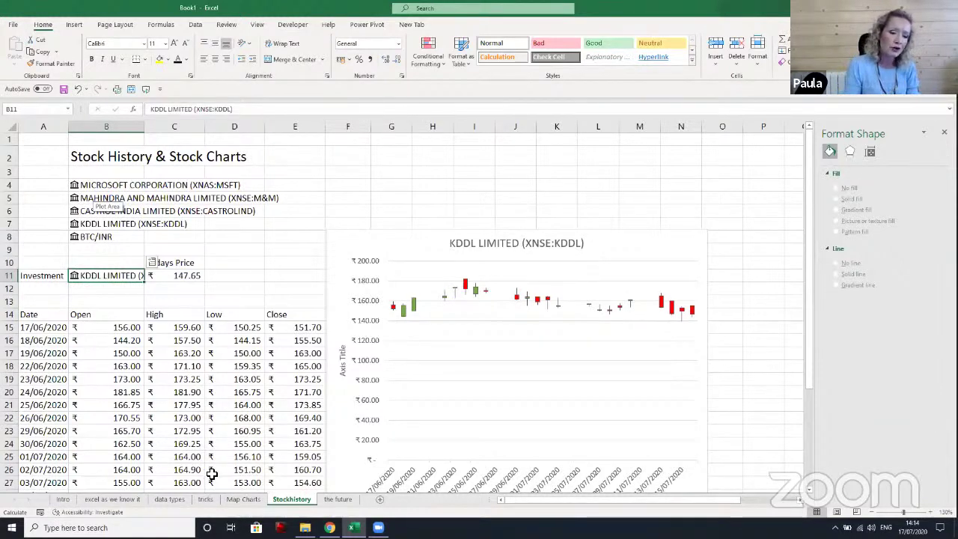
Load the data types sheet's Currency rows B13:C18 via From Table/Range, without headers
{"action": "left_click", "coordinate": [173, 500]}
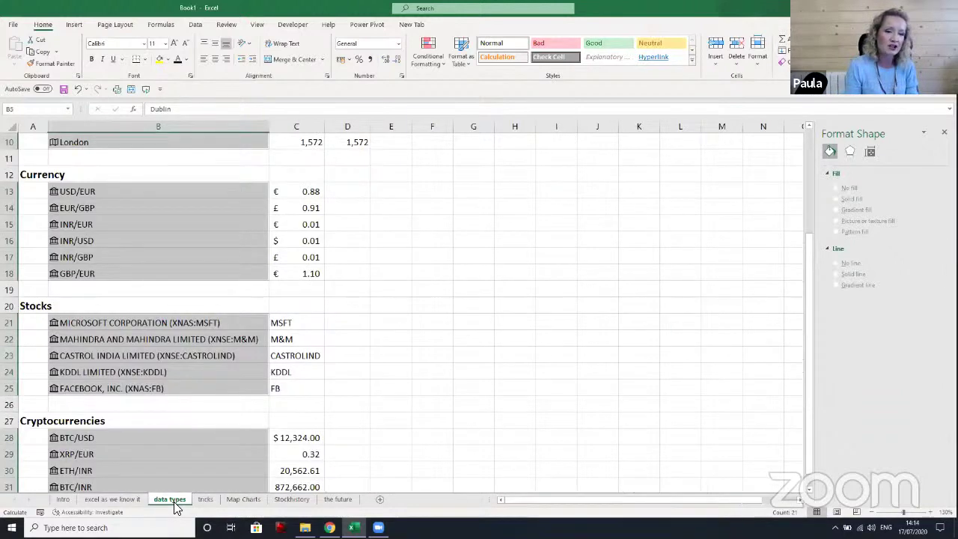
{"action": "left_click", "coordinate": [618, 258]}
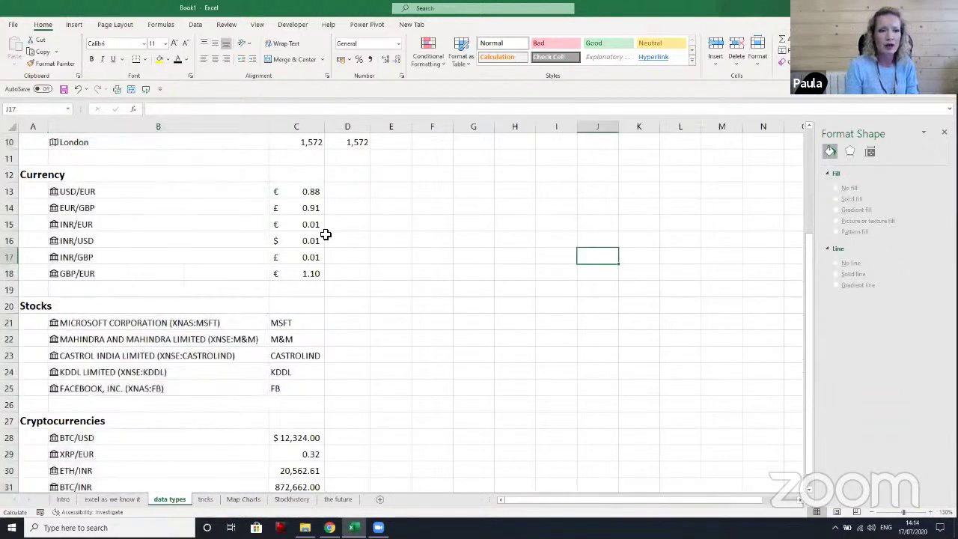
{"action": "left_click", "coordinate": [147, 189]}
{"action": "left_click_drag", "start_coordinate": [307, 210], "coordinate": [307, 276]}
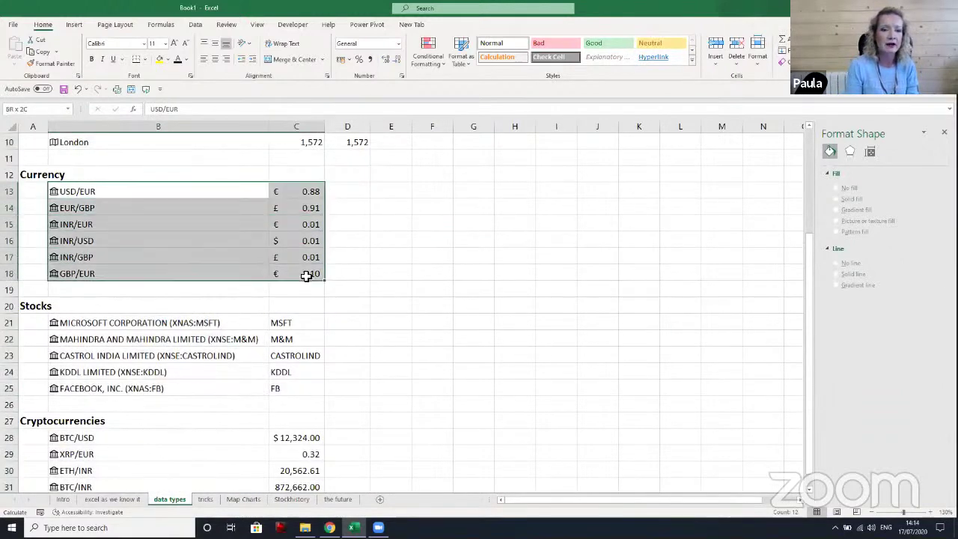
{"action": "left_click", "coordinate": [195, 25]}
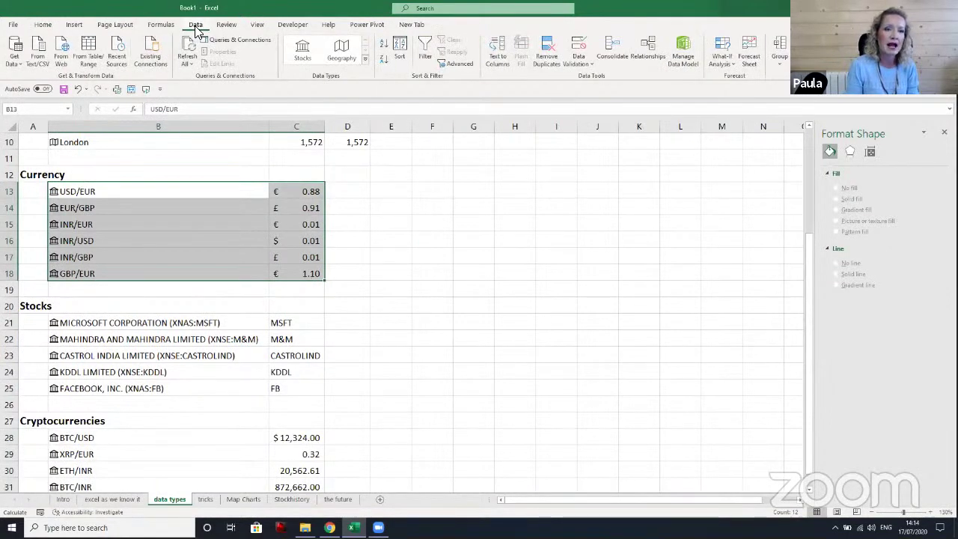
{"action": "left_click", "coordinate": [94, 56]}
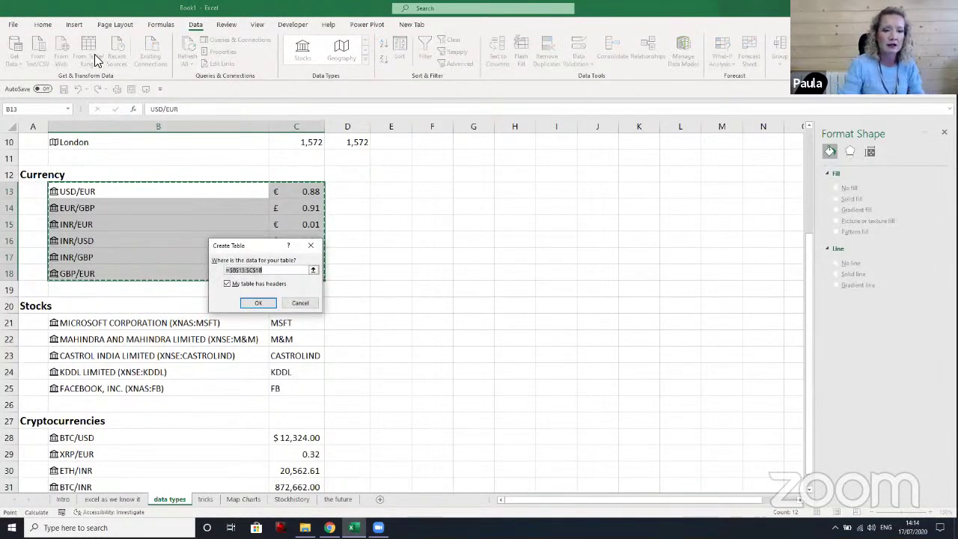
{"action": "left_click", "coordinate": [226, 284]}
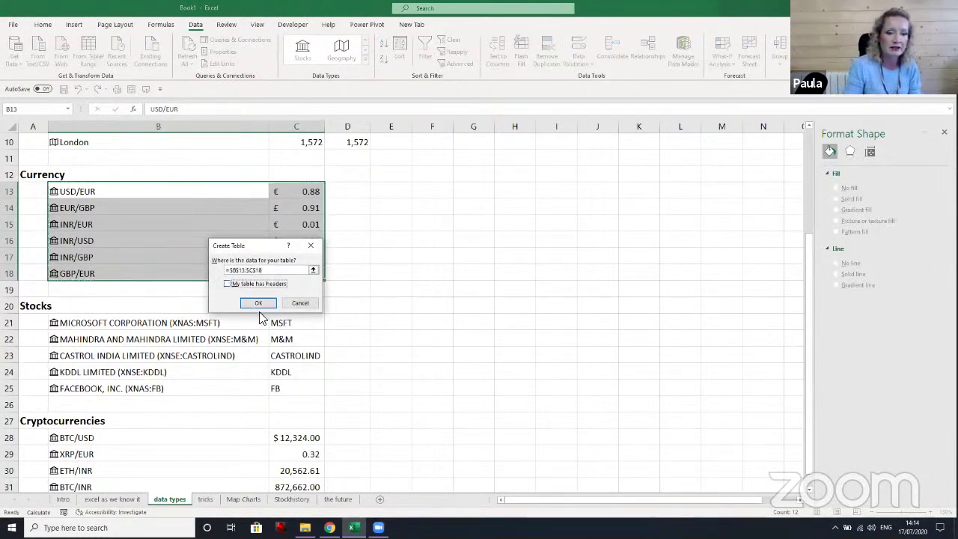
{"action": "left_click", "coordinate": [258, 303]}
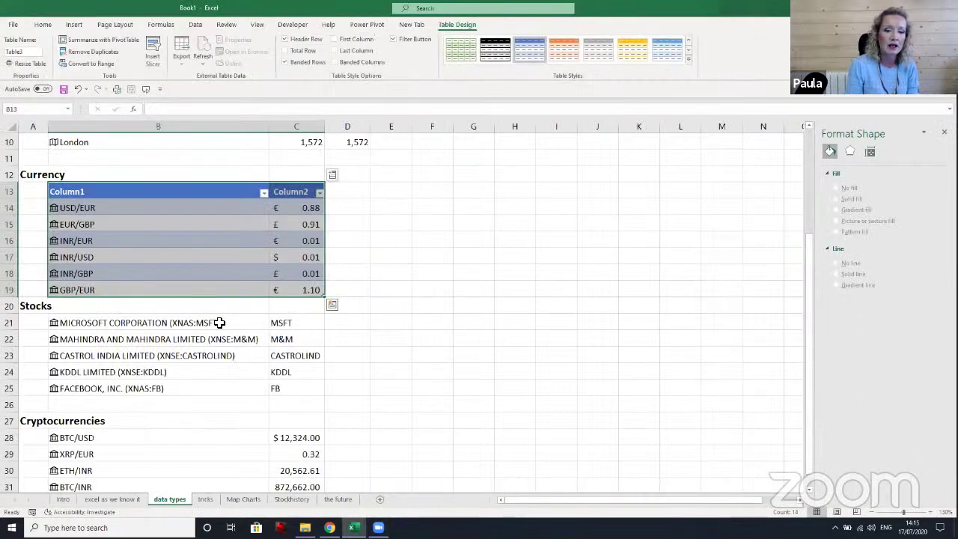
Add the Name field as a new column for the currency pairs in B14:B19
{"action": "left_click", "coordinate": [217, 329]}
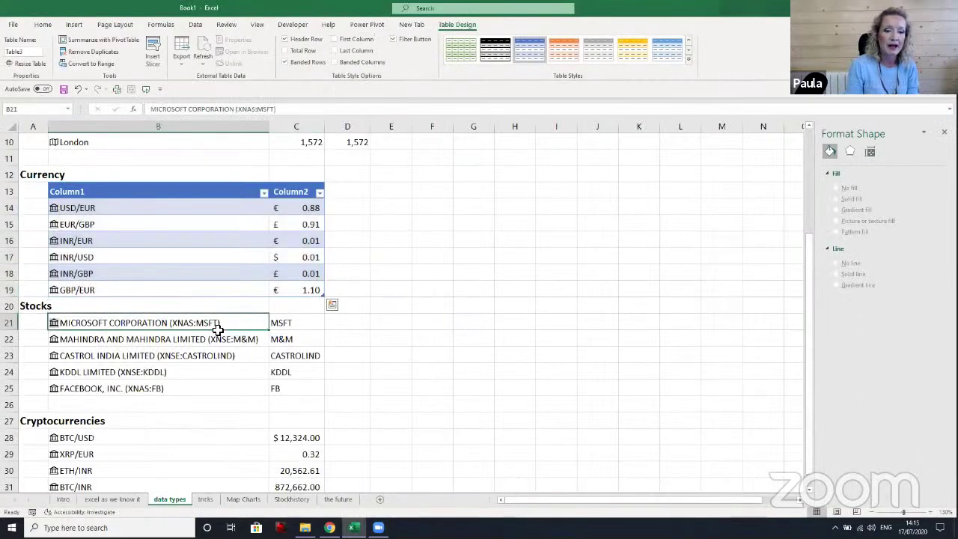
{"action": "left_click_drag", "start_coordinate": [217, 329], "coordinate": [213, 381]}
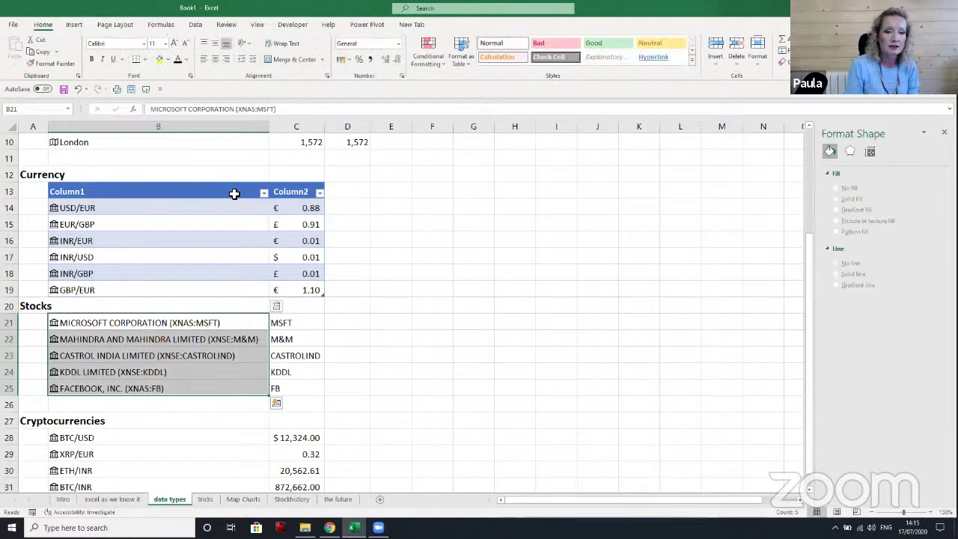
{"action": "left_click_drag", "start_coordinate": [227, 208], "coordinate": [216, 290]}
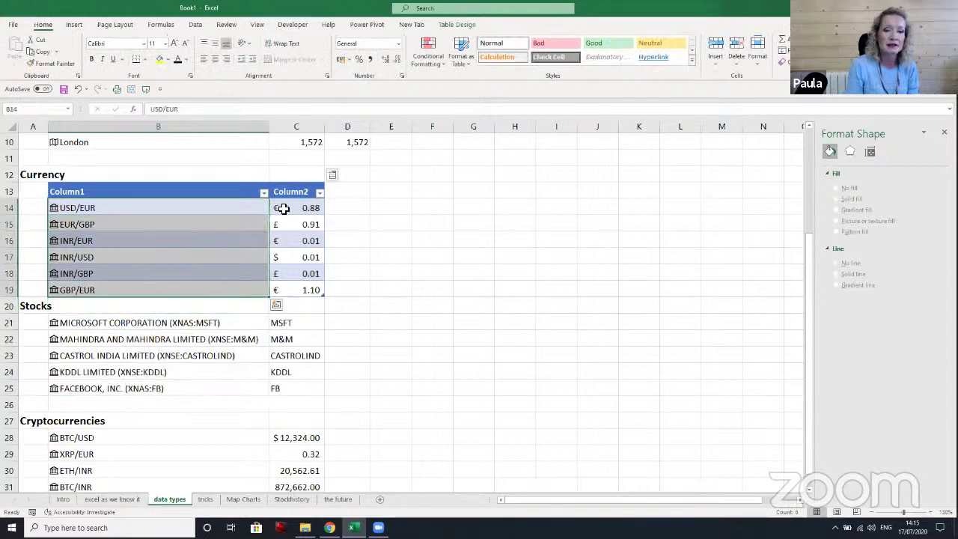
{"action": "left_click", "coordinate": [334, 175]}
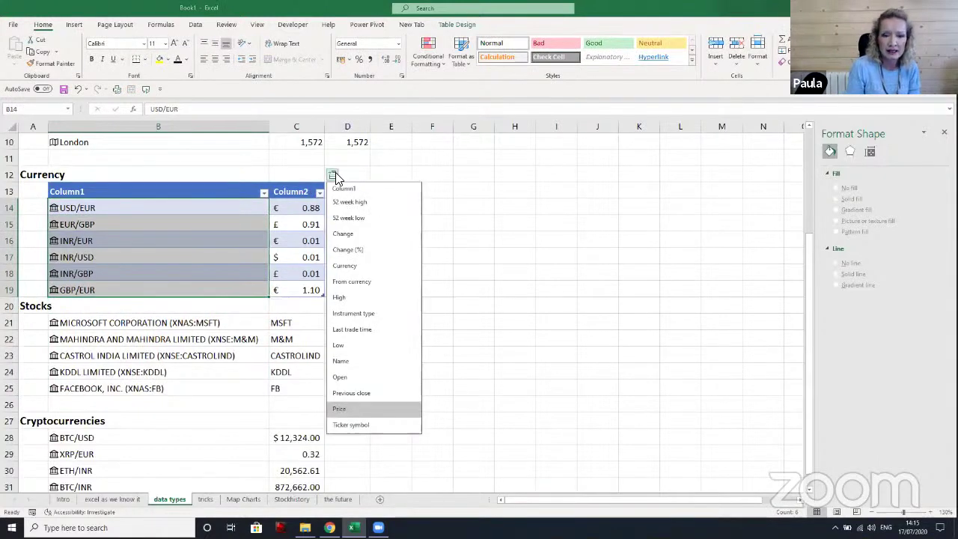
{"action": "left_click", "coordinate": [344, 361]}
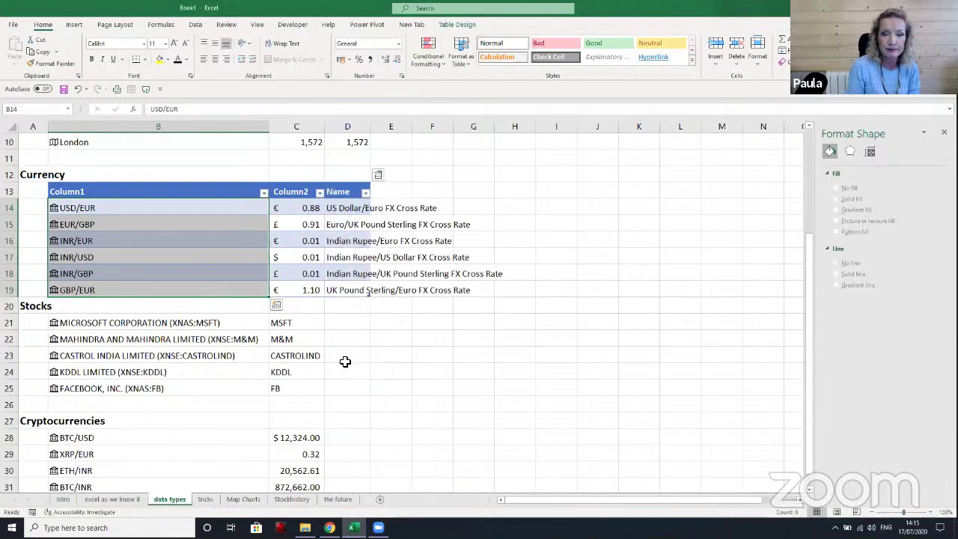
Autofit column D to show full names like US Dollar/Euro FX Cross Rate
{"action": "left_click", "coordinate": [297, 207]}
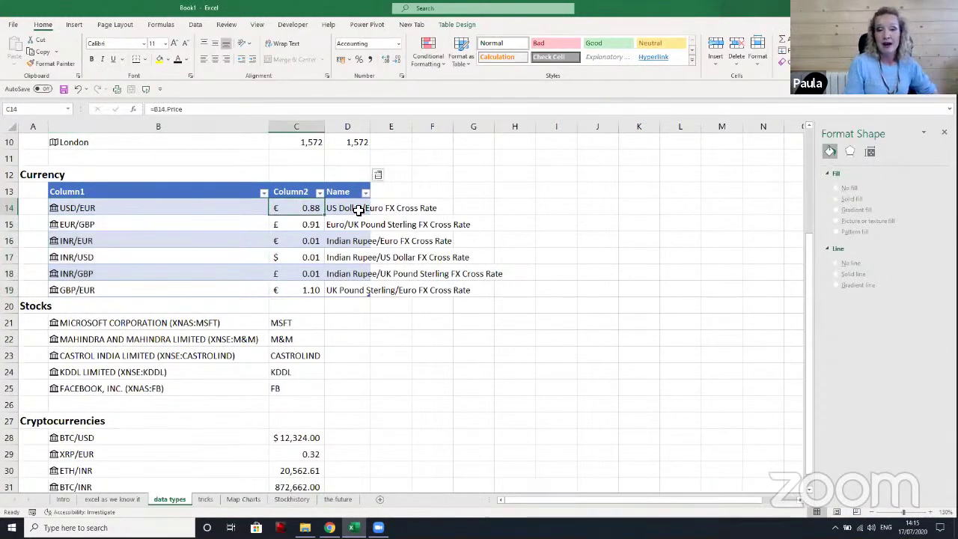
{"action": "left_click_drag", "start_coordinate": [353, 208], "coordinate": [345, 291]}
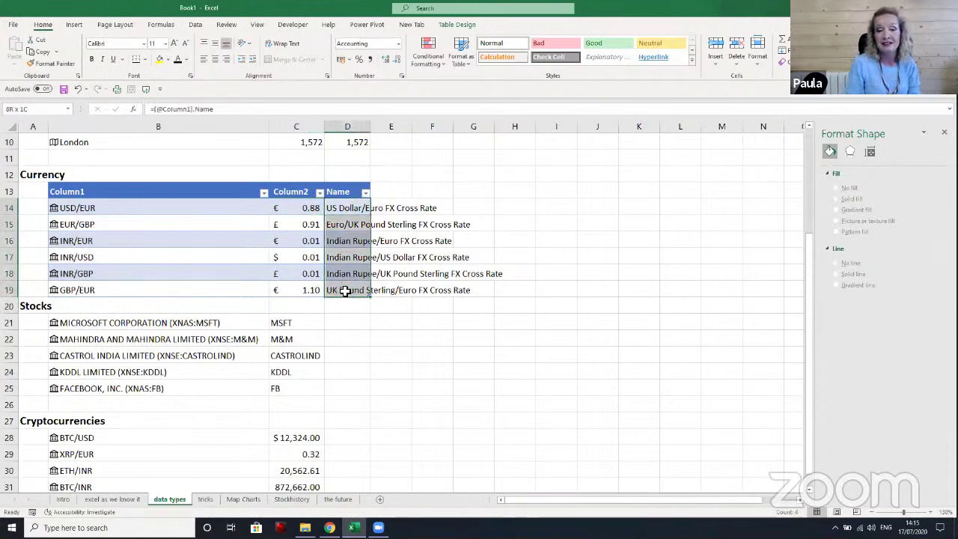
{"action": "left_click_drag", "start_coordinate": [199, 207], "coordinate": [184, 284]}
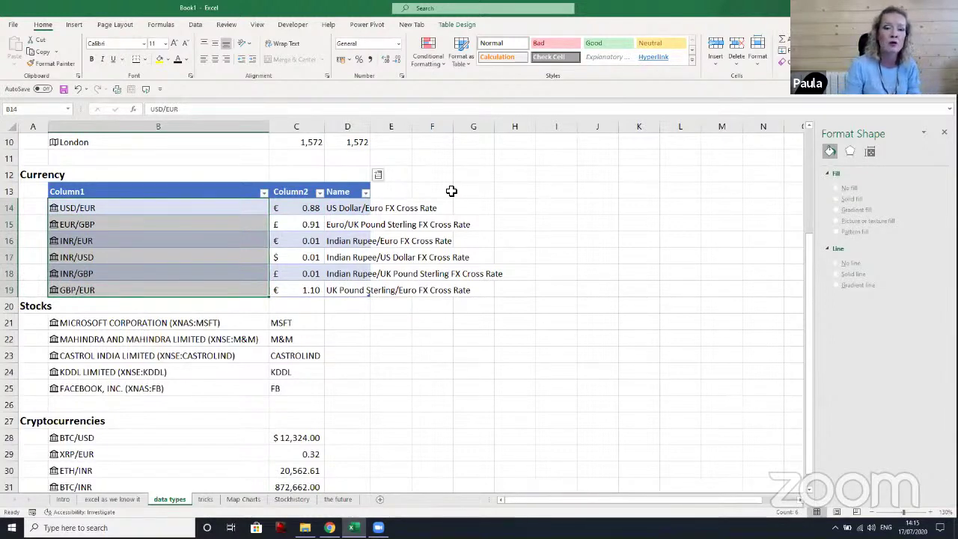
{"action": "double_click", "coordinate": [370, 127]}
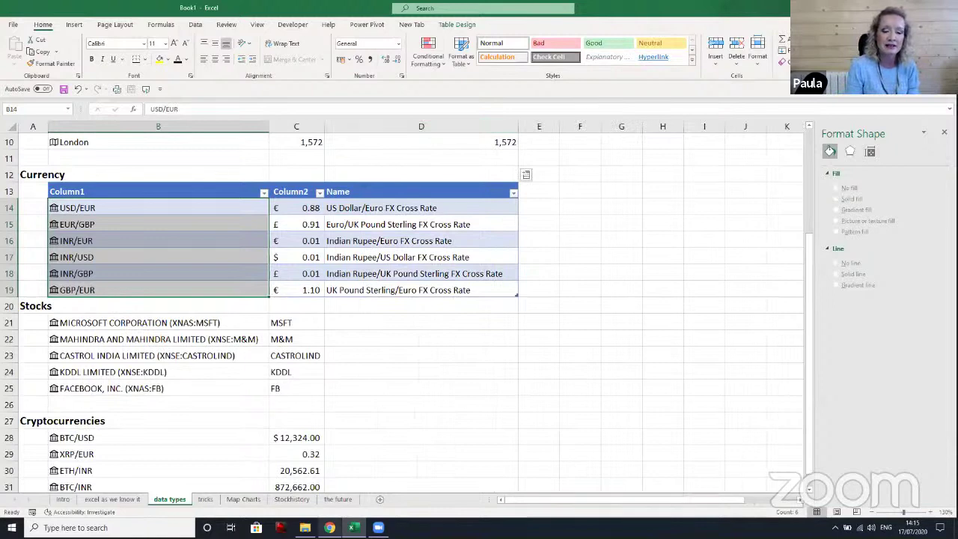
On the 'the future' sheet, follow the support.microsoft.com link about linked data types
{"action": "left_click", "coordinate": [341, 500]}
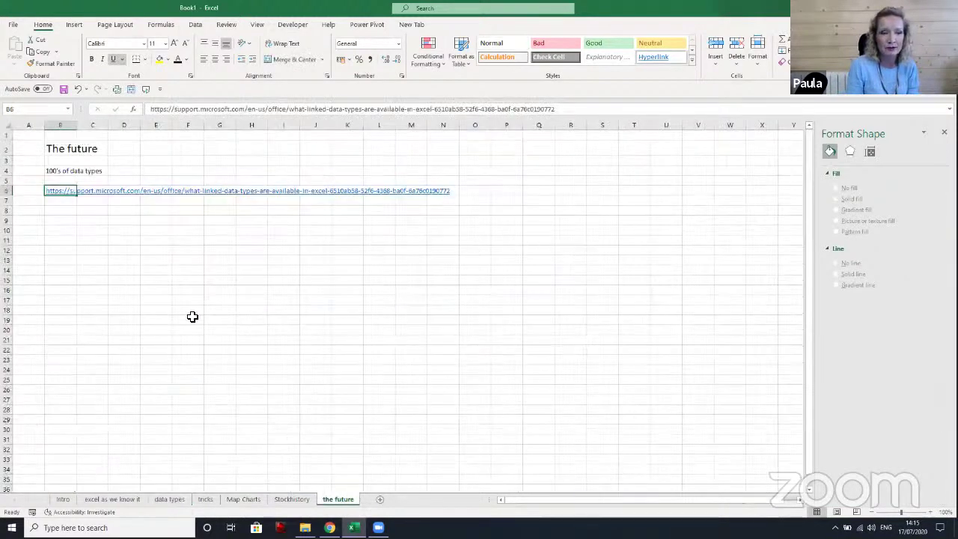
{"action": "left_click", "coordinate": [74, 268]}
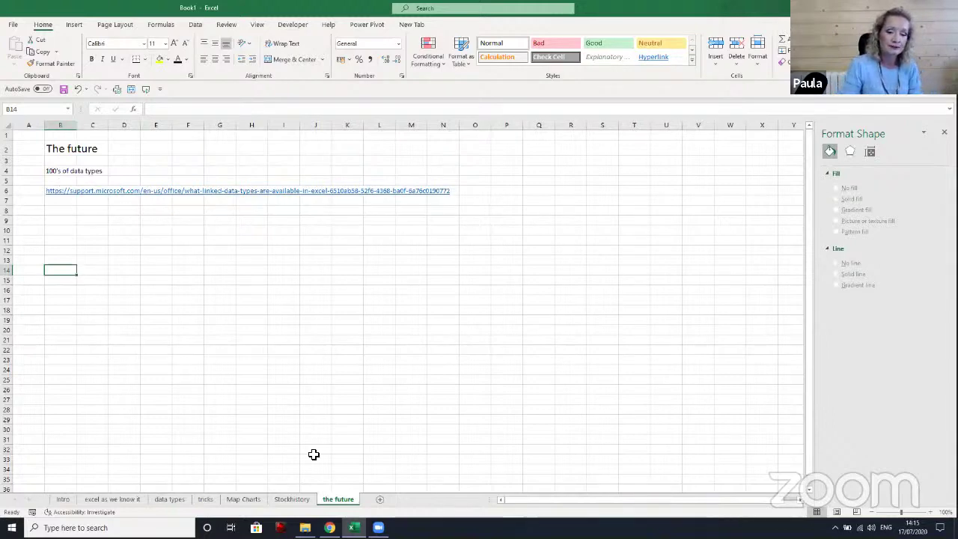
{"action": "left_click", "coordinate": [329, 526]}
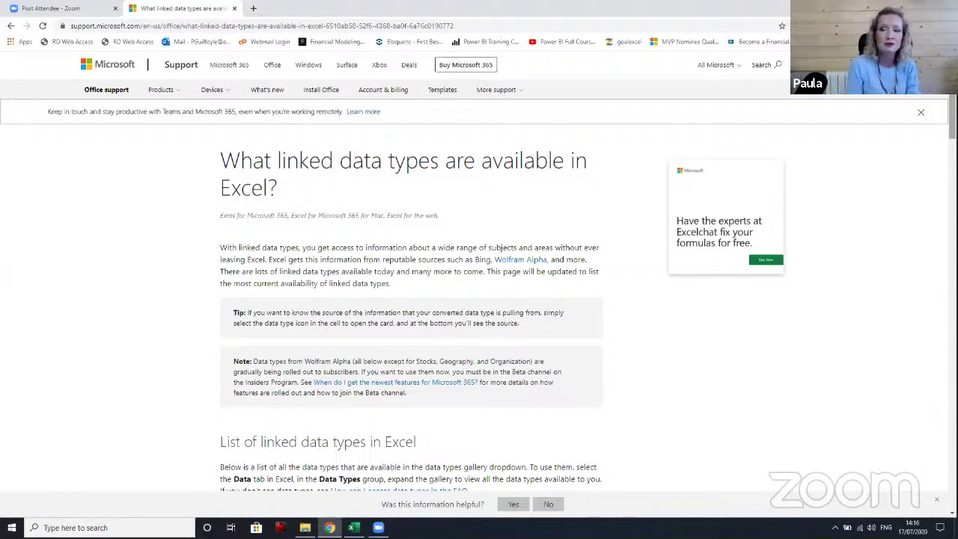
{"action": "scroll", "coordinate": [479, 300], "scroll_direction": "down", "scroll_amount": 5}
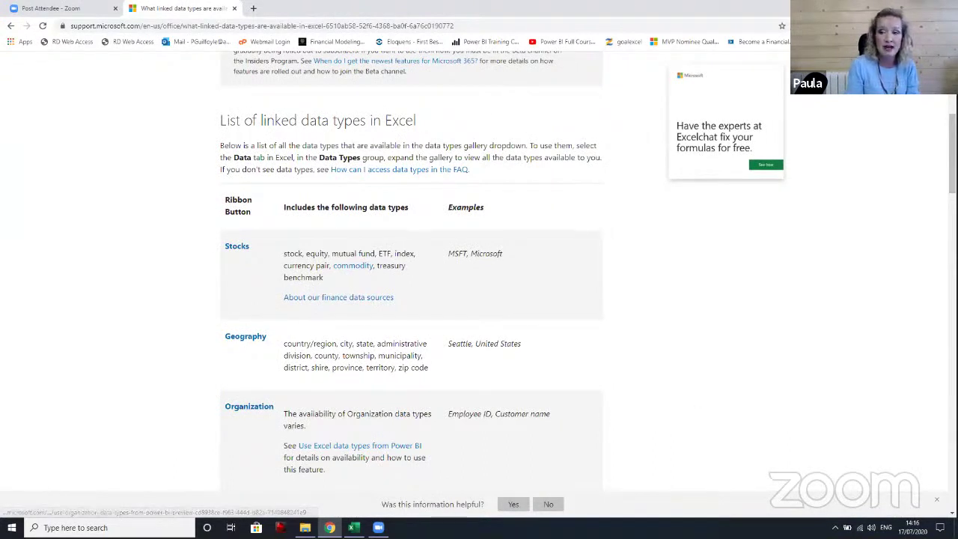
{"action": "left_click_drag", "start_coordinate": [953, 153], "coordinate": [952, 208]}
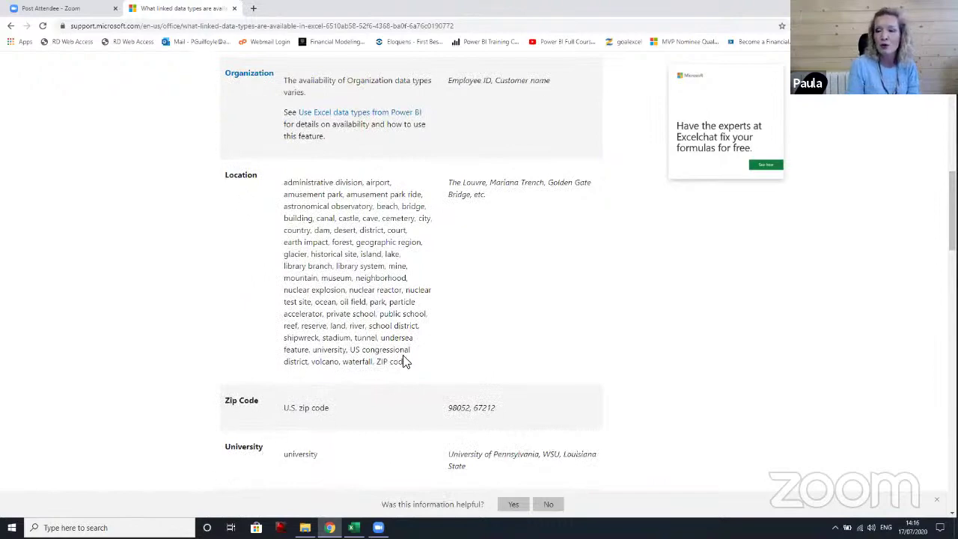
{"action": "scroll", "coordinate": [404, 362], "scroll_direction": "down", "scroll_amount": 3}
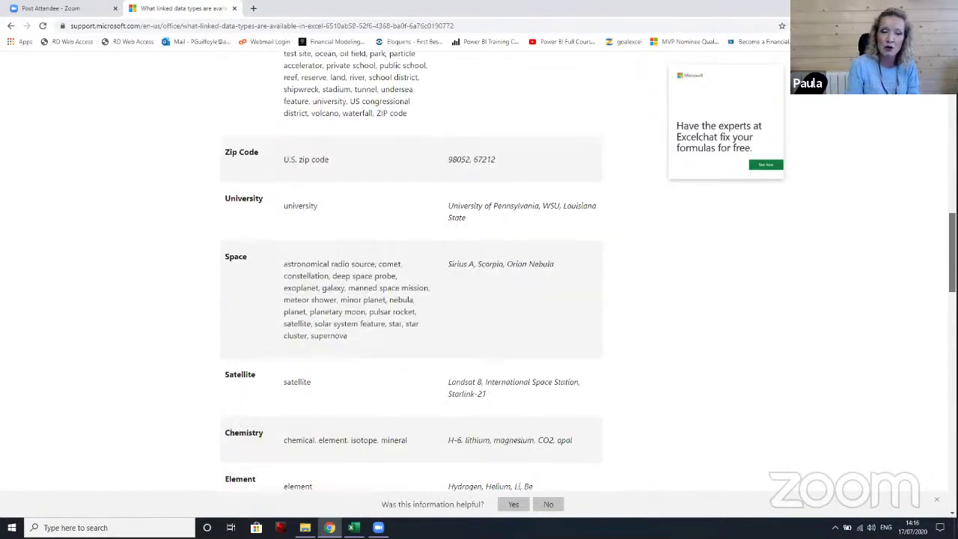
{"action": "scroll", "coordinate": [411, 285], "scroll_direction": "down", "scroll_amount": 1}
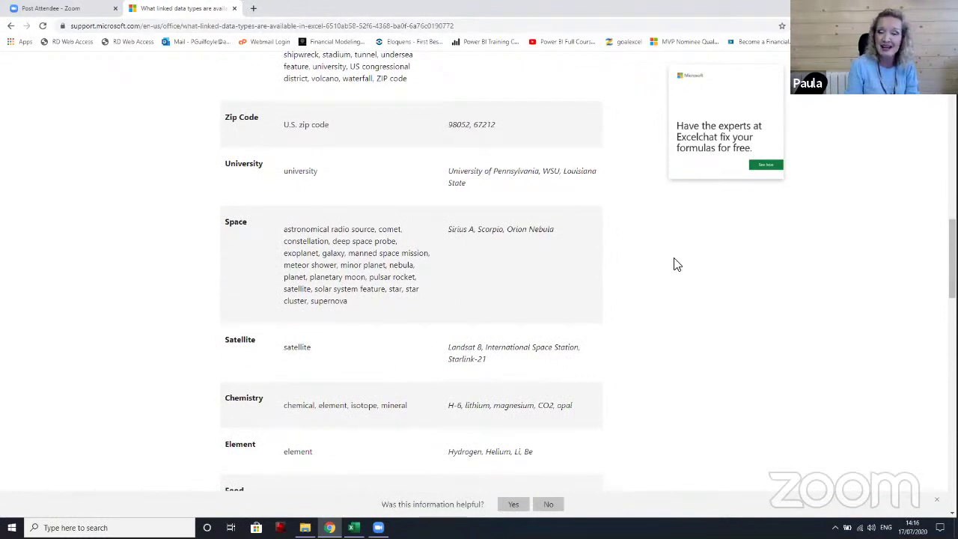
{"action": "scroll", "coordinate": [676, 263], "scroll_direction": "down", "scroll_amount": 10}
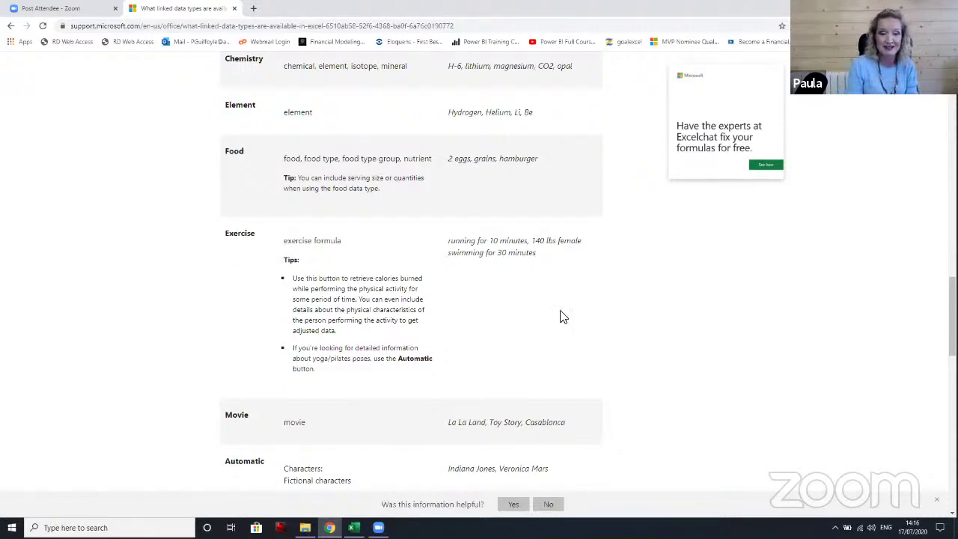
{"action": "scroll", "coordinate": [563, 317], "scroll_direction": "down", "scroll_amount": 7}
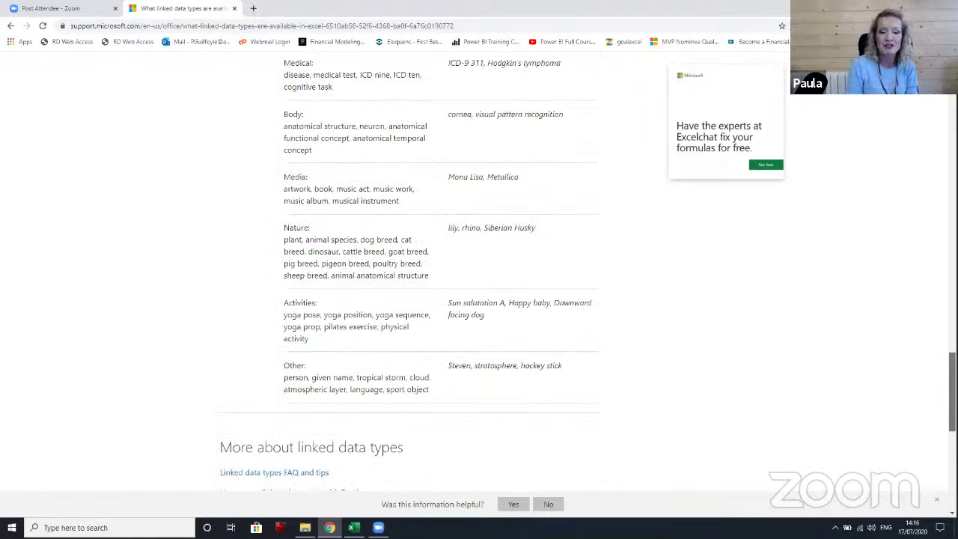
{"action": "scroll", "coordinate": [479, 269], "scroll_direction": "up", "scroll_amount": 20}
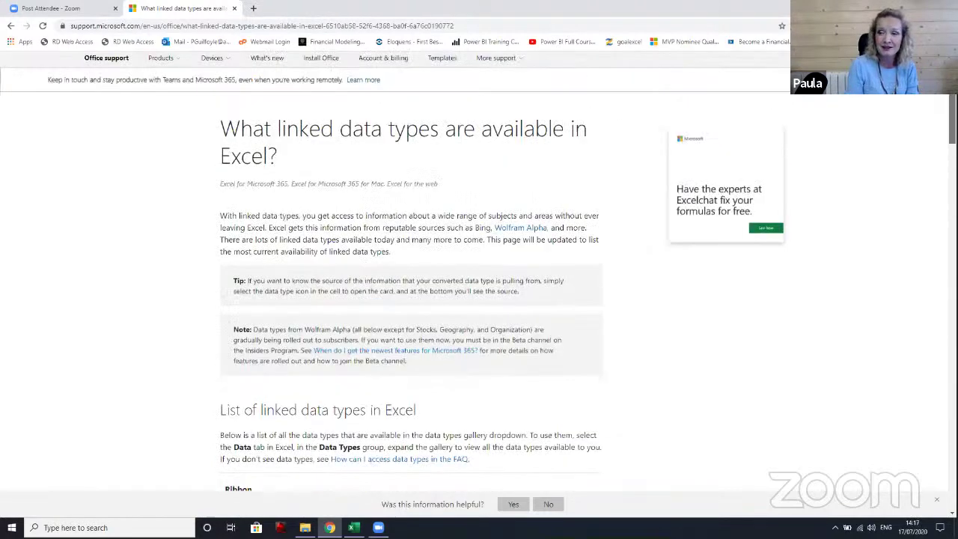
{"action": "scroll", "coordinate": [479, 269], "scroll_direction": "up", "scroll_amount": 2}
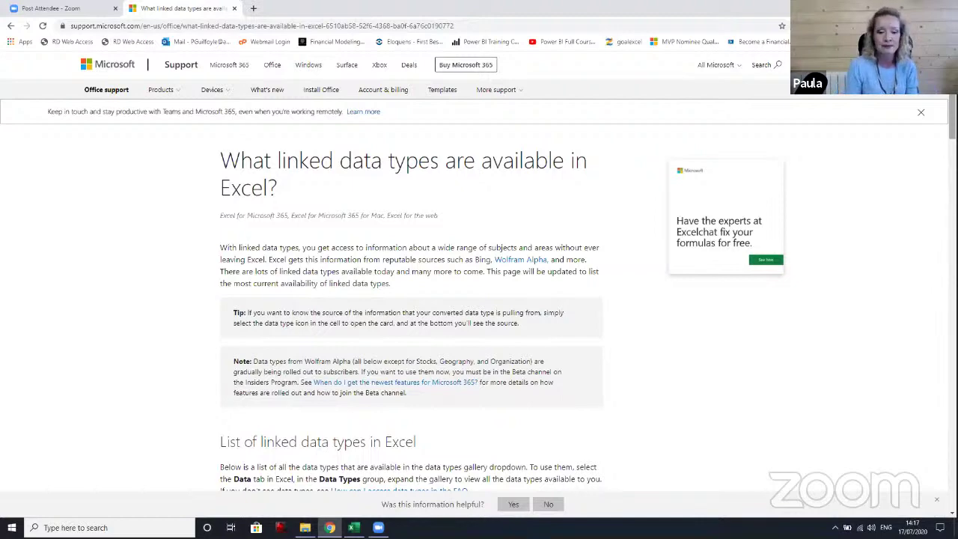
{"action": "key", "text": "alt+Tab"}
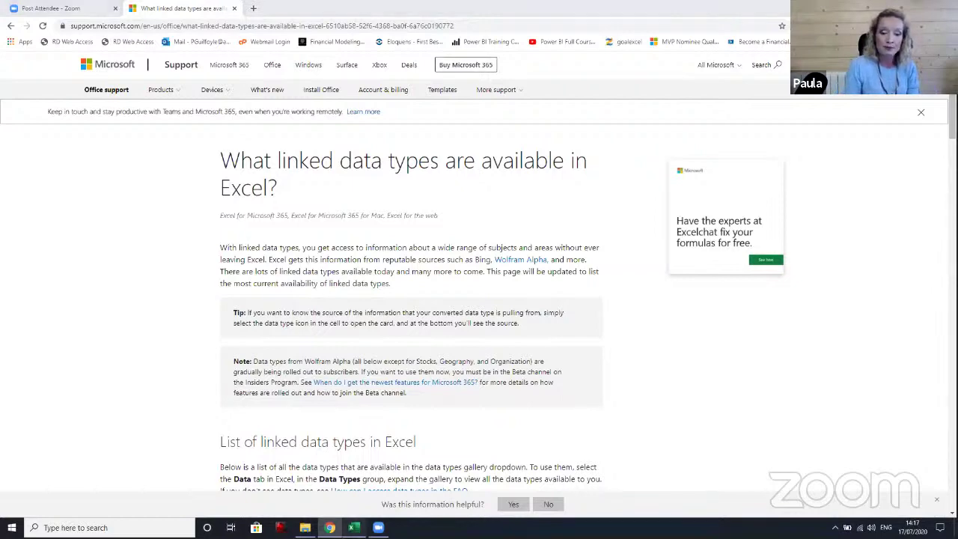
{"action": "left_click", "coordinate": [63, 499]}
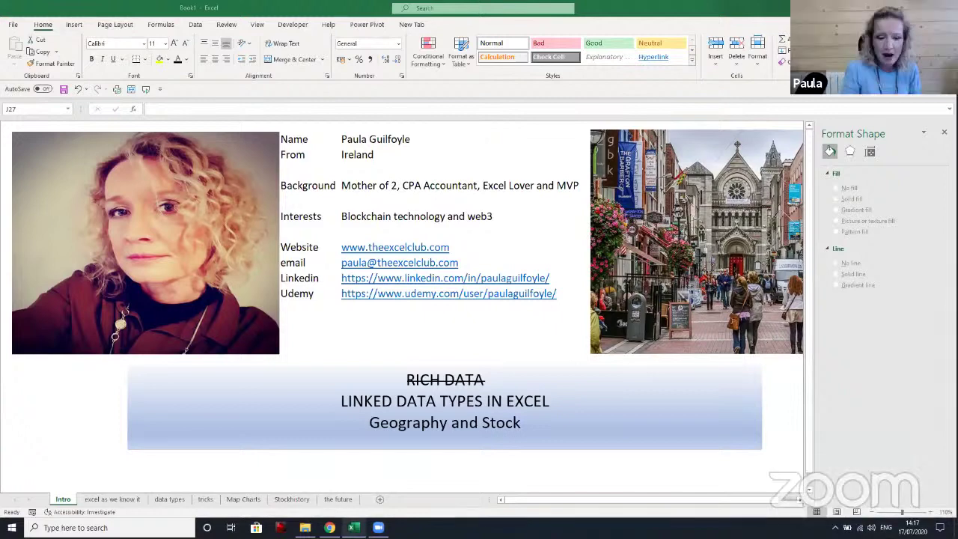
{"action": "left_click", "coordinate": [329, 528]}
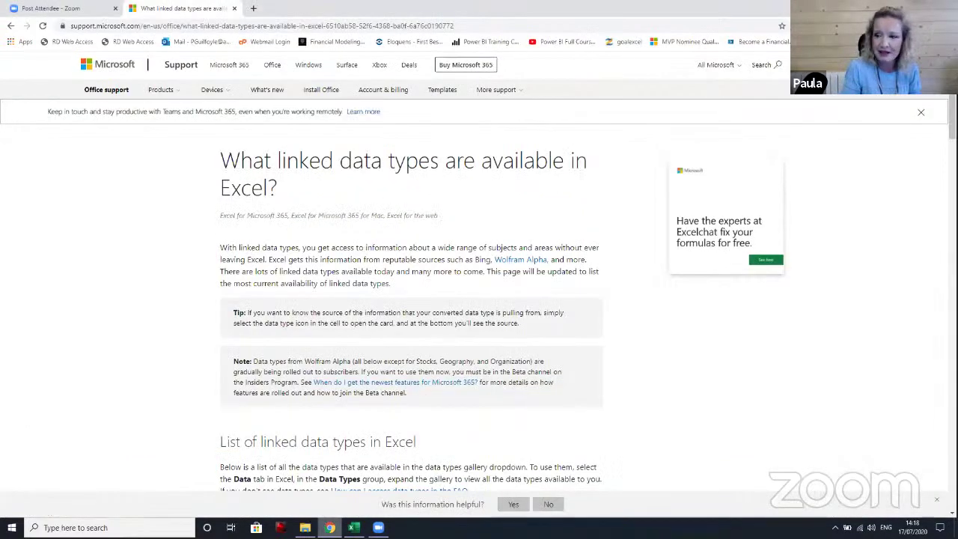
{"action": "scroll", "coordinate": [412, 300], "scroll_direction": "down", "scroll_amount": 7}
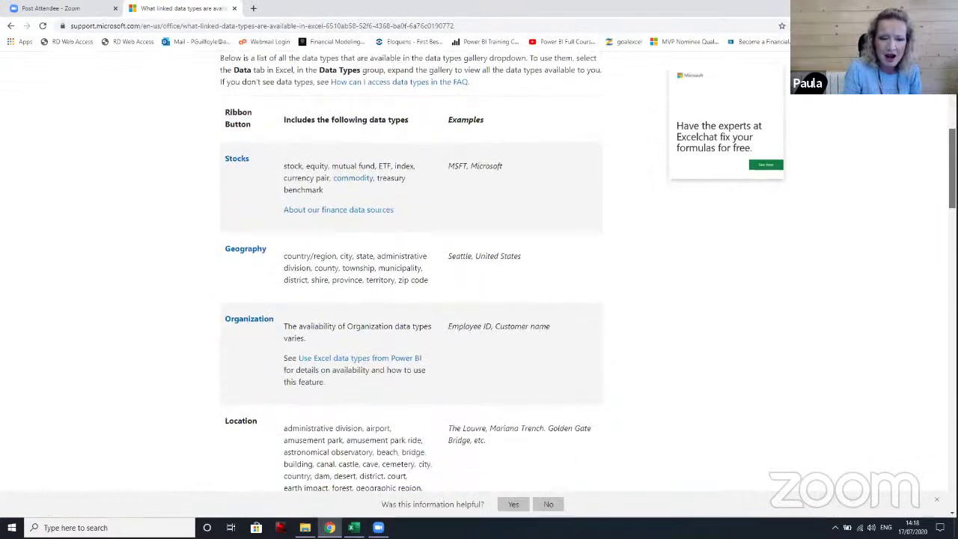
{"action": "scroll", "coordinate": [412, 299], "scroll_direction": "down", "scroll_amount": 1}
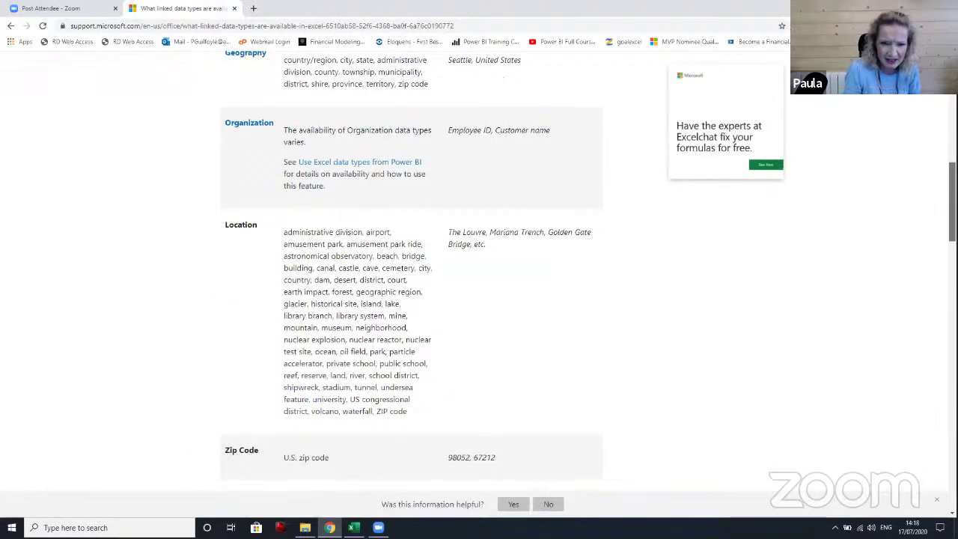
{"action": "scroll", "coordinate": [412, 269], "scroll_direction": "down", "scroll_amount": 5}
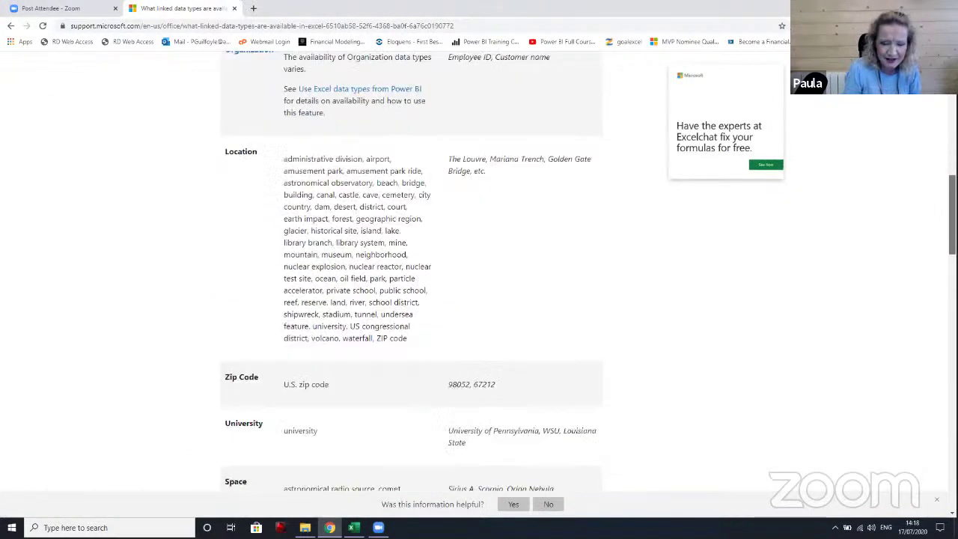
{"action": "scroll", "coordinate": [411, 285], "scroll_direction": "down", "scroll_amount": 4}
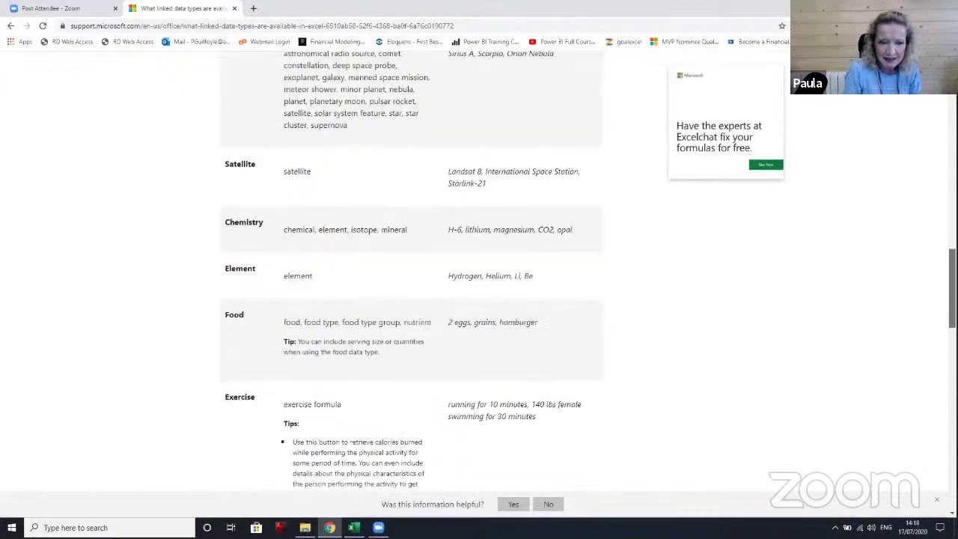
{"action": "scroll", "coordinate": [411, 285], "scroll_direction": "down", "scroll_amount": 4}
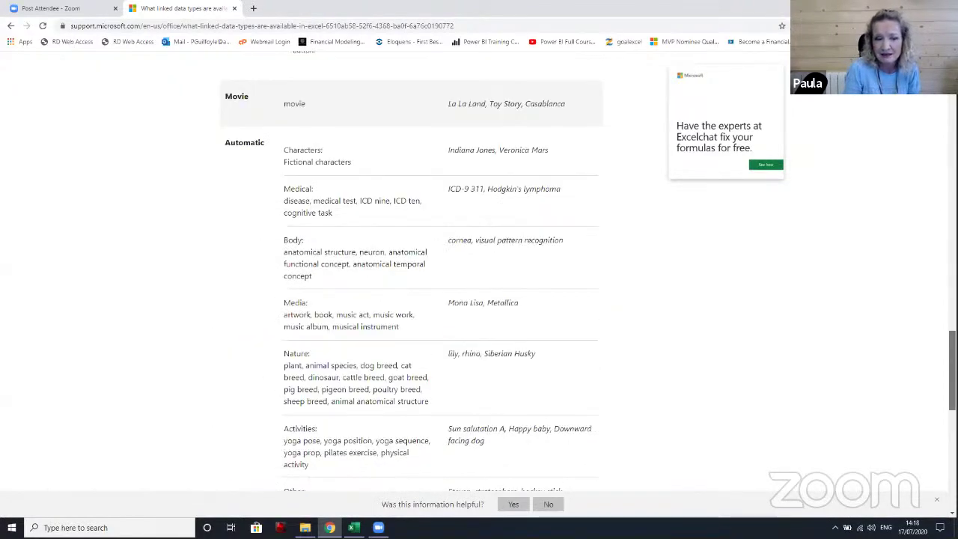
{"action": "scroll", "coordinate": [273, 432], "scroll_direction": "down", "scroll_amount": 1}
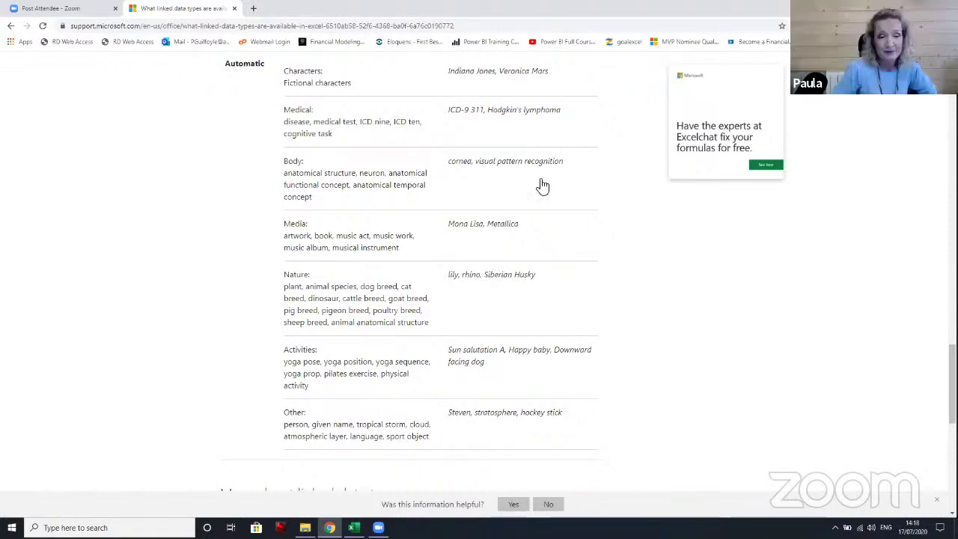
{"action": "scroll", "coordinate": [412, 284], "scroll_direction": "up", "scroll_amount": 20}
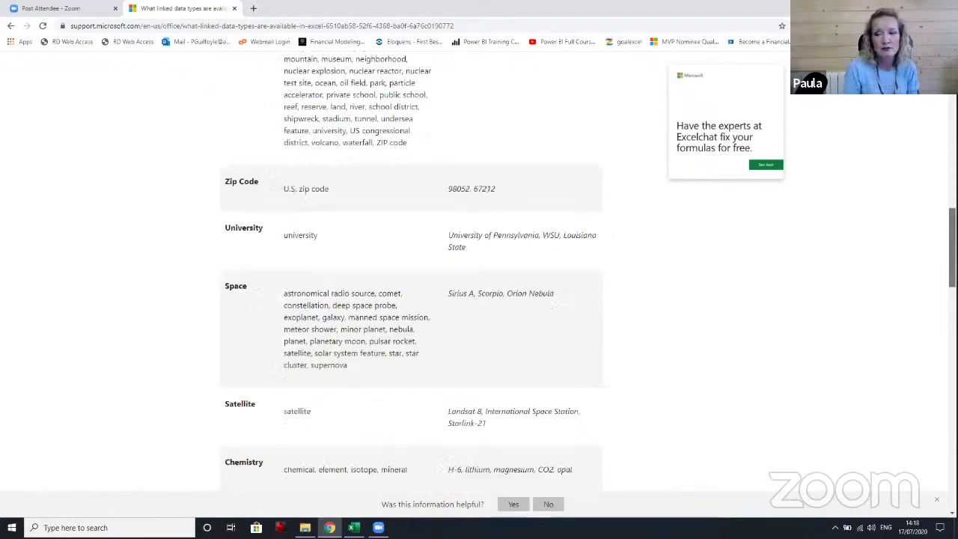
{"action": "scroll", "coordinate": [412, 285], "scroll_direction": "up", "scroll_amount": 3}
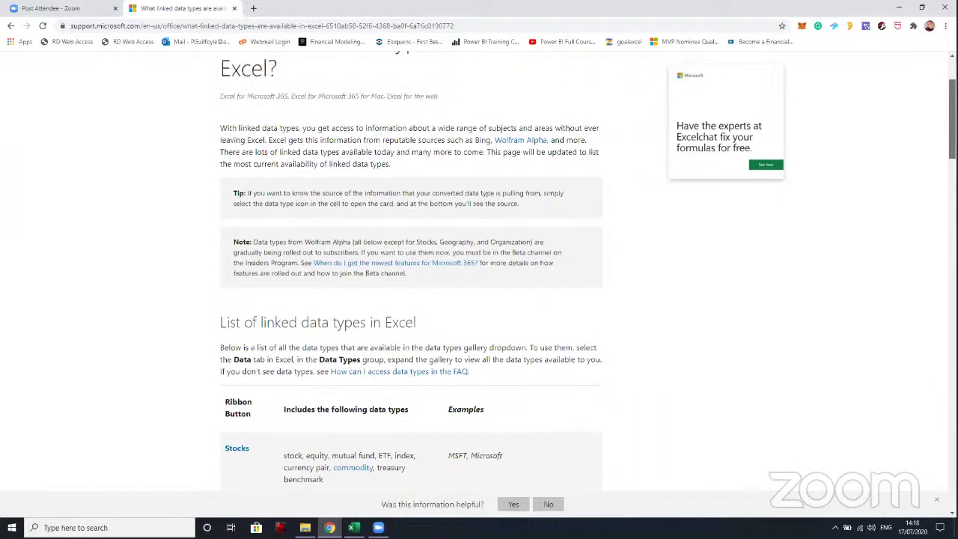
Highlight 'Wolfram Alpha' in the support article, then return to Excel's Stockhistory sheet
{"action": "left_click_drag", "start_coordinate": [493, 204], "coordinate": [552, 211]}
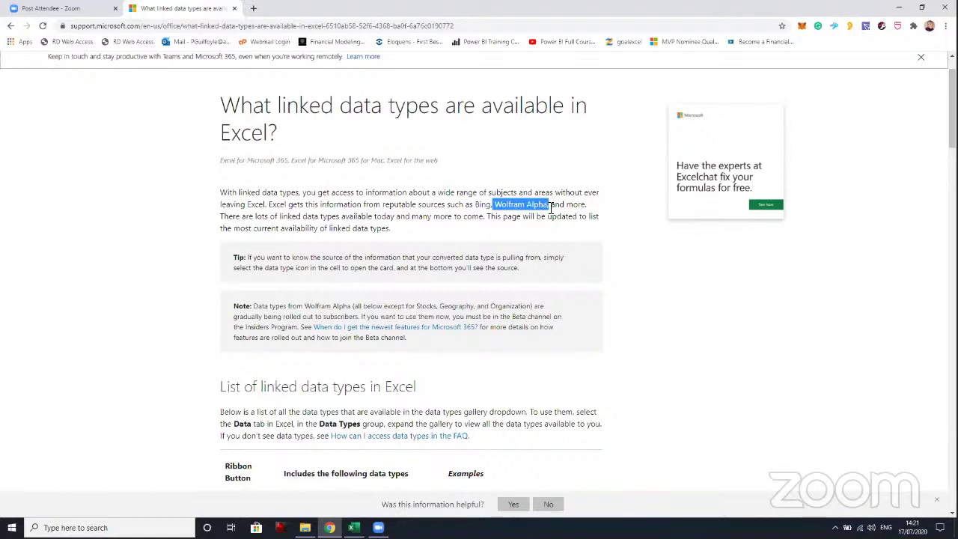
{"action": "left_click", "coordinate": [354, 528]}
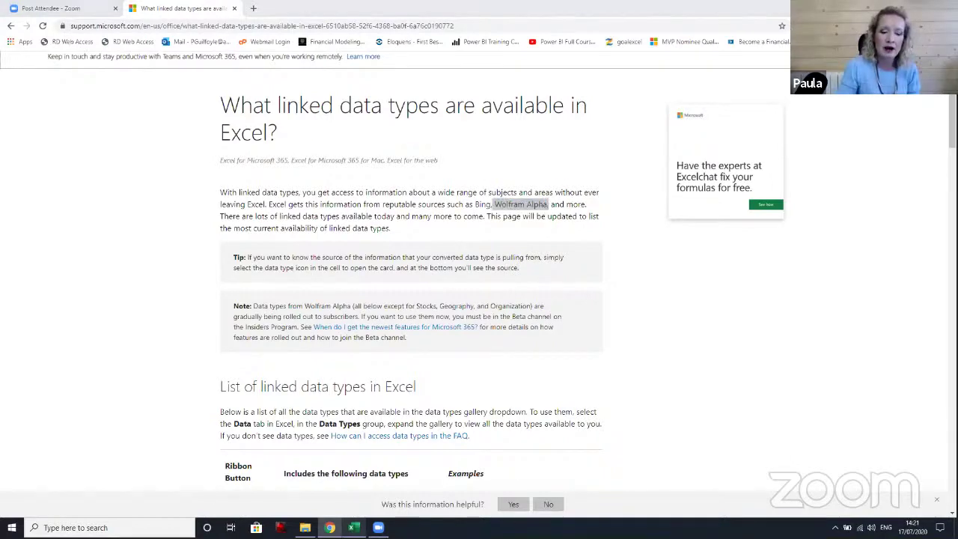
{"action": "left_click", "coordinate": [114, 499]}
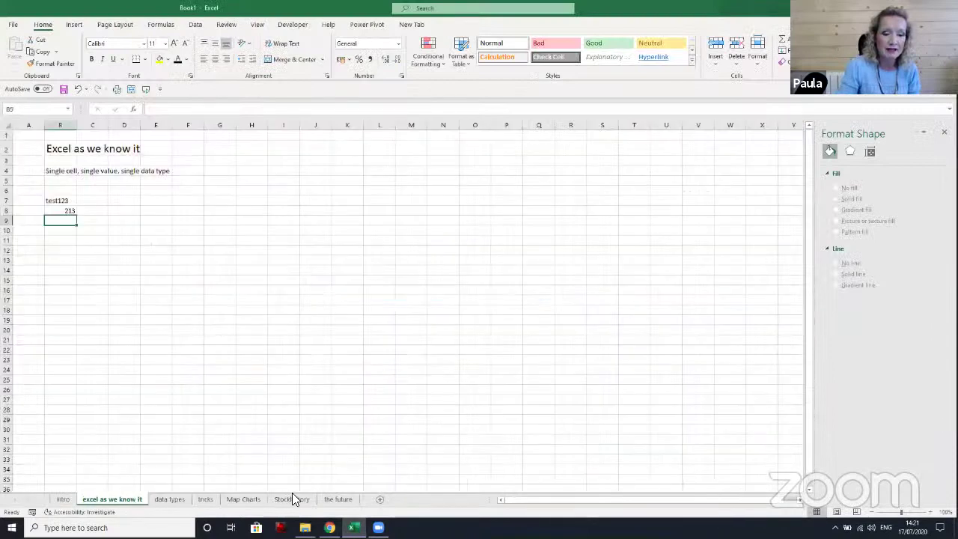
{"action": "left_click", "coordinate": [292, 497]}
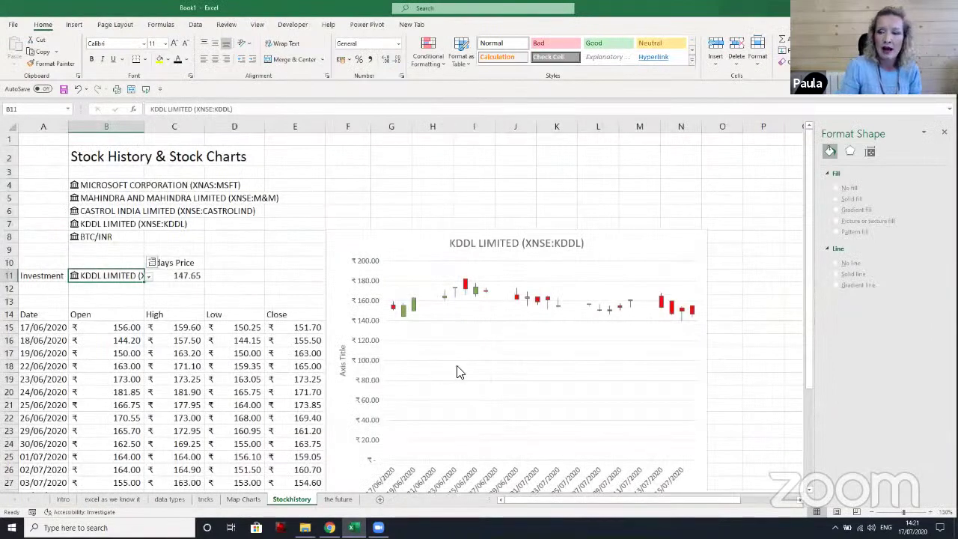
Copy B19's ₹173.00 opening price and paste it into F2 as a value
{"action": "left_click", "coordinate": [111, 378]}
{"action": "key", "text": "ctrl+c"}
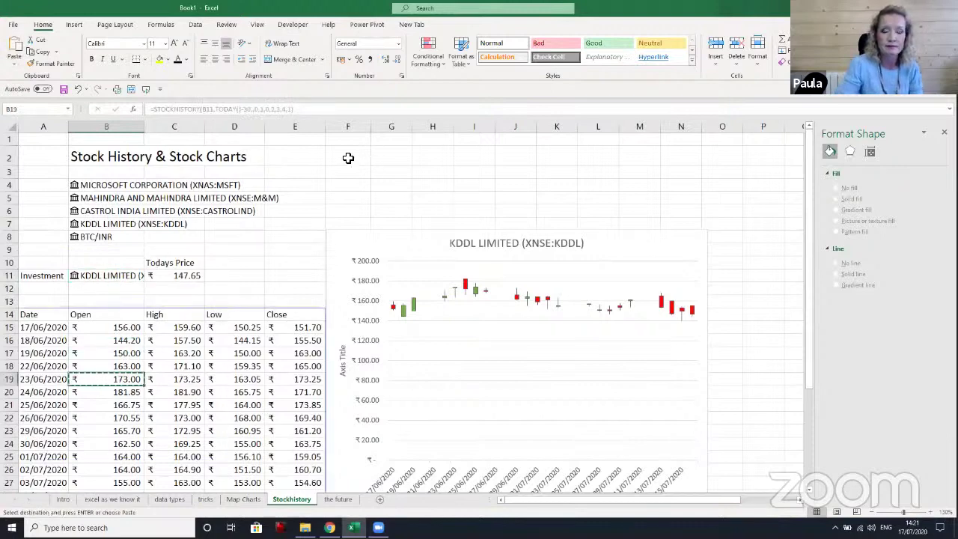
{"action": "right_click", "coordinate": [348, 157]}
{"action": "left_click", "coordinate": [387, 212]}
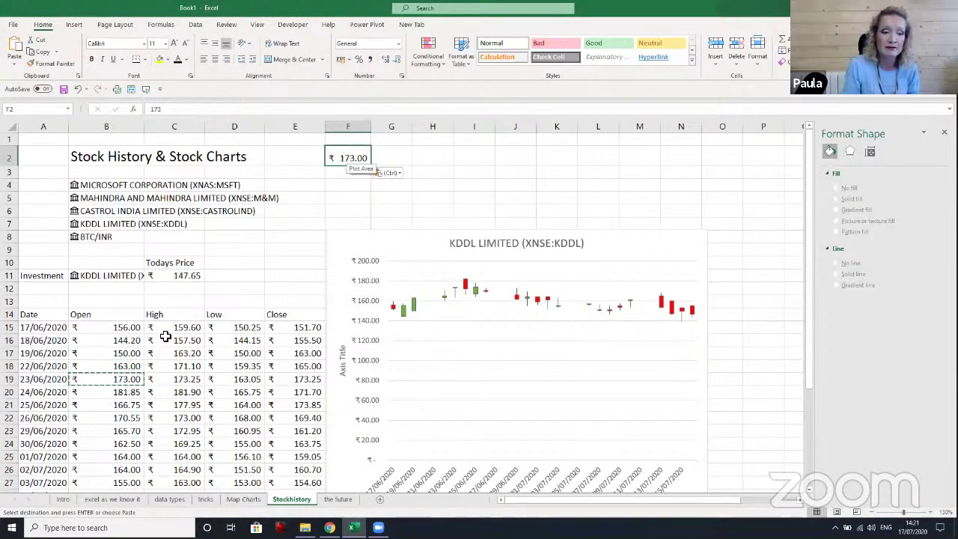
Paste the copied B19 cell into G2 with a normal paste
{"action": "left_click", "coordinate": [116, 379]}
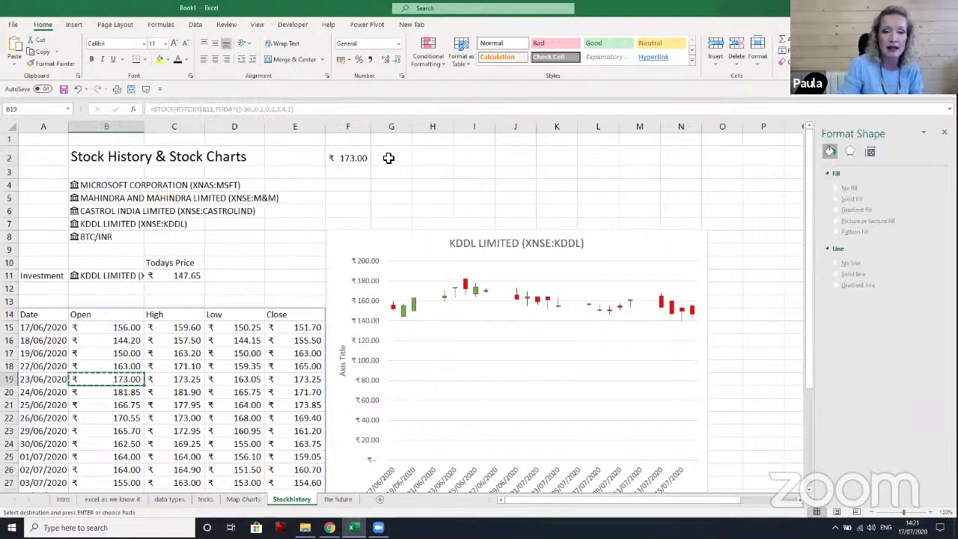
{"action": "left_click", "coordinate": [387, 156]}
{"action": "right_click", "coordinate": [387, 156]}
{"action": "left_click", "coordinate": [413, 209]}
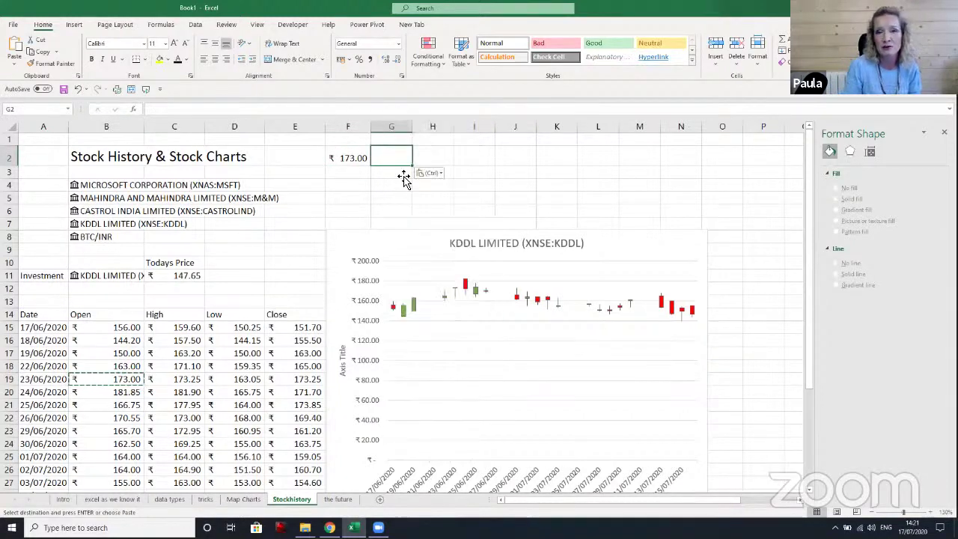
Select the STOCKHISTORY formula cell heading the KDDL LIMITED price table
{"action": "left_click", "coordinate": [39, 313]}
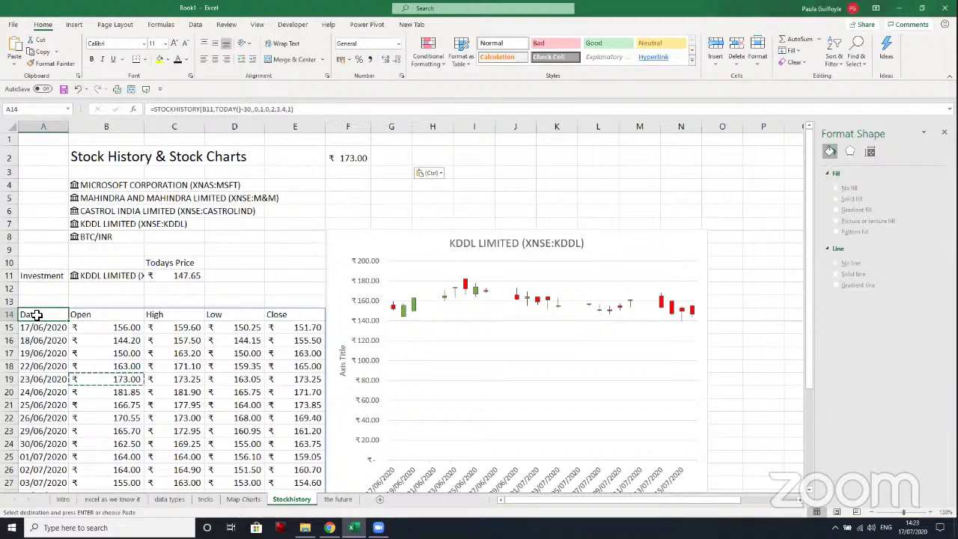
Show the Map Charts sheet scrolled up to the full India population map
{"action": "left_click", "coordinate": [243, 499]}
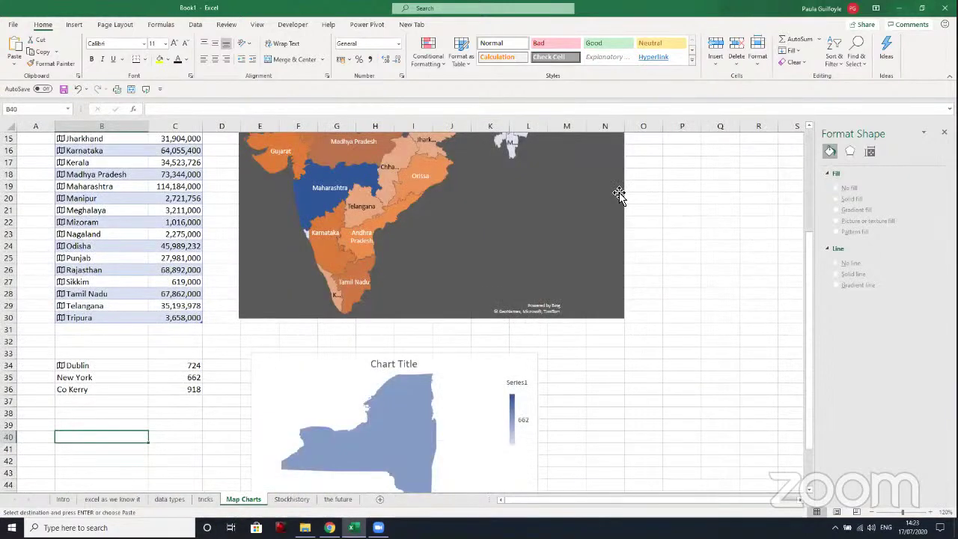
{"action": "scroll", "coordinate": [618, 194], "scroll_direction": "up", "scroll_amount": 4}
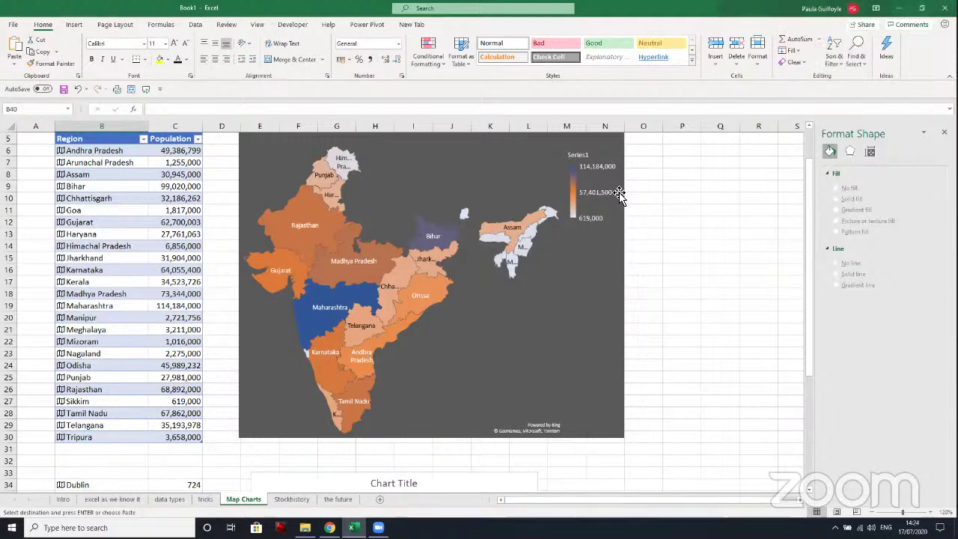
Point out Maps among the Insert commands, then return to the Intro sheet
{"action": "left_click", "coordinate": [75, 24]}
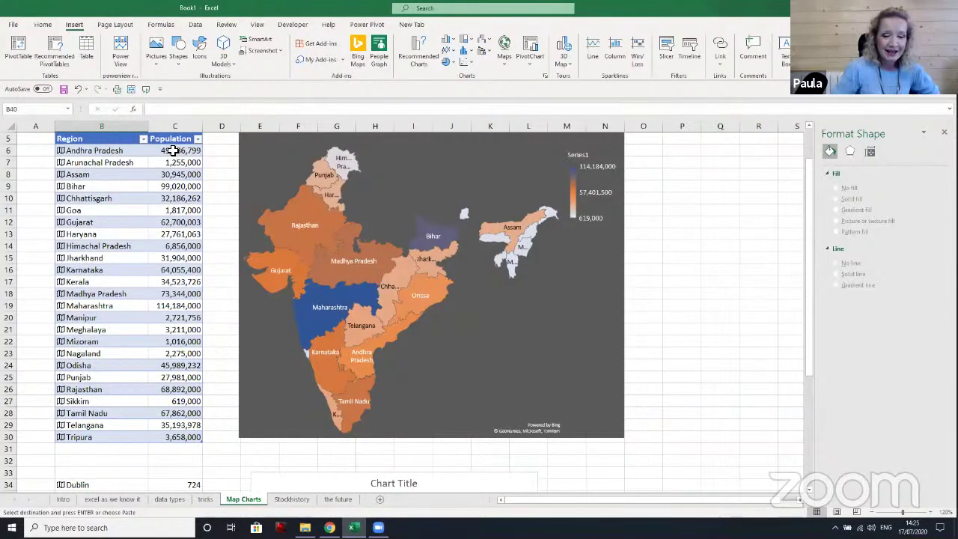
{"action": "left_click", "coordinate": [62, 499]}
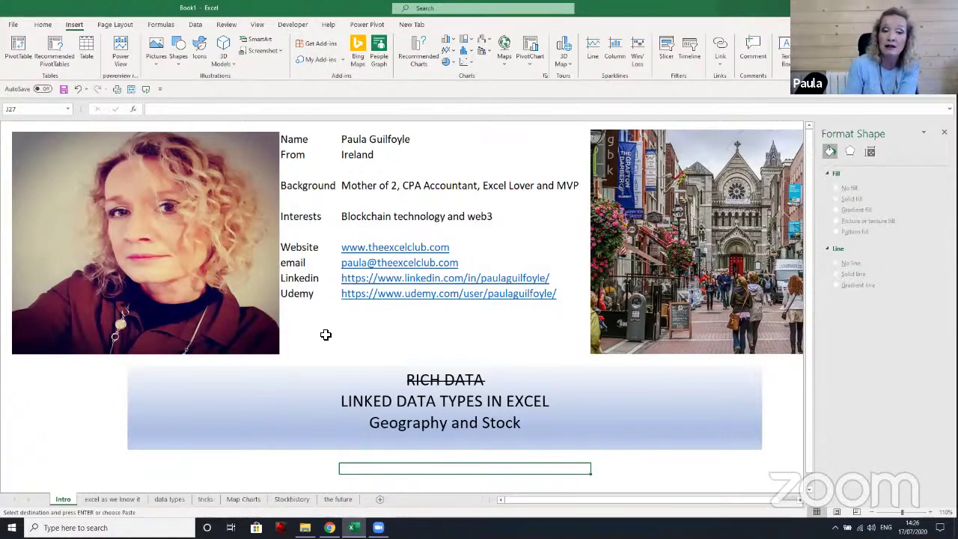
Select cell I14 and zoom the Intro sheet to about 150%, reframing the view horizontally
{"action": "left_click", "coordinate": [297, 293]}
{"action": "left_click", "coordinate": [291, 323]}
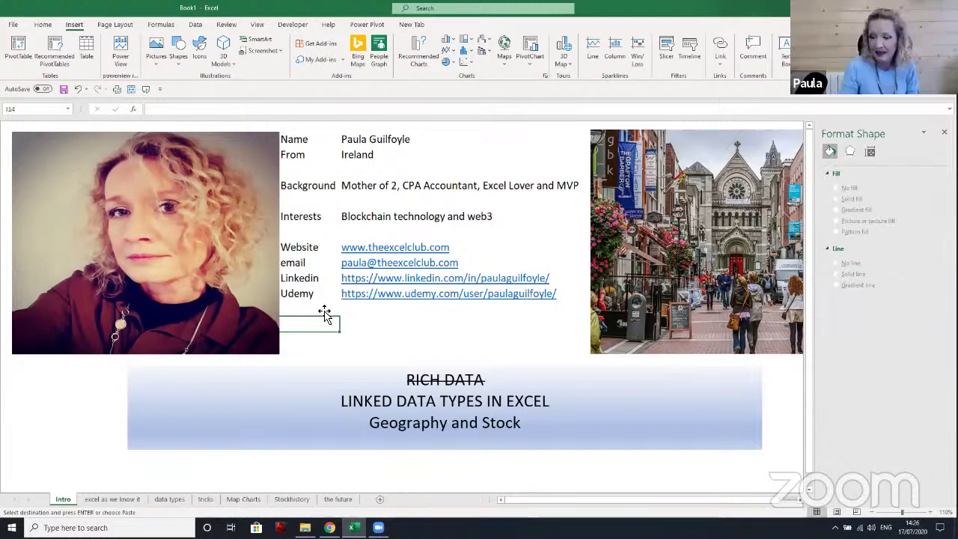
{"action": "left_click", "coordinate": [932, 513]}
{"action": "left_click", "coordinate": [932, 513]}
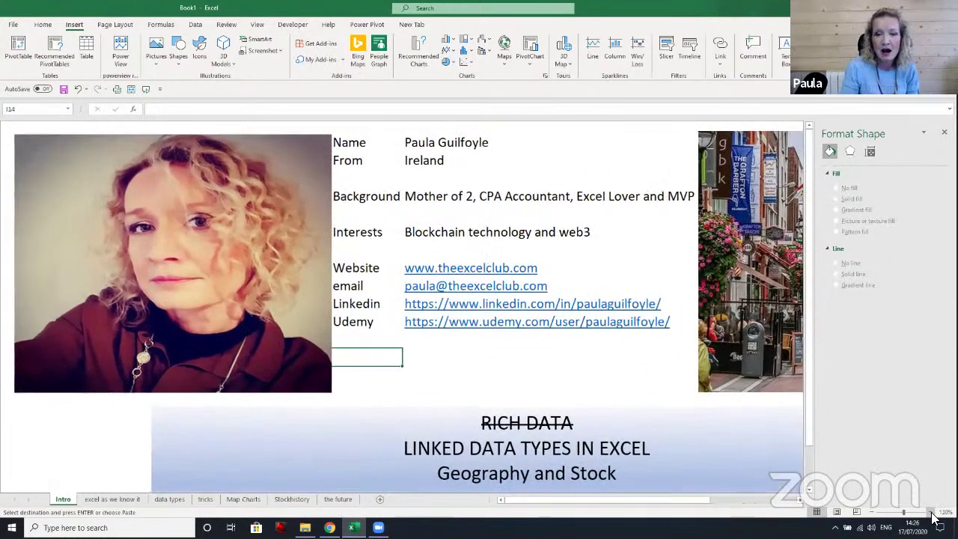
{"action": "left_click", "coordinate": [932, 514]}
{"action": "left_click", "coordinate": [933, 515]}
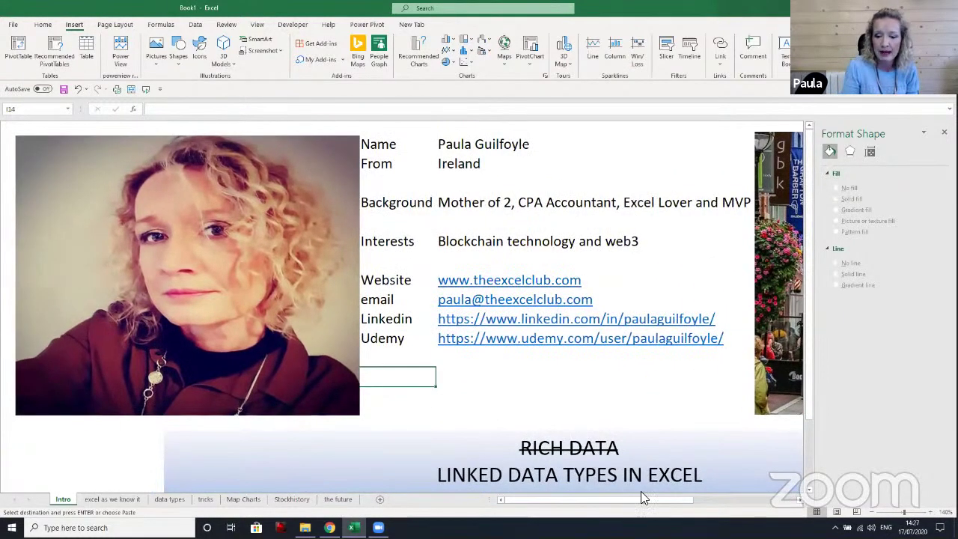
{"action": "left_click_drag", "start_coordinate": [643, 499], "coordinate": [689, 500]}
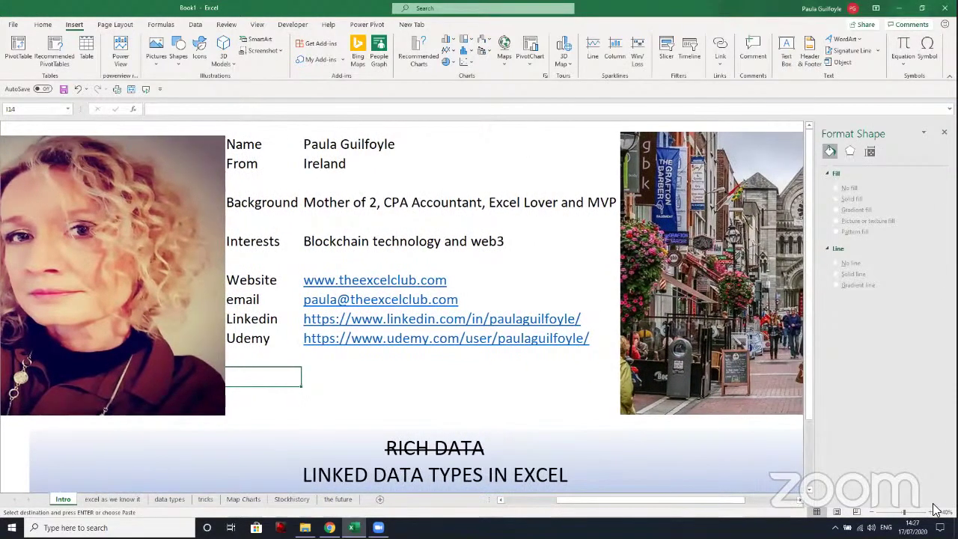
{"action": "left_click", "coordinate": [933, 513]}
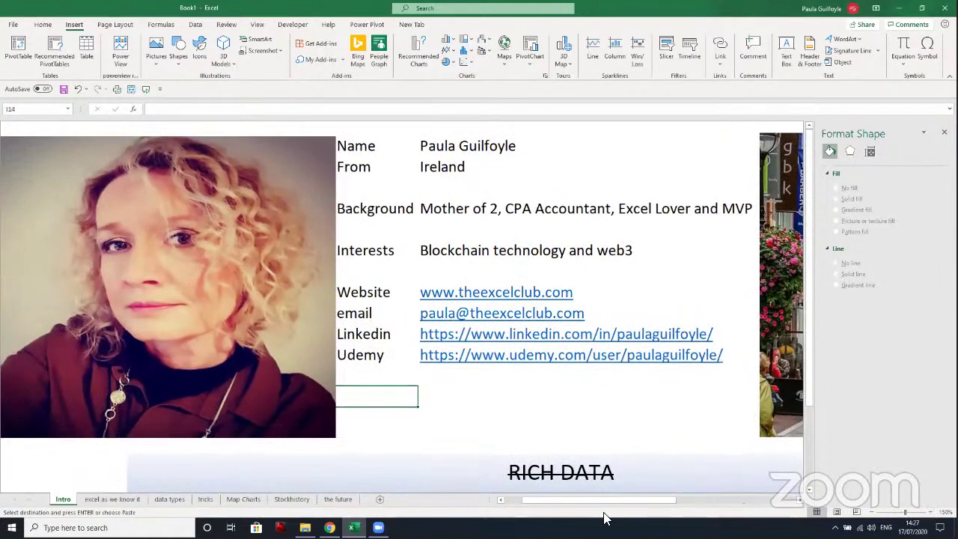
{"action": "left_click_drag", "start_coordinate": [605, 506], "coordinate": [643, 509]}
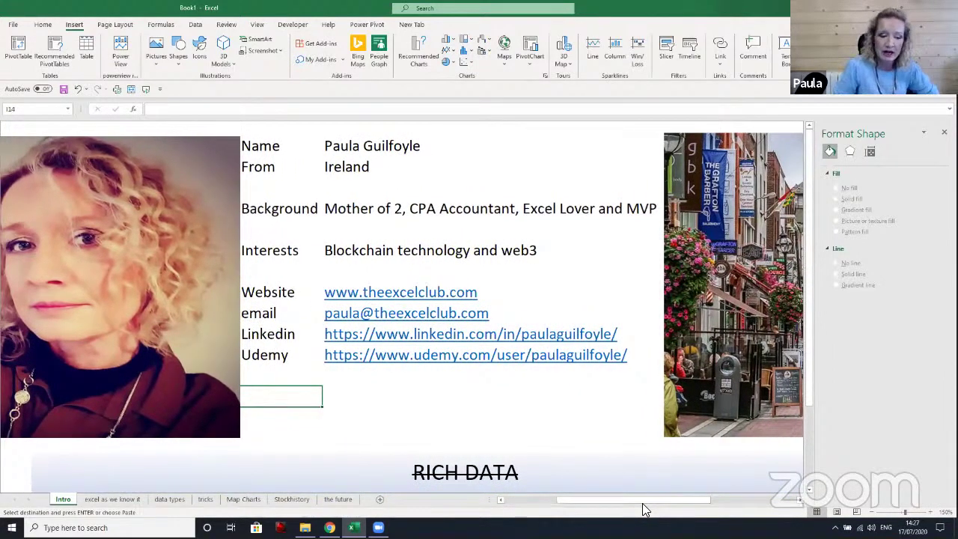